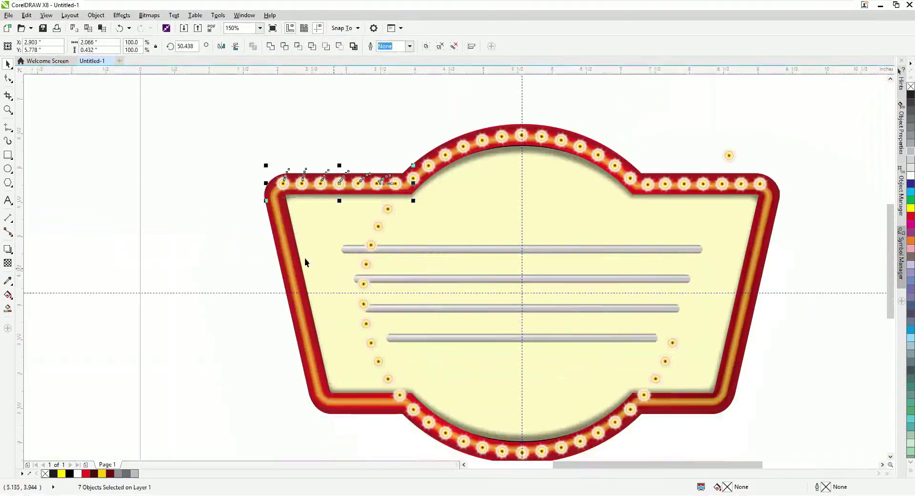
Duplicate a light bulb downward along the sign's left border and repeat the duplication seven times
{"action": "scroll", "coordinate": [331, 373], "scroll_direction": "down", "scroll_amount": 1}
{"action": "left_click_drag", "start_coordinate": [166, 172], "coordinate": [167, 210]}
{"action": "key", "text": "ctrl+r"}
{"action": "key", "text": "ctrl+r"}
{"action": "key", "text": "ctrl+r"}
{"action": "key", "text": "ctrl+r"}
{"action": "key", "text": "ctrl+r"}
{"action": "key", "text": "ctrl+r"}
{"action": "key", "text": "ctrl+r"}
Select the new row of light bulbs and group it
{"action": "scroll", "coordinate": [270, 334], "scroll_direction": "down", "scroll_amount": 1}
{"action": "scroll", "coordinate": [249, 364], "scroll_direction": "up", "scroll_amount": 1}
{"action": "scroll", "coordinate": [227, 200], "scroll_direction": "down", "scroll_amount": 1}
{"action": "left_click_drag", "start_coordinate": [183, 115], "coordinate": [349, 344]}
{"action": "key", "text": "ctrl+g"}
{"action": "scroll", "coordinate": [663, 251], "scroll_direction": "up", "scroll_amount": 1}
{"action": "scroll", "coordinate": [538, 287], "scroll_direction": "down", "scroll_amount": 2}
{"action": "key", "text": "F4"}
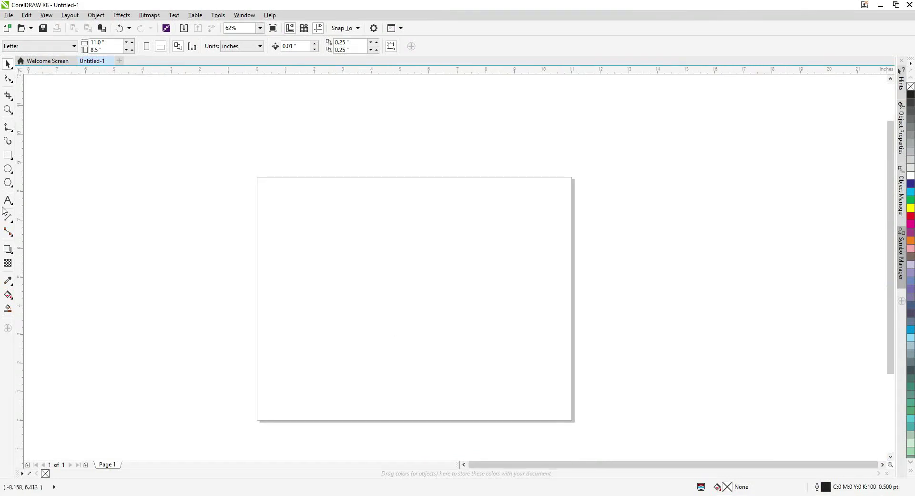
Draw a rectangle about 7.2 in wide on the page and shorten it from its top edge to about 3.2 in
{"action": "left_click", "coordinate": [8, 155]}
{"action": "left_click_drag", "start_coordinate": [314, 221], "coordinate": [520, 347]}
{"action": "key", "text": "space"}
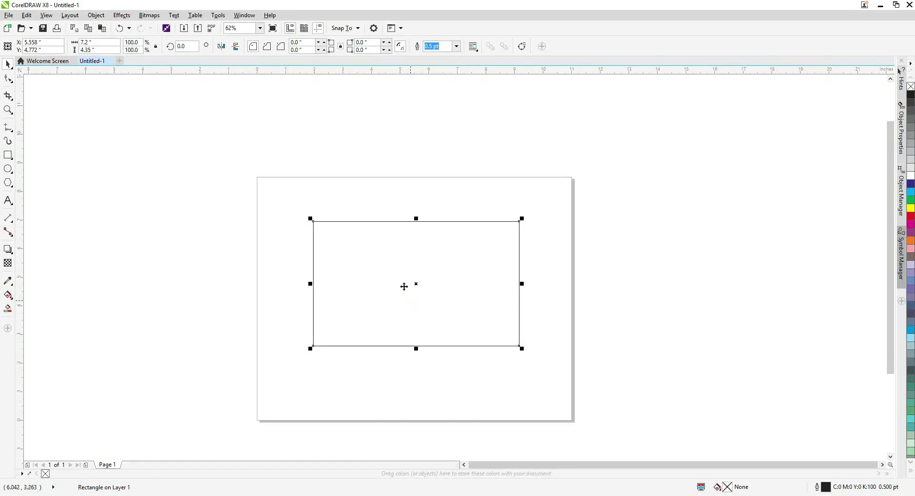
{"action": "scroll", "coordinate": [405, 226], "scroll_direction": "up", "scroll_amount": 2}
{"action": "left_click_drag", "start_coordinate": [431, 221], "coordinate": [439, 305]}
{"action": "scroll", "coordinate": [436, 285], "scroll_direction": "down", "scroll_amount": 2}
{"action": "scroll", "coordinate": [448, 363], "scroll_direction": "up", "scroll_amount": 2}
Round all four corners of the rectangle with a radius of about 0.192 in
{"action": "key", "text": "F10"}
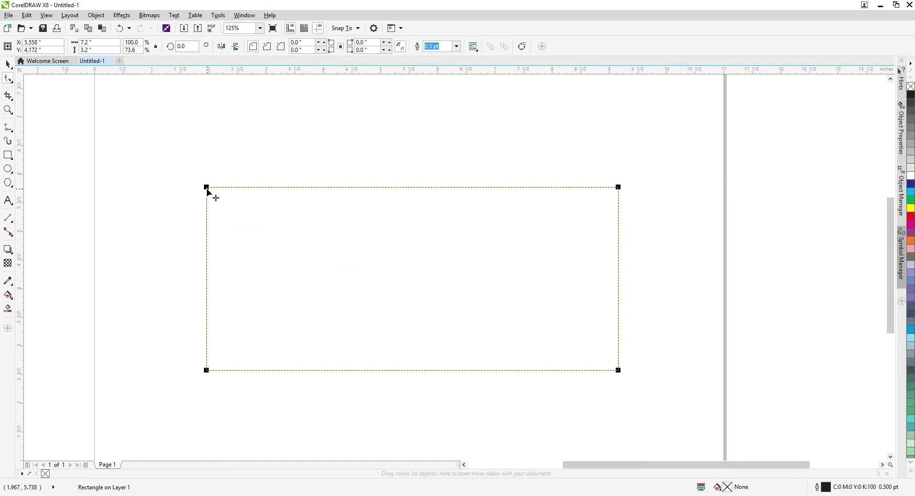
{"action": "left_click_drag", "start_coordinate": [207, 188], "coordinate": [209, 199]}
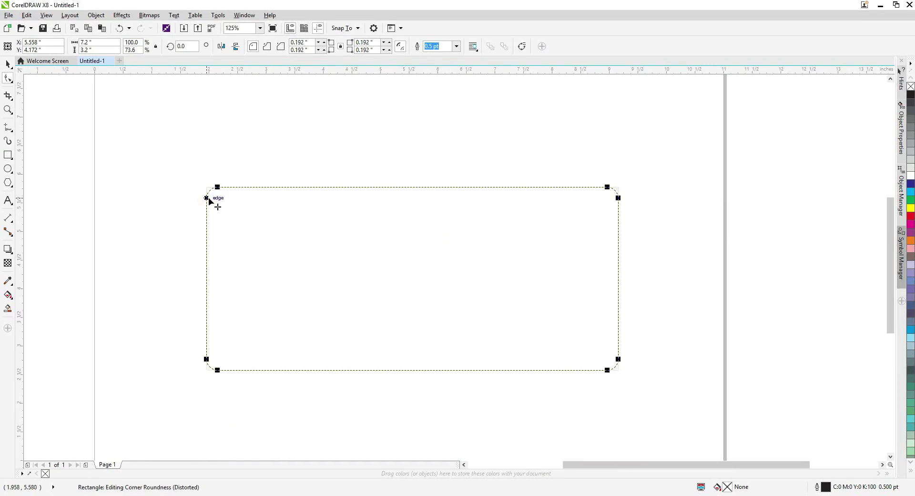
{"action": "key", "text": "space"}
Convert the rounded rectangle to curves and ready its nodes for editing
{"action": "left_click", "coordinate": [243, 173]}
{"action": "left_click", "coordinate": [232, 225]}
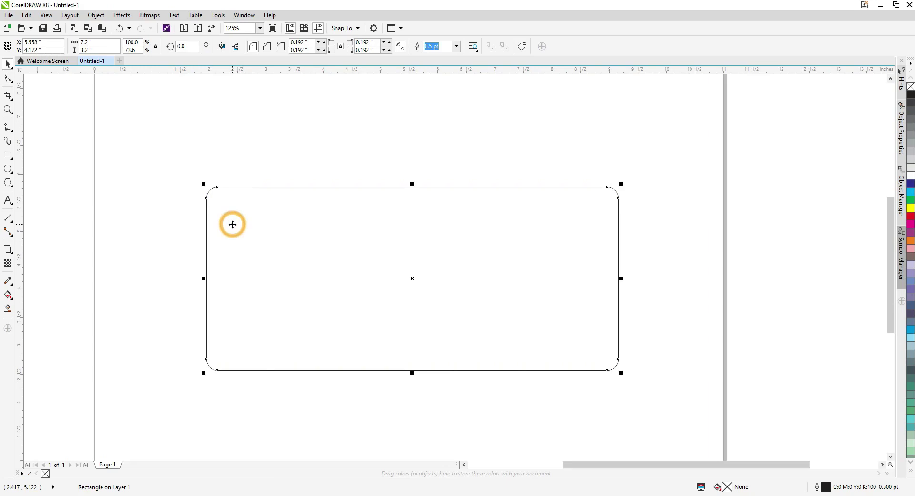
{"action": "right_click", "coordinate": [232, 224]}
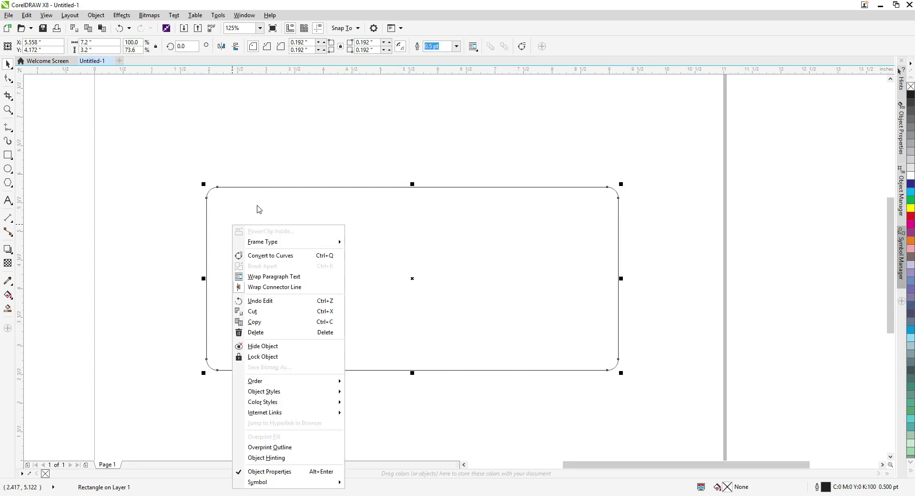
{"action": "left_click", "coordinate": [272, 256]}
{"action": "left_click", "coordinate": [249, 263]}
{"action": "left_click", "coordinate": [237, 316]}
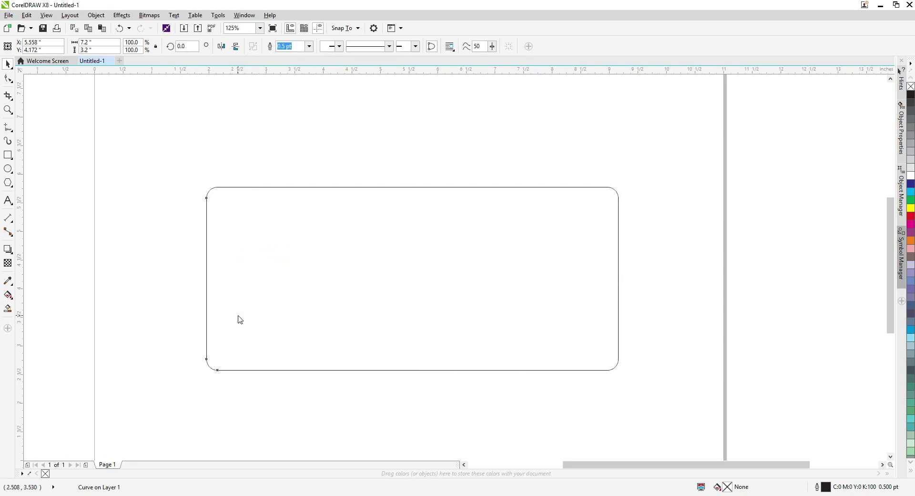
{"action": "key", "text": "space"}
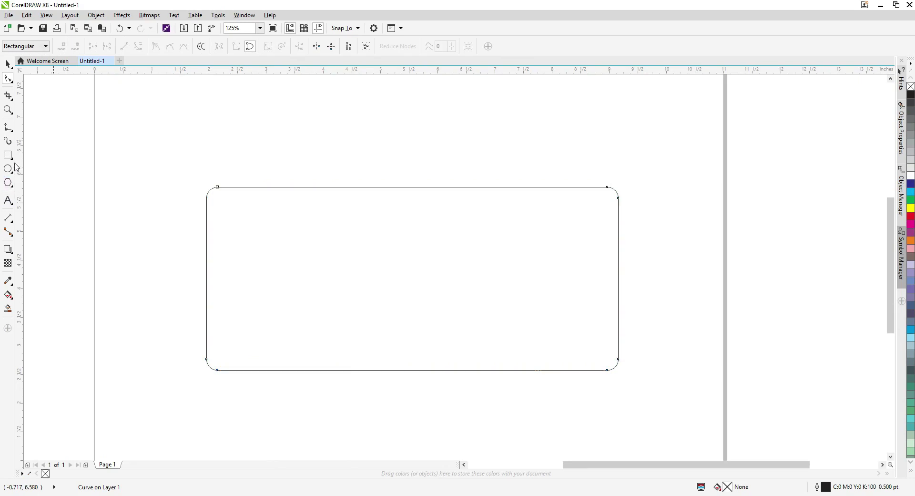
Draw a narrower guide rectangle over the rounded shape and centre it horizontally on that shape
{"action": "left_click", "coordinate": [8, 155]}
{"action": "left_click_drag", "start_coordinate": [235, 164], "coordinate": [549, 377]}
{"action": "left_click", "coordinate": [567, 350], "text": "shift"}
{"action": "key", "text": "c"}
{"action": "left_click", "coordinate": [588, 410]}
Nudge the rounded shape's two lower-left corner nodes inward to the guide rectangle's left edge
{"action": "left_click", "coordinate": [517, 327]}
{"action": "double_click", "coordinate": [228, 359]}
{"action": "left_click_drag", "start_coordinate": [179, 351], "coordinate": [280, 382]}
{"action": "key", "text": "Right"}
{"action": "key", "text": "Right"}
{"action": "key", "text": "Right"}
{"action": "key", "text": "Right"}
{"action": "key", "text": "Right"}
{"action": "key", "text": "Right"}
{"action": "key", "text": "Right"}
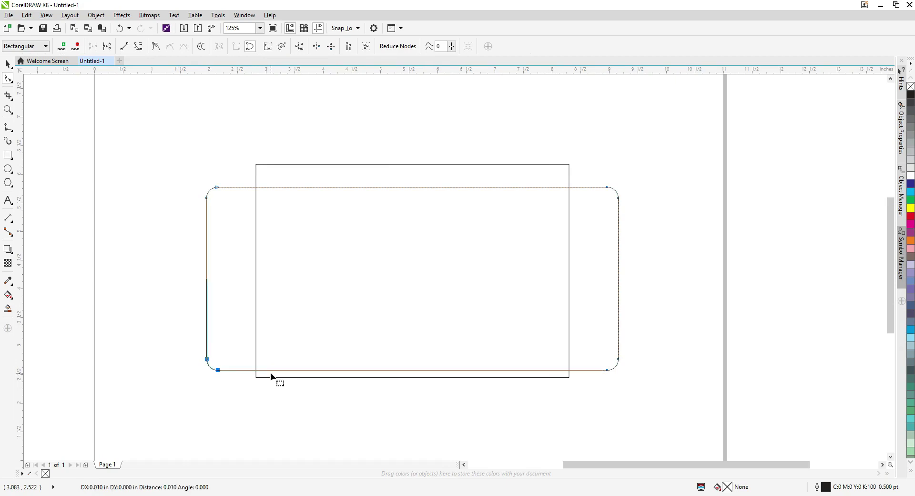
{"action": "key", "text": "Right"}
{"action": "key", "text": "Right"}
{"action": "key", "text": "Right"}
{"action": "key", "text": "Right"}
{"action": "key", "text": "Right"}
{"action": "key", "text": "Right"}
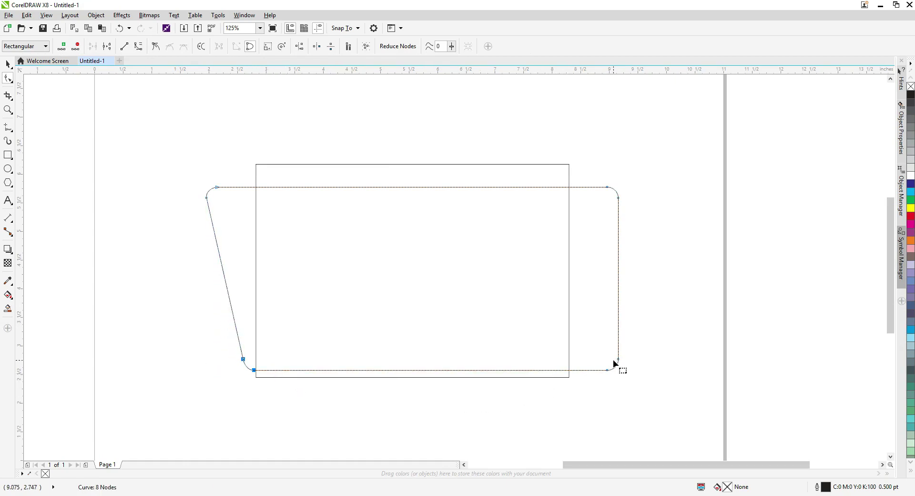
Nudge the two lower-right corner nodes inward to the guide rectangle's right edge so both sides slant symmetrically
{"action": "left_click_drag", "start_coordinate": [674, 396], "coordinate": [673, 396]}
{"action": "key", "text": "Left"}
{"action": "key", "text": "Left"}
{"action": "key", "text": "Left"}
{"action": "key", "text": "Left"}
{"action": "key", "text": "Left"}
{"action": "key", "text": "Left"}
{"action": "key", "text": "Left"}
{"action": "key", "text": "Left"}
{"action": "key", "text": "Left"}
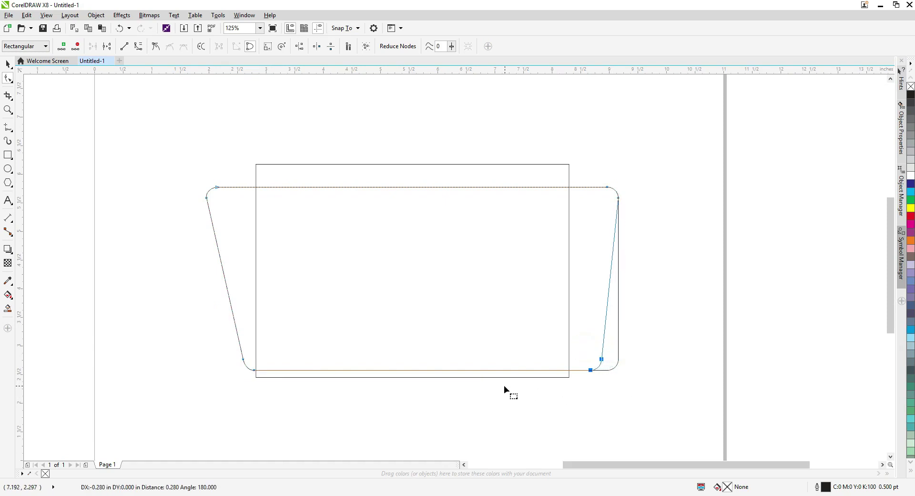
{"action": "key", "text": "Left"}
{"action": "key", "text": "Left"}
{"action": "key", "text": "Left"}
{"action": "key", "text": "Left"}
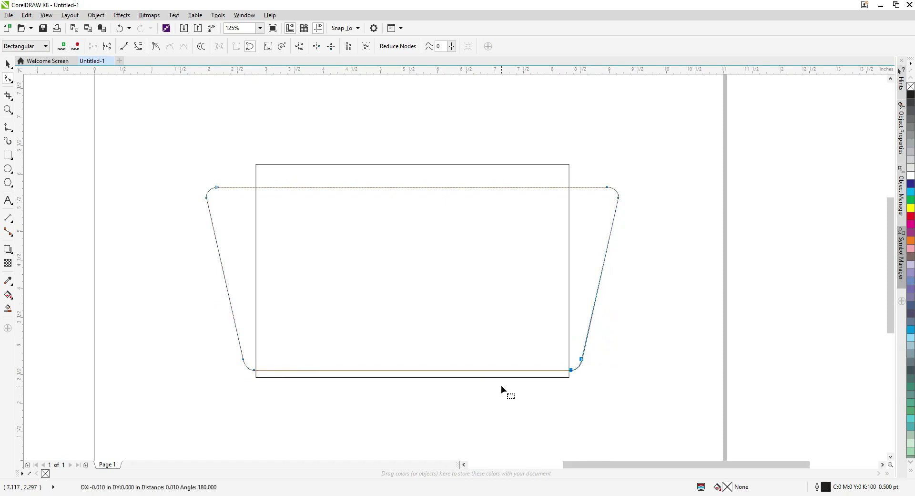
Delete the guide rectangle, keeping only the rounded trapezoid
{"action": "key", "text": "space"}
{"action": "left_click", "coordinate": [475, 407]}
{"action": "left_click", "coordinate": [466, 176]}
{"action": "left_click", "coordinate": [466, 177]}
{"action": "key", "text": "Delete"}
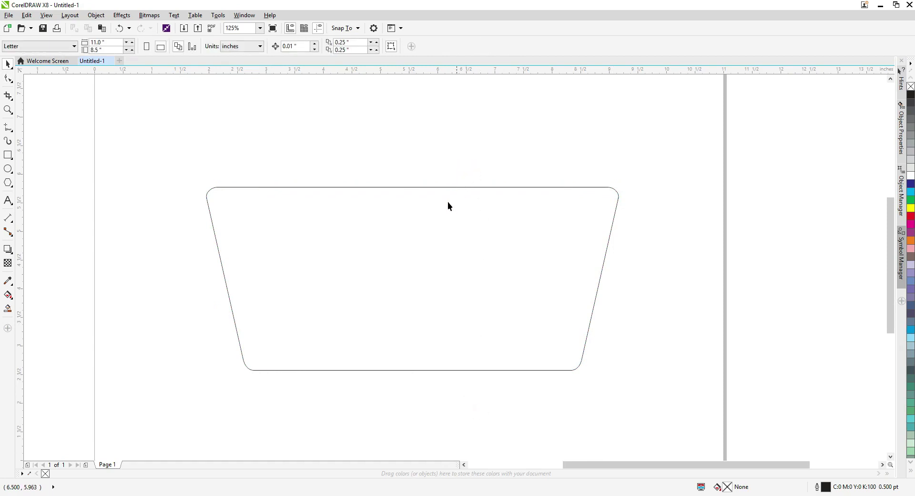
Draw an ellipse about 4.47 by 4.68 in over the middle of the trapezoid and make it a true circle
{"action": "left_click", "coordinate": [433, 227]}
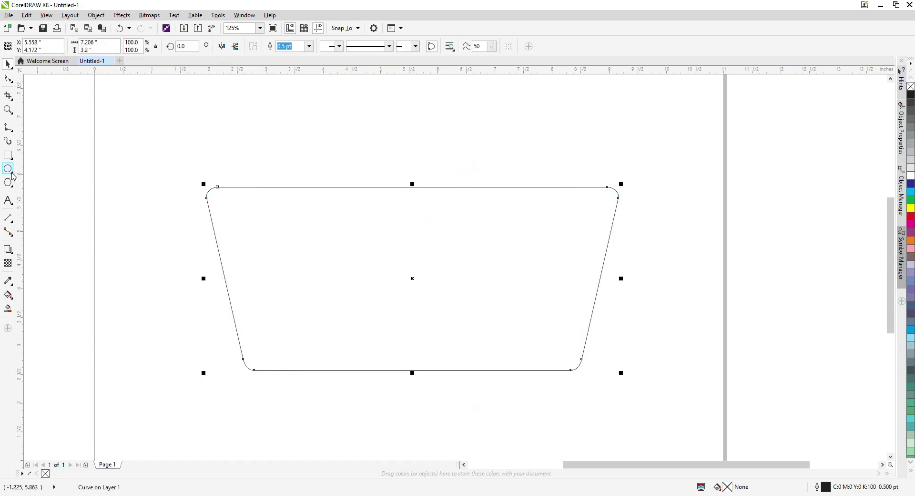
{"action": "left_click_drag", "start_coordinate": [294, 145], "coordinate": [549, 414]}
{"action": "key", "text": "space"}
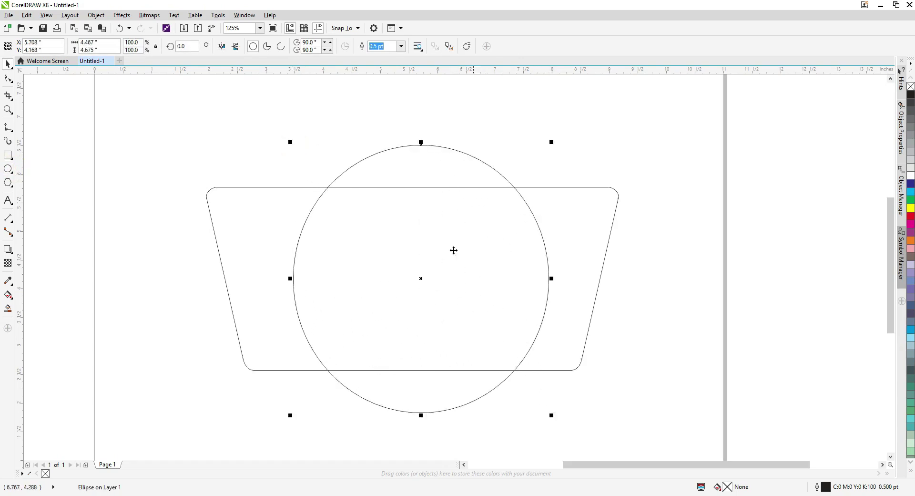
{"action": "double_click", "coordinate": [99, 42]}
{"action": "type", "text": "44"}
{"action": "key", "text": "Return"}
Centre the circle horizontally and vertically on the trapezoid and scale it from its centre to about 4.633 in across
{"action": "left_click", "coordinate": [574, 270], "text": "shift"}
{"action": "key", "text": "c"}
{"action": "key", "text": "e"}
{"action": "key", "text": "Escape"}
{"action": "left_click", "coordinate": [422, 181]}
{"action": "left_click_drag", "start_coordinate": [530, 161], "coordinate": [553, 143]}
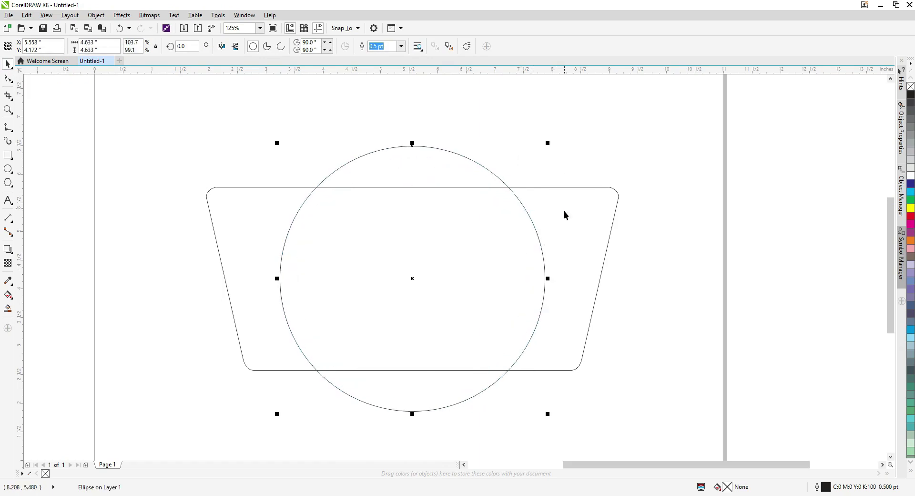
Weld the circle and the trapezoid into a single sign shape
{"action": "key", "text": "ctrl+a"}
{"action": "left_click", "coordinate": [683, 230]}
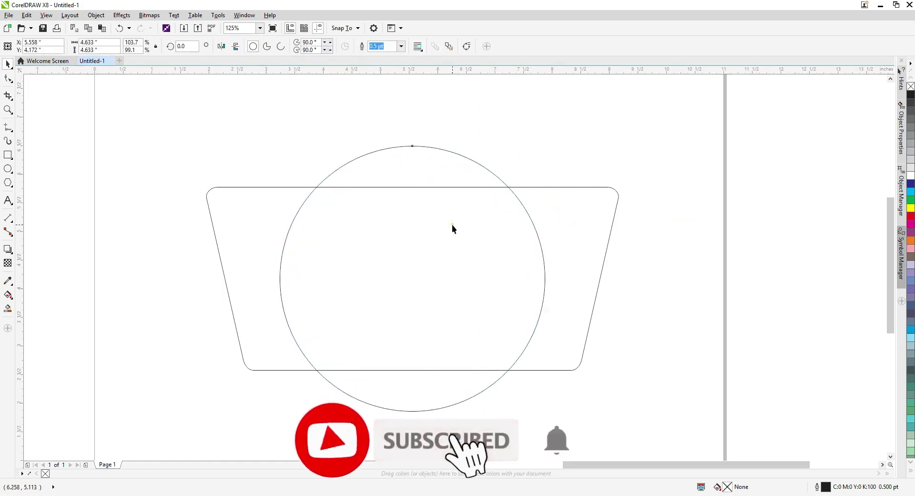
{"action": "left_click", "coordinate": [468, 171]}
{"action": "left_click", "coordinate": [576, 203], "text": "shift"}
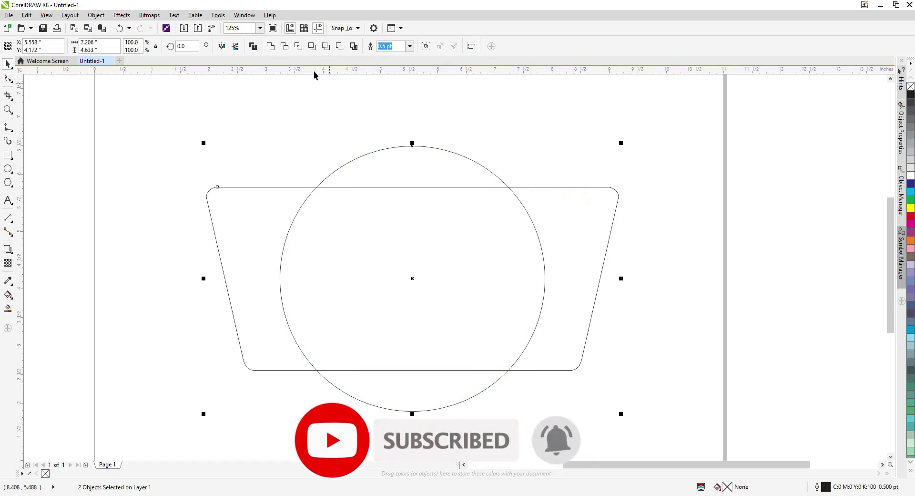
{"action": "left_click", "coordinate": [271, 47]}
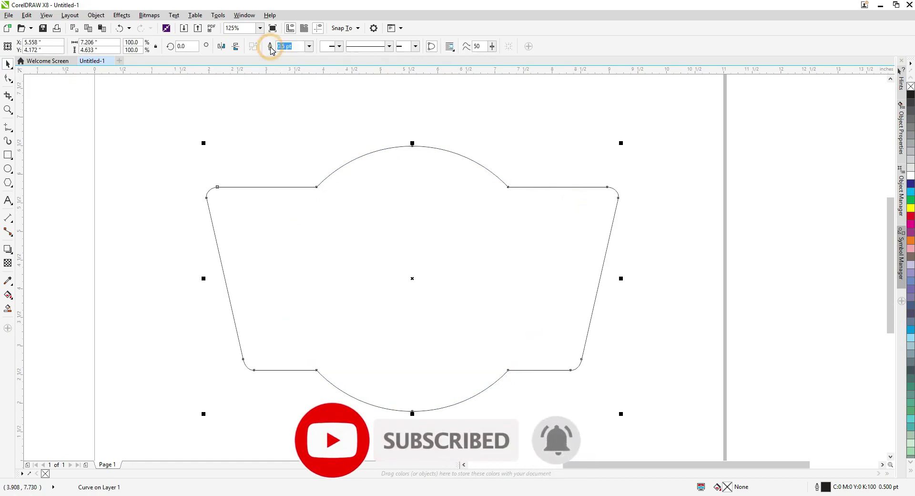
{"action": "left_click_drag", "start_coordinate": [408, 249], "coordinate": [458, 225]}
{"action": "key", "text": "ctrl+z"}
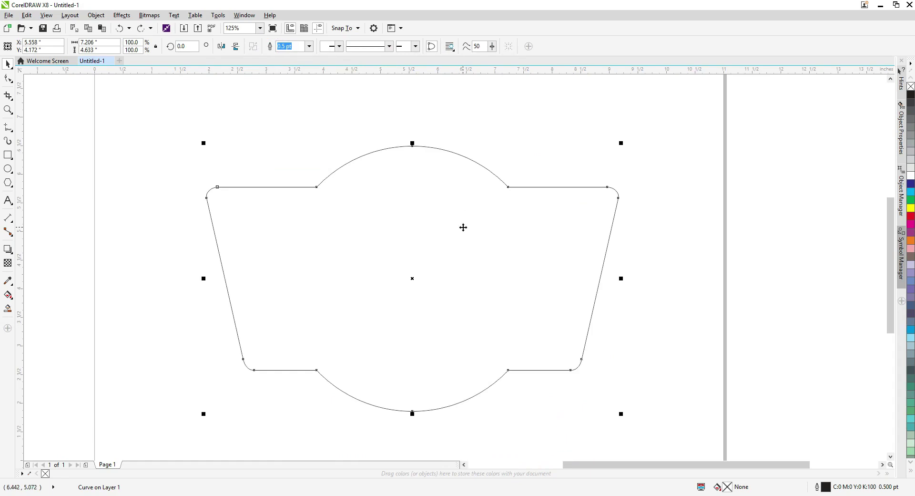
Set the sign shape's outline width to 12 pt
{"action": "left_click", "coordinate": [531, 263]}
{"action": "key", "text": "F12"}
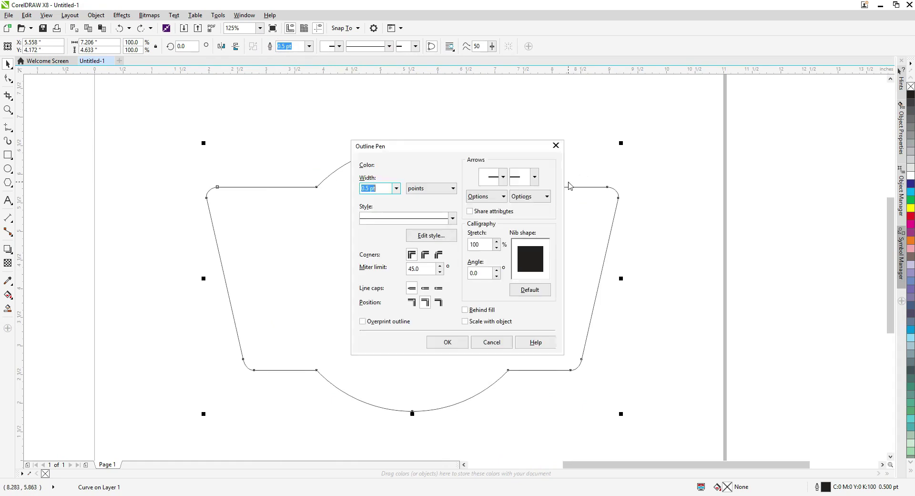
{"action": "left_click", "coordinate": [396, 188]}
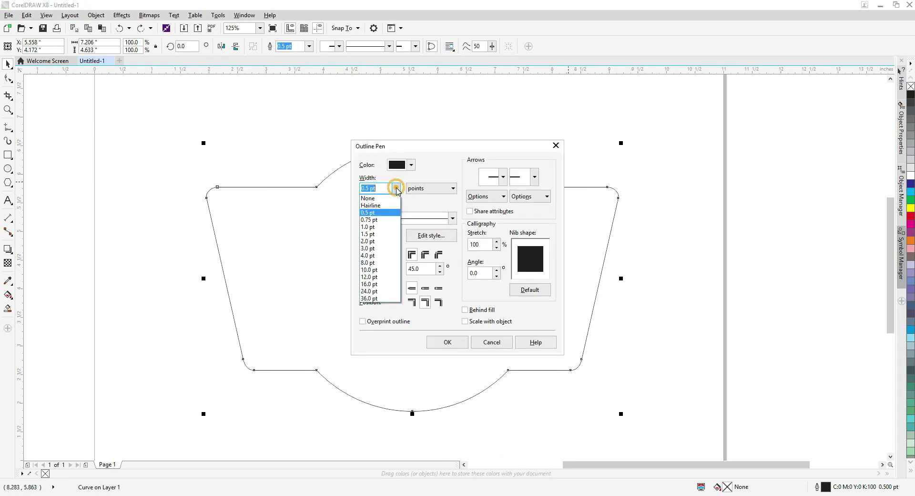
{"action": "left_click", "coordinate": [377, 279]}
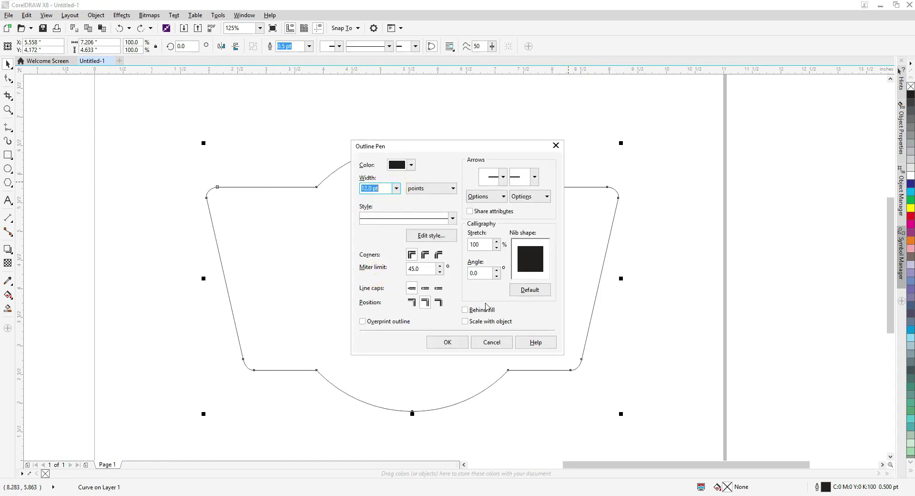
{"action": "left_click", "coordinate": [448, 342]}
{"action": "left_click_drag", "start_coordinate": [446, 289], "coordinate": [463, 278]}
{"action": "key", "text": "ctrl+z"}
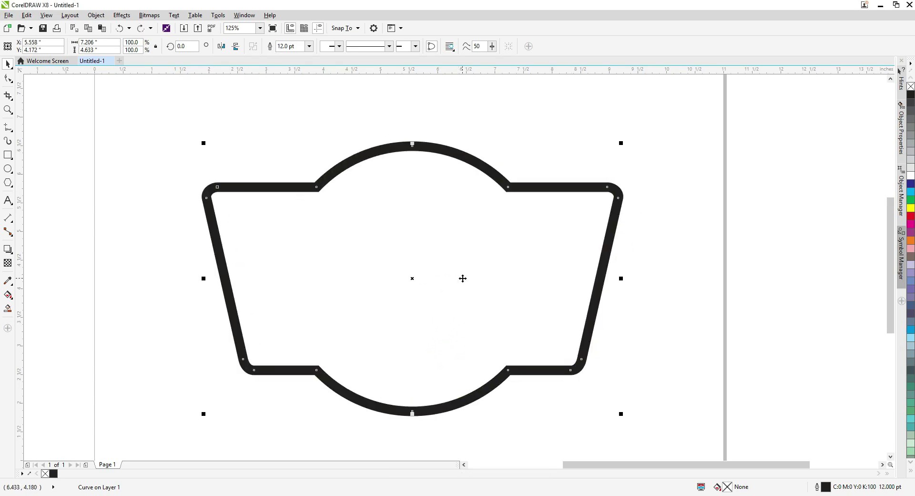
Fill the sign shape with yellow
{"action": "left_click", "coordinate": [911, 208]}
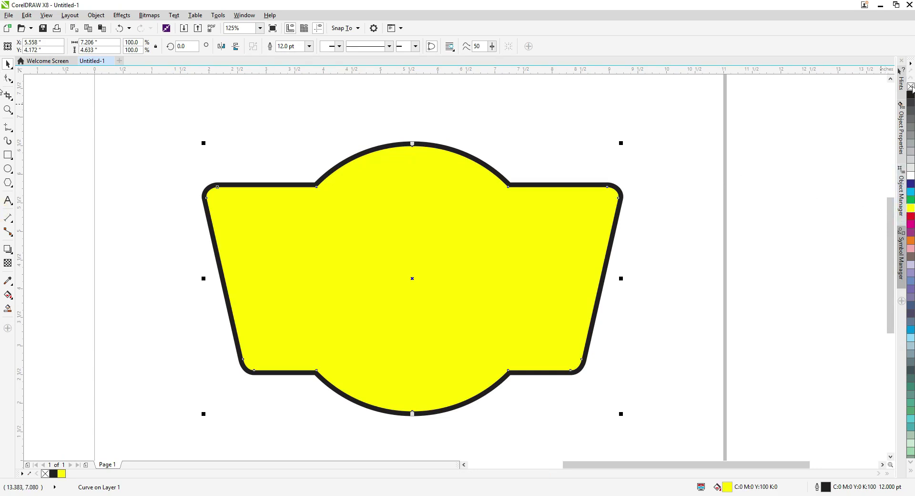
{"action": "left_click", "coordinate": [784, 143]}
{"action": "left_click_drag", "start_coordinate": [450, 224], "coordinate": [449, 251]}
{"action": "key", "text": "ctrl+z"}
Convert the sign's outline to a separate object and send the yellow shape behind it
{"action": "key", "text": "ctrl+shift+q"}
{"action": "left_click_drag", "start_coordinate": [537, 231], "coordinate": [533, 258]}
{"action": "key", "text": "ctrl+z"}
{"action": "key", "text": "shift+Page_Down"}
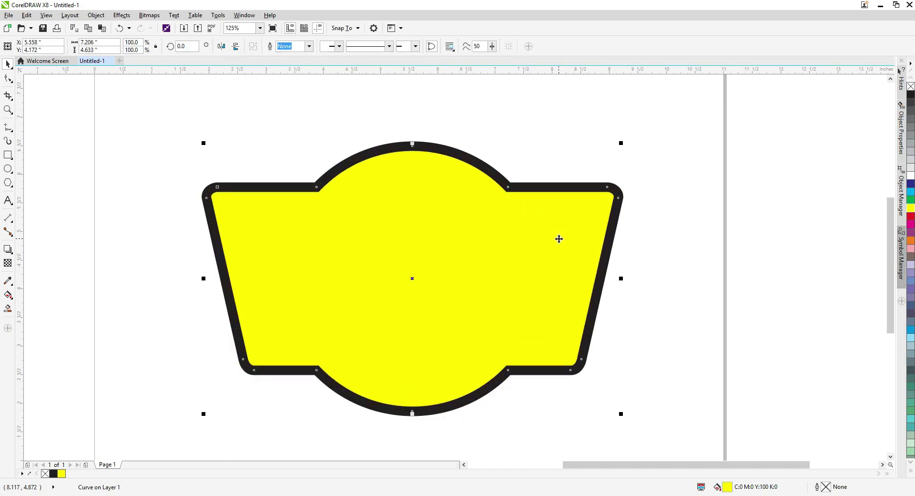
Give the black frame a 10 pt black outline with Behind fill and Scale with object enabled
{"action": "left_click_drag", "start_coordinate": [523, 190], "coordinate": [539, 182]}
{"action": "key", "text": "ctrl+z"}
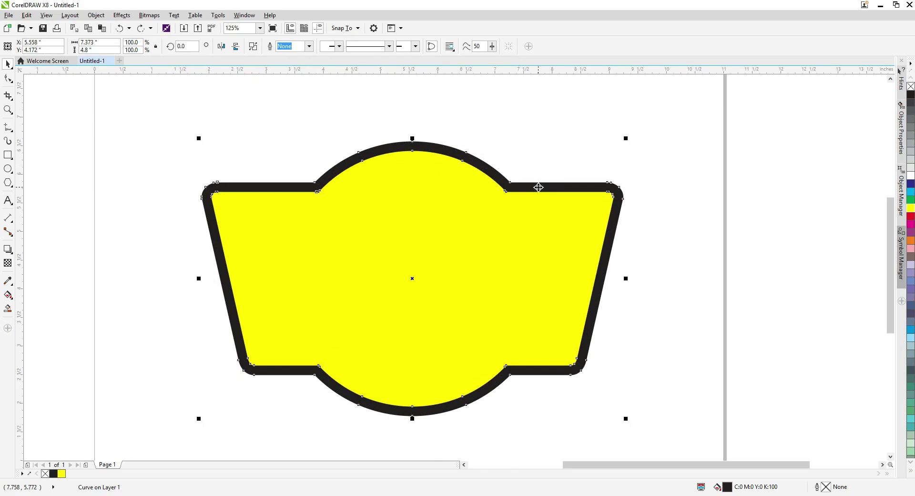
{"action": "key", "text": "F12"}
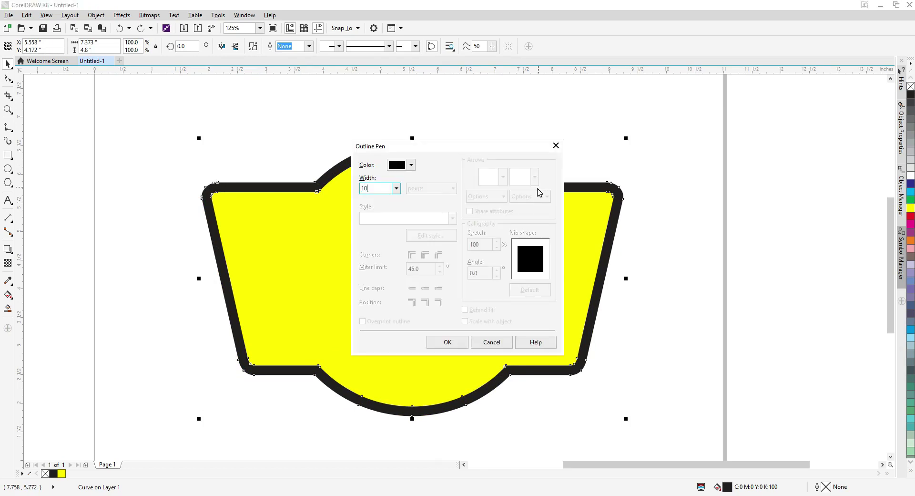
{"action": "key", "text": "Return"}
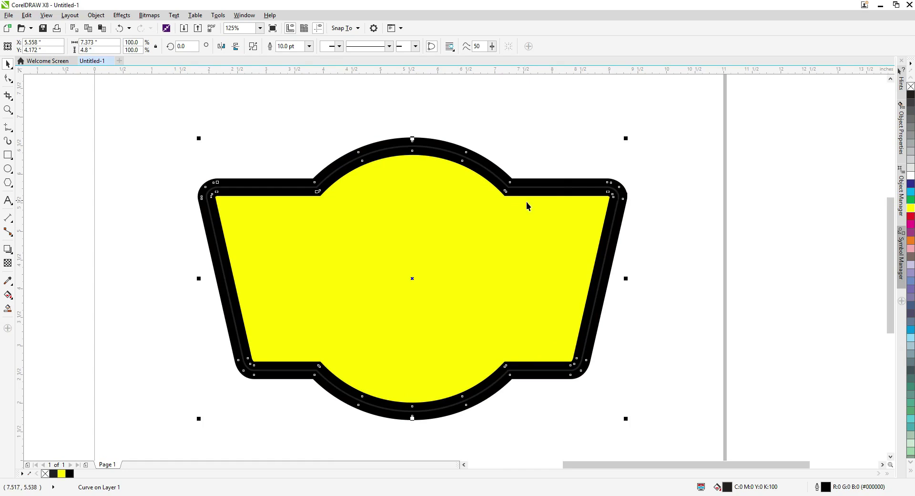
{"action": "key", "text": "F12"}
{"action": "left_click", "coordinate": [478, 309]}
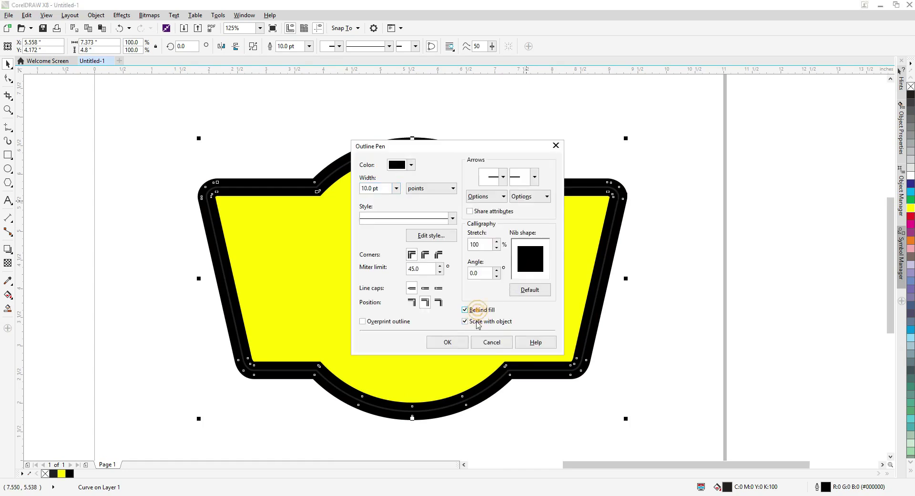
{"action": "left_click", "coordinate": [457, 342]}
Convert the frame's outline to an object and weld it with the frame into one thicker border
{"action": "left_click_drag", "start_coordinate": [512, 188], "coordinate": [474, 214]}
{"action": "key", "text": "ctrl+z"}
{"action": "left_click", "coordinate": [649, 176]}
{"action": "scroll", "coordinate": [527, 185], "scroll_direction": "up", "scroll_amount": 2}
{"action": "key", "text": "ctrl+z"}
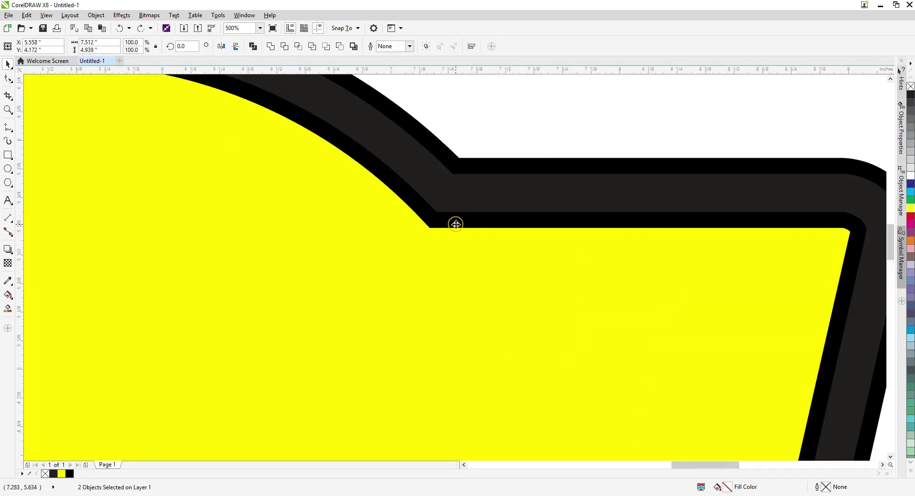
{"action": "left_click", "coordinate": [270, 49]}
{"action": "scroll", "coordinate": [466, 190], "scroll_direction": "down", "scroll_amount": 5}
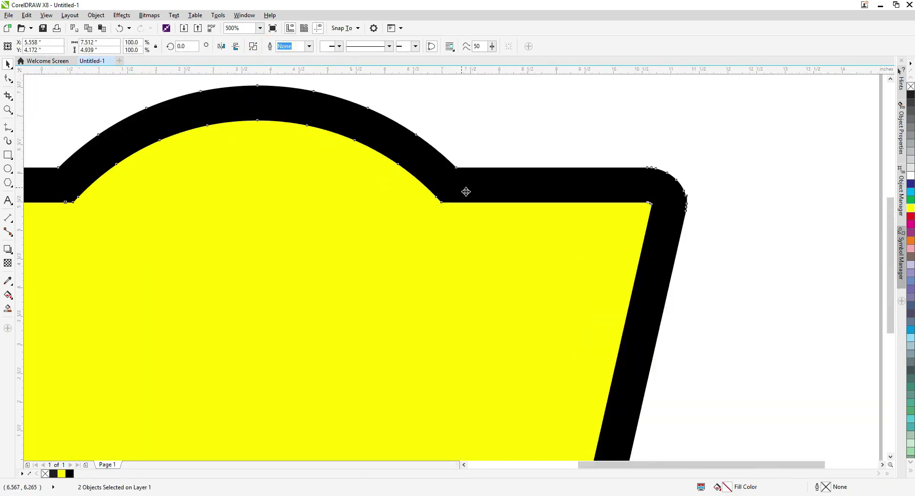
Add a 2 pt black outline to the yellow sign shape
{"action": "left_click", "coordinate": [616, 204]}
{"action": "scroll", "coordinate": [518, 216], "scroll_direction": "down", "scroll_amount": 1}
{"action": "left_click_drag", "start_coordinate": [620, 354], "coordinate": [231, 150]}
{"action": "key", "text": "shift+F2"}
{"action": "key", "text": "ctrl+z"}
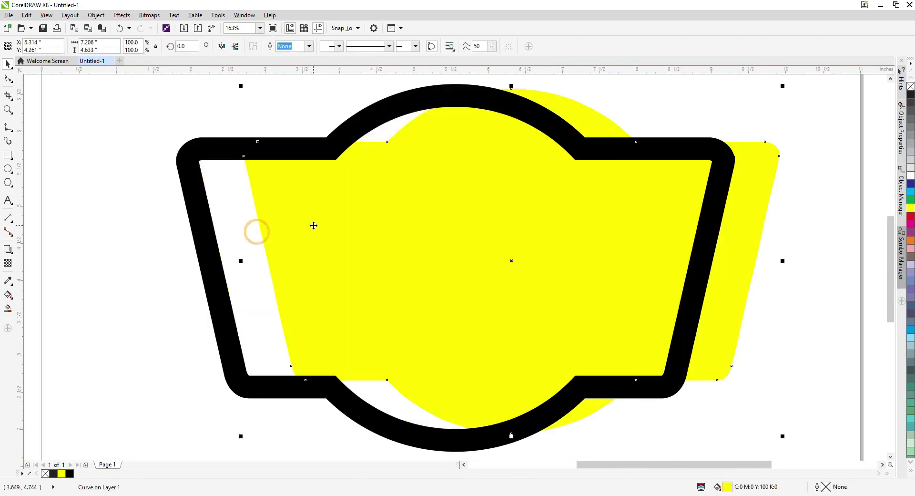
{"action": "key", "text": "F12"}
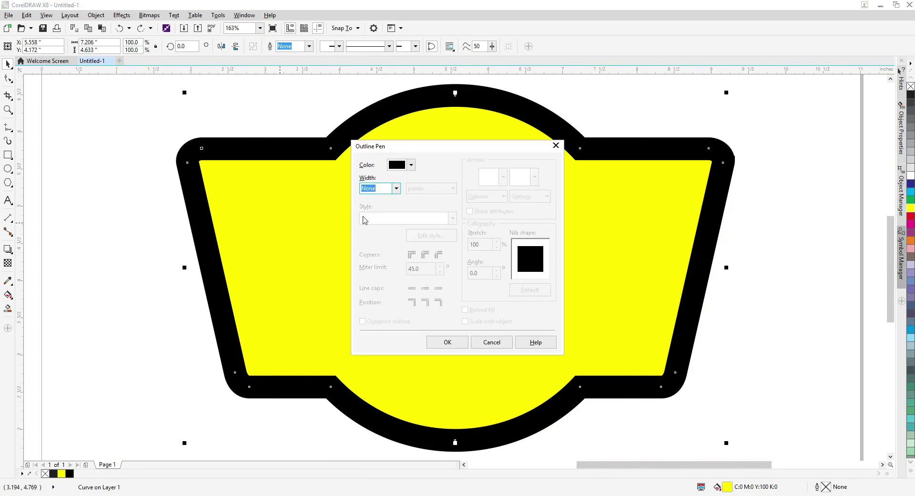
{"action": "type", "text": "2"}
{"action": "key", "text": "Return"}
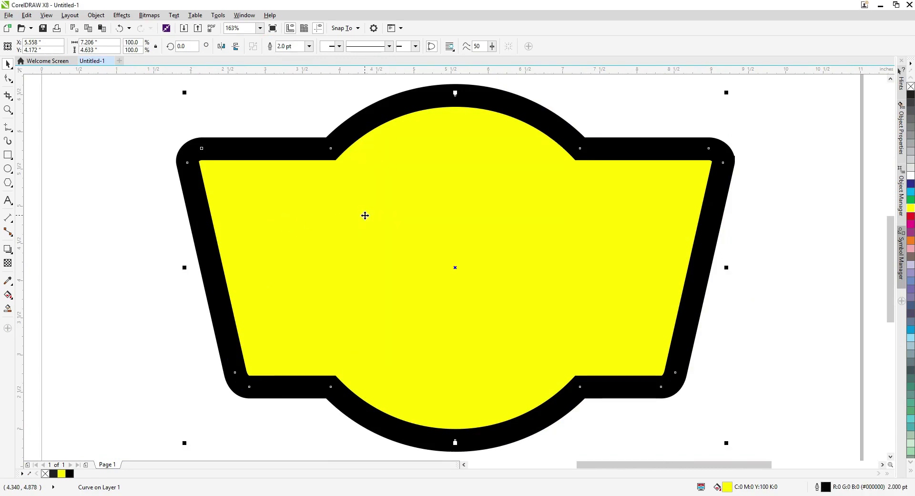
Turn the yellow sign shape into an empty PowerClip by clipping a duplicate inside it and deleting that duplicate
{"action": "left_click_drag", "start_coordinate": [365, 216], "coordinate": [209, 246]}
{"action": "right_click", "coordinate": [157, 227]}
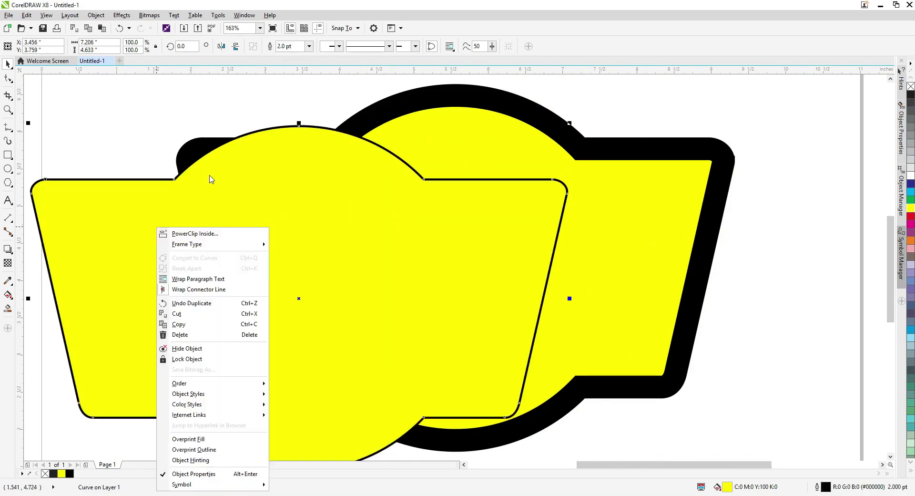
{"action": "left_click", "coordinate": [202, 234]}
{"action": "left_click", "coordinate": [475, 147]}
{"action": "left_click", "coordinate": [475, 147], "text": "ctrl"}
{"action": "key", "text": "Delete"}
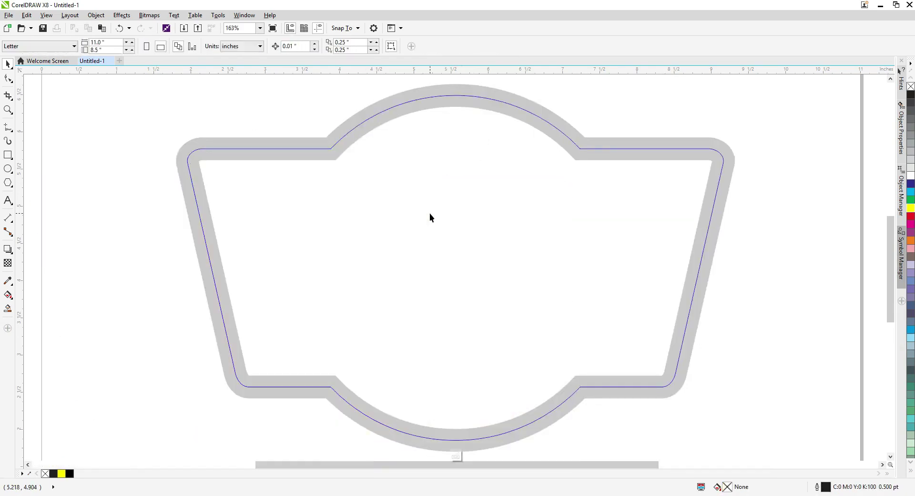
Place a copy of the yellow sign shape inside the PowerClip and remove its fill
{"action": "left_click", "coordinate": [430, 213], "text": "ctrl"}
{"action": "left_click", "coordinate": [453, 224], "text": "ctrl"}
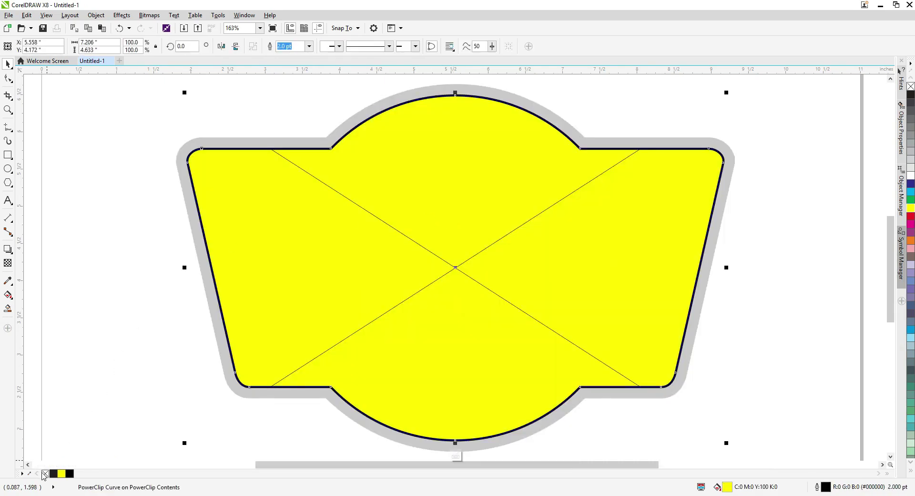
{"action": "left_click", "coordinate": [45, 473]}
Try a 20 pt outline on the unfilled copy inside the PowerClip
{"action": "key", "text": "F12"}
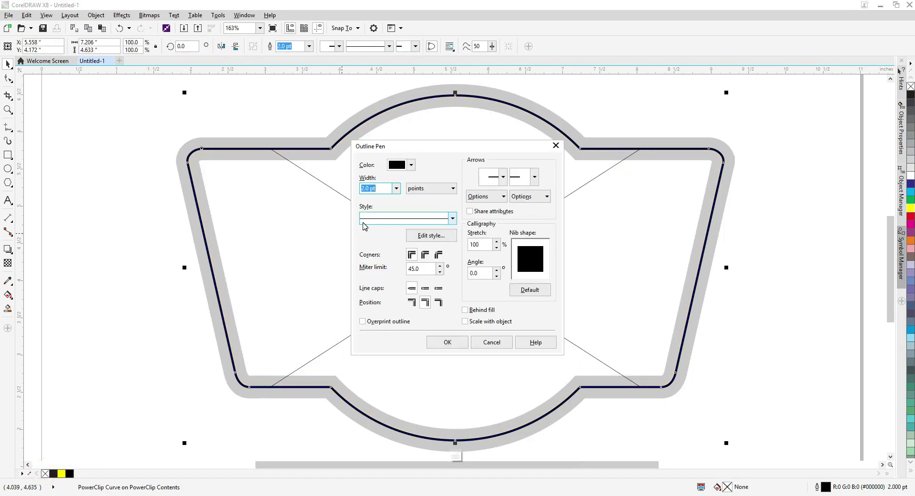
{"action": "key", "text": "Return"}
{"action": "key", "text": "F12"}
{"action": "type", "text": "20"}
{"action": "key", "text": "Return"}
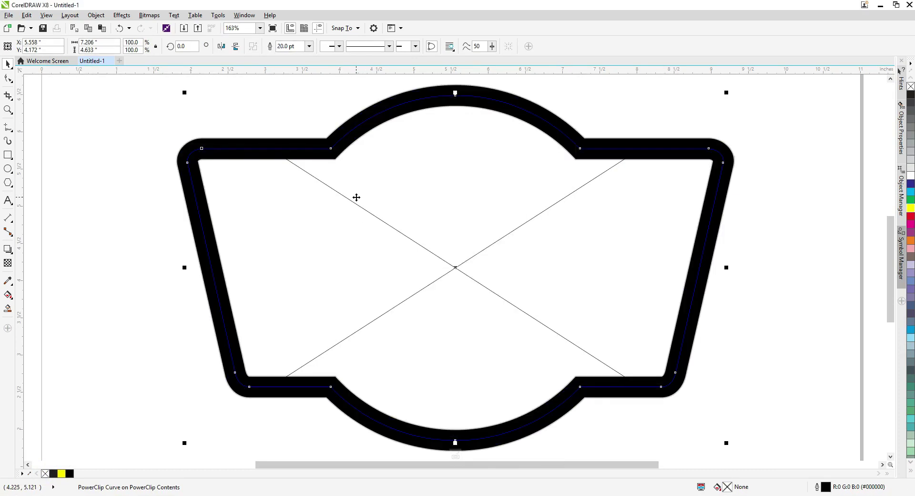
Set the outline width of the unfilled copy inside the PowerClip to 10 pt
{"action": "key", "text": "F12"}
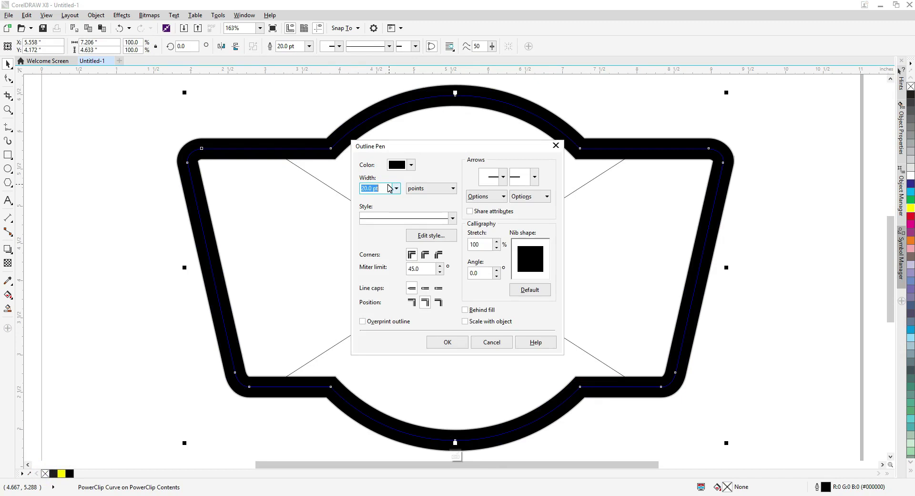
{"action": "left_click", "coordinate": [455, 343]}
{"action": "left_click_drag", "start_coordinate": [299, 384], "coordinate": [329, 370]}
{"action": "key", "text": "ctrl+z"}
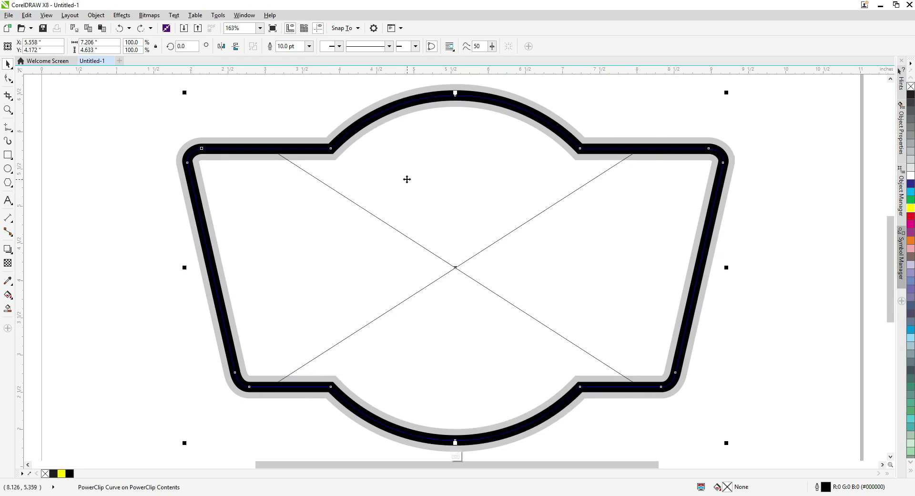
Convert the outlined copy inside the PowerClip to a 300 dpi CMYK bitmap
{"action": "left_click", "coordinate": [149, 15]}
{"action": "left_click", "coordinate": [163, 27]}
{"action": "key", "text": "Return"}
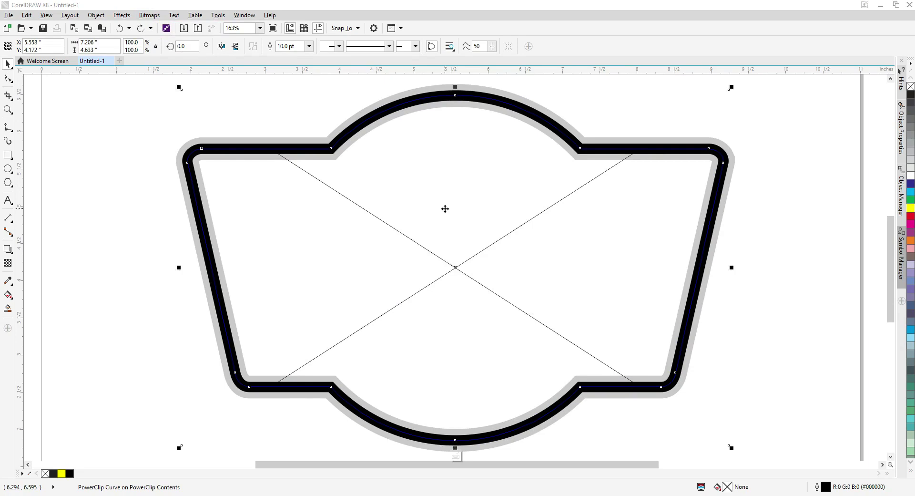
Apply a Gaussian Blur with a 9.8 pixel radius to the outline bitmap and finish editing the PowerClip
{"action": "left_click", "coordinate": [121, 15]}
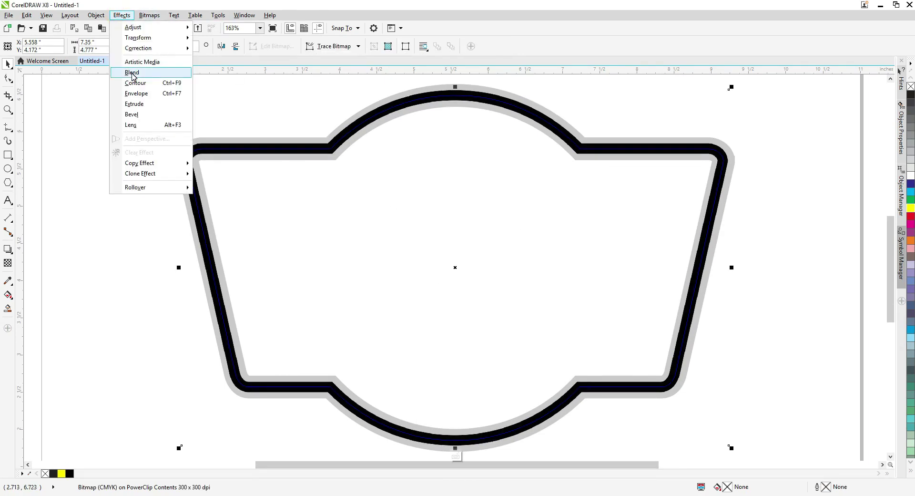
{"action": "left_click", "coordinate": [144, 17]}
{"action": "left_click", "coordinate": [145, 16]}
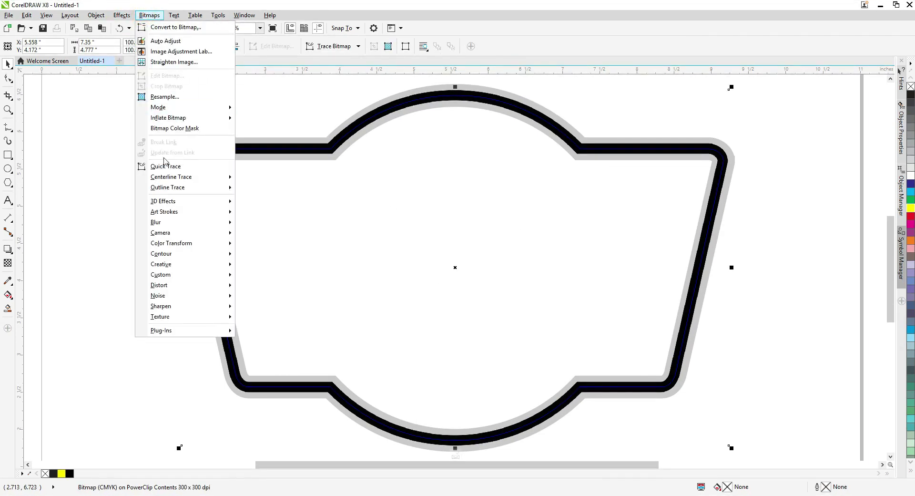
{"action": "left_click", "coordinate": [164, 222]}
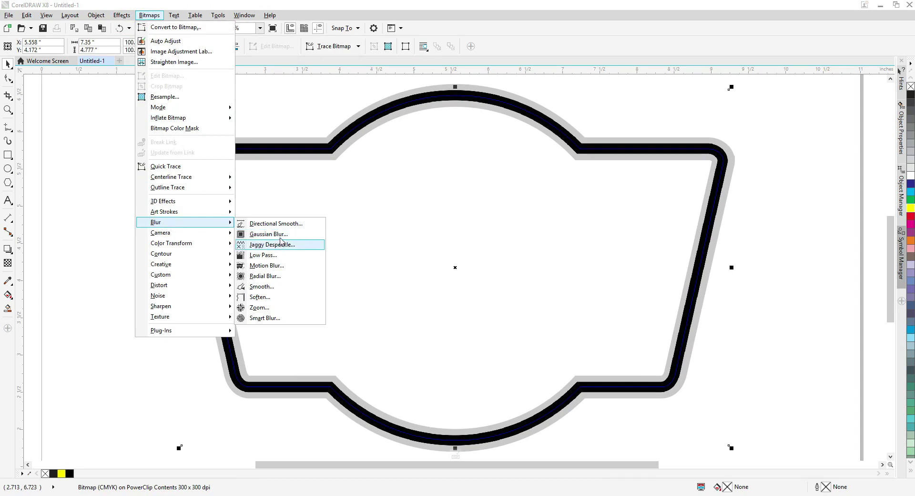
{"action": "left_click", "coordinate": [280, 238]}
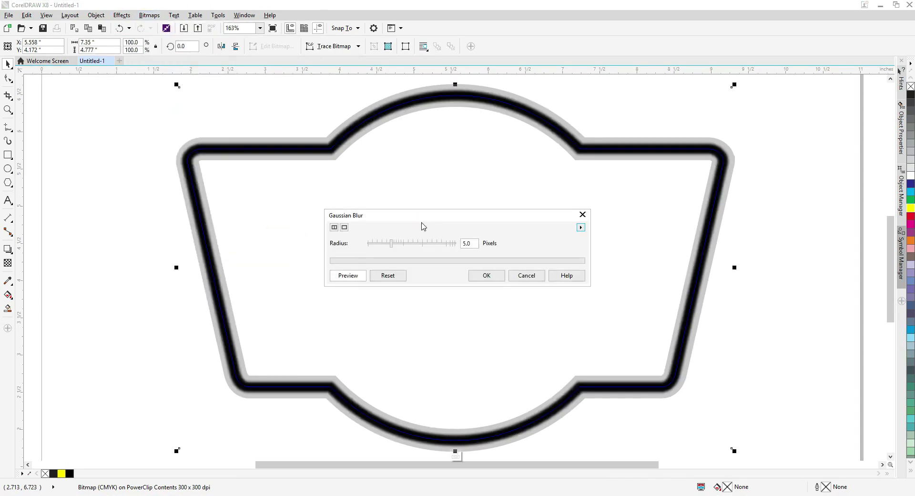
{"action": "left_click", "coordinate": [404, 247]}
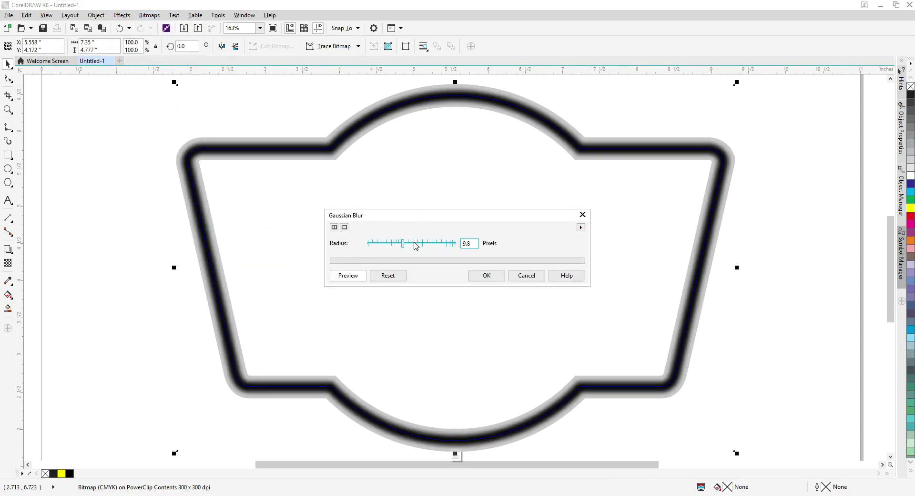
{"action": "left_click", "coordinate": [479, 278]}
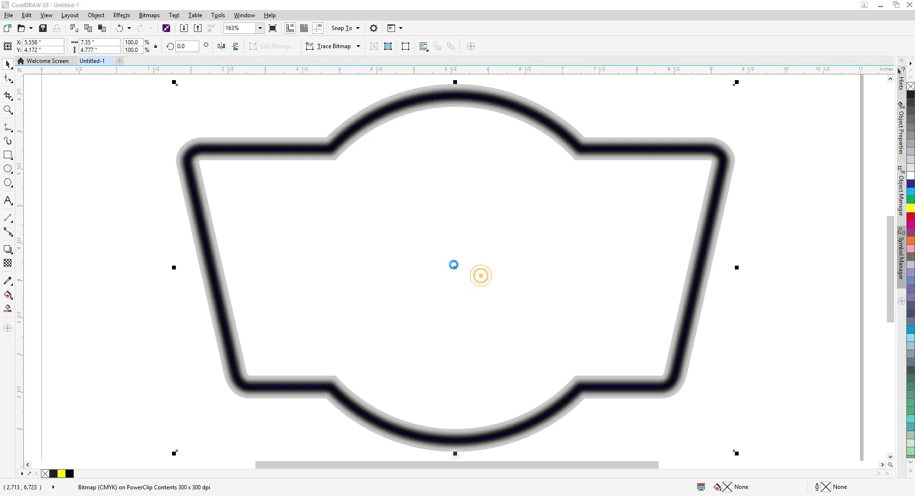
{"action": "left_click", "coordinate": [135, 292]}
{"action": "left_click", "coordinate": [284, 239], "text": "ctrl"}
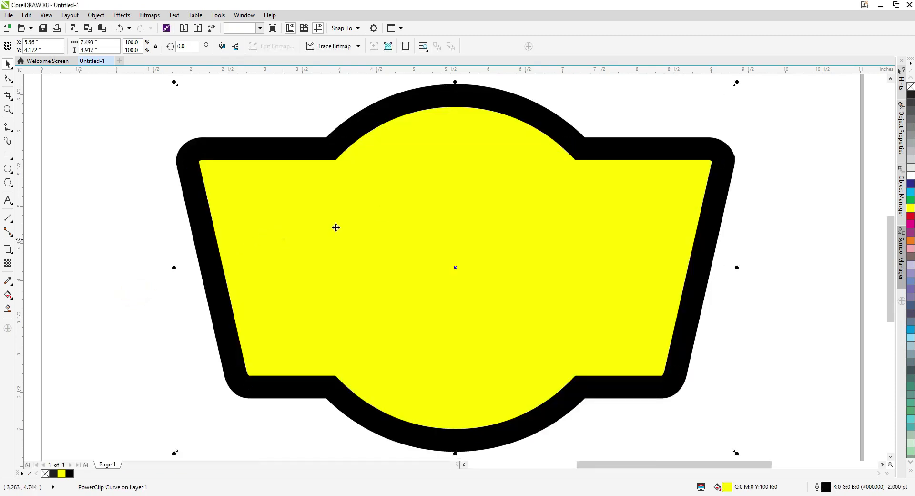
Shrink the yellow PowerClip panel from its centre to about 6.96 by 4.33 inches so its blurred edge shows inside the frame
{"action": "left_click_drag", "start_coordinate": [285, 240], "coordinate": [381, 205]}
{"action": "key", "text": "ctrl+z"}
{"action": "scroll", "coordinate": [284, 274], "scroll_direction": "down", "scroll_amount": 3}
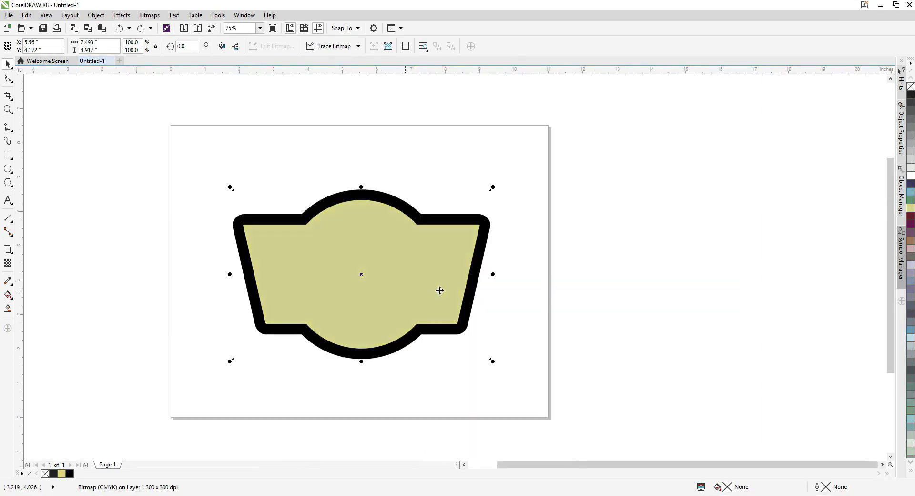
{"action": "left_click", "coordinate": [493, 286]}
{"action": "scroll", "coordinate": [484, 224], "scroll_direction": "up", "scroll_amount": 3}
{"action": "key", "text": "ctrl+shift+z"}
{"action": "scroll", "coordinate": [489, 178], "scroll_direction": "down", "scroll_amount": 3}
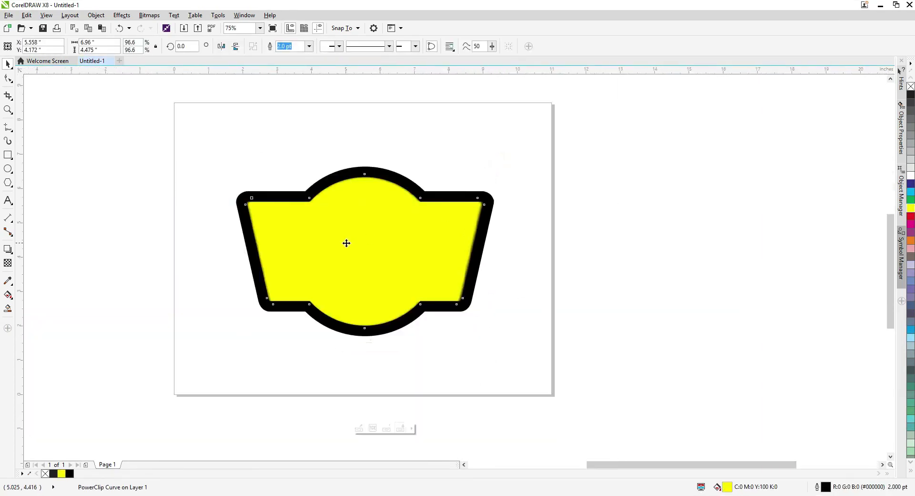
{"action": "scroll", "coordinate": [347, 243], "scroll_direction": "up", "scroll_amount": 3}
{"action": "left_click_drag", "start_coordinate": [384, 105], "coordinate": [381, 111]}
{"action": "scroll", "coordinate": [574, 159], "scroll_direction": "up", "scroll_amount": 6}
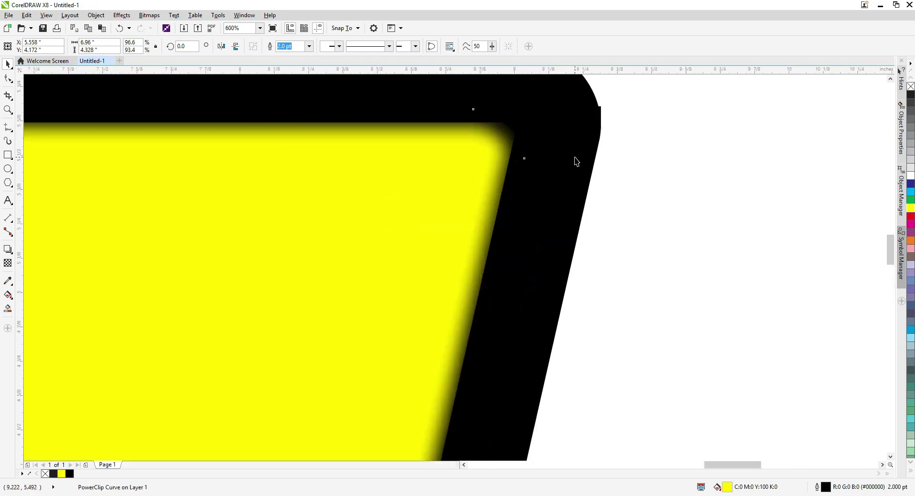
Resize the blurred shadow bitmap inside the panel to about 7.17 by 4.51 inches
{"action": "scroll", "coordinate": [515, 180], "scroll_direction": "down", "scroll_amount": 6}
{"action": "left_click_drag", "start_coordinate": [515, 180], "coordinate": [545, 170]}
{"action": "key", "text": "ctrl+z"}
{"action": "left_click", "coordinate": [453, 237]}
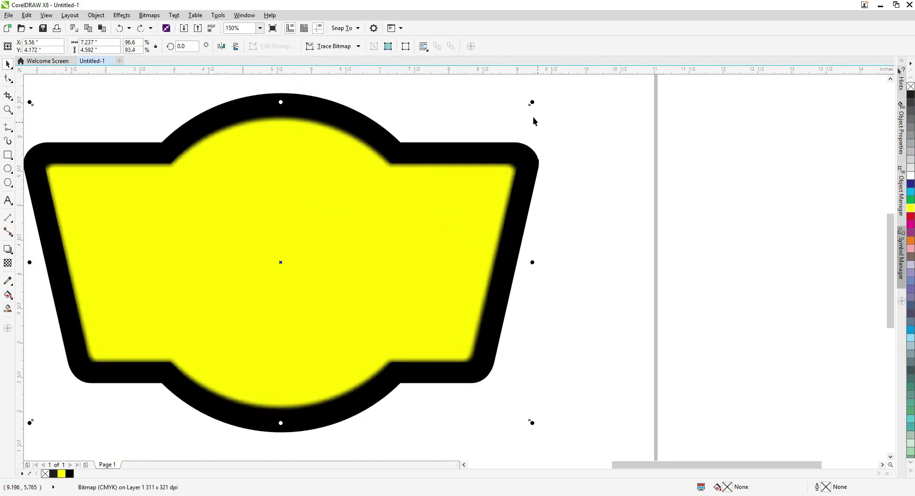
{"action": "left_click_drag", "start_coordinate": [531, 103], "coordinate": [527, 105]}
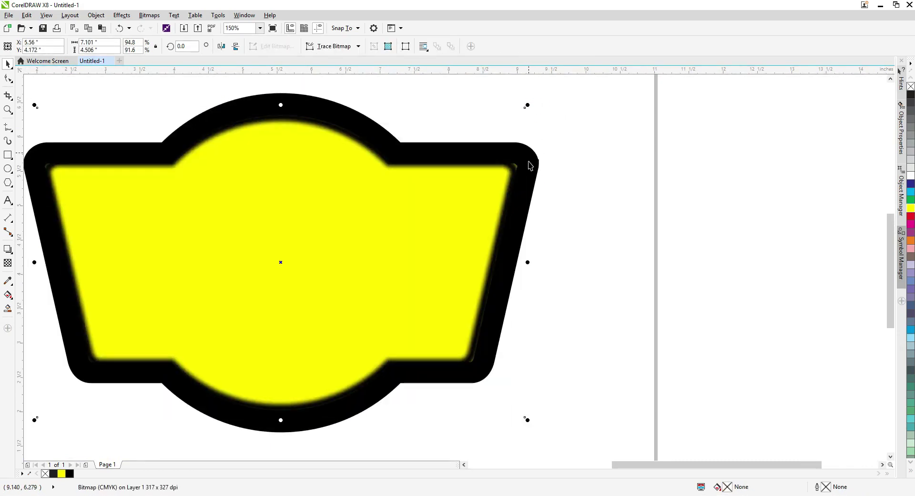
{"action": "left_click_drag", "start_coordinate": [530, 258], "coordinate": [533, 261]}
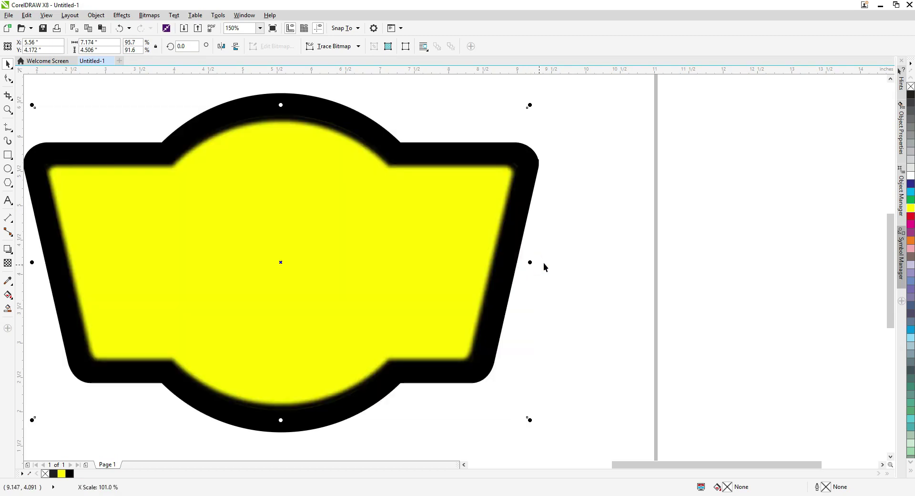
Apply a uniform transparency to the blurred shadow bitmap in the PowerClip and finish editing its contents
{"action": "double_click", "coordinate": [366, 216]}
{"action": "left_click", "coordinate": [262, 122]}
{"action": "left_click", "coordinate": [6, 264]}
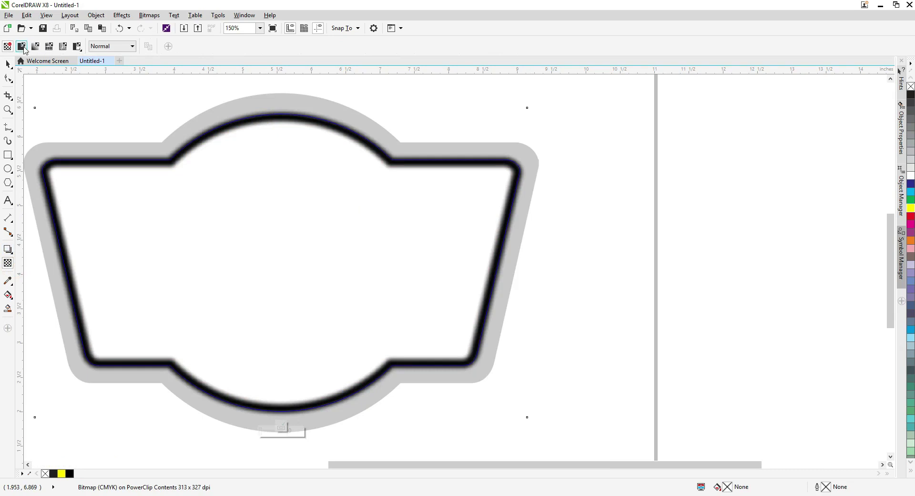
{"action": "key", "text": "space"}
{"action": "left_click", "coordinate": [692, 229], "text": "ctrl"}
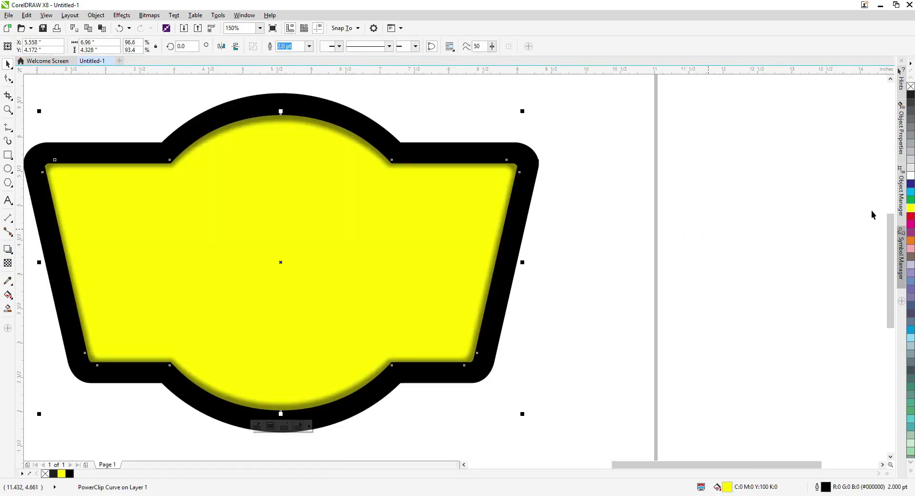
Fill the panel with white tinted by yellow to a pale cream of C0 M0 Y27 K0
{"action": "left_click", "coordinate": [912, 177]}
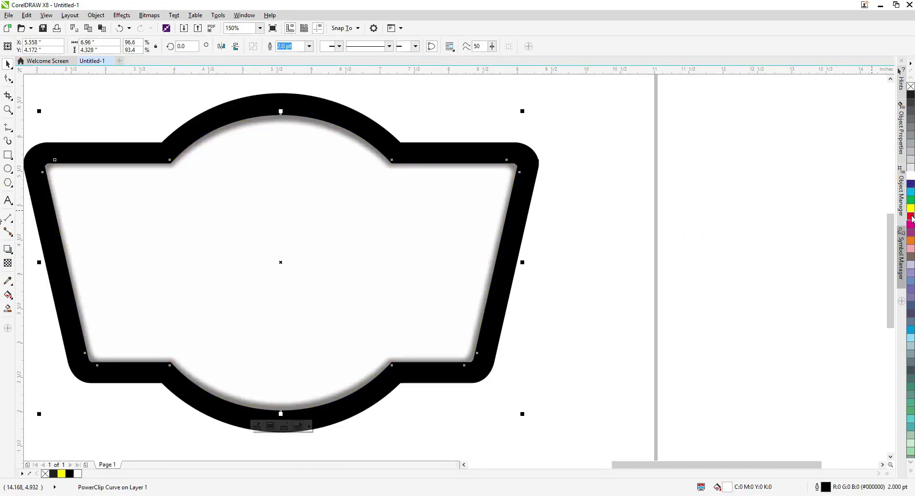
{"action": "left_click", "coordinate": [911, 210], "text": "ctrl"}
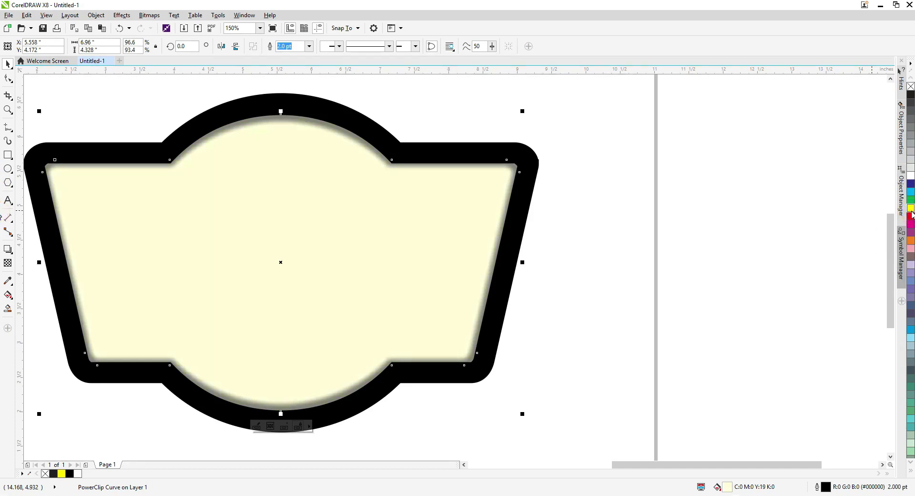
{"action": "scroll", "coordinate": [672, 258], "scroll_direction": "down", "scroll_amount": 1}
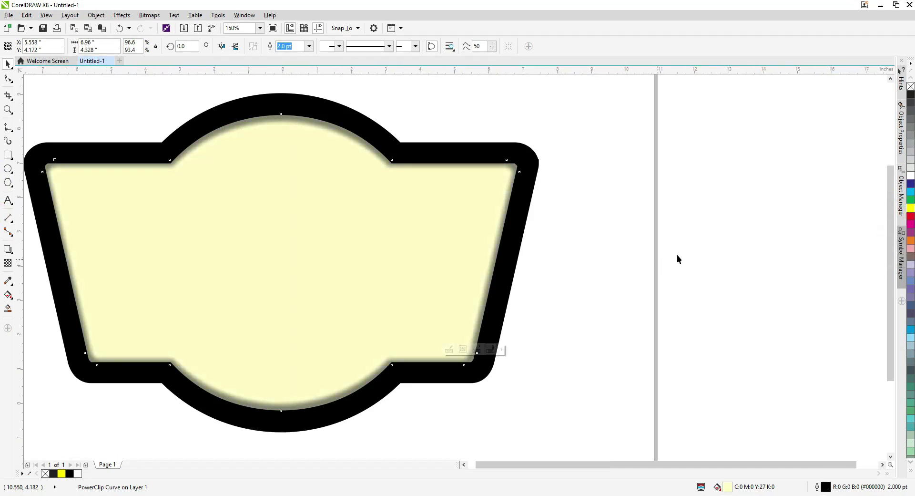
{"action": "left_click", "coordinate": [681, 270]}
{"action": "scroll", "coordinate": [506, 190], "scroll_direction": "up", "scroll_amount": 1}
{"action": "left_click", "coordinate": [454, 231]}
{"action": "scroll", "coordinate": [404, 215], "scroll_direction": "down", "scroll_amount": 2}
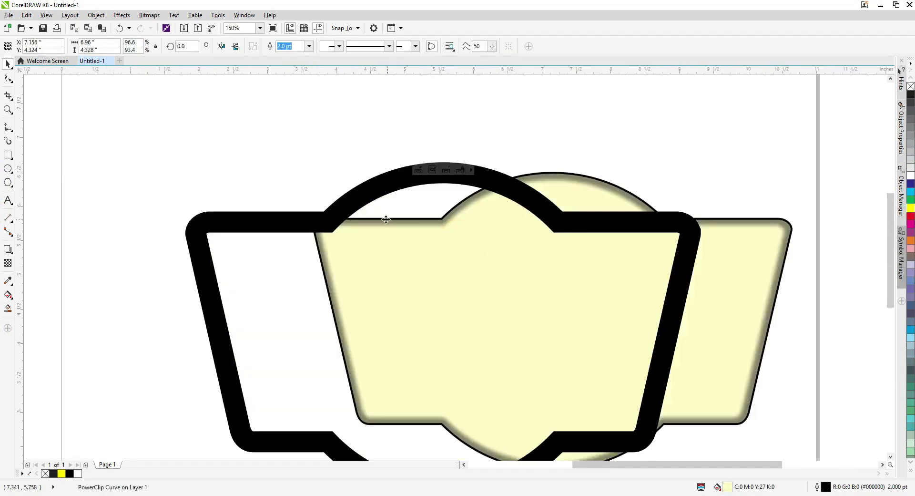
{"action": "left_click", "coordinate": [455, 210], "text": "shift"}
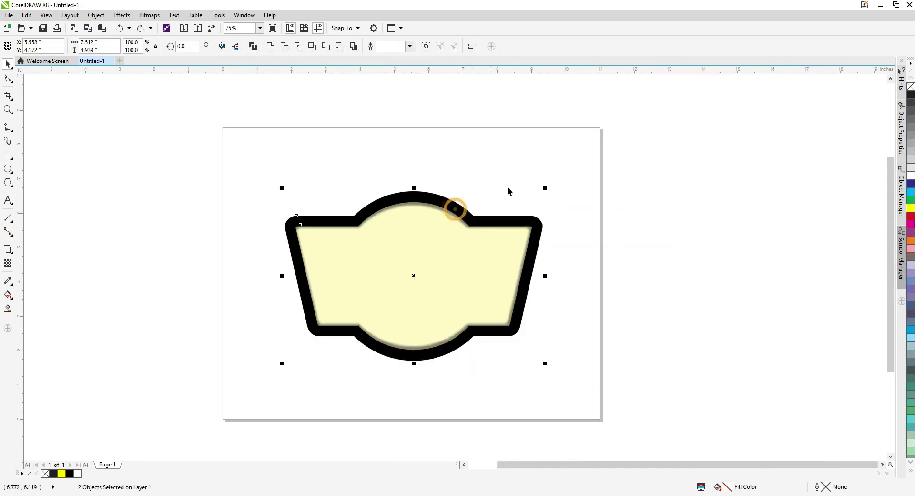
{"action": "key", "text": "shift+F2"}
{"action": "left_click", "coordinate": [775, 147]}
{"action": "left_click_drag", "start_coordinate": [690, 145], "coordinate": [729, 142]}
{"action": "left_click", "coordinate": [709, 149]}
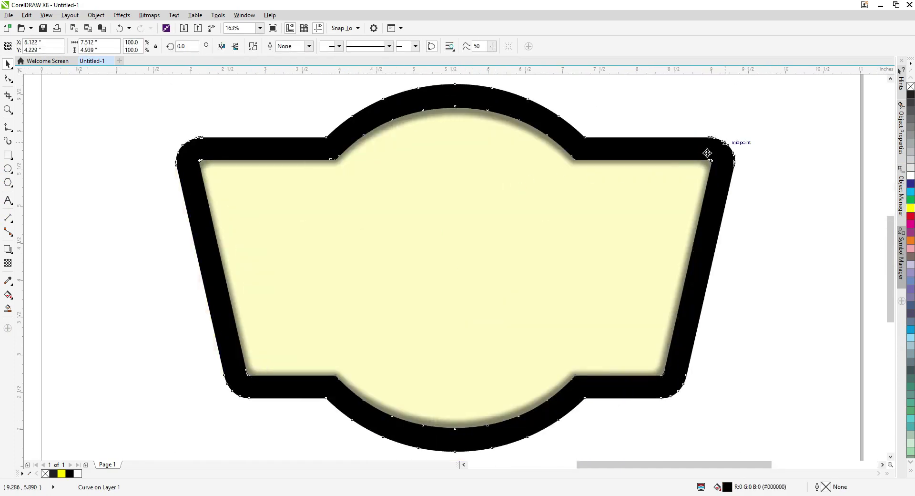
{"action": "double_click", "coordinate": [654, 172]}
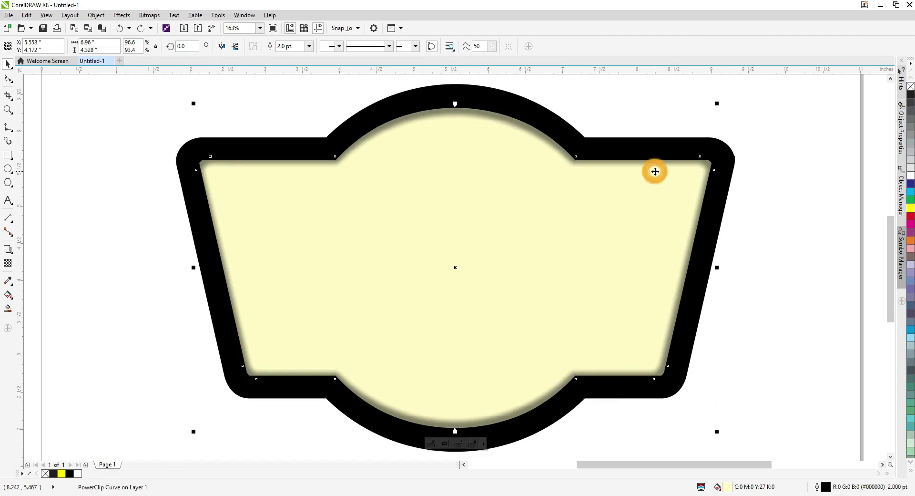
{"action": "left_click", "coordinate": [619, 154]}
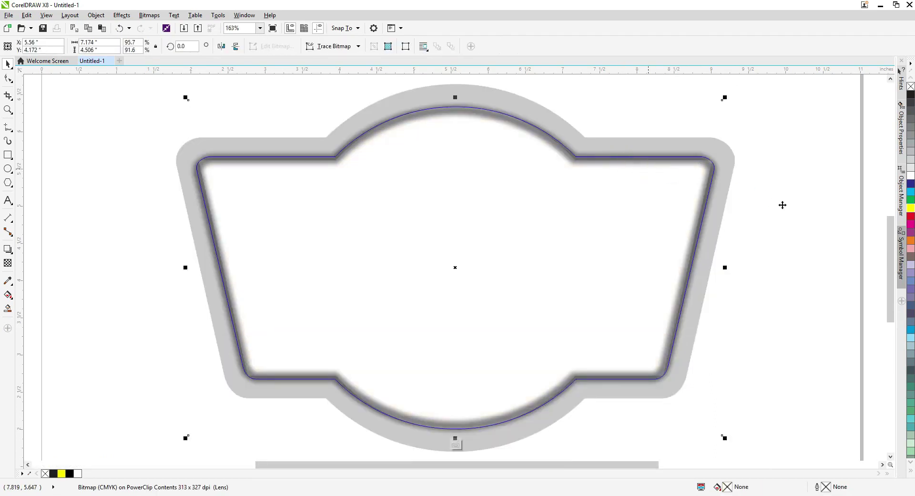
{"action": "left_click", "coordinate": [668, 152]}
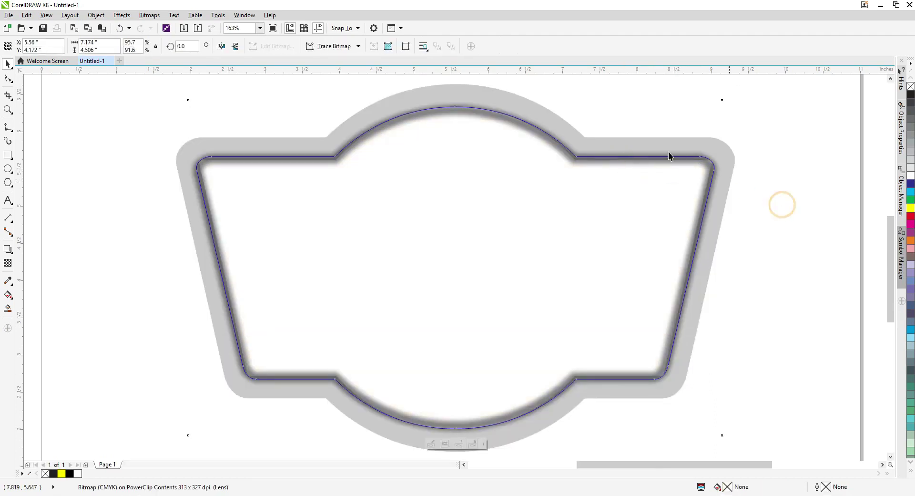
Recolor the sign's black frame dark maroon with a uniform fill of C42 M91 Y85 K64
{"action": "right_click", "coordinate": [909, 218]}
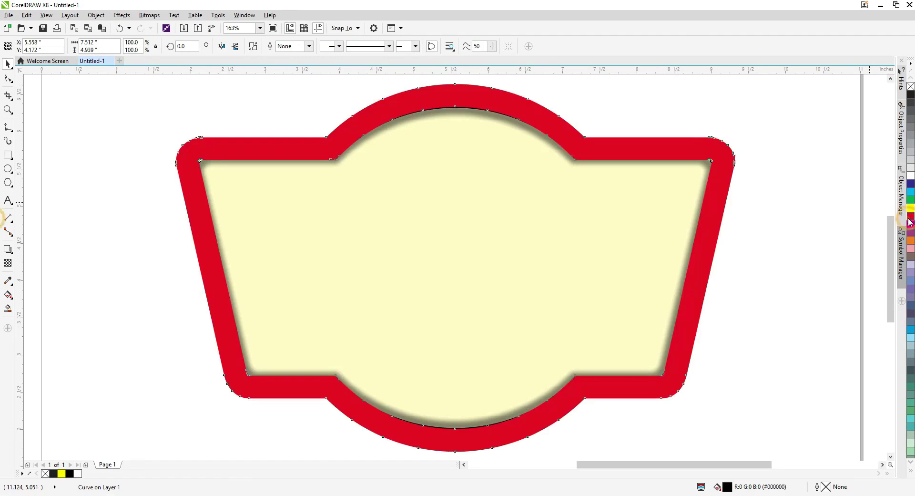
{"action": "double_click", "coordinate": [728, 487]}
{"action": "left_click", "coordinate": [381, 250]}
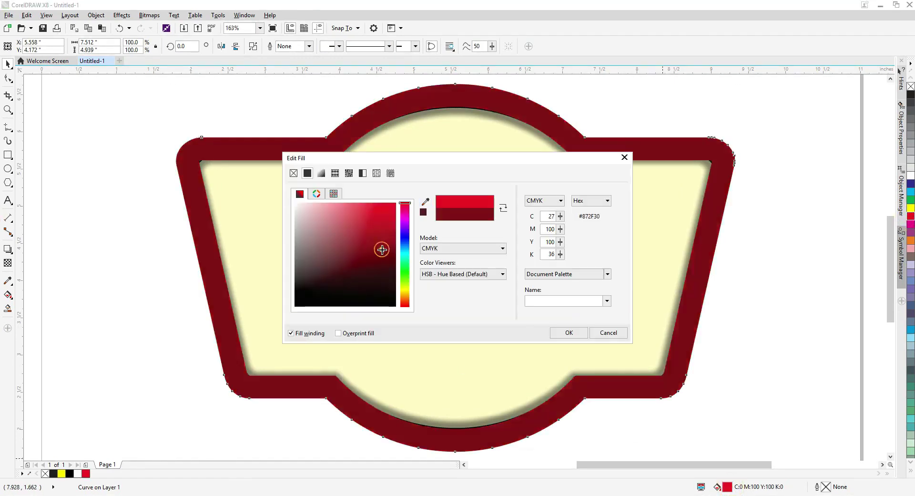
{"action": "left_click", "coordinate": [385, 262]}
{"action": "left_click", "coordinate": [391, 265]}
{"action": "left_click", "coordinate": [569, 333]}
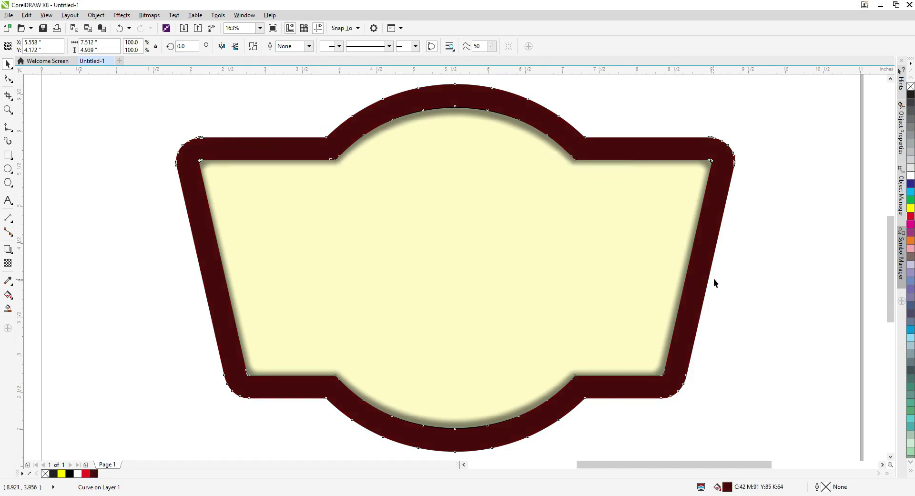
Place a copy of the maroon frame inside the frame as a PowerClip and swap its contents for the blurred shadow bitmap
{"action": "left_click_drag", "start_coordinate": [619, 151], "coordinate": [488, 210]}
{"action": "right_click", "coordinate": [489, 209]}
{"action": "left_click", "coordinate": [521, 214]}
{"action": "left_click", "coordinate": [567, 145]}
{"action": "key", "text": "ctrl+z"}
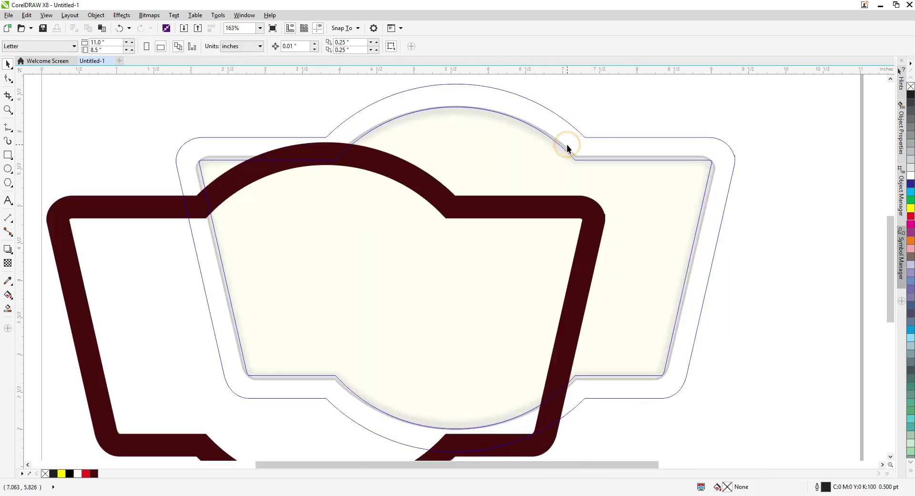
{"action": "key", "text": "Delete"}
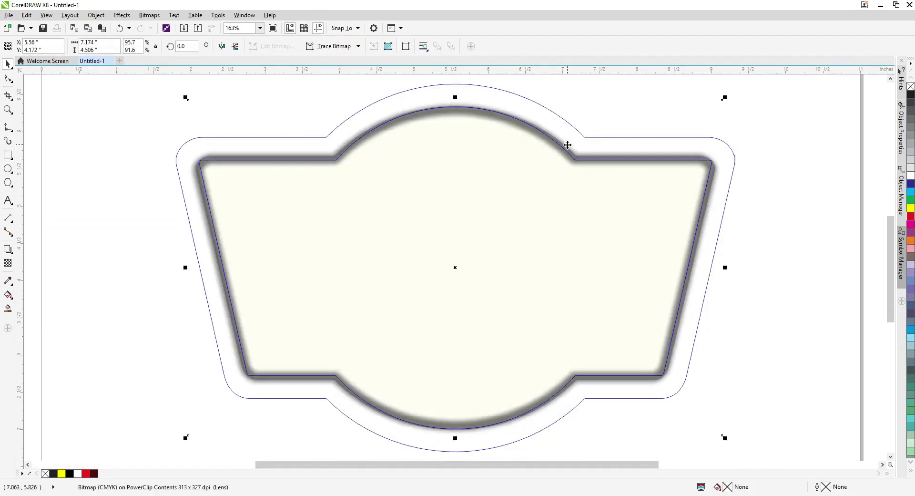
Resize the shadow bitmap inside the frame's PowerClip to about 7.12 by 4.48 inches so it shades the inner edge
{"action": "left_click_drag", "start_coordinate": [724, 97], "coordinate": [732, 91]}
{"action": "left_click", "coordinate": [789, 153], "text": "ctrl"}
{"action": "left_click", "coordinate": [702, 154]}
{"action": "left_click_drag", "start_coordinate": [734, 92], "coordinate": [725, 97]}
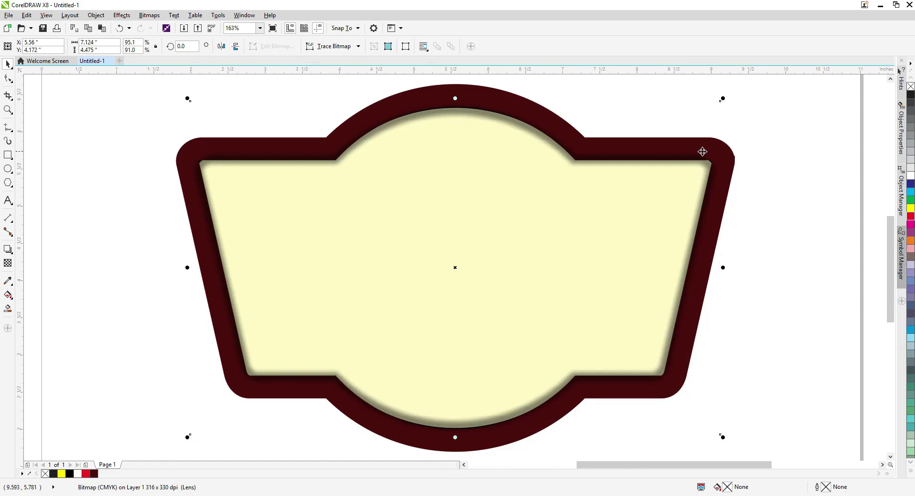
Make an enlarged copy of the shadow bitmap, about 7.8 by 5.18 inches, to shade the frame's outer edge
{"action": "left_click_drag", "start_coordinate": [740, 92], "coordinate": [781, 70]}
{"action": "right_click", "coordinate": [781, 72]}
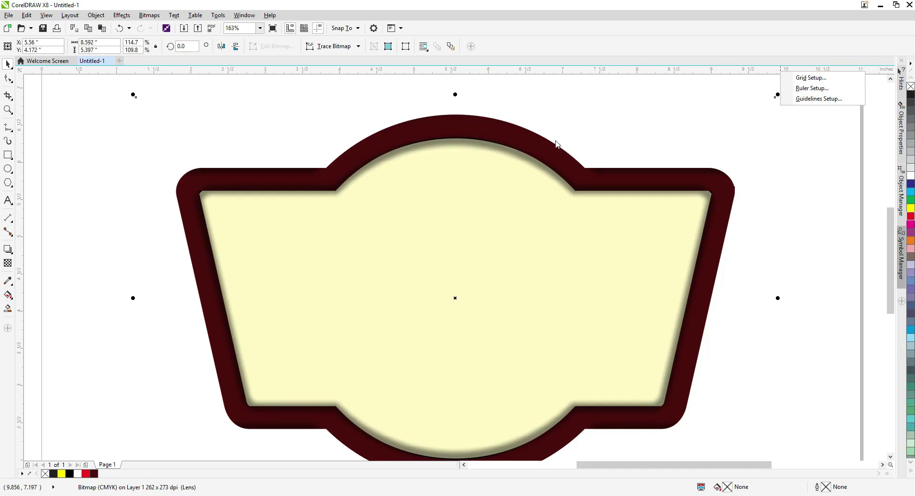
{"action": "left_click", "coordinate": [638, 174]}
{"action": "scroll", "coordinate": [600, 174], "scroll_direction": "down", "scroll_amount": 3}
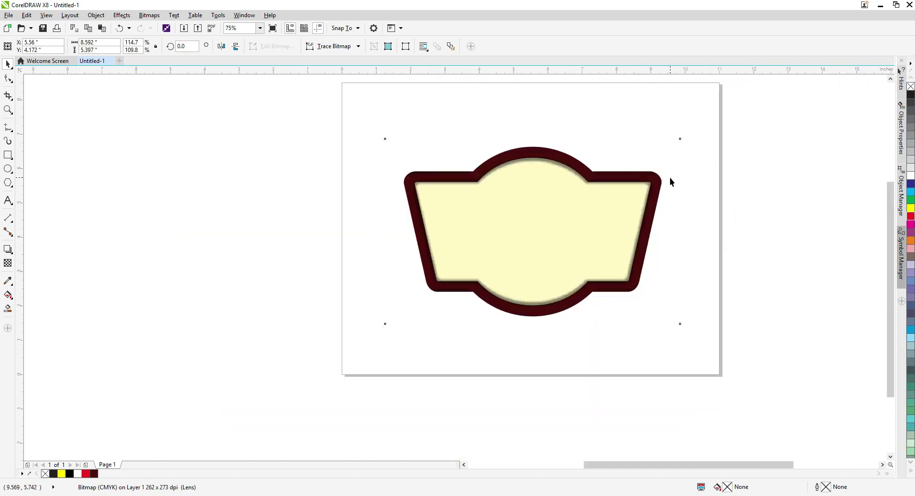
{"action": "scroll", "coordinate": [670, 178], "scroll_direction": "up", "scroll_amount": 2}
{"action": "left_click_drag", "start_coordinate": [694, 98], "coordinate": [690, 105]}
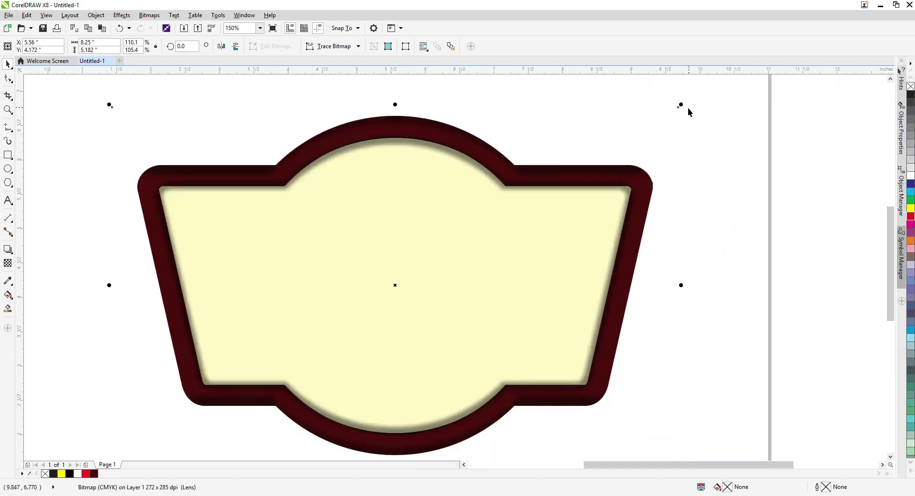
{"action": "left_click_drag", "start_coordinate": [681, 285], "coordinate": [660, 284]}
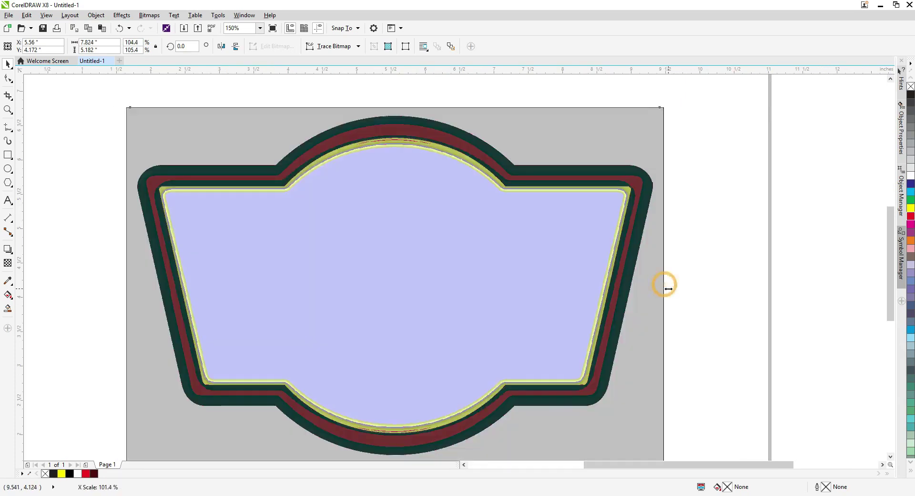
Try a solid yellow fill and a linear fountain fill fading to white on the frame, undoing each
{"action": "left_click", "coordinate": [641, 186]}
{"action": "key", "text": "shift+F2"}
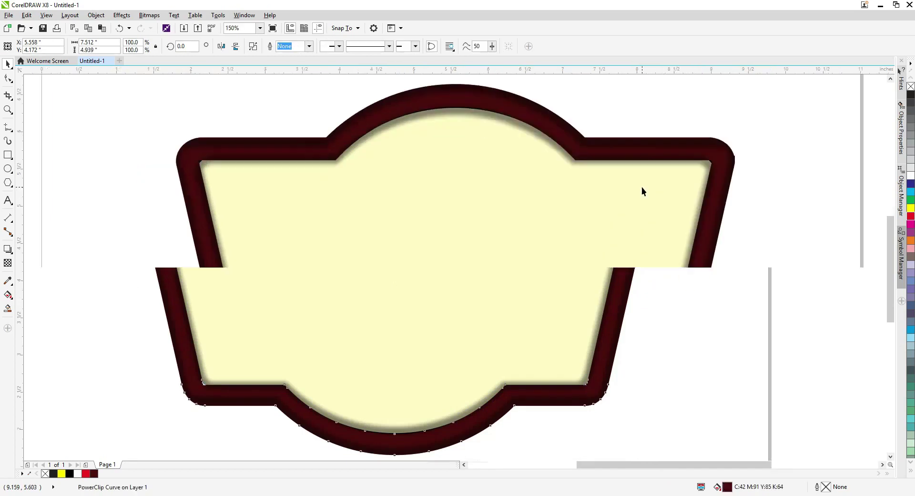
{"action": "left_click", "coordinate": [911, 209]}
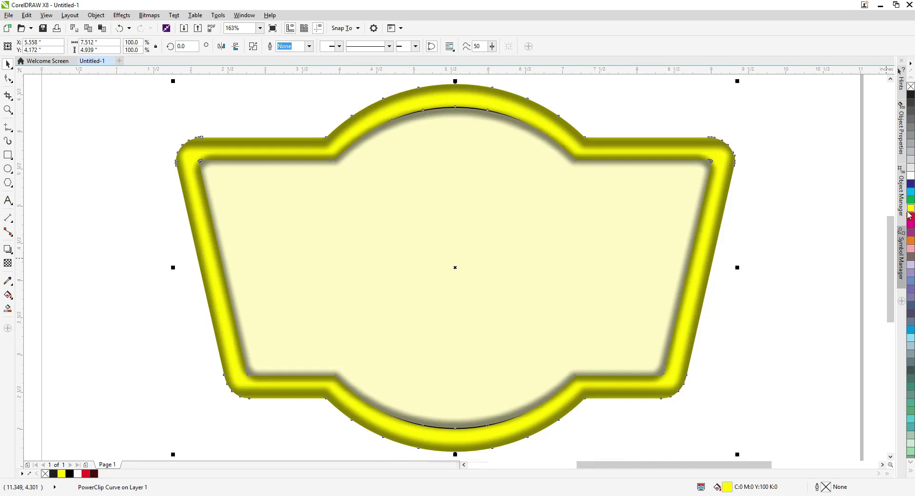
{"action": "key", "text": "ctrl+z"}
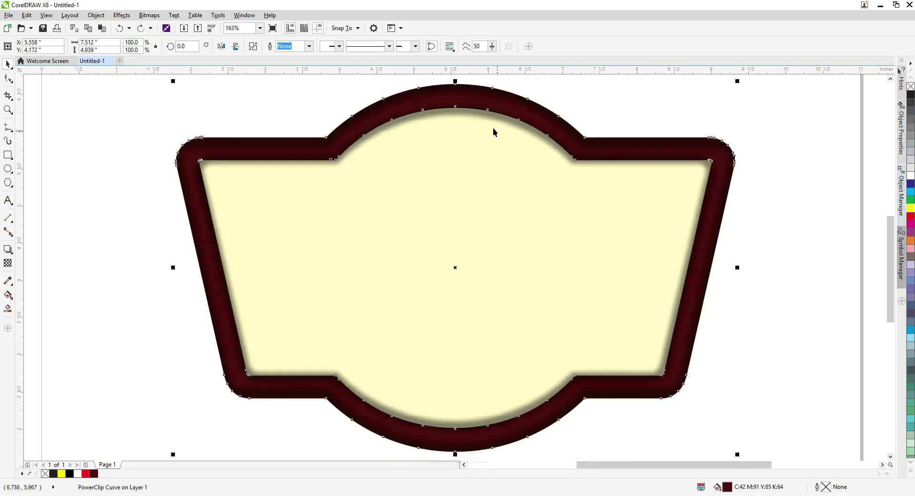
{"action": "key", "text": "g"}
{"action": "left_click_drag", "start_coordinate": [479, 90], "coordinate": [482, 277]}
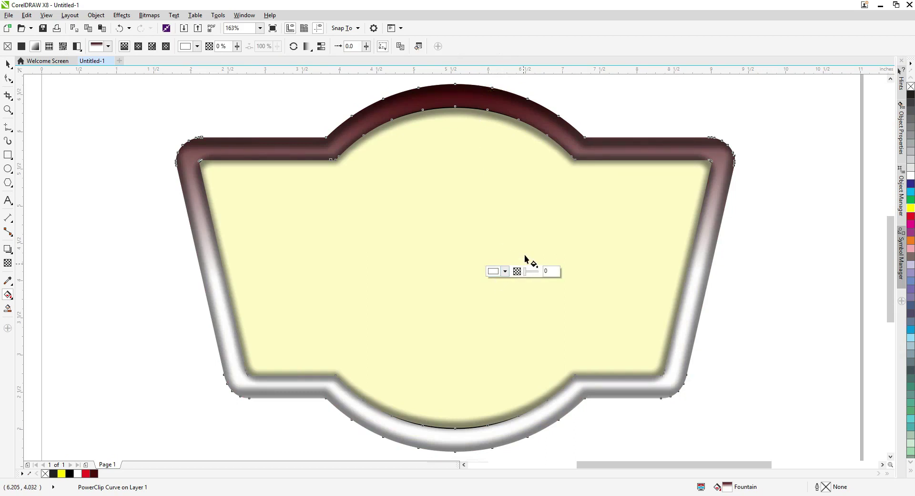
{"action": "key", "text": "ctrl+z"}
Open the maroon frame's PowerClip contents for editing
{"action": "key", "text": "space"}
{"action": "key", "text": "Delete"}
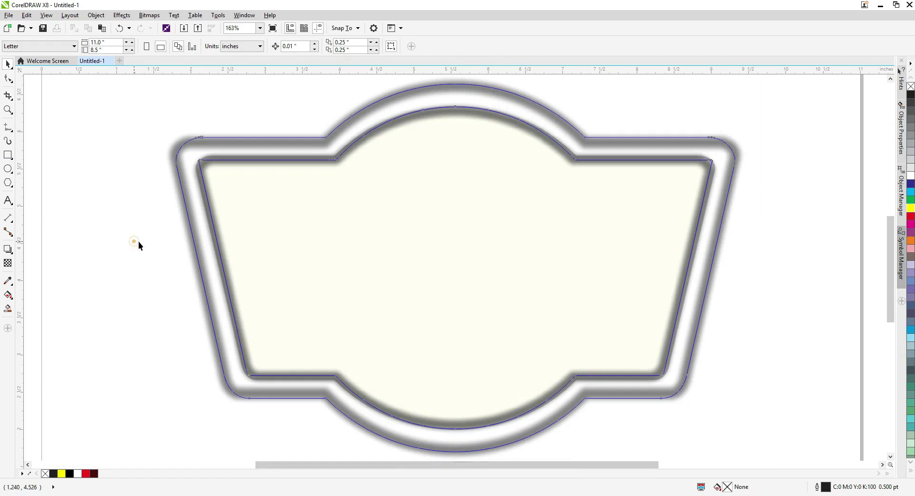
{"action": "key", "text": "ctrl+z"}
{"action": "left_click", "coordinate": [218, 237]}
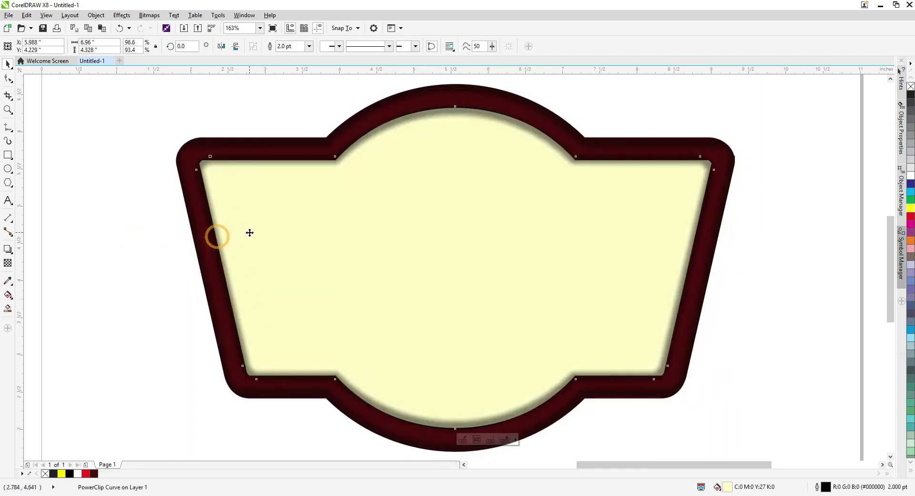
{"action": "double_click", "coordinate": [249, 150]}
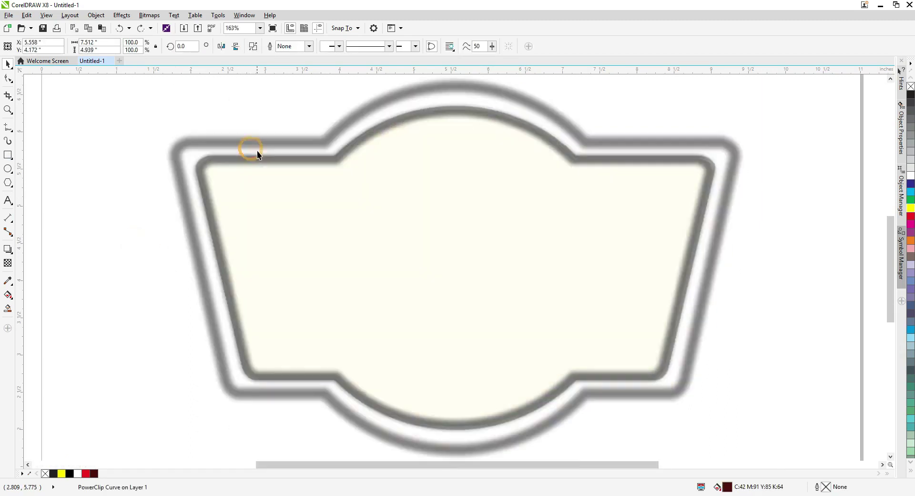
Place the thin black ring curve inside the frame's PowerClip and stretch it to about 7.19 by 4.59 inches
{"action": "left_click", "coordinate": [160, 223]}
{"action": "left_click", "coordinate": [214, 165]}
{"action": "left_click", "coordinate": [220, 156]}
{"action": "left_click_drag", "start_coordinate": [717, 101], "coordinate": [723, 99]}
{"action": "left_click_drag", "start_coordinate": [455, 99], "coordinate": [458, 92]}
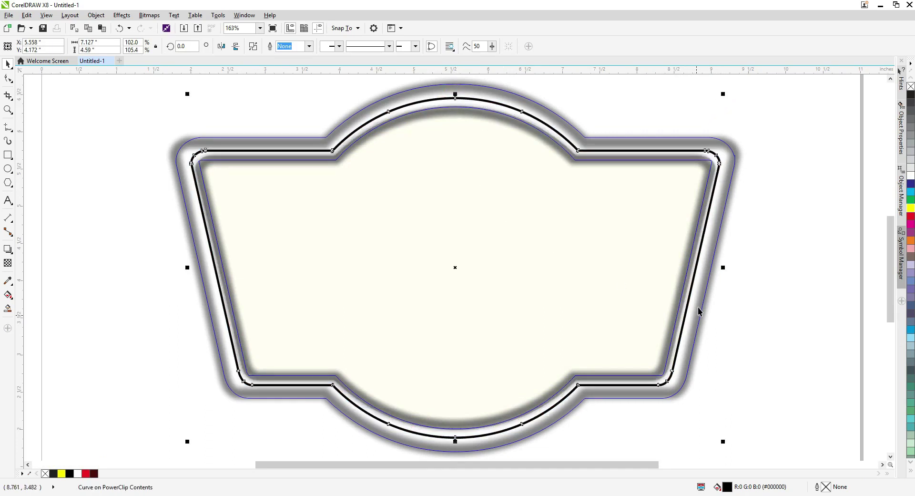
{"action": "left_click_drag", "start_coordinate": [187, 267], "coordinate": [182, 268]}
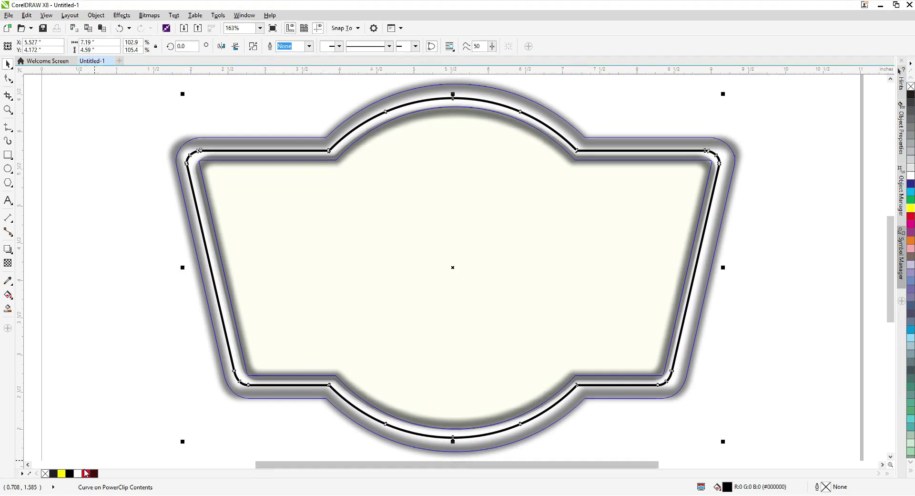
Color the ring curve golden yellow, with a C0 M27 Y100 K0 fill and a C0 M19 Y100 K0 outline
{"action": "right_click", "coordinate": [62, 475]}
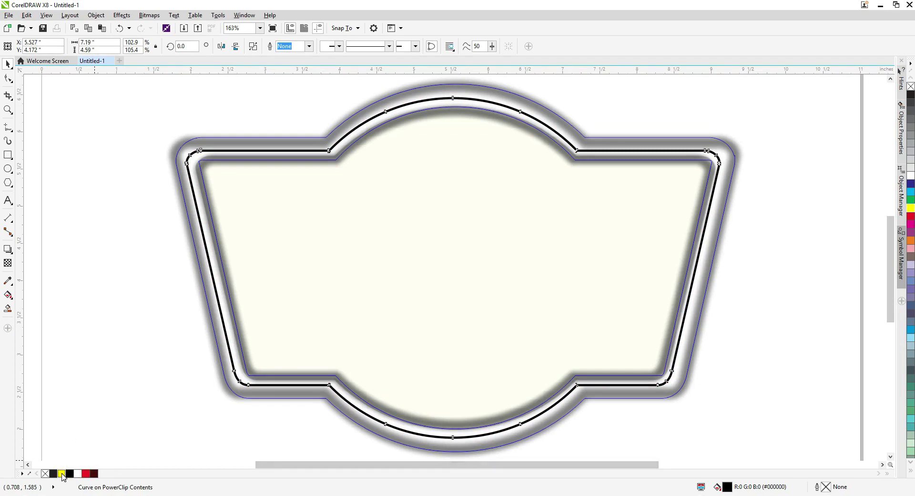
{"action": "left_click", "coordinate": [62, 473]}
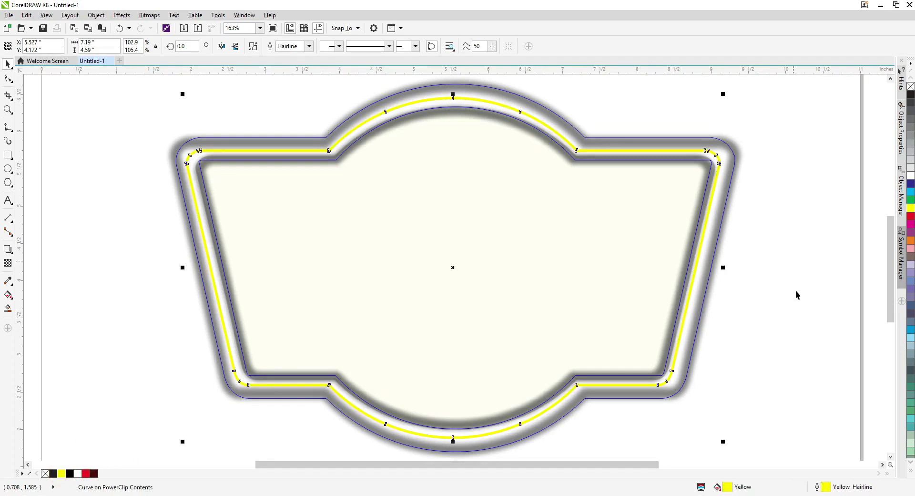
{"action": "left_click", "coordinate": [910, 217], "text": "ctrl"}
{"action": "right_click", "coordinate": [910, 217], "text": "ctrl"}
{"action": "left_click", "coordinate": [911, 216], "text": "ctrl"}
{"action": "right_click", "coordinate": [910, 217], "text": "ctrl"}
{"action": "left_click", "coordinate": [910, 217], "text": "ctrl"}
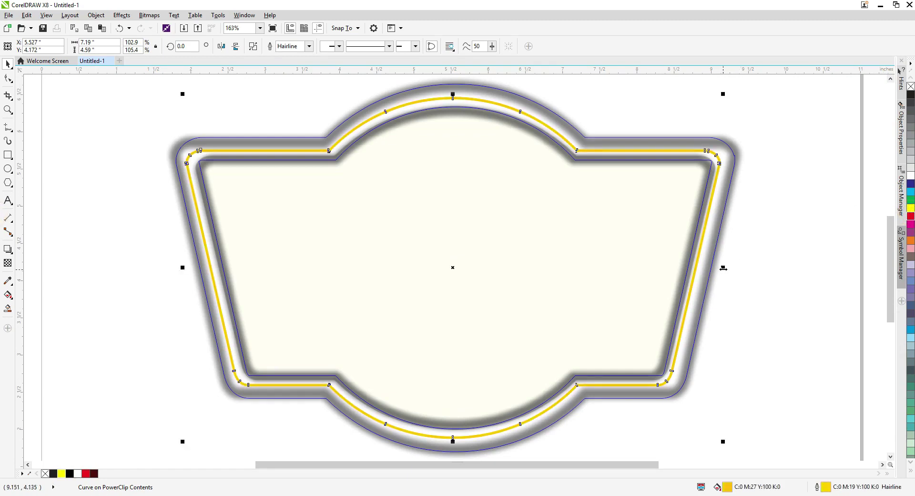
Widen the golden ring to about 7.24 inches and give it a 4 pt outline behind the fill that scales with the object
{"action": "left_click_drag", "start_coordinate": [723, 267], "coordinate": [728, 269]}
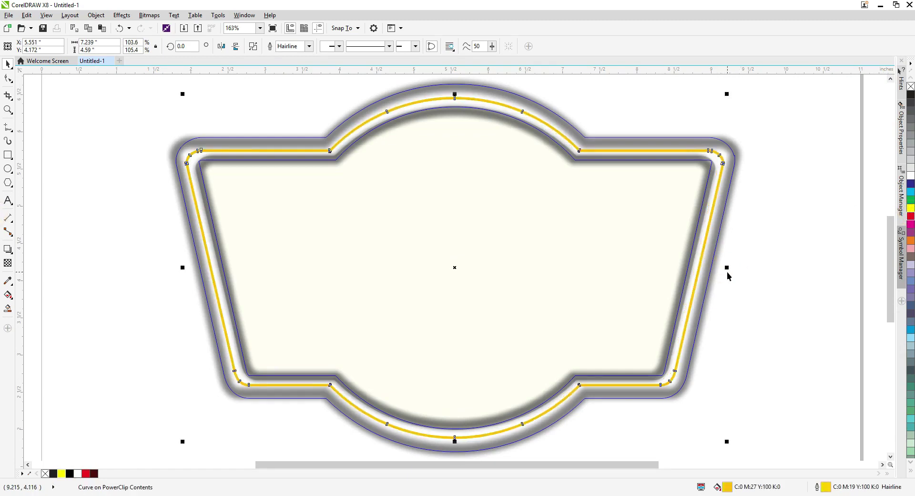
{"action": "key", "text": "F12"}
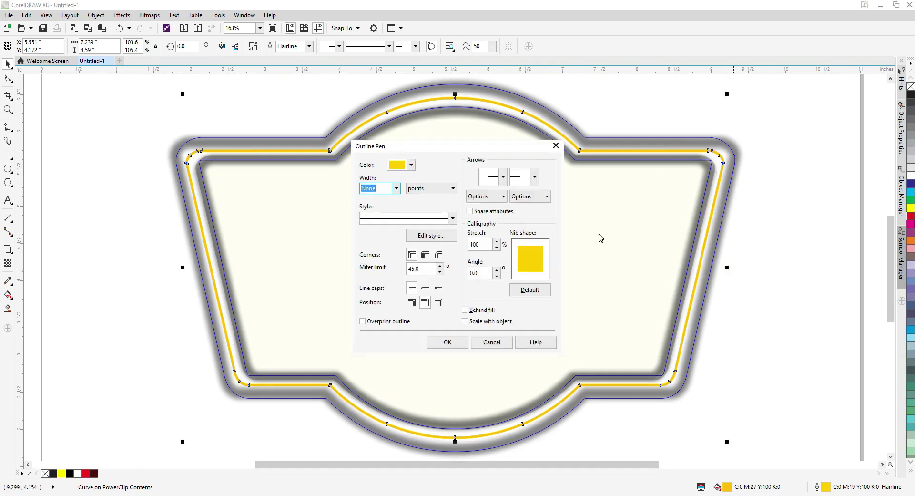
{"action": "type", "text": "10"}
{"action": "key", "text": "Return"}
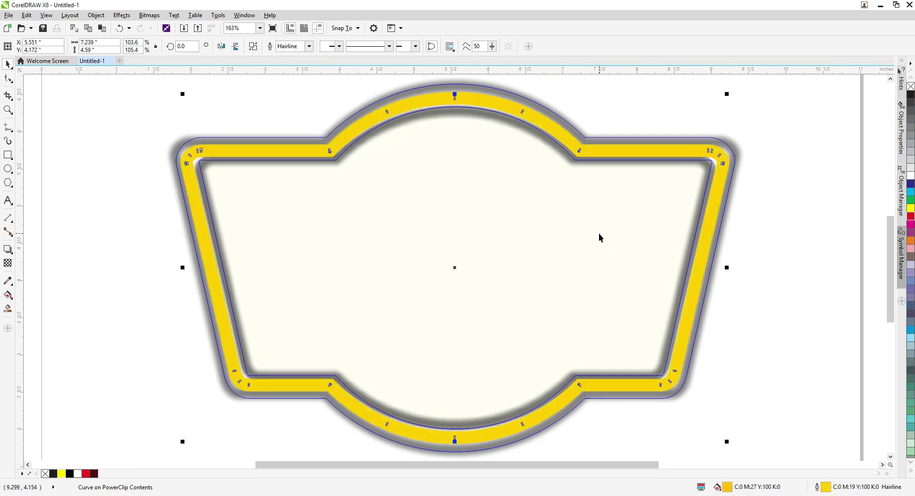
{"action": "key", "text": "F12"}
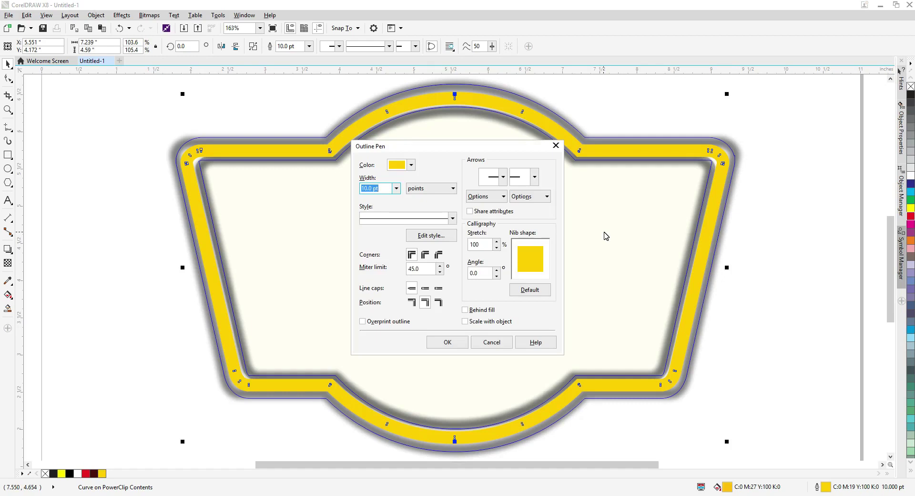
{"action": "left_click", "coordinate": [477, 312]}
{"action": "double_click", "coordinate": [373, 188]}
{"action": "key", "text": "Return"}
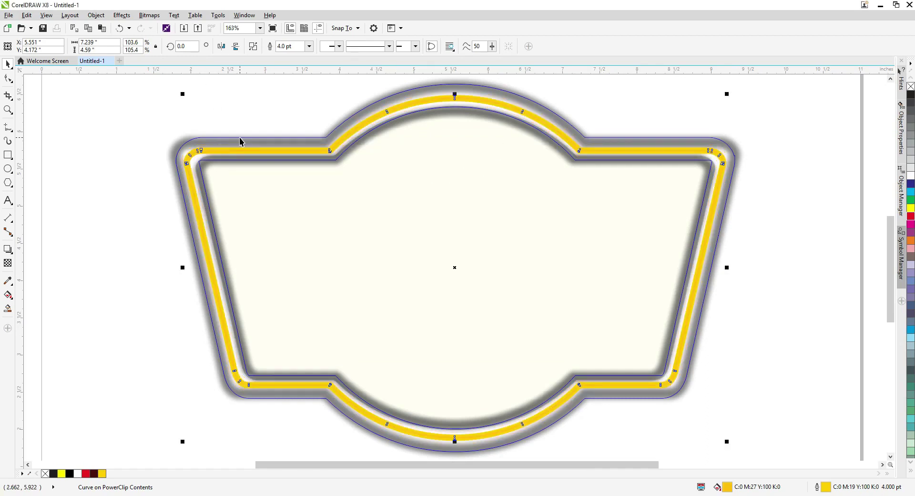
Place a copy of the golden ring behind it with a 6 pt outline, recolored orange with fill C0 M47 Y100 K0 and outline C0 M42 Y100 K0
{"action": "key", "text": "ctrl+z"}
{"action": "key", "text": "ctrl+shift+z"}
{"action": "key", "text": "ctrl+z"}
{"action": "key", "text": "ctrl+shift+z"}
{"action": "key", "text": "F12"}
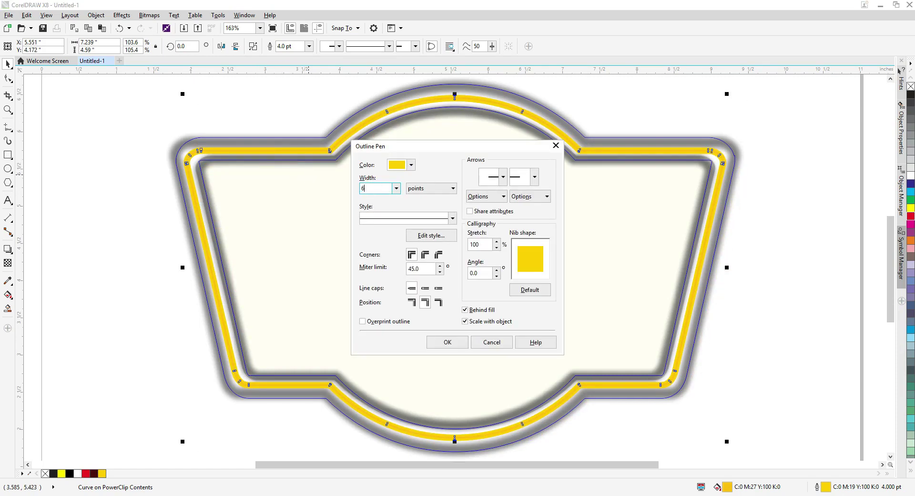
{"action": "type", "text": "6"}
{"action": "key", "text": "Return"}
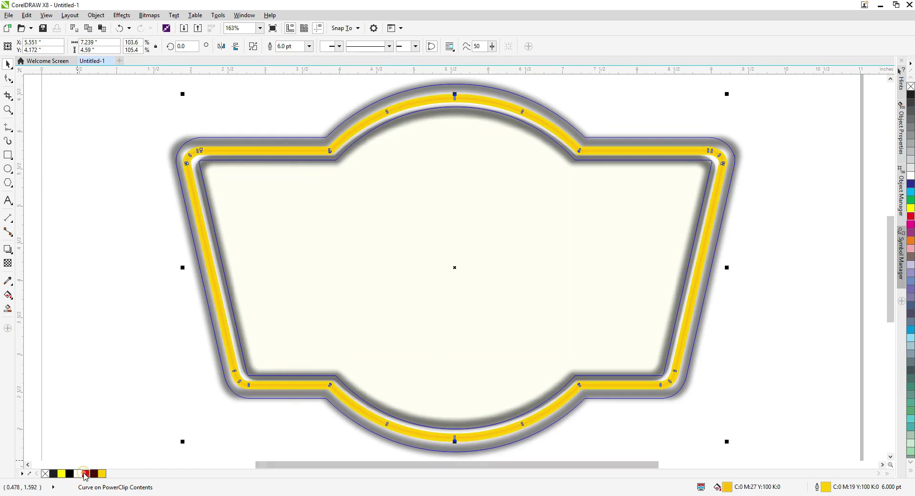
{"action": "left_click", "coordinate": [85, 474]}
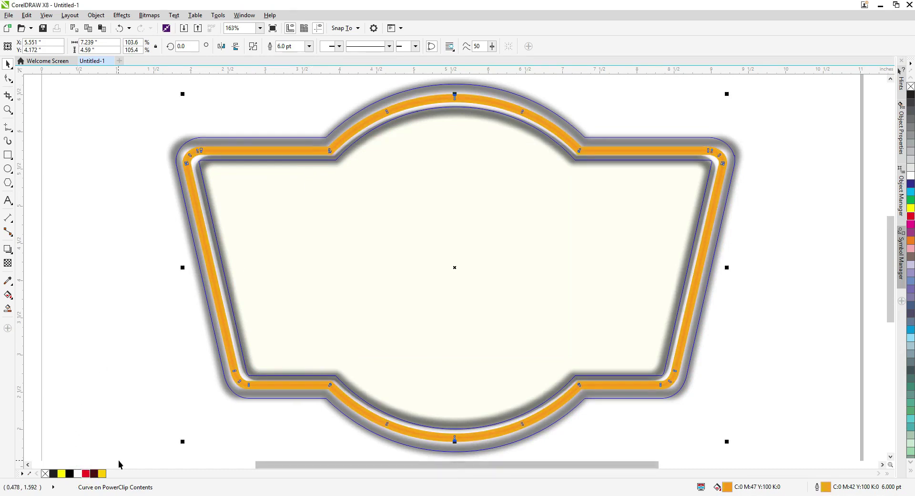
{"action": "left_click", "coordinate": [132, 352]}
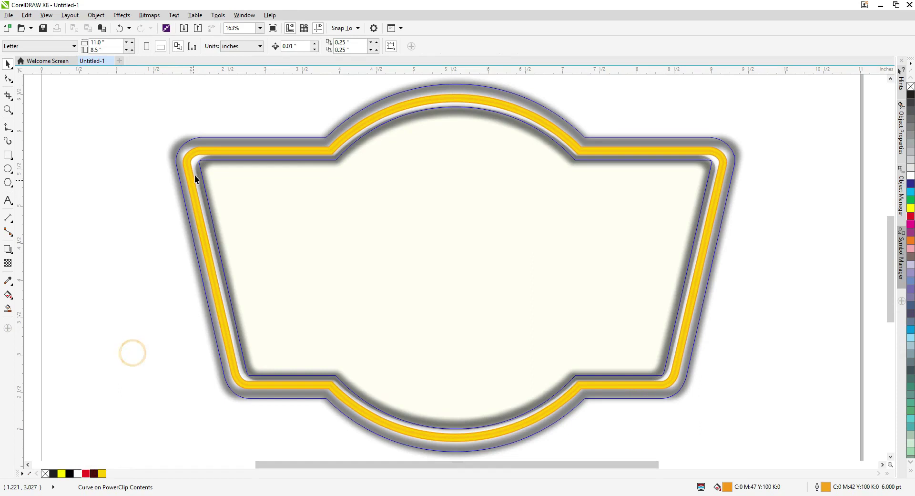
Fill the front 4 pt golden ring curve with pure yellow
{"action": "scroll", "coordinate": [204, 142], "scroll_direction": "up", "scroll_amount": 2}
{"action": "scroll", "coordinate": [201, 151], "scroll_direction": "up", "scroll_amount": 2}
{"action": "left_click", "coordinate": [204, 160]}
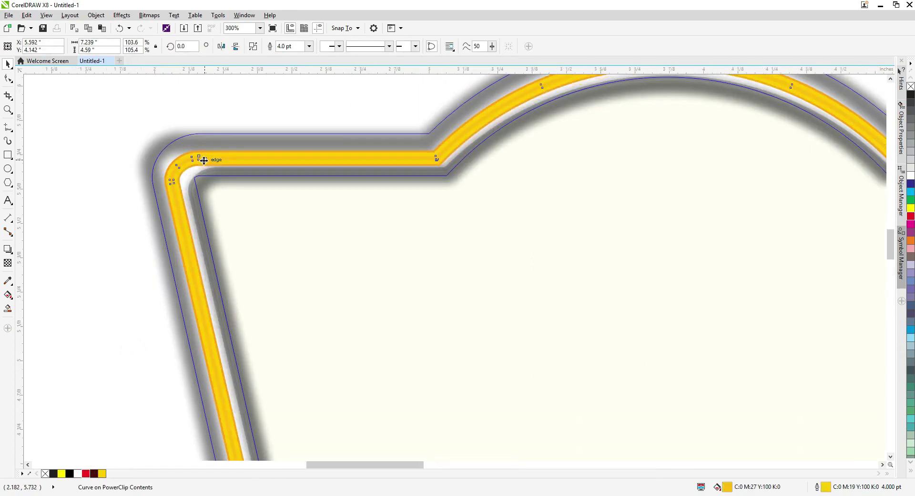
{"action": "scroll", "coordinate": [204, 160], "scroll_direction": "up", "scroll_amount": 4}
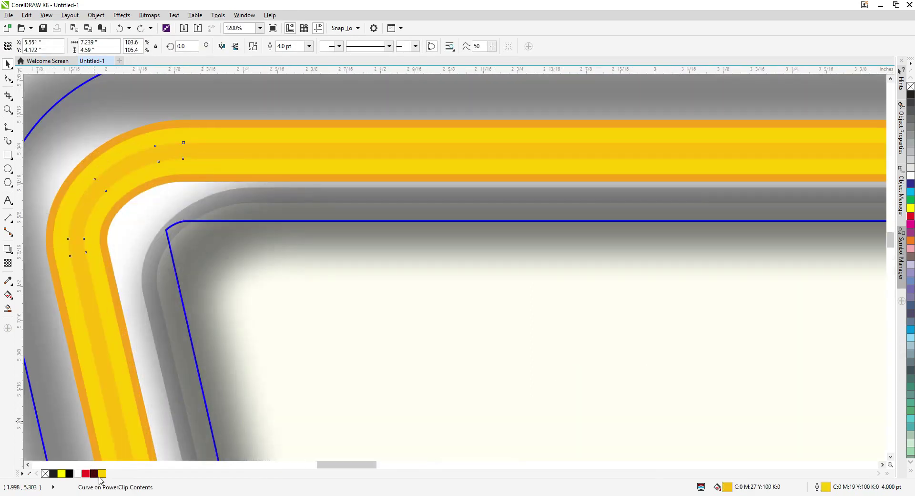
{"action": "left_click", "coordinate": [61, 474]}
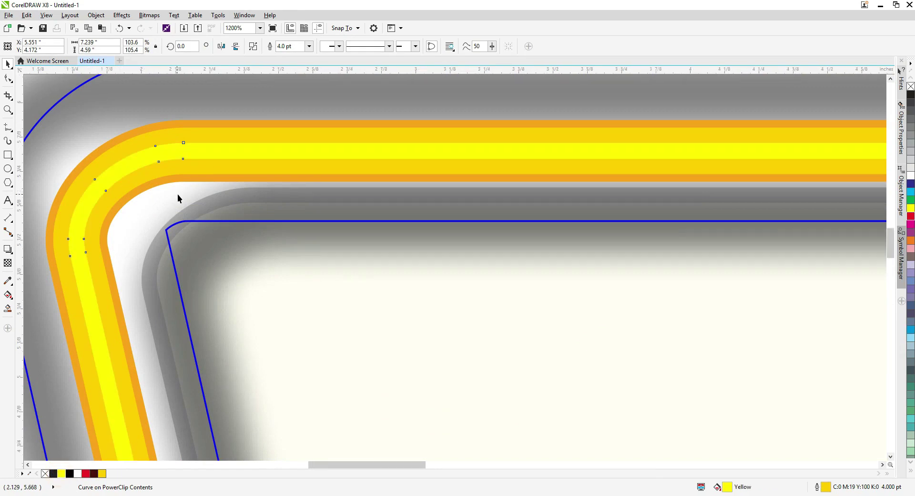
Convert the front yellow ring curve to a 300 dpi CMYK bitmap
{"action": "scroll", "coordinate": [178, 193], "scroll_direction": "down", "scroll_amount": 2}
{"action": "left_click", "coordinate": [150, 15]}
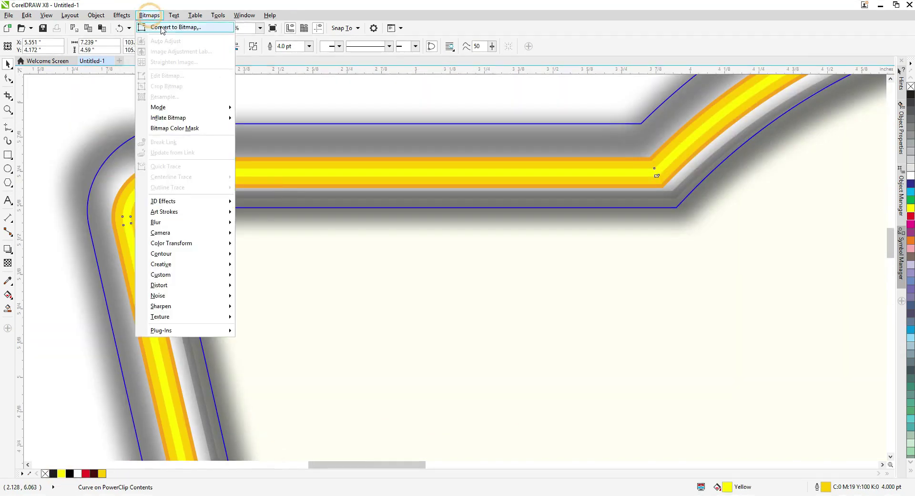
{"action": "left_click", "coordinate": [157, 27]}
{"action": "left_click", "coordinate": [438, 302]}
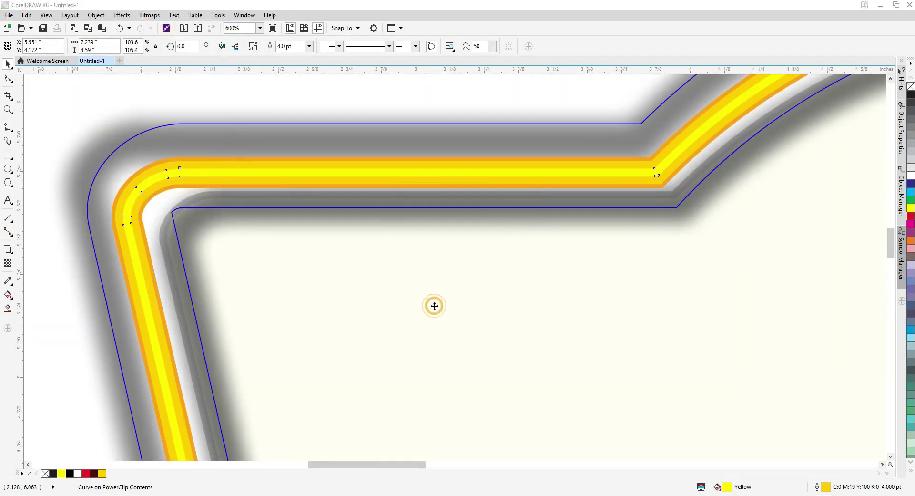
Apply a Gaussian Blur with a 2.0 pixel radius to the yellow ring bitmap
{"action": "left_click", "coordinate": [150, 16]}
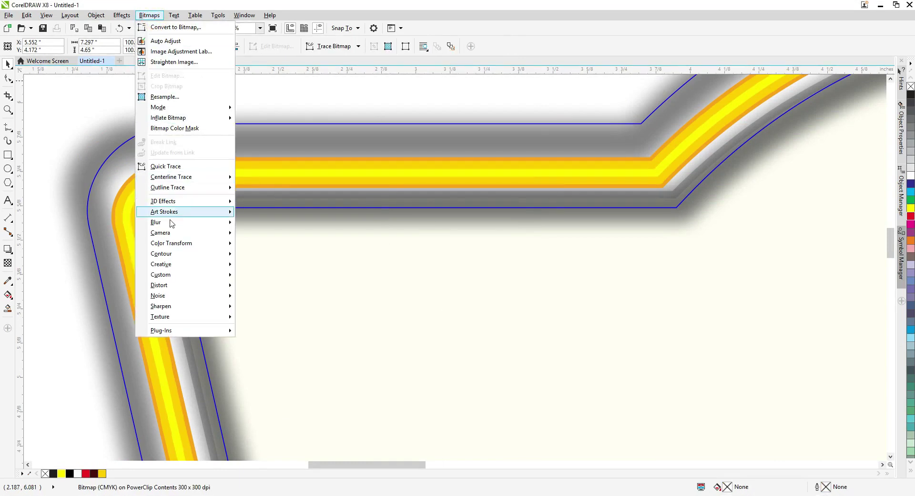
{"action": "mouse_move", "coordinate": [191, 222]}
{"action": "left_click", "coordinate": [267, 236]}
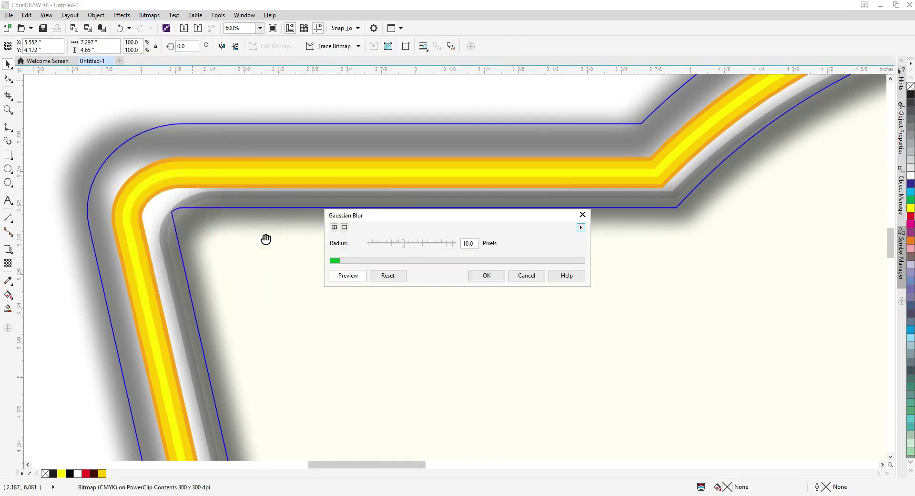
{"action": "left_click_drag", "start_coordinate": [395, 247], "coordinate": [385, 247]}
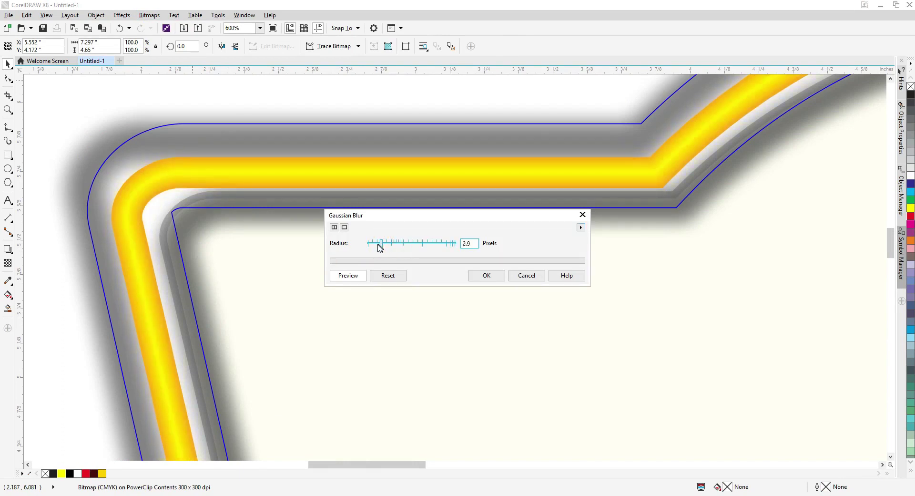
{"action": "left_click", "coordinate": [376, 244]}
{"action": "left_click", "coordinate": [478, 271]}
Take the blurred yellow ring out of the way and fill the orange 6 pt ring curve behind it with white
{"action": "left_click_drag", "start_coordinate": [190, 143], "coordinate": [230, 116]}
{"action": "key", "text": "ctrl+z"}
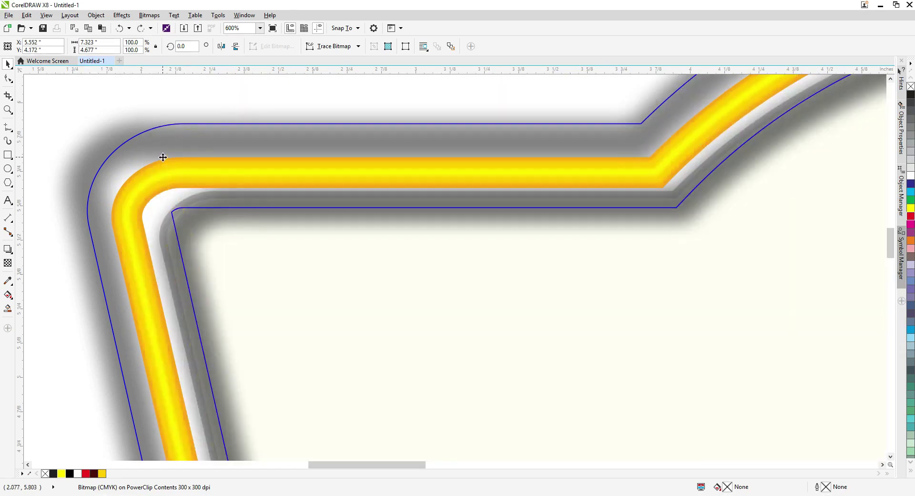
{"action": "left_click", "coordinate": [104, 161]}
{"action": "left_click_drag", "start_coordinate": [103, 157], "coordinate": [144, 143]}
{"action": "key", "text": "ctrl+z"}
{"action": "key", "text": "ctrl+z"}
{"action": "key", "text": "ctrl+z"}
{"action": "left_click", "coordinate": [145, 178]}
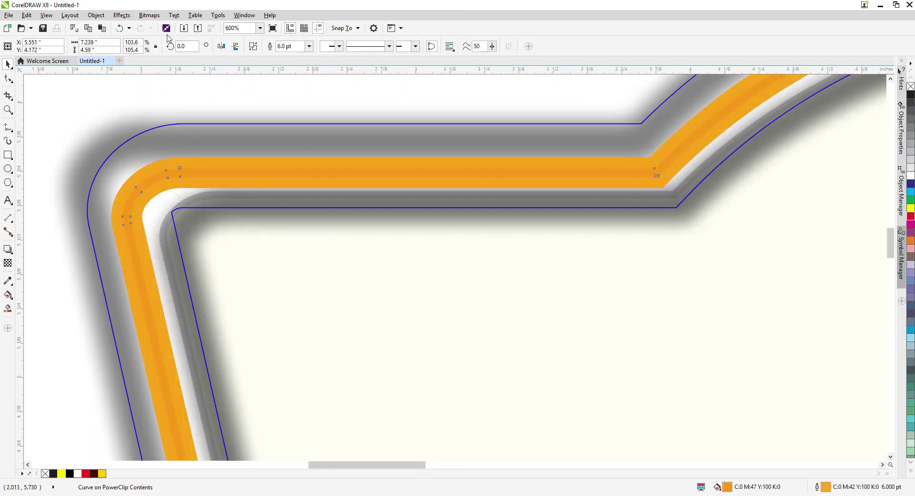
{"action": "left_click", "coordinate": [911, 176]}
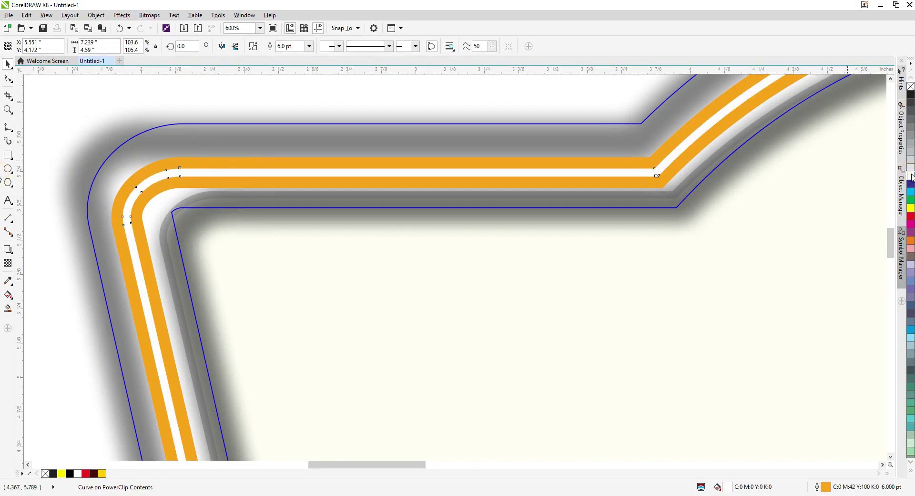
Convert the white-filled orange ring to a 300 dpi CMYK bitmap and soften it with a Gaussian Blur
{"action": "left_click", "coordinate": [122, 16]}
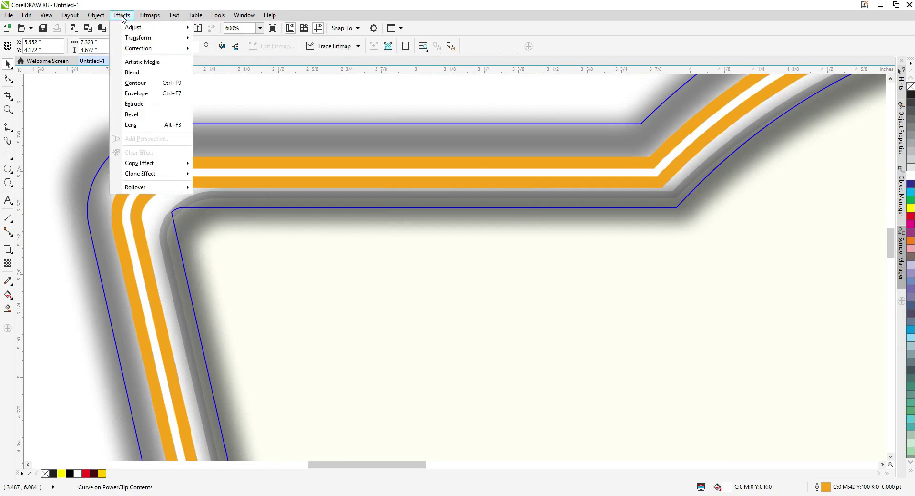
{"action": "left_click", "coordinate": [149, 15]}
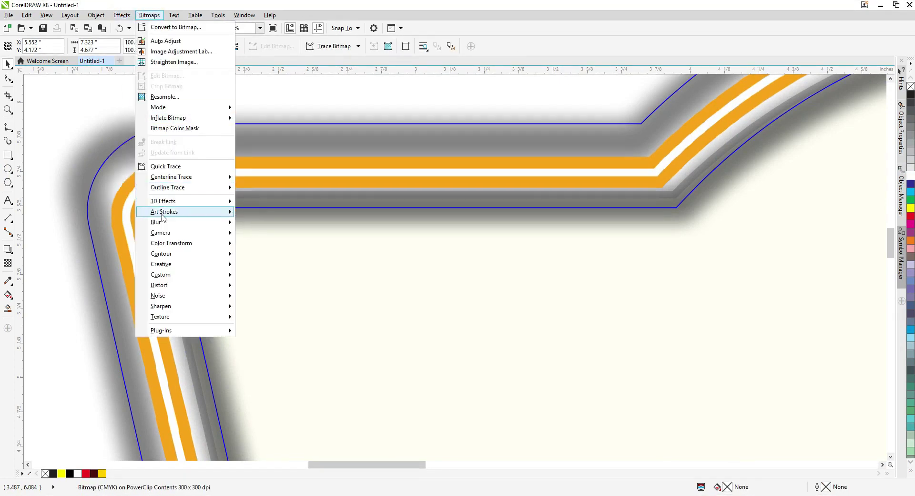
{"action": "mouse_move", "coordinate": [165, 222]}
{"action": "left_click", "coordinate": [279, 234]}
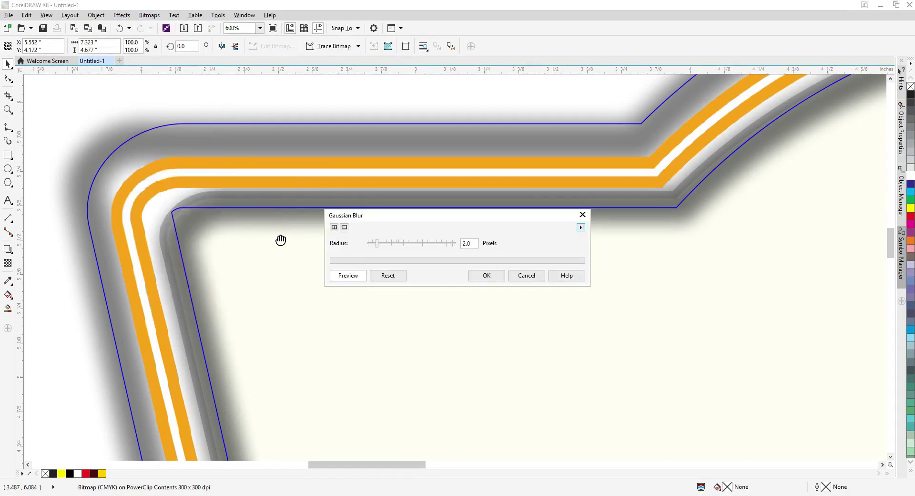
{"action": "left_click", "coordinate": [386, 245]}
{"action": "left_click", "coordinate": [393, 246]}
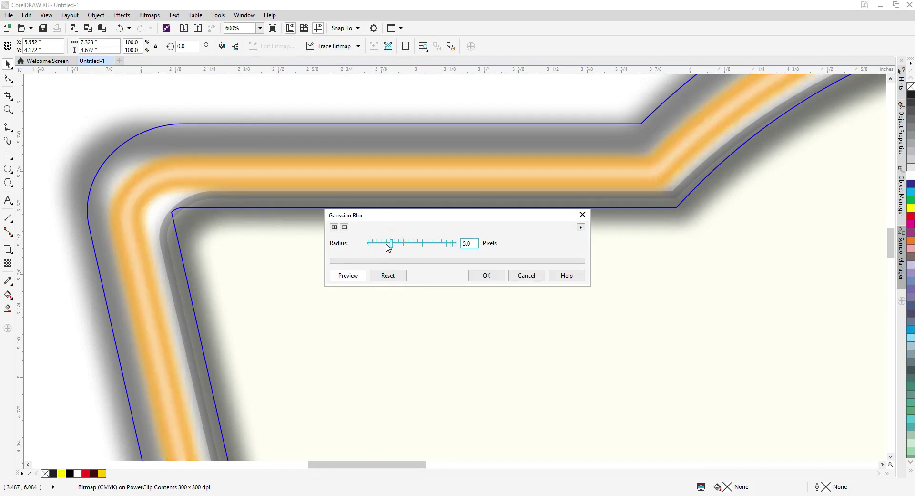
{"action": "left_click", "coordinate": [487, 275]}
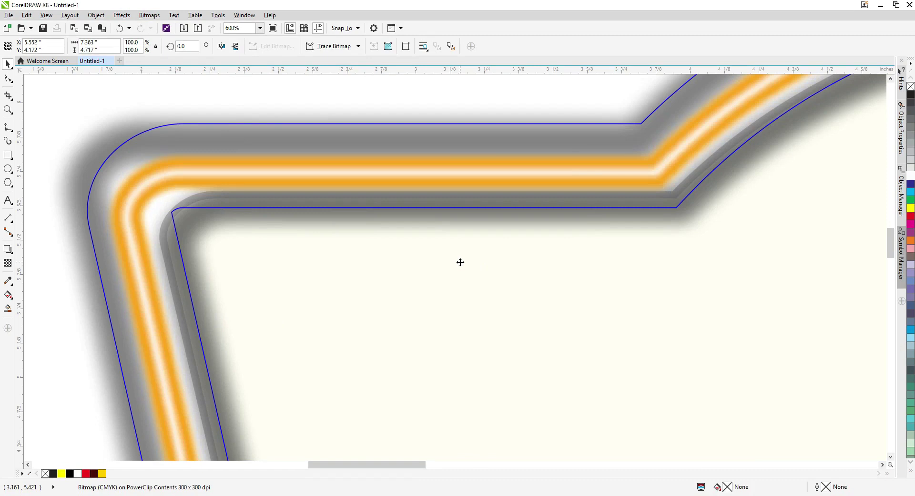
Put the blurred yellow ring back over the orange one, finish editing the border's PowerClip, and select the yellow ring bitmap
{"action": "scroll", "coordinate": [391, 218], "scroll_direction": "down", "scroll_amount": 2}
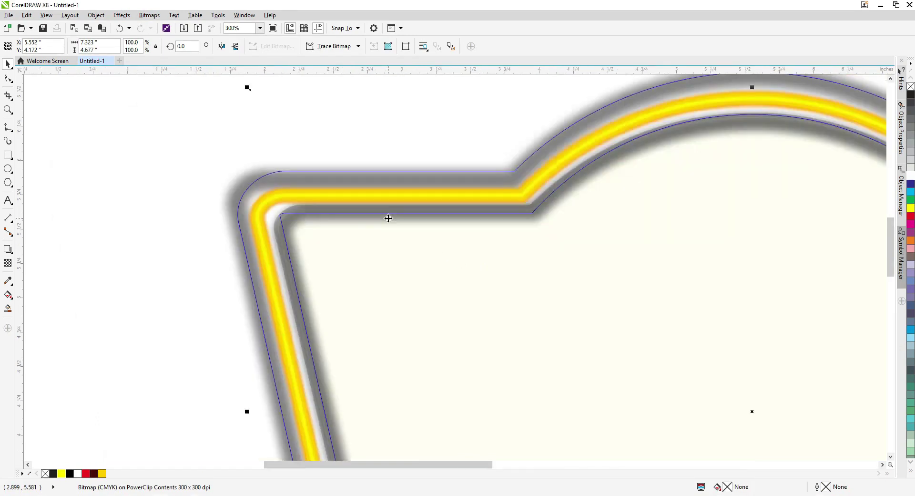
{"action": "left_click", "coordinate": [236, 238], "text": "ctrl"}
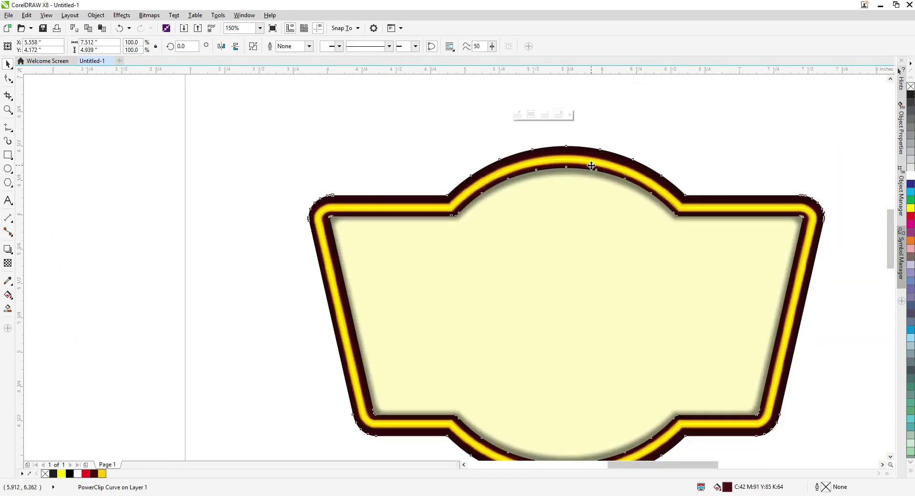
{"action": "scroll", "coordinate": [592, 165], "scroll_direction": "up", "scroll_amount": 1}
{"action": "scroll", "coordinate": [592, 165], "scroll_direction": "up", "scroll_amount": 2}
{"action": "left_click", "coordinate": [576, 146]}
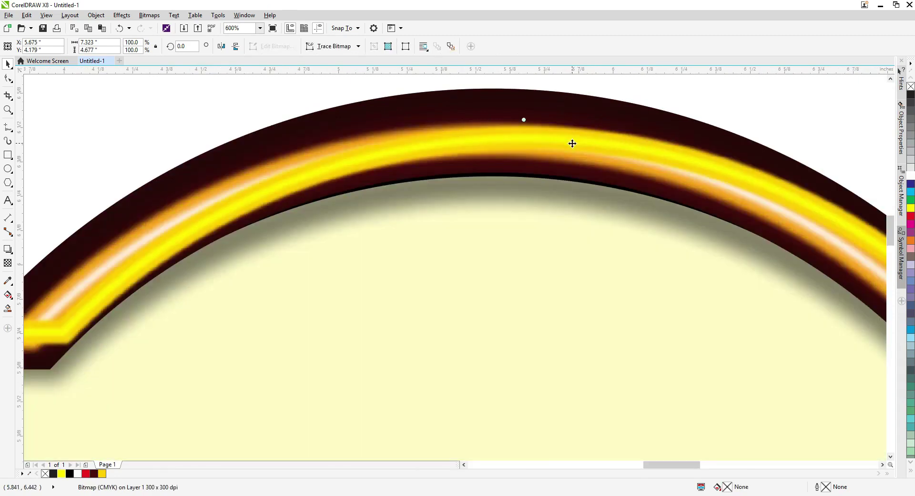
Apply 50% uniform transparency to the blurred yellow ring bitmap
{"action": "left_click", "coordinate": [8, 264]}
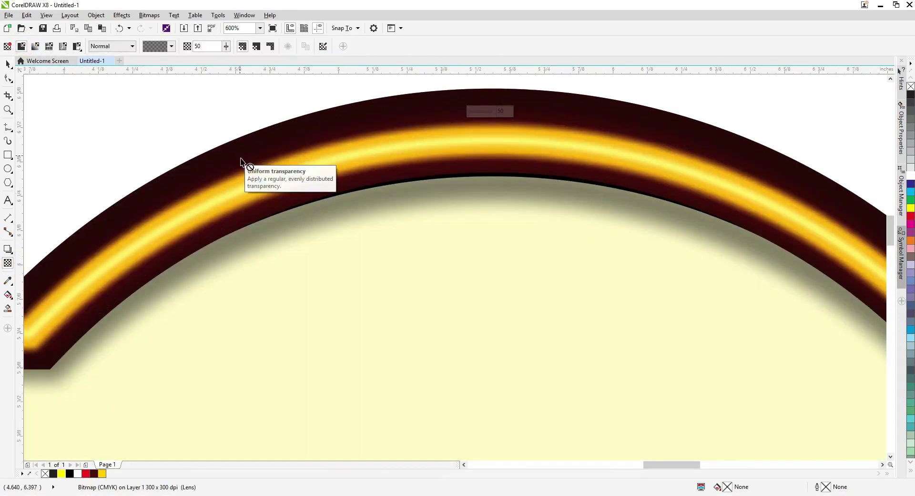
{"action": "scroll", "coordinate": [251, 174], "scroll_direction": "down", "scroll_amount": 4}
{"action": "key", "text": "space"}
{"action": "left_click", "coordinate": [772, 235]}
{"action": "left_click", "coordinate": [652, 255]}
{"action": "key", "text": "F4"}
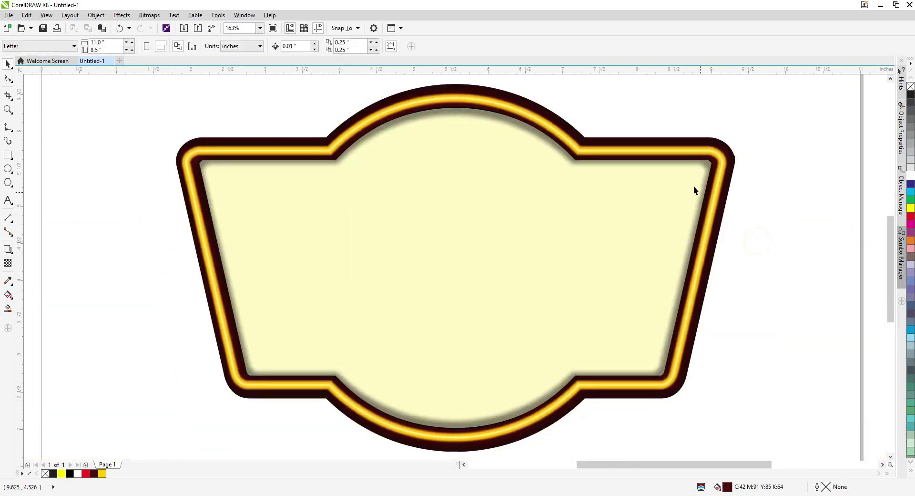
Fill the sign's border with red C0 M100 Y100 K0
{"action": "left_click", "coordinate": [694, 145]}
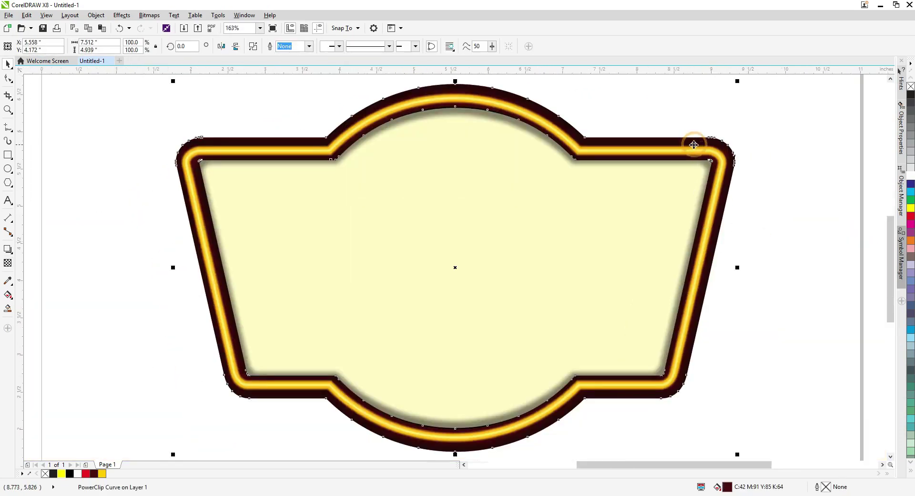
{"action": "left_click", "coordinate": [911, 217]}
{"action": "left_click", "coordinate": [789, 216]}
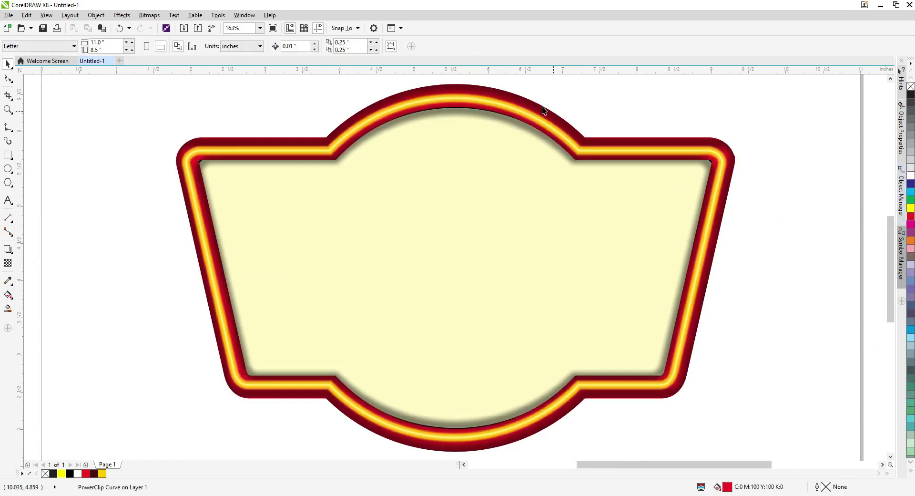
Apply 50% uniform transparency to all four objects inside the border's PowerClip and finish editing its contents
{"action": "double_click", "coordinate": [526, 103]}
{"action": "scroll", "coordinate": [488, 101], "scroll_direction": "up", "scroll_amount": 2}
{"action": "left_click", "coordinate": [482, 106]}
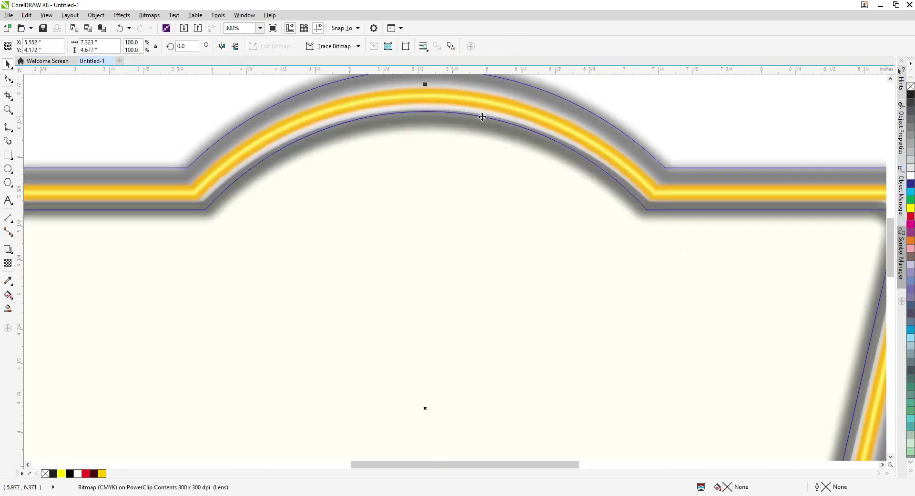
{"action": "scroll", "coordinate": [482, 117], "scroll_direction": "down", "scroll_amount": 3}
{"action": "key", "text": "ctrl+a"}
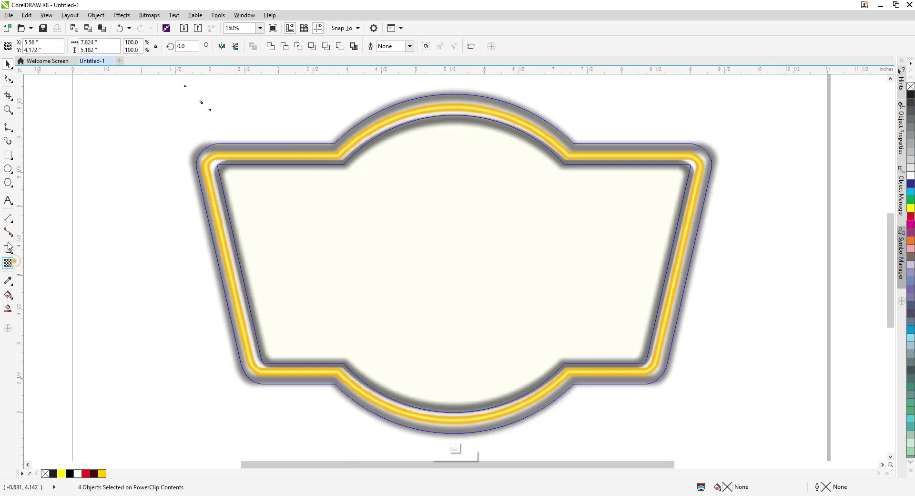
{"action": "left_click", "coordinate": [7, 262]}
{"action": "left_click", "coordinate": [21, 47]}
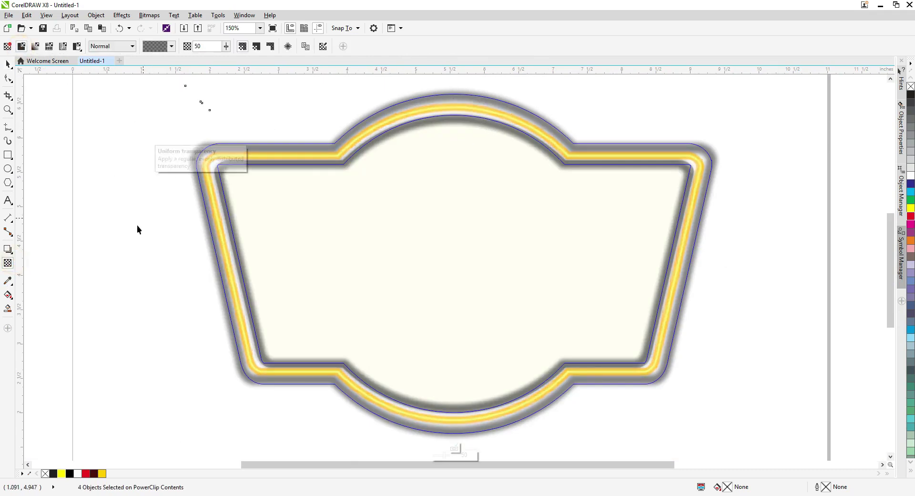
{"action": "key", "text": "space"}
{"action": "left_click", "coordinate": [129, 234]}
Adjust the transparency of the yellow ring bitmap inside the border's PowerClip, keeping the ring in its original position
{"action": "scroll", "coordinate": [330, 152], "scroll_direction": "up", "scroll_amount": 3}
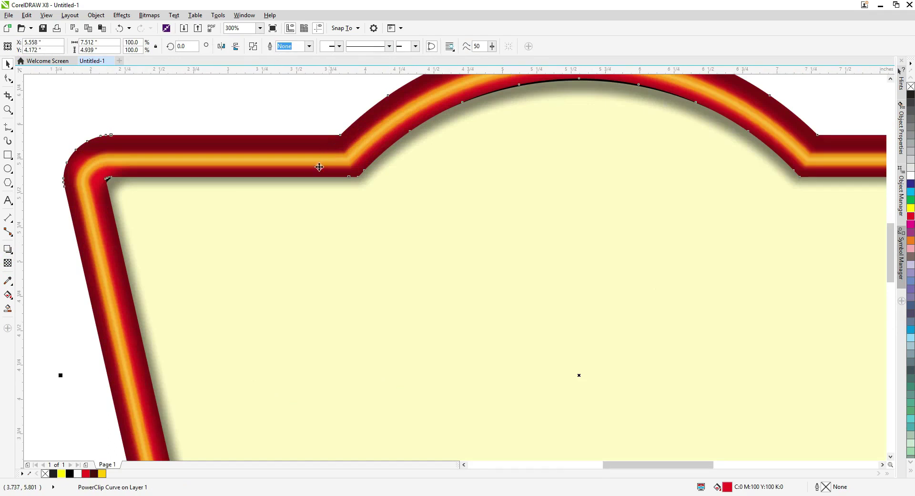
{"action": "scroll", "coordinate": [319, 167], "scroll_direction": "down", "scroll_amount": 3}
{"action": "left_click", "coordinate": [313, 168], "text": "ctrl"}
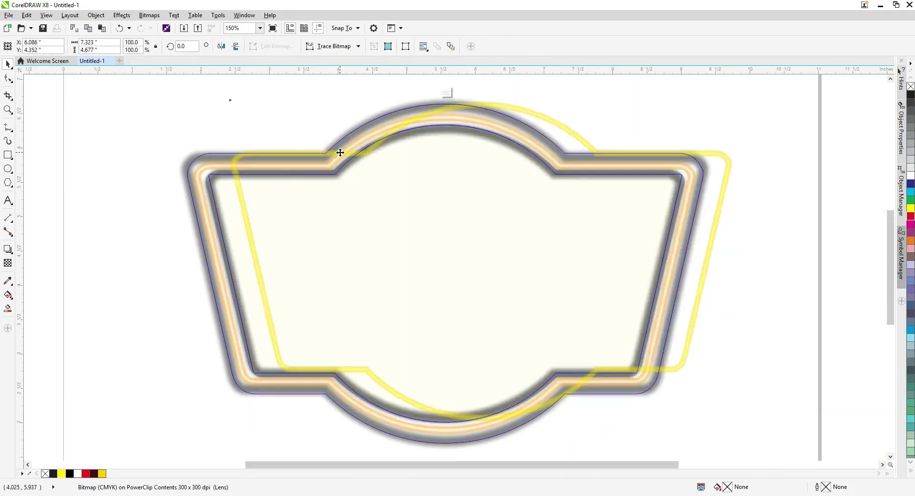
{"action": "left_click_drag", "start_coordinate": [340, 152], "coordinate": [338, 154]}
{"action": "key", "text": "space"}
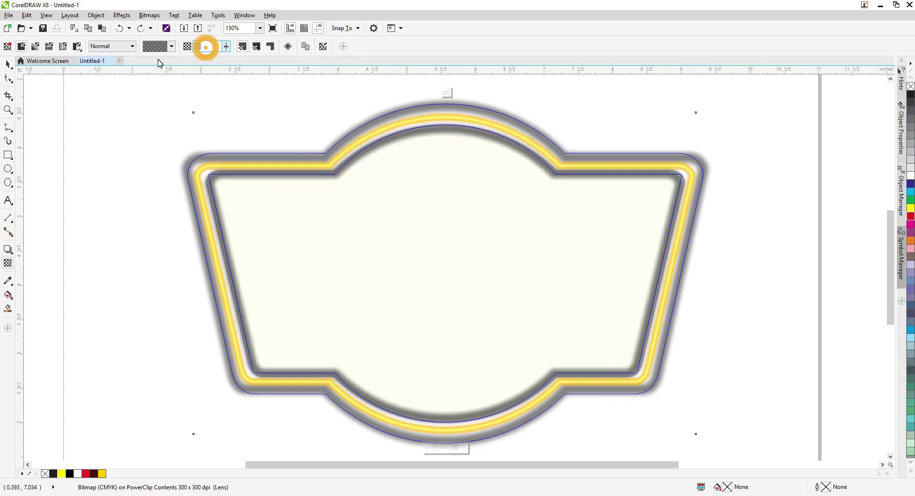
{"action": "key", "text": "space"}
{"action": "left_click", "coordinate": [67, 256], "text": "ctrl"}
{"action": "scroll", "coordinate": [213, 164], "scroll_direction": "up", "scroll_amount": 3}
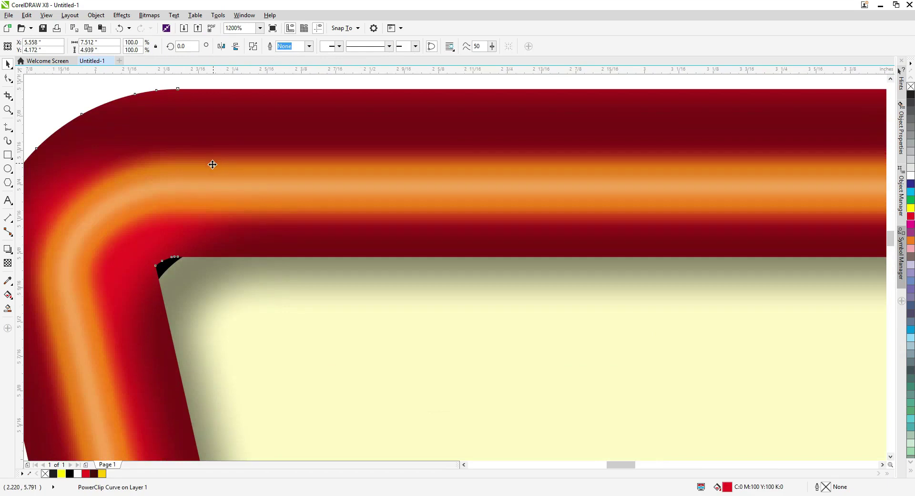
{"action": "scroll", "coordinate": [206, 177], "scroll_direction": "down", "scroll_amount": 6}
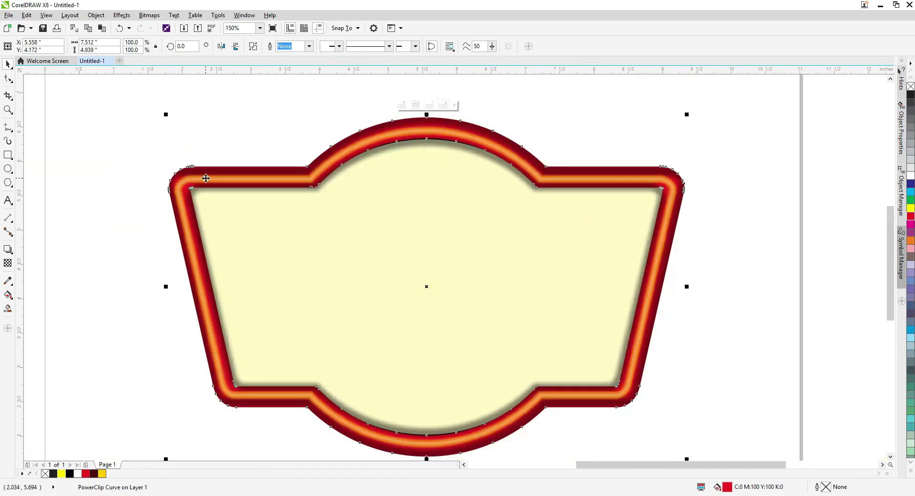
Enlarge the outer shadow bitmap inside the PowerClip from its center to about 7.976 by 5.282 inches
{"action": "left_click", "coordinate": [210, 168], "text": "ctrl"}
{"action": "left_click_drag", "start_coordinate": [437, 124], "coordinate": [428, 107]}
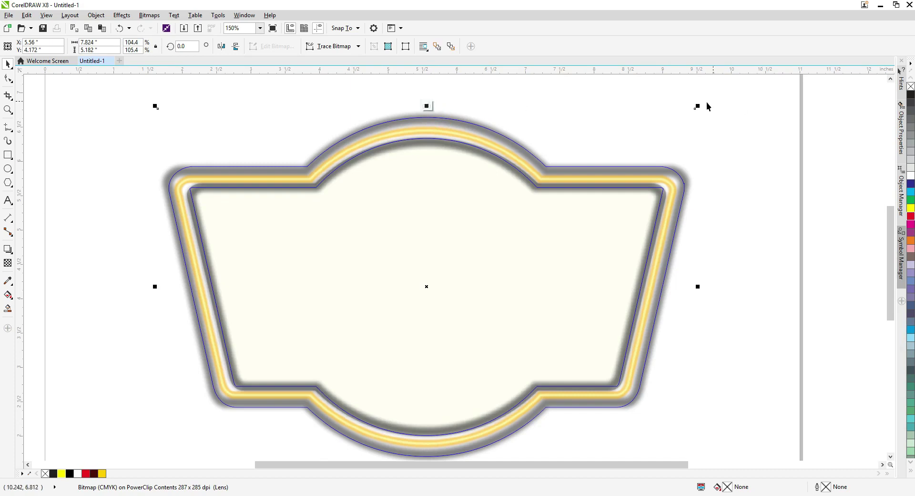
{"action": "left_click_drag", "start_coordinate": [699, 105], "coordinate": [705, 100]}
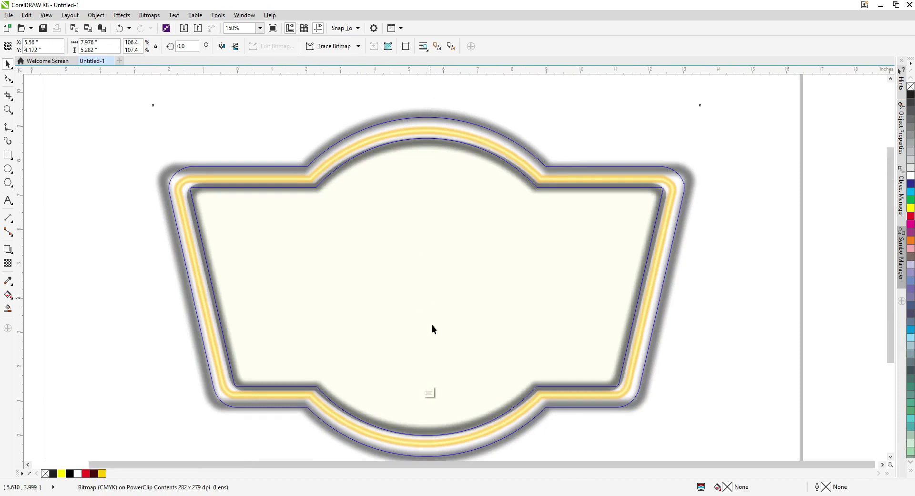
Stretch the outer shadow bitmap slightly at its lower and left edges to about 7.979 by 5.331 inches and finish editing the PowerClip
{"action": "scroll", "coordinate": [432, 324], "scroll_direction": "down", "scroll_amount": 1}
{"action": "scroll", "coordinate": [428, 403], "scroll_direction": "up", "scroll_amount": 1}
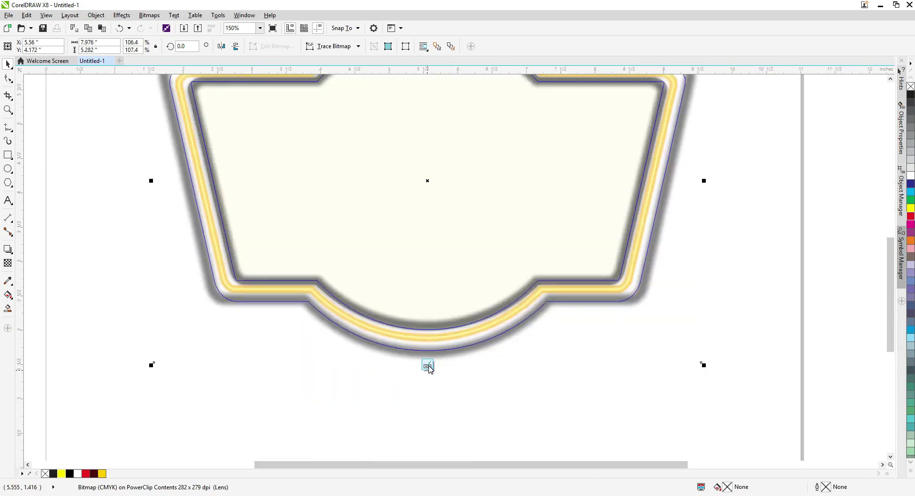
{"action": "scroll", "coordinate": [428, 375], "scroll_direction": "up", "scroll_amount": 1}
{"action": "left_click_drag", "start_coordinate": [427, 347], "coordinate": [429, 357]}
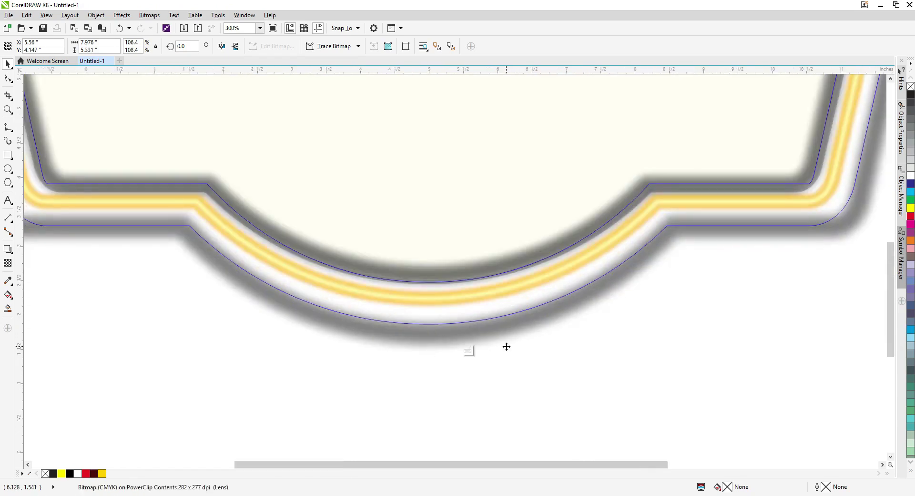
{"action": "scroll", "coordinate": [506, 346], "scroll_direction": "down", "scroll_amount": 1}
{"action": "scroll", "coordinate": [193, 162], "scroll_direction": "up", "scroll_amount": 1}
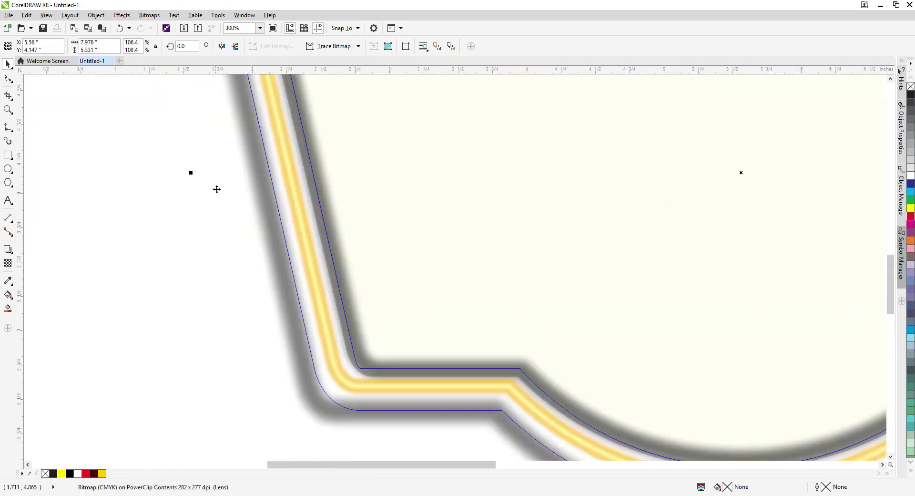
{"action": "left_click_drag", "start_coordinate": [191, 172], "coordinate": [190, 173]}
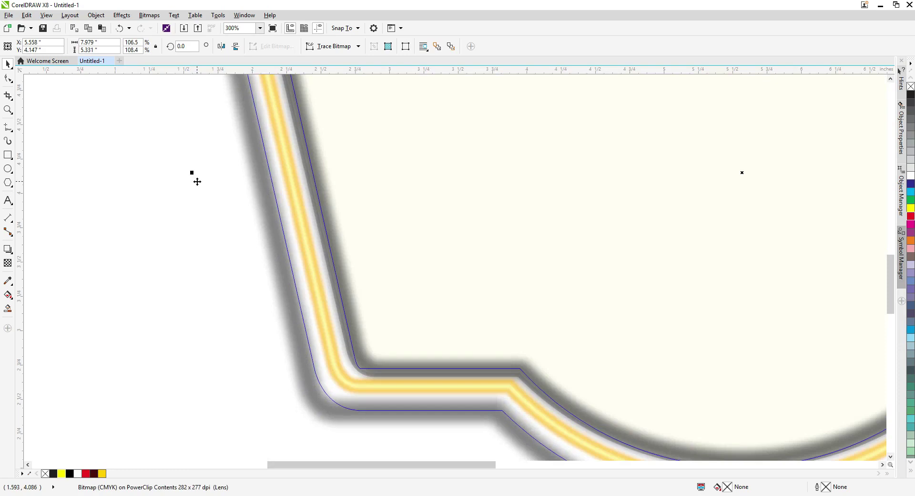
{"action": "left_click", "coordinate": [130, 217], "text": "ctrl"}
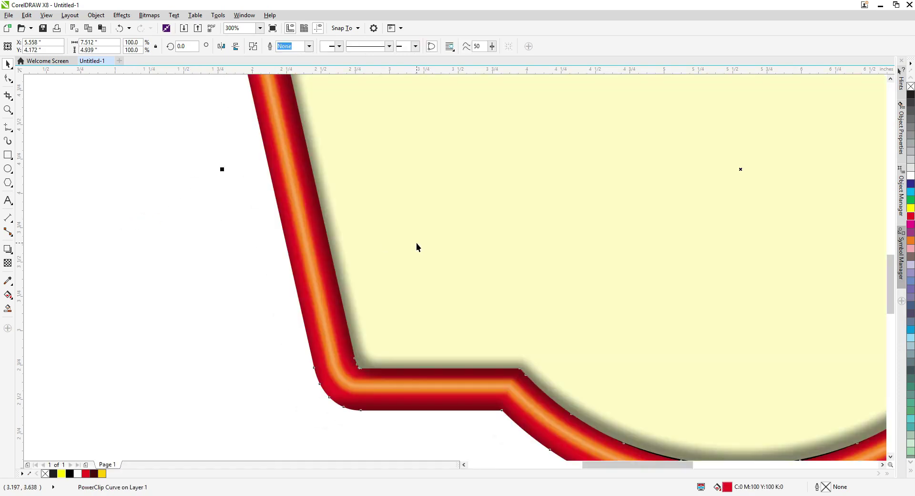
{"action": "key", "text": "F4"}
{"action": "key", "text": "shift+F2"}
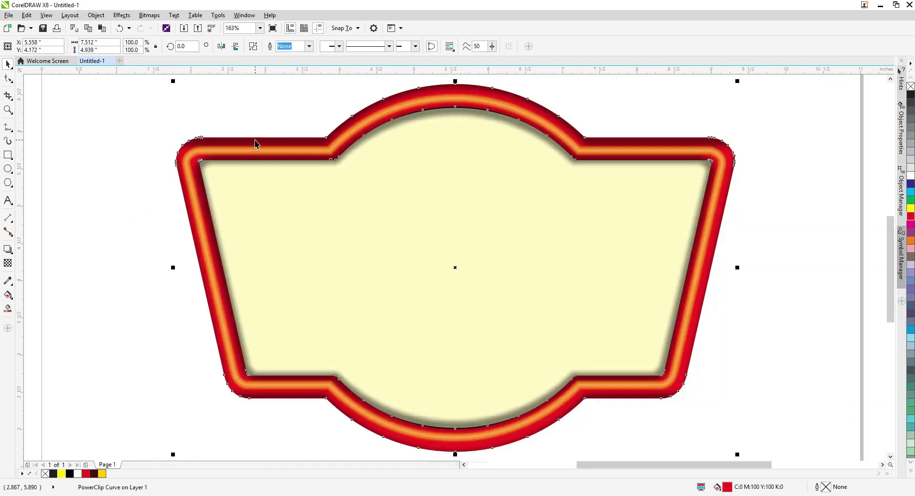
{"action": "left_click", "coordinate": [347, 178]}
{"action": "scroll", "coordinate": [347, 178], "scroll_direction": "down", "scroll_amount": 1}
{"action": "scroll", "coordinate": [416, 114], "scroll_direction": "up", "scroll_amount": 1}
{"action": "left_click", "coordinate": [437, 122]}
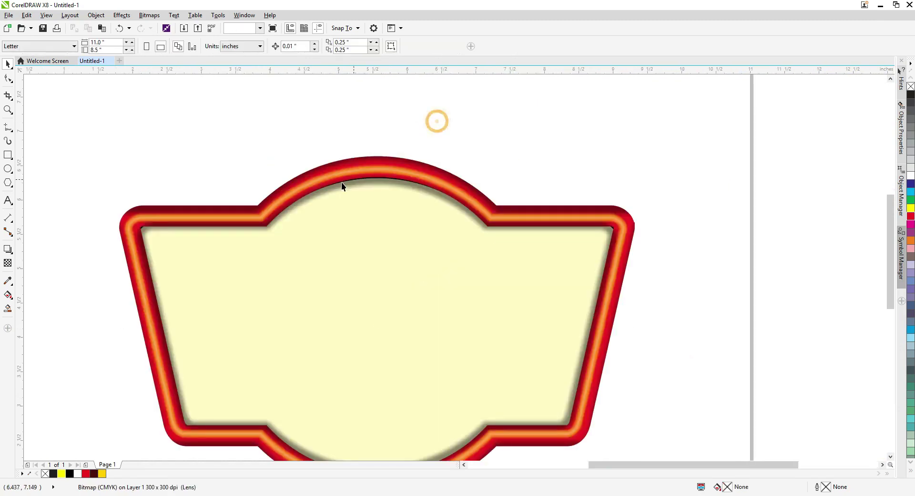
Reopen the border's PowerClip, delete the outer shadow bitmap and finish editing the contents
{"action": "scroll", "coordinate": [252, 207], "scroll_direction": "up", "scroll_amount": 2}
{"action": "left_click", "coordinate": [252, 206]}
{"action": "left_click", "coordinate": [259, 212]}
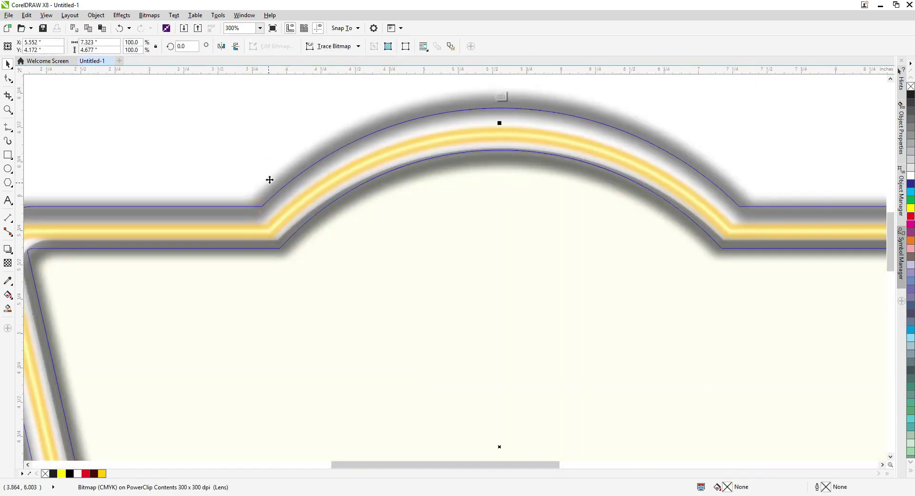
{"action": "left_click", "coordinate": [331, 143]}
{"action": "left_click", "coordinate": [362, 132]}
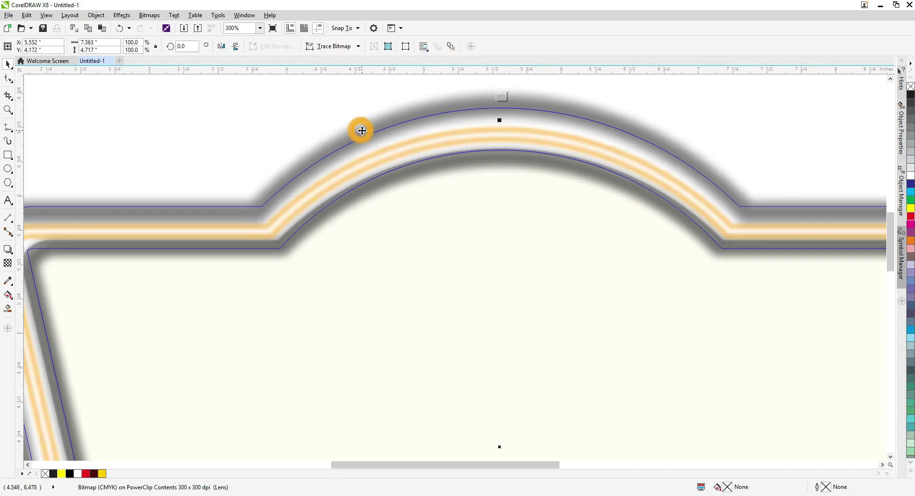
{"action": "left_click", "coordinate": [454, 96]}
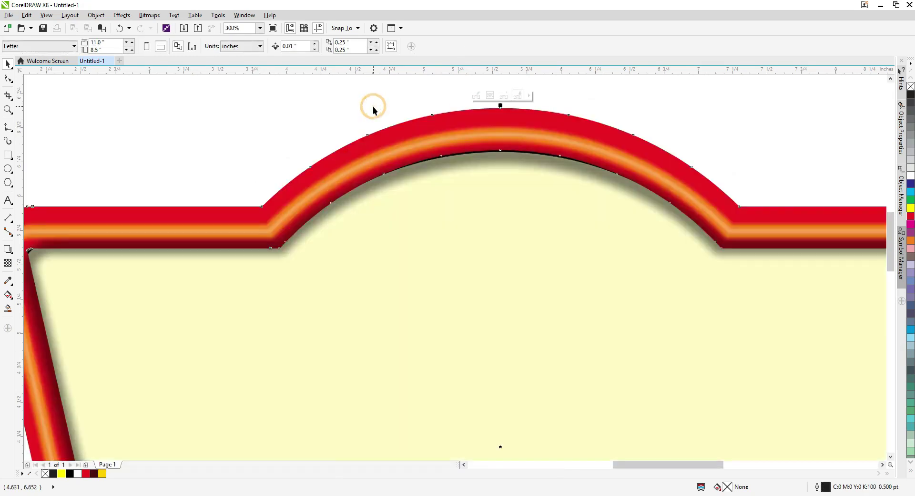
Delete the inner shadow bitmap inside the border's PowerClip, keeping the yellow ring in its original position
{"action": "left_click", "coordinate": [373, 110]}
{"action": "scroll", "coordinate": [402, 139], "scroll_direction": "down", "scroll_amount": 1}
{"action": "left_click_drag", "start_coordinate": [423, 133], "coordinate": [429, 130]}
{"action": "key", "text": "ctrl+z"}
{"action": "double_click", "coordinate": [419, 137]}
{"action": "left_click", "coordinate": [423, 172]}
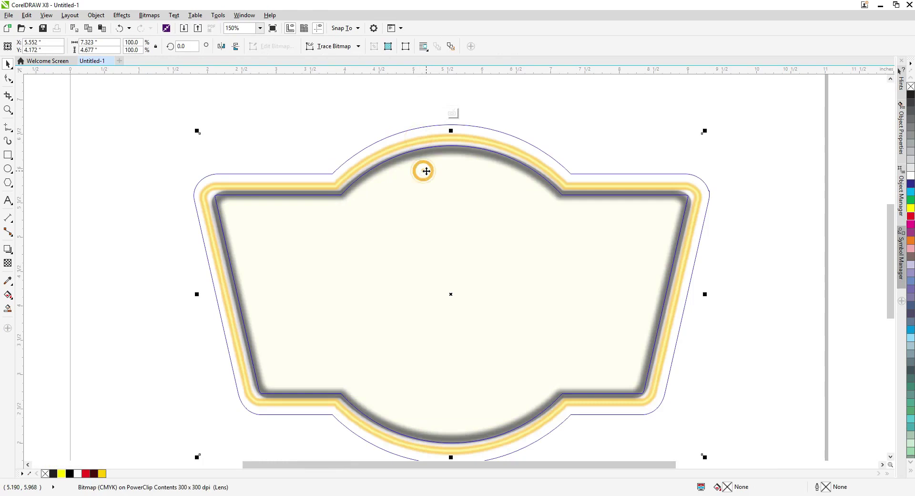
{"action": "left_click", "coordinate": [157, 139]}
{"action": "left_click_drag", "start_coordinate": [123, 88], "coordinate": [756, 447]}
{"action": "left_click", "coordinate": [756, 451]}
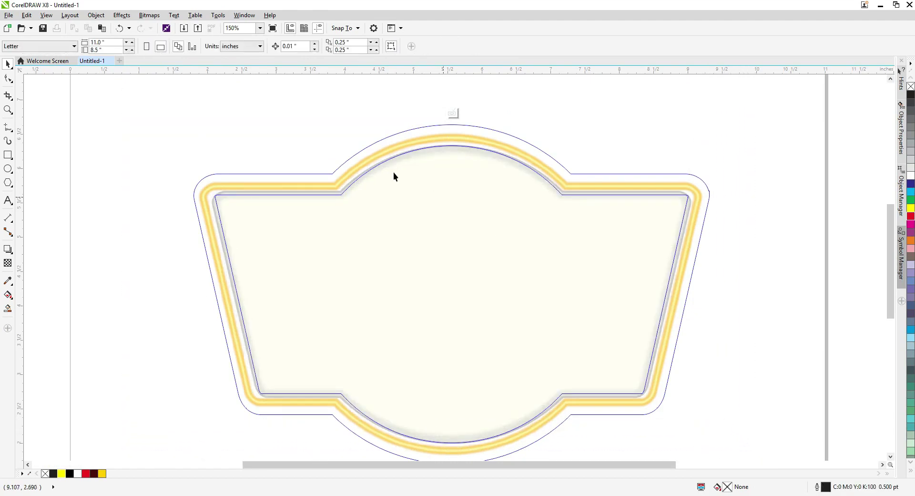
{"action": "left_click_drag", "start_coordinate": [363, 169], "coordinate": [401, 207]}
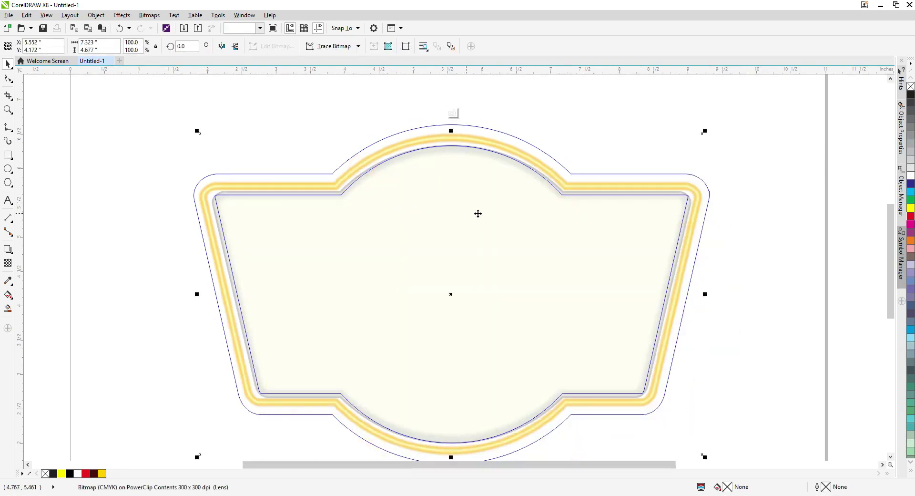
Paste a copy of the border curve inside the PowerClip, without its nested contents, and give it a 4 pt outline
{"action": "right_click", "coordinate": [367, 153]}
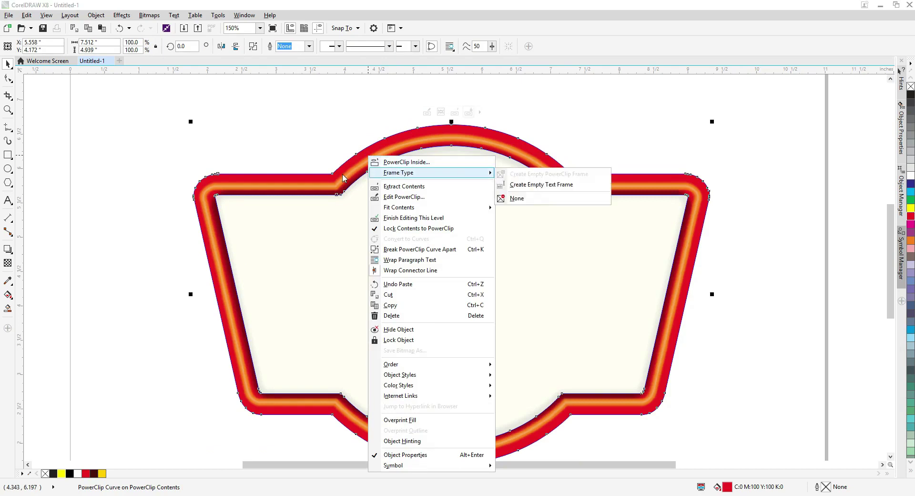
{"action": "left_click", "coordinate": [354, 172]}
{"action": "key", "text": "F12"}
{"action": "type", "text": "4"}
{"action": "key", "text": "Return"}
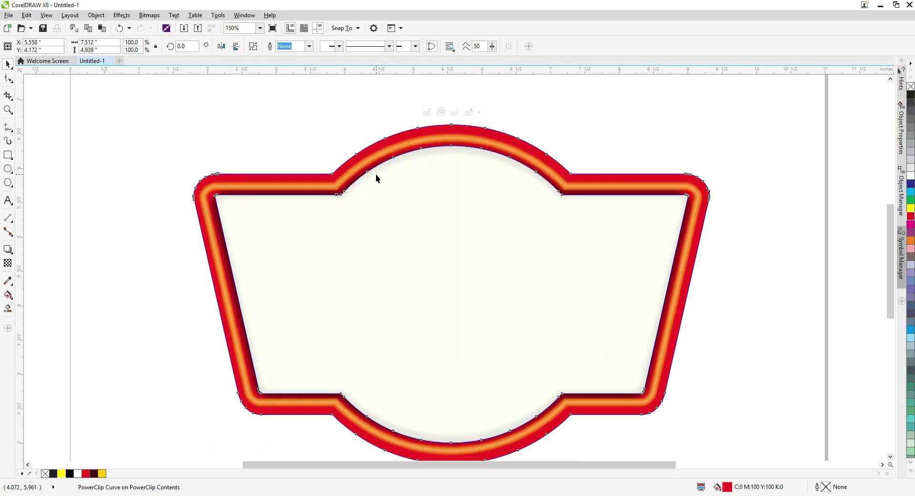
Convert the pasted curve's outline to an object, delete the original curve and fill the new object dark maroon C42 M91 Y85 K64
{"action": "left_click", "coordinate": [176, 255]}
{"action": "left_click", "coordinate": [218, 185]}
{"action": "key", "text": "Delete"}
{"action": "left_click", "coordinate": [223, 175]}
{"action": "scroll", "coordinate": [228, 172], "scroll_direction": "up", "scroll_amount": 1}
{"action": "scroll", "coordinate": [228, 172], "scroll_direction": "up", "scroll_amount": 2}
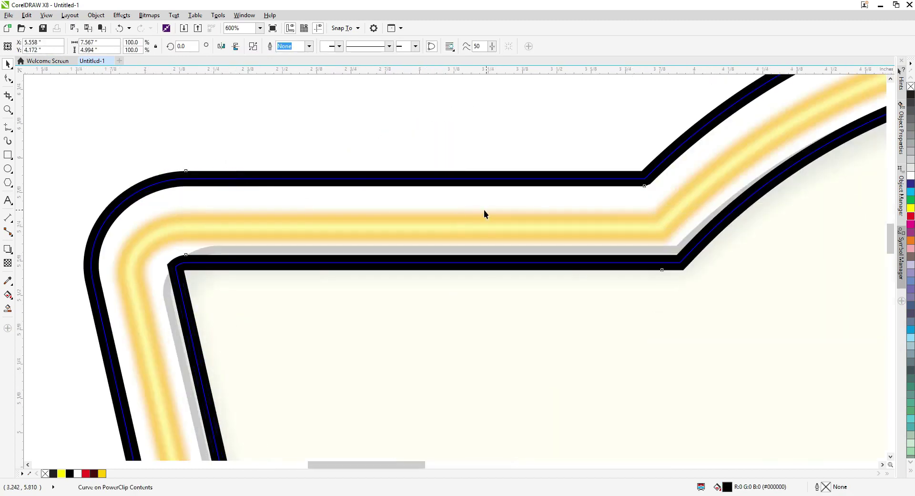
{"action": "scroll", "coordinate": [484, 210], "scroll_direction": "down", "scroll_amount": 1}
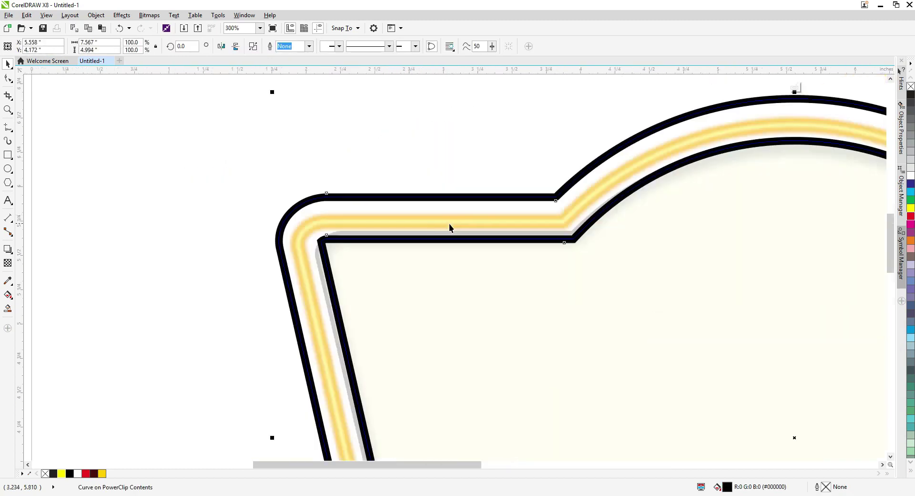
{"action": "right_click", "coordinate": [93, 473]}
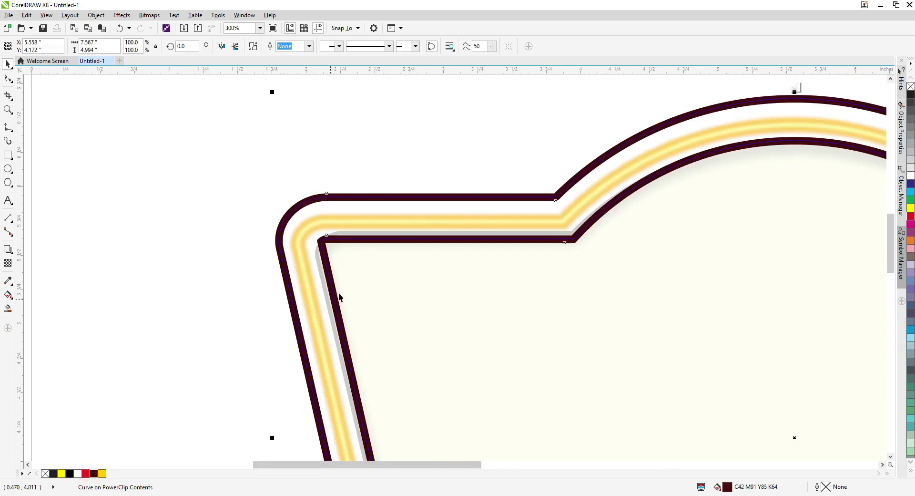
{"action": "key", "text": "F4"}
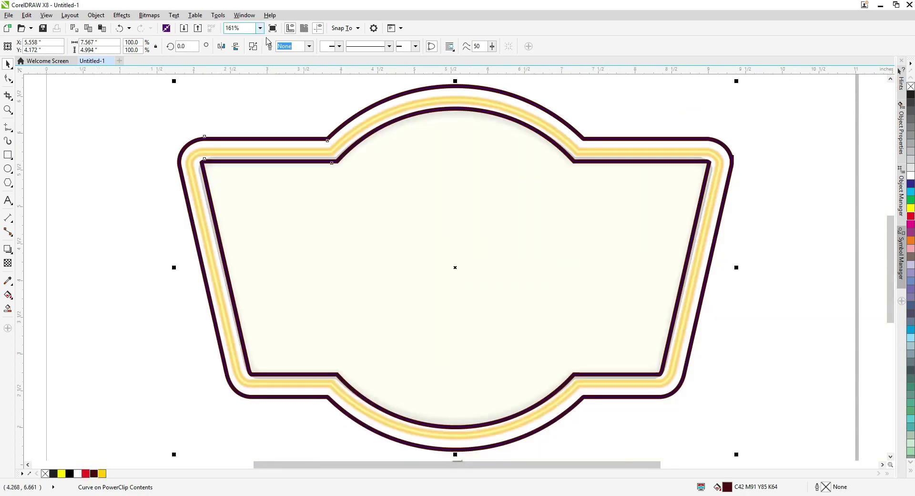
Give the dark maroon edge object a 2 pt red outline
{"action": "left_click", "coordinate": [270, 46]}
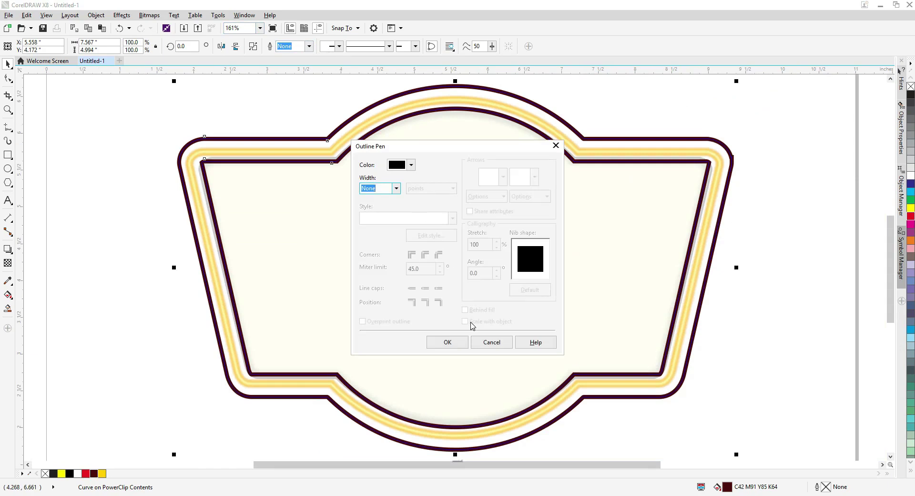
{"action": "type", "text": "2"}
{"action": "key", "text": "Return"}
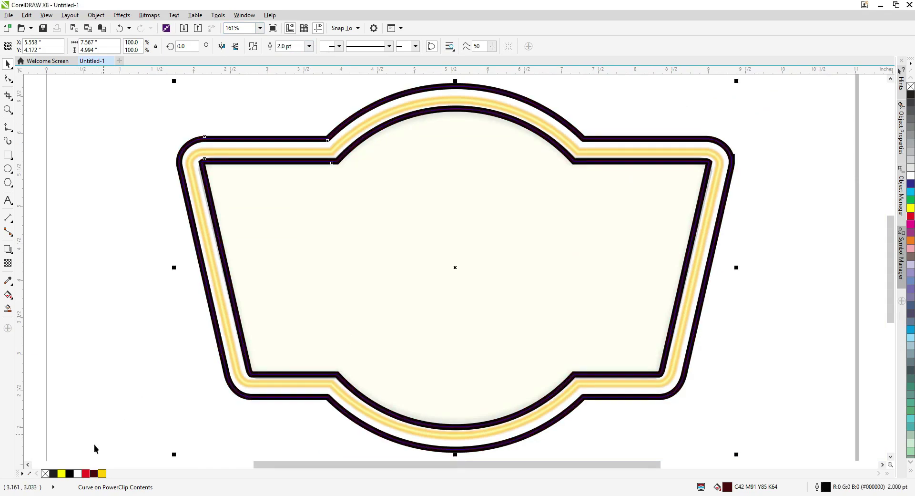
{"action": "right_click", "coordinate": [90, 474]}
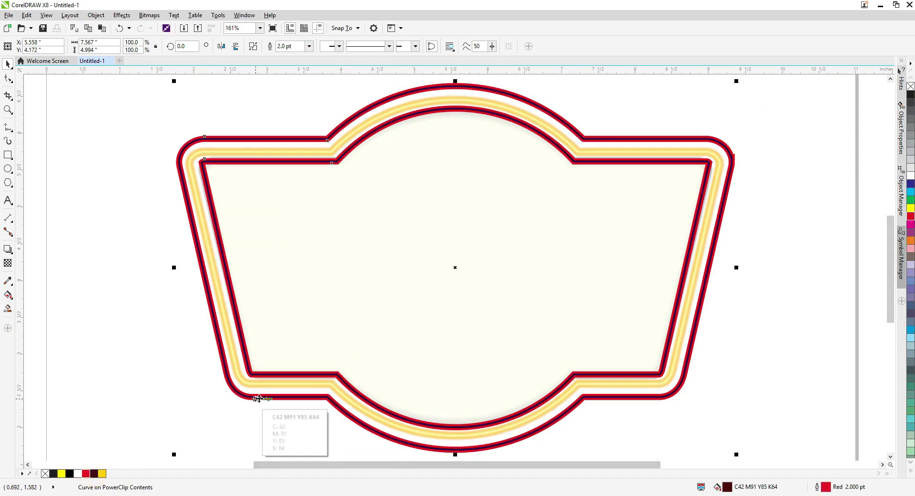
{"action": "scroll", "coordinate": [259, 397], "scroll_direction": "up", "scroll_amount": 4}
{"action": "scroll", "coordinate": [260, 397], "scroll_direction": "up", "scroll_amount": 1}
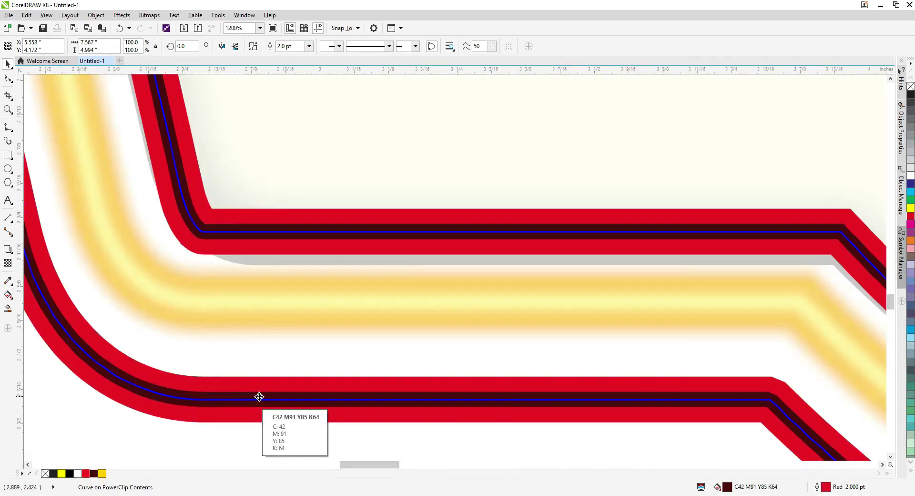
{"action": "scroll", "coordinate": [260, 396], "scroll_direction": "down", "scroll_amount": 3}
Convert the red-outlined maroon edge object to a 300 dpi CMYK bitmap
{"action": "left_click", "coordinate": [150, 15]}
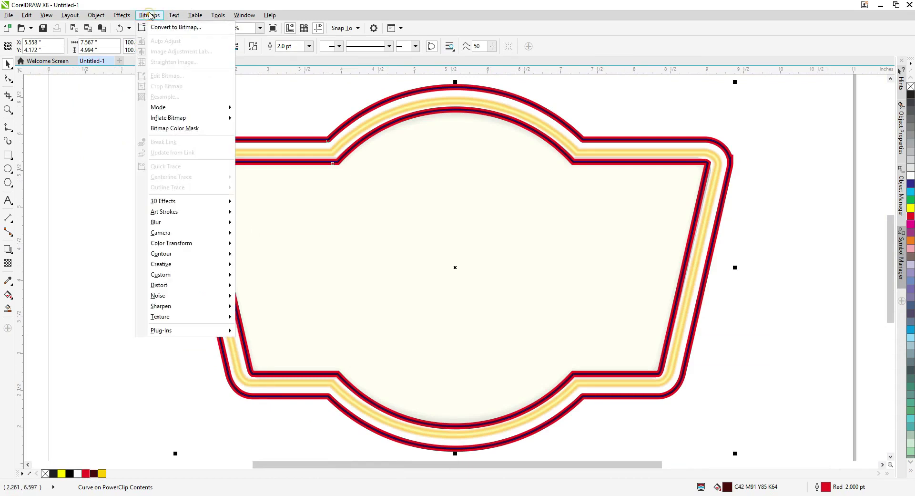
{"action": "left_click", "coordinate": [162, 26]}
{"action": "key", "text": "Return"}
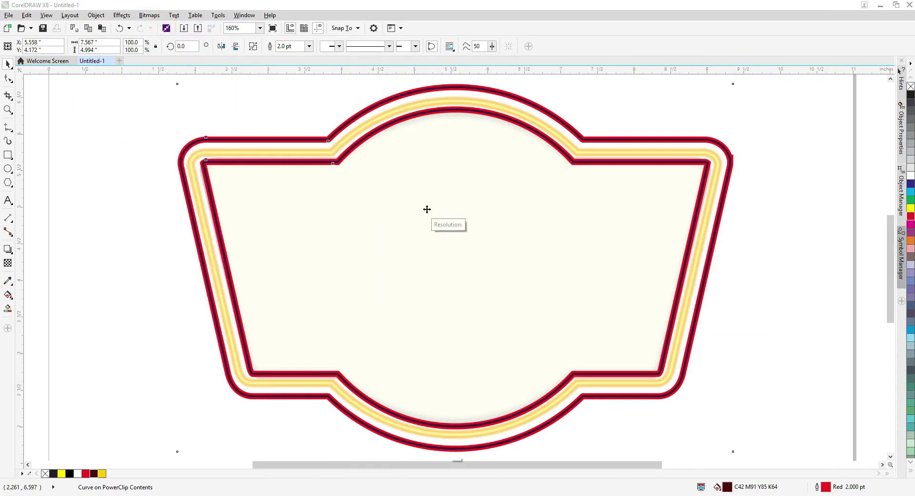
Apply a Gaussian Blur of about 6.6 pixels to the edge bitmap and finish editing the PowerClip
{"action": "left_click", "coordinate": [149, 15]}
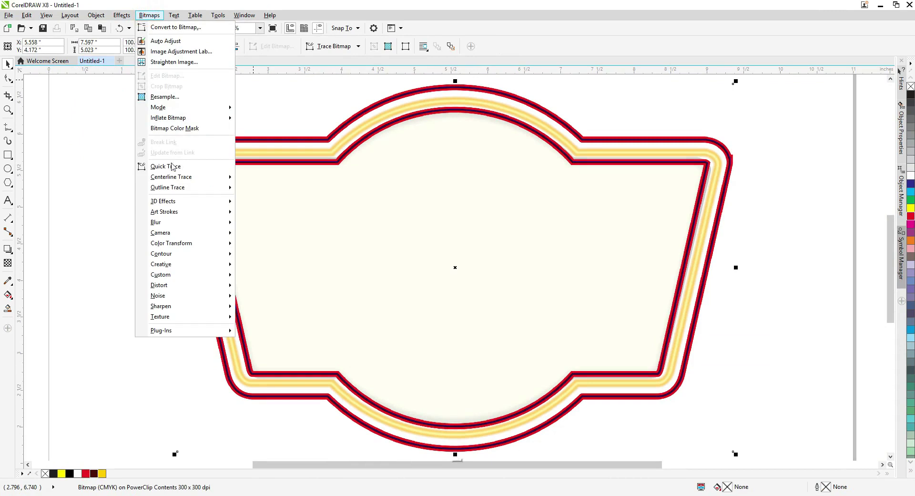
{"action": "mouse_move", "coordinate": [158, 223]}
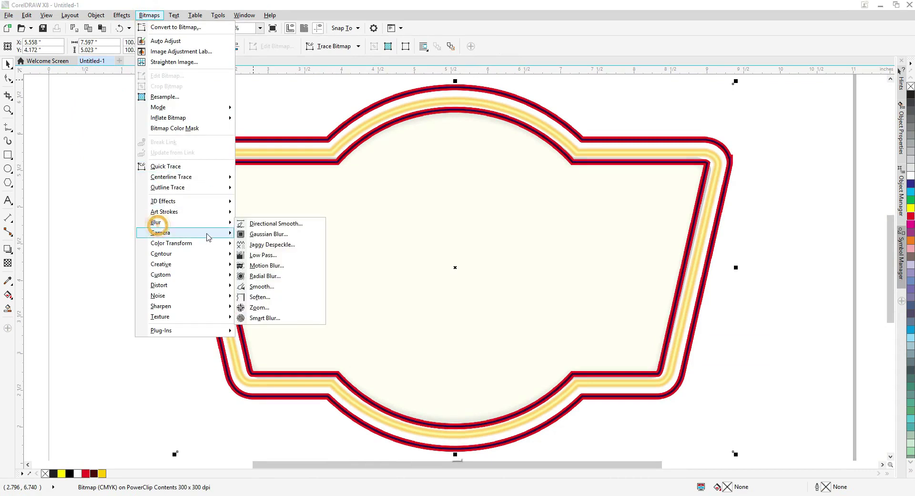
{"action": "left_click", "coordinate": [276, 235]}
{"action": "left_click_drag", "start_coordinate": [388, 247], "coordinate": [396, 246]}
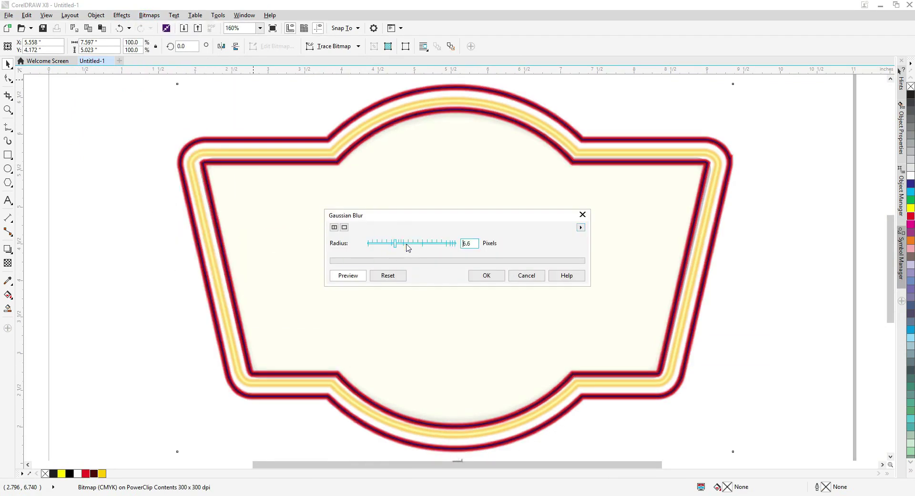
{"action": "left_click", "coordinate": [484, 277]}
{"action": "left_click", "coordinate": [129, 336], "text": "ctrl"}
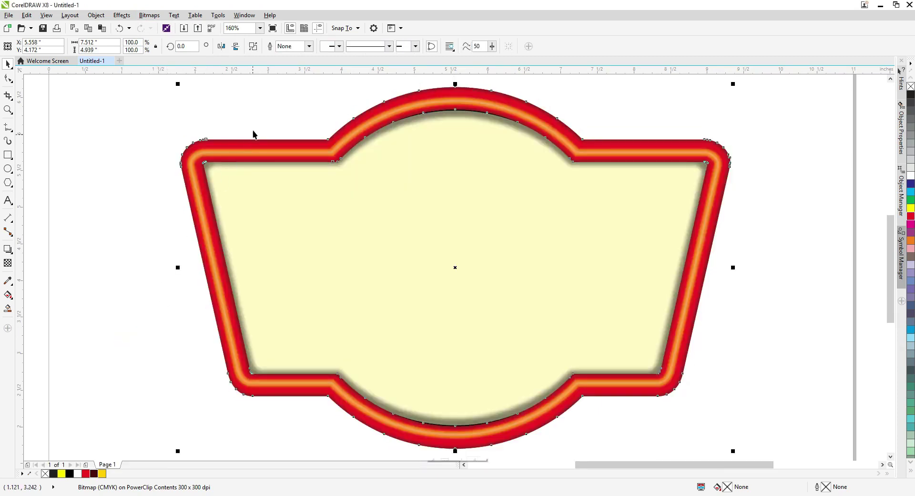
{"action": "scroll", "coordinate": [253, 134], "scroll_direction": "up", "scroll_amount": 3}
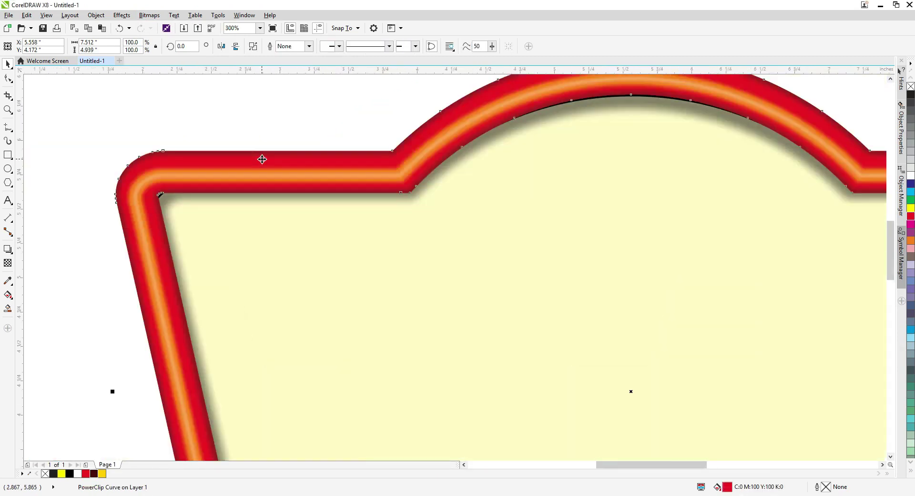
{"action": "scroll", "coordinate": [258, 162], "scroll_direction": "down", "scroll_amount": 3}
Apply a diagonal linear fountain fill to the red border from its upper-left corner and add a dark maroon node at 42%
{"action": "left_click", "coordinate": [233, 155]}
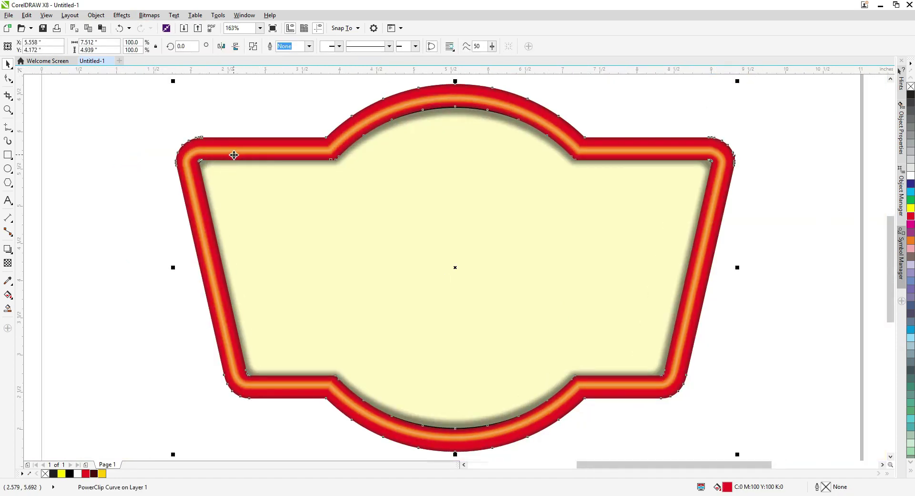
{"action": "key", "text": "g"}
{"action": "left_click_drag", "start_coordinate": [223, 126], "coordinate": [408, 329]}
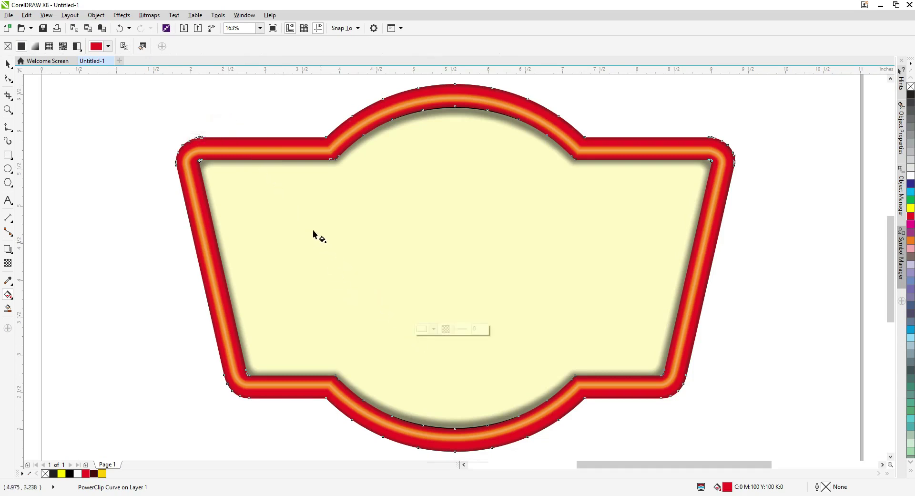
{"action": "double_click", "coordinate": [302, 214]}
{"action": "left_click", "coordinate": [94, 473]}
Add a red node at 78%, color the end node dark maroon and extend the gradient to the sign's lower-right corner
{"action": "double_click", "coordinate": [370, 289]}
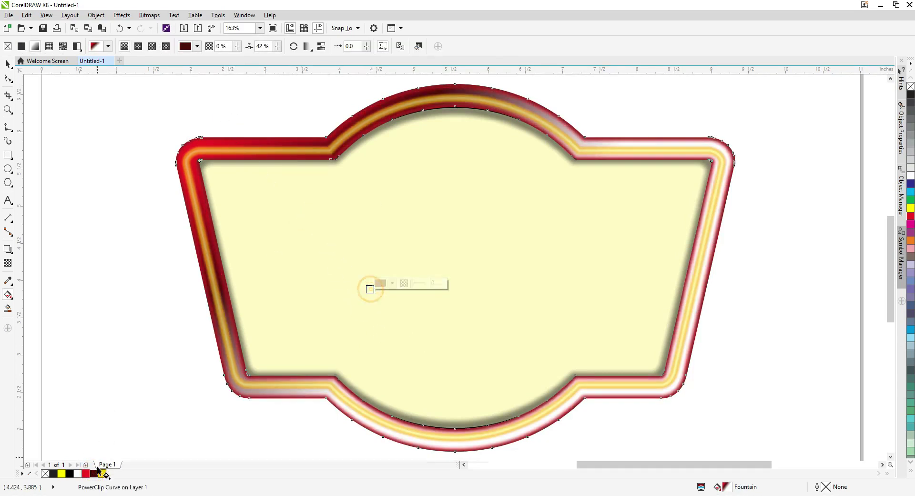
{"action": "left_click", "coordinate": [86, 473]}
{"action": "left_click", "coordinate": [414, 335]}
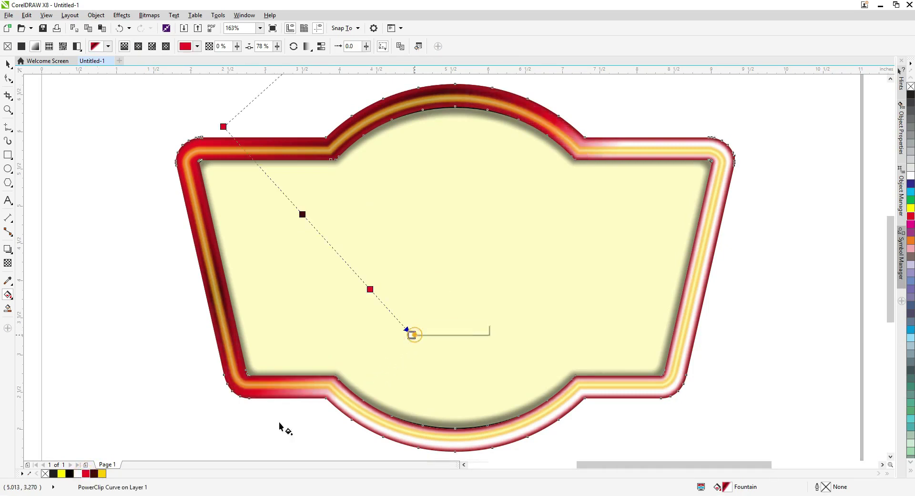
{"action": "left_click_drag", "start_coordinate": [96, 476], "coordinate": [726, 426]}
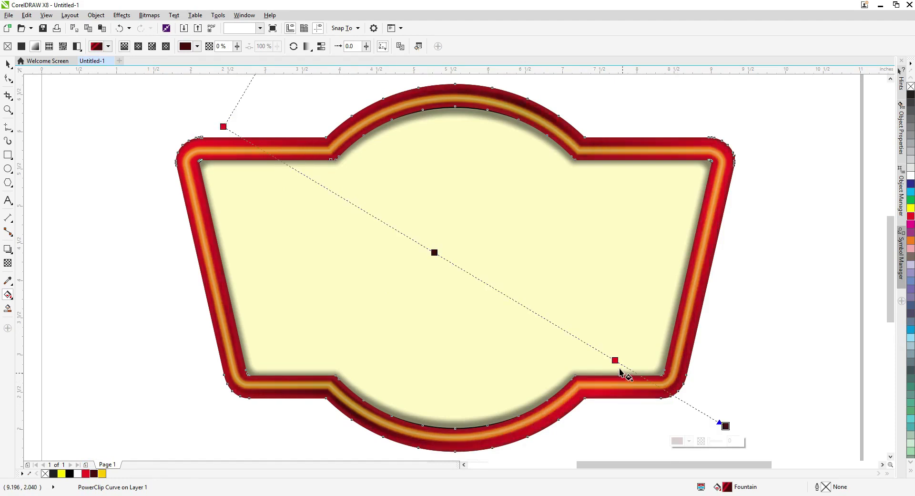
Move the red gradient node to about 70% and recolor the middle maroon node to C31 M100 Y100 K43
{"action": "left_click_drag", "start_coordinate": [615, 361], "coordinate": [575, 336]}
{"action": "left_click", "coordinate": [434, 252]}
{"action": "left_click", "coordinate": [387, 267]}
{"action": "left_click", "coordinate": [419, 342]}
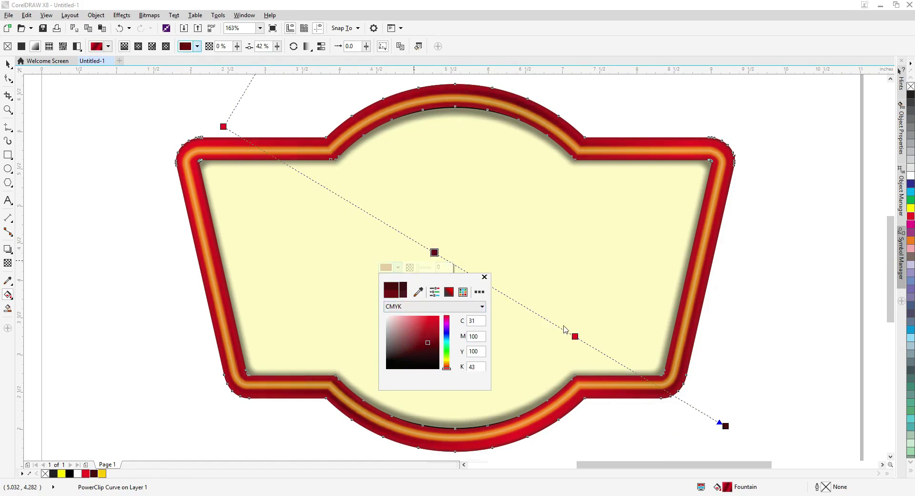
{"action": "left_click", "coordinate": [575, 336]}
{"action": "key", "text": "space"}
Darken the red start node of the border's fountain fill slightly with dark maroon
{"action": "scroll", "coordinate": [416, 336], "scroll_direction": "down", "scroll_amount": 2}
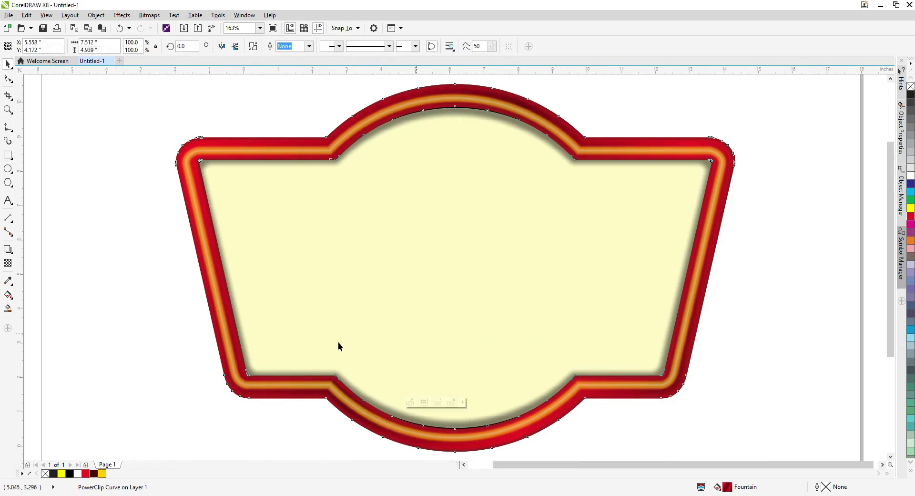
{"action": "left_click", "coordinate": [195, 360]}
{"action": "scroll", "coordinate": [438, 224], "scroll_direction": "up", "scroll_amount": 2}
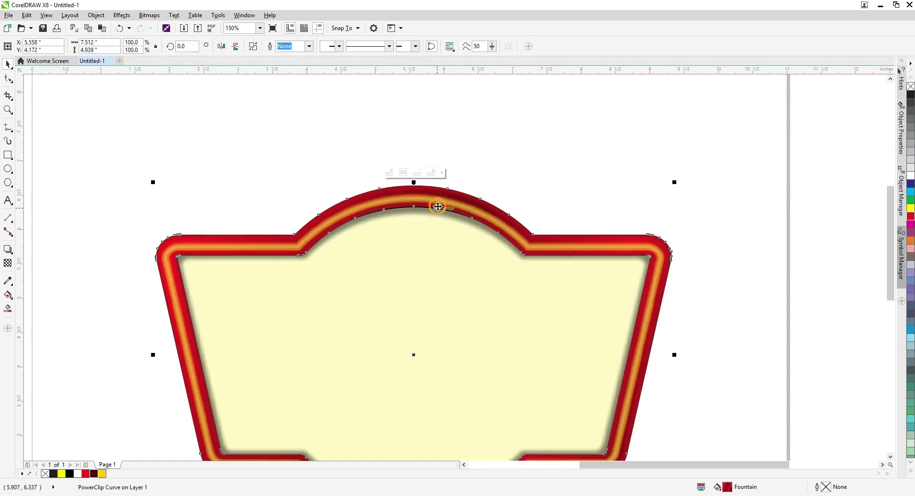
{"action": "scroll", "coordinate": [357, 221], "scroll_direction": "down", "scroll_amount": 2}
{"action": "key", "text": "space"}
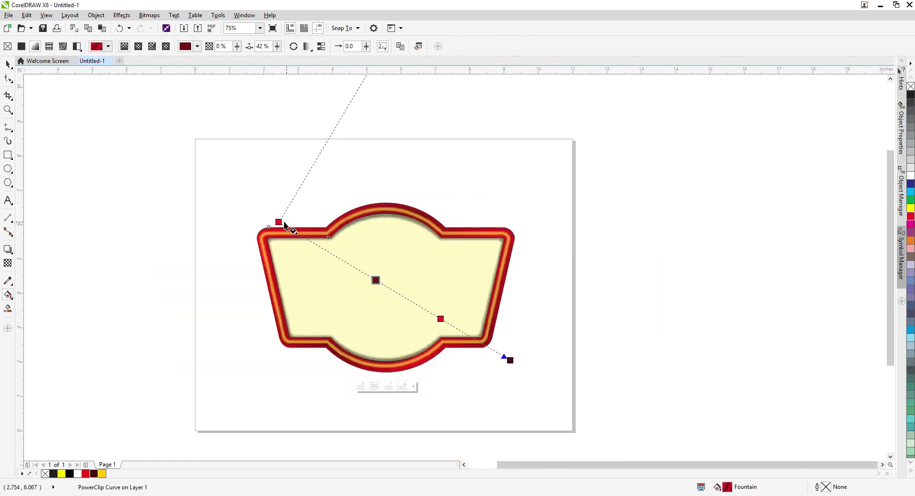
{"action": "left_click", "coordinate": [279, 222]}
{"action": "left_click", "coordinate": [88, 474]}
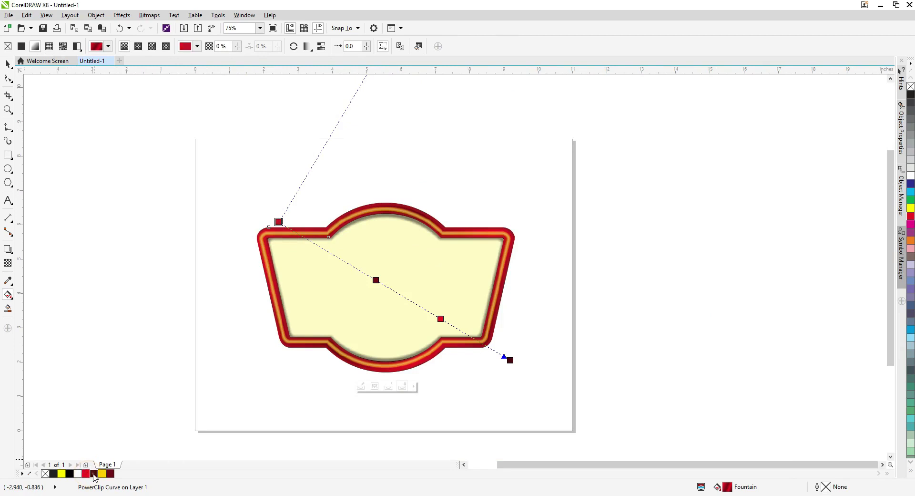
Remove the middle maroon node, move the red node near the gradient's midpoint and deselect the border
{"action": "left_click", "coordinate": [376, 280]}
{"action": "left_click", "coordinate": [441, 318]}
{"action": "left_click_drag", "start_coordinate": [441, 319], "coordinate": [384, 285]}
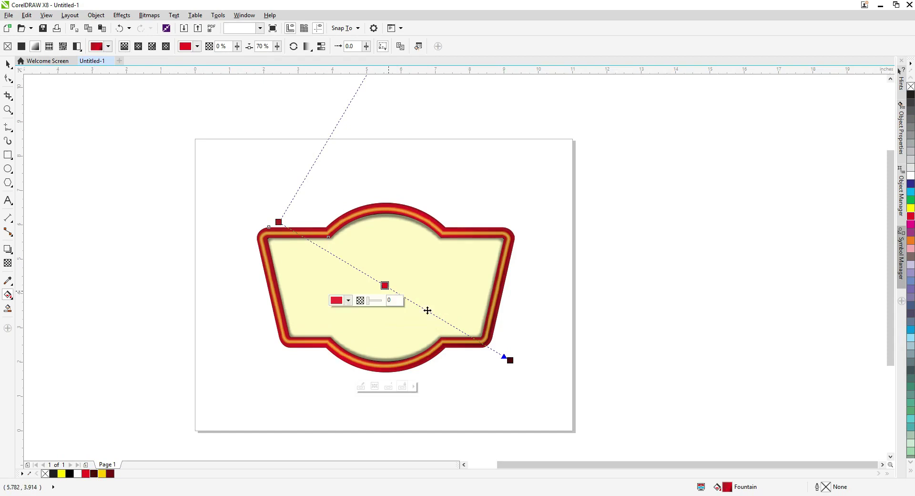
{"action": "left_click", "coordinate": [514, 363]}
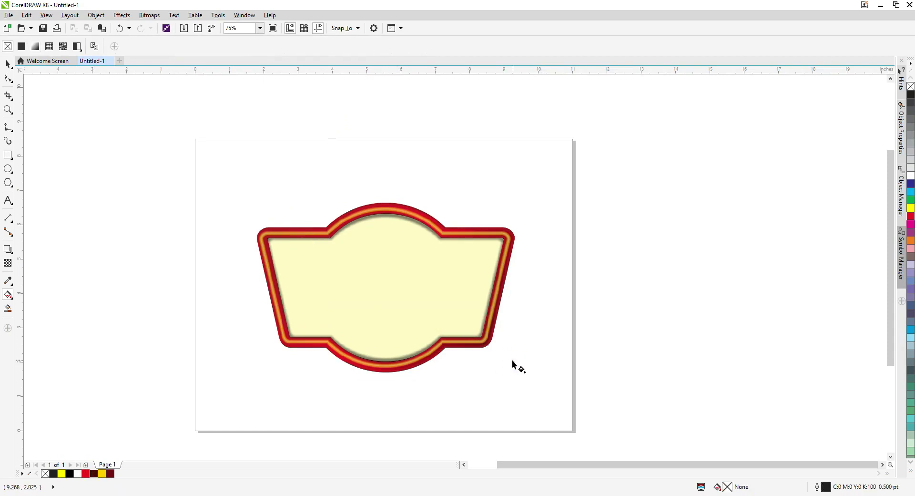
Examine the red border's gradient shading and edges up close
{"action": "left_click", "coordinate": [478, 343]}
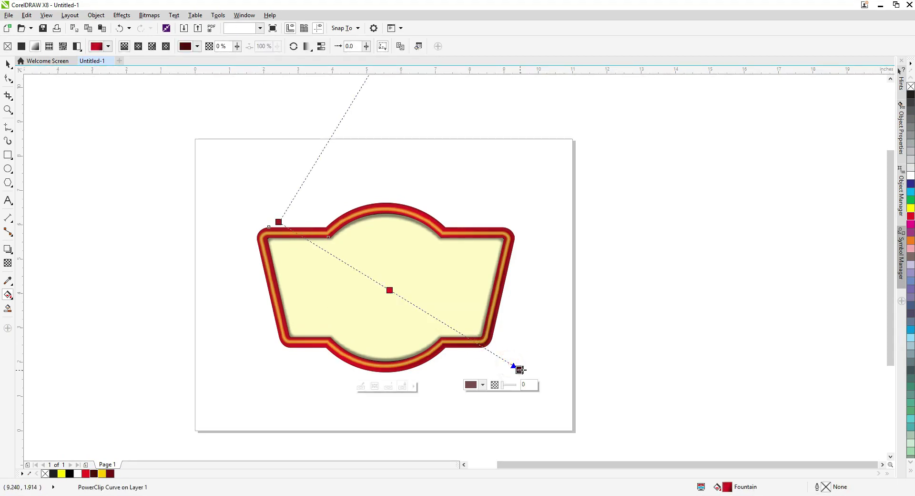
{"action": "left_click", "coordinate": [539, 321]}
{"action": "key", "text": "space"}
{"action": "left_click", "coordinate": [505, 228]}
{"action": "key", "text": "shift+F2"}
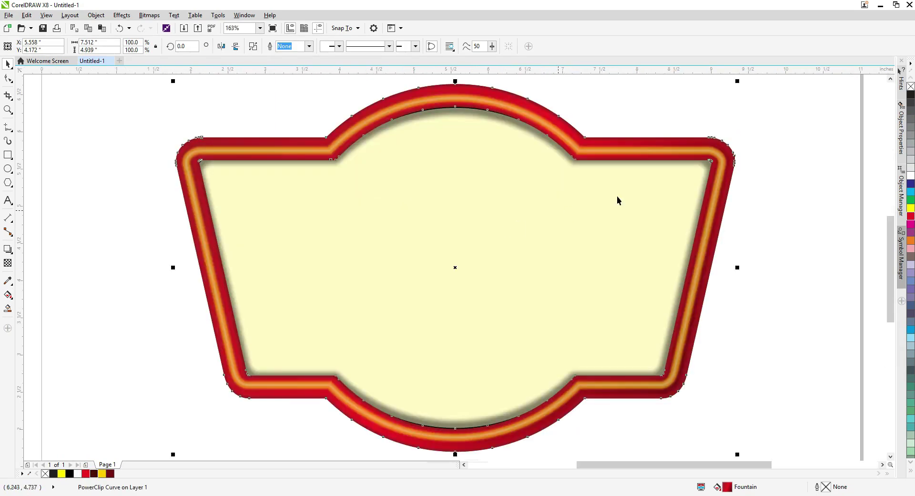
{"action": "left_click", "coordinate": [777, 207]}
{"action": "left_click", "coordinate": [596, 138]}
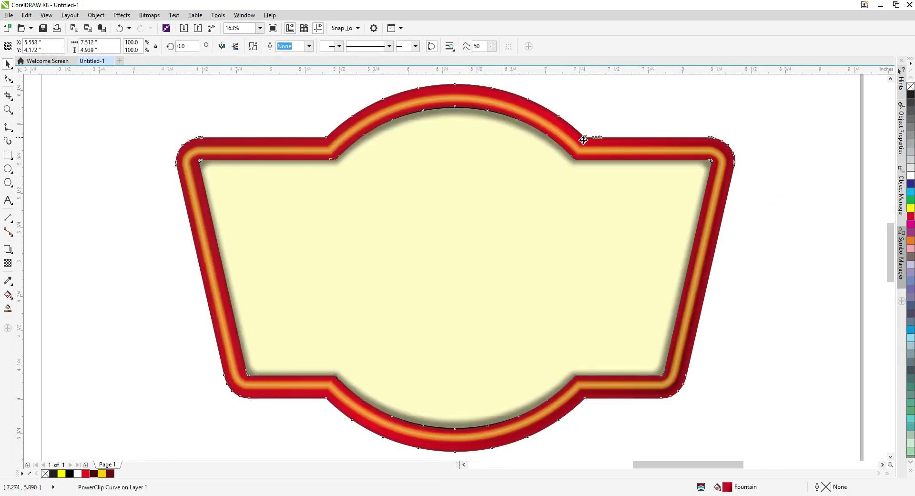
{"action": "scroll", "coordinate": [582, 139], "scroll_direction": "up", "scroll_amount": 3}
{"action": "scroll", "coordinate": [579, 139], "scroll_direction": "down", "scroll_amount": 3}
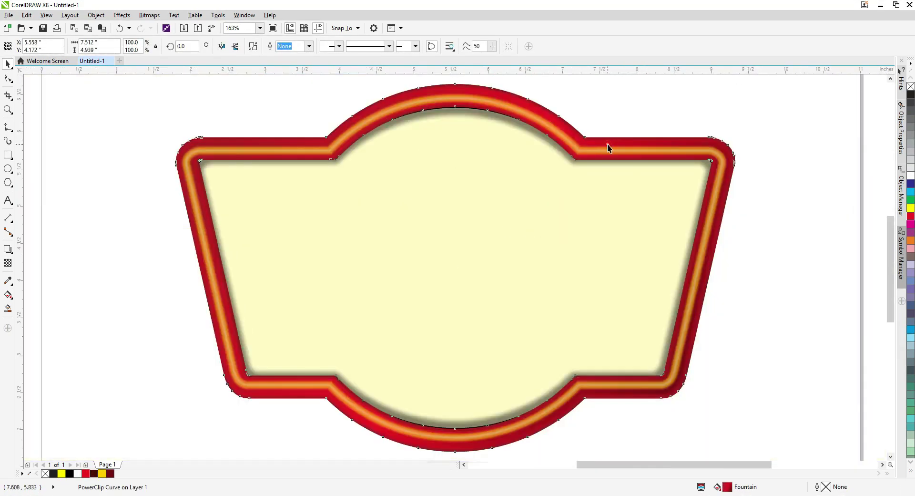
{"action": "left_click", "coordinate": [645, 146]}
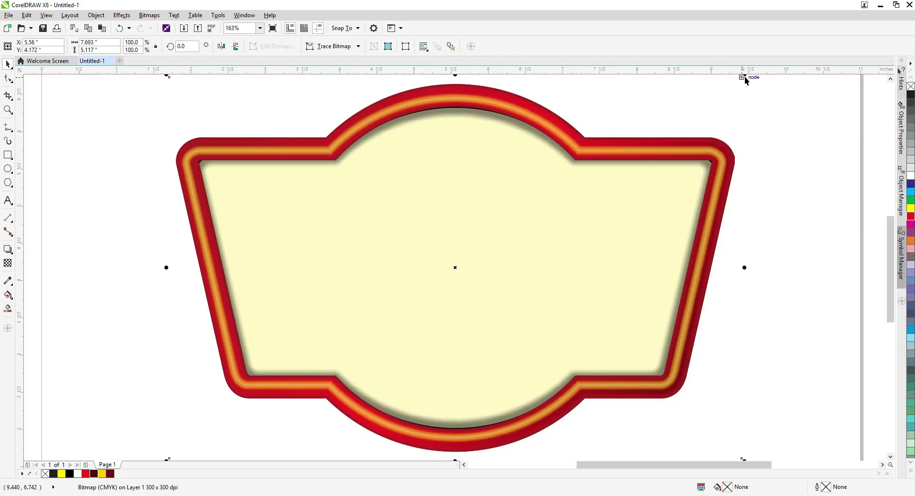
{"action": "left_click", "coordinate": [789, 143]}
Resize the blurred maroon outline inside the border's PowerClip to about 7.691 by 5.001 inches and finish editing the contents
{"action": "scroll", "coordinate": [629, 176], "scroll_direction": "down", "scroll_amount": 2}
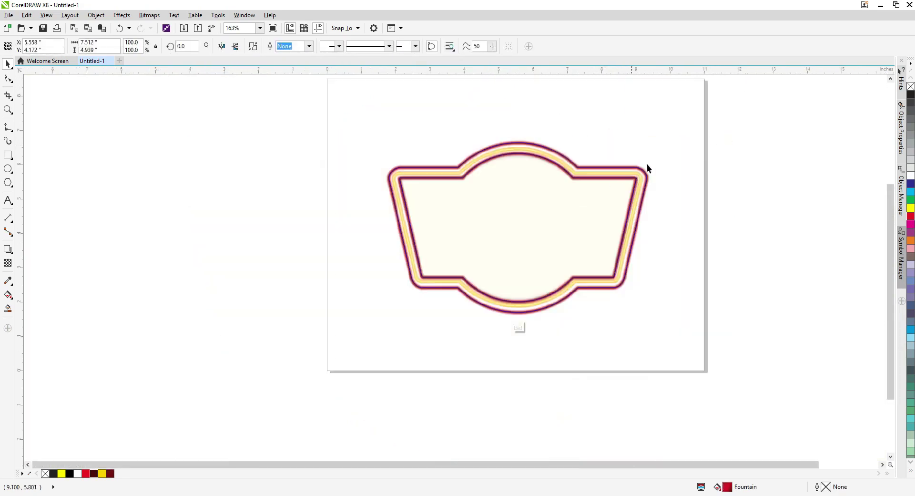
{"action": "scroll", "coordinate": [647, 164], "scroll_direction": "up", "scroll_amount": 2}
{"action": "left_click", "coordinate": [650, 155]}
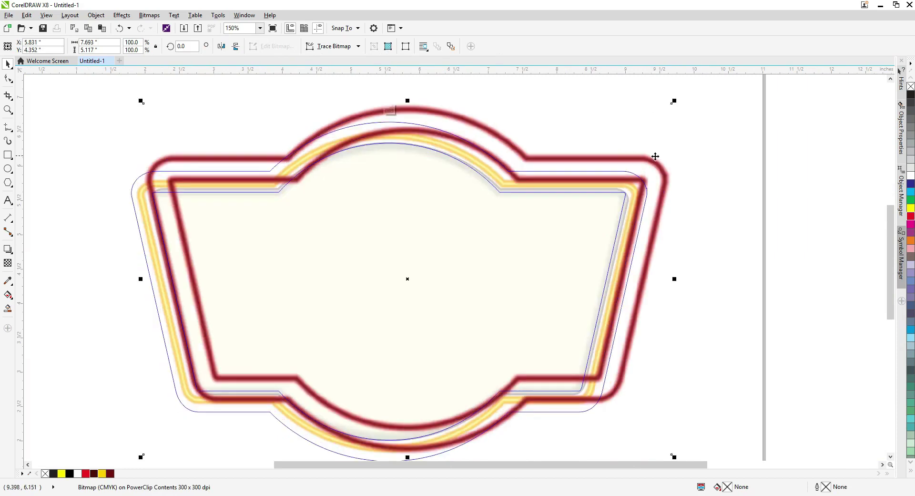
{"action": "key", "text": "ctrl+z"}
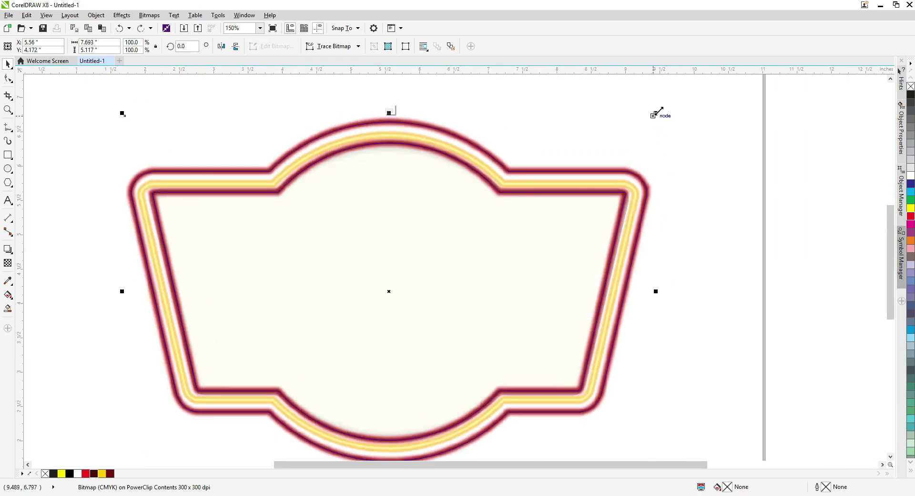
{"action": "left_click_drag", "start_coordinate": [659, 111], "coordinate": [650, 117]}
{"action": "left_click_drag", "start_coordinate": [648, 296], "coordinate": [660, 298]}
{"action": "key", "text": "ctrl+z"}
{"action": "left_click", "coordinate": [695, 297], "text": "ctrl"}
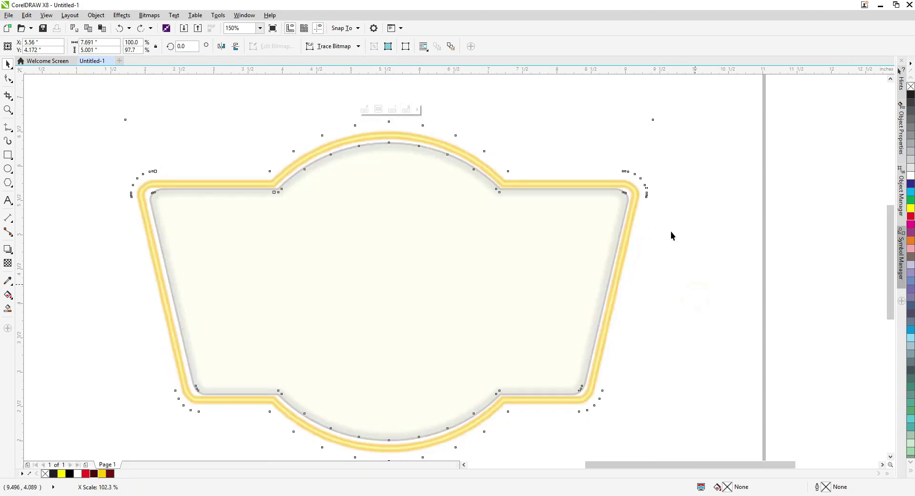
Widen the pale yellow panel symmetrically to about 7.083 inches to cover the gaps at the border's inner corners
{"action": "scroll", "coordinate": [651, 179], "scroll_direction": "up", "scroll_amount": 2}
{"action": "scroll", "coordinate": [651, 178], "scroll_direction": "up", "scroll_amount": 1}
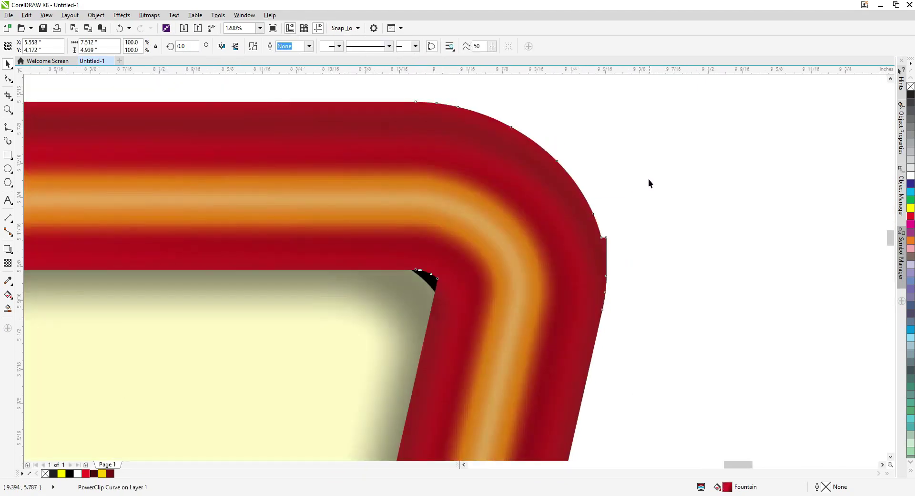
{"action": "key", "text": "shift+F2"}
{"action": "left_click", "coordinate": [639, 248]}
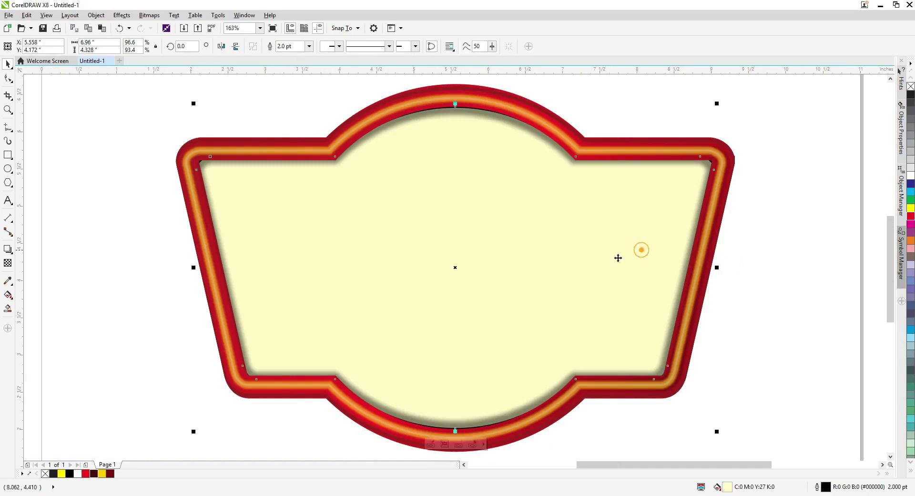
{"action": "left_click_drag", "start_coordinate": [717, 268], "coordinate": [724, 273]}
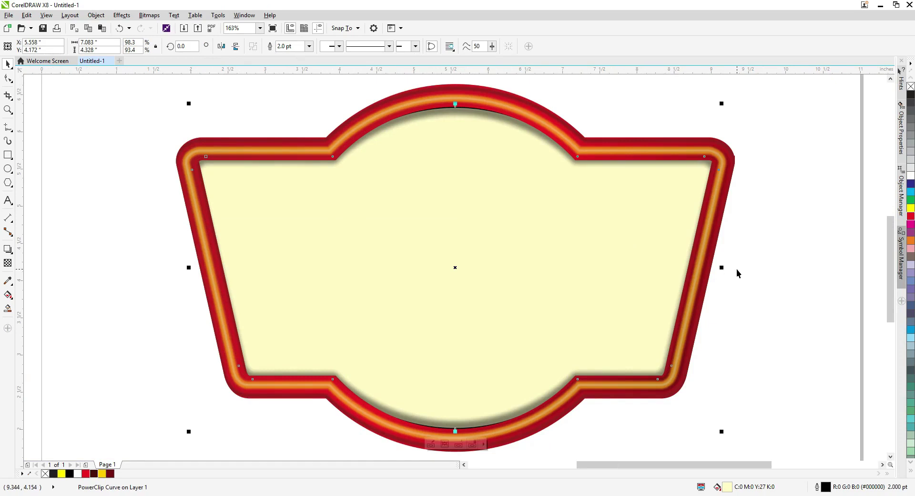
{"action": "scroll", "coordinate": [210, 192], "scroll_direction": "up", "scroll_amount": 3}
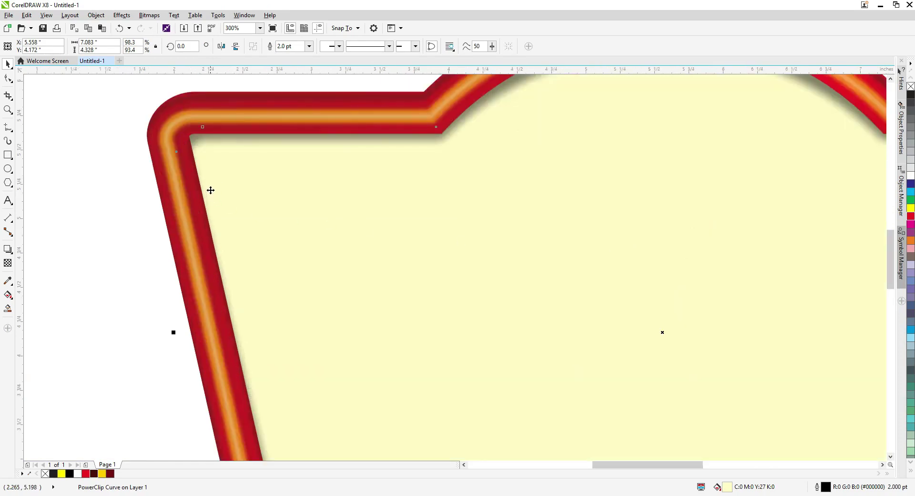
{"action": "scroll", "coordinate": [225, 186], "scroll_direction": "down", "scroll_amount": 2}
{"action": "left_click", "coordinate": [122, 267]}
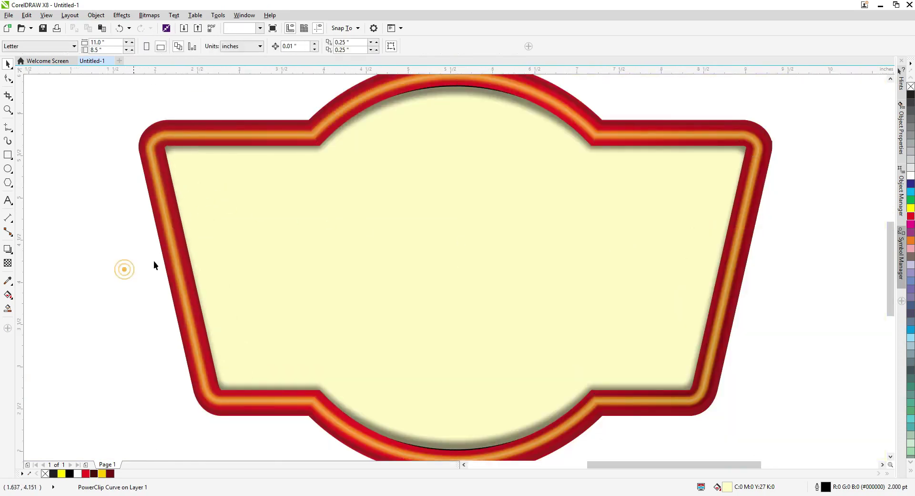
{"action": "scroll", "coordinate": [253, 221], "scroll_direction": "down", "scroll_amount": 2}
{"action": "scroll", "coordinate": [306, 160], "scroll_direction": "up", "scroll_amount": 3}
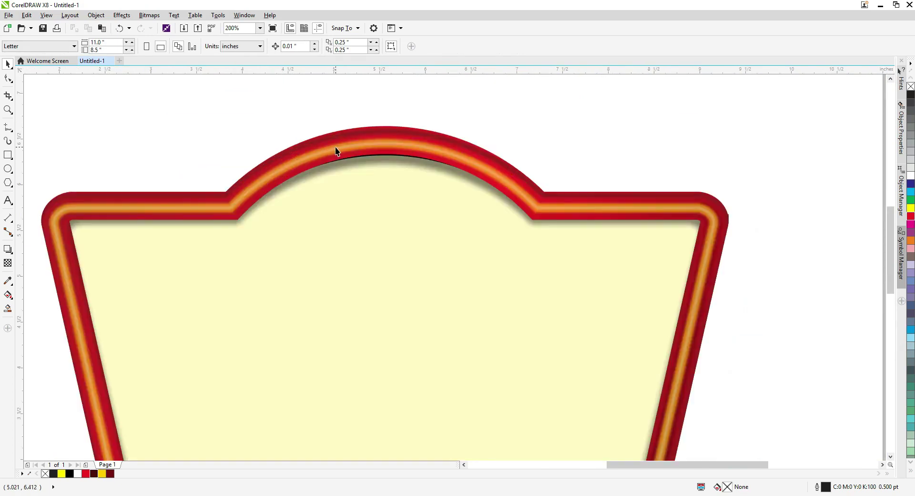
{"action": "scroll", "coordinate": [334, 149], "scroll_direction": "down", "scroll_amount": 2}
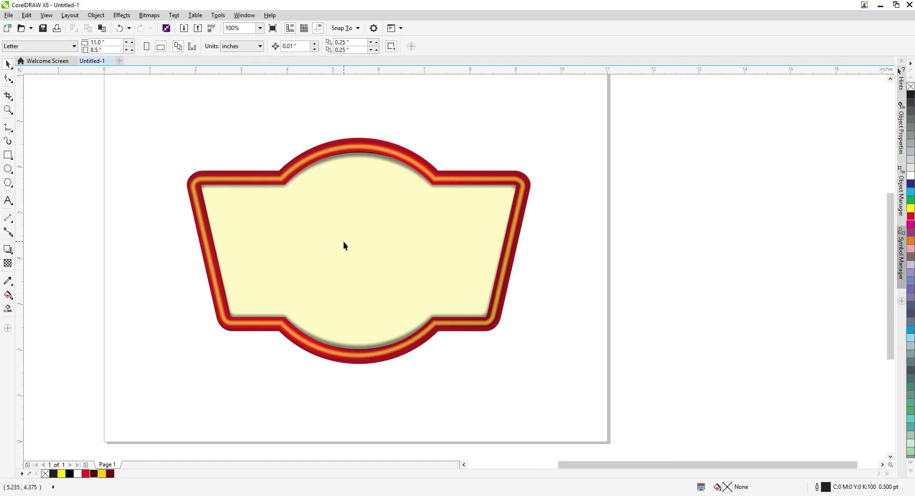
Draw a thin rectangle about 5.27 by 0.13 inches across the upper panel and center it horizontally on the sign
{"action": "scroll", "coordinate": [321, 228], "scroll_direction": "up", "scroll_amount": 2}
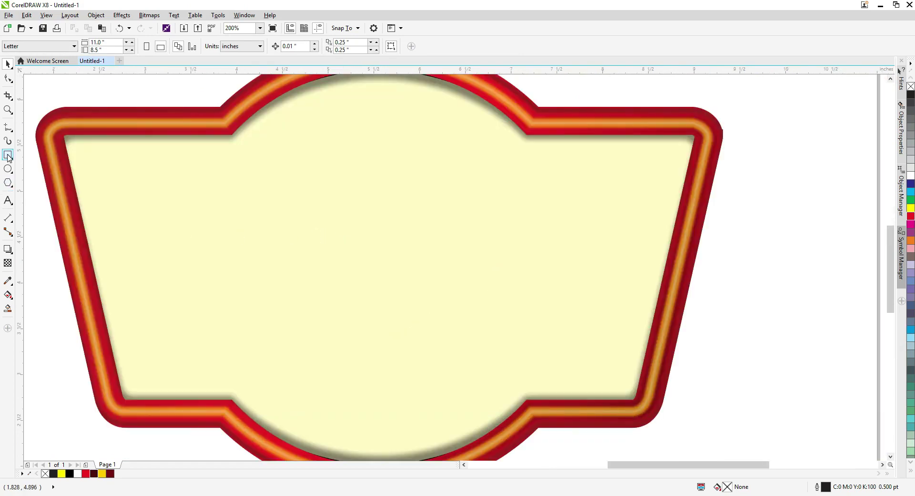
{"action": "left_click", "coordinate": [8, 155]}
{"action": "left_click_drag", "start_coordinate": [114, 183], "coordinate": [596, 194]}
{"action": "key", "text": "space"}
{"action": "left_click", "coordinate": [582, 222], "text": "shift"}
{"action": "key", "text": "c"}
{"action": "left_click", "coordinate": [772, 228]}
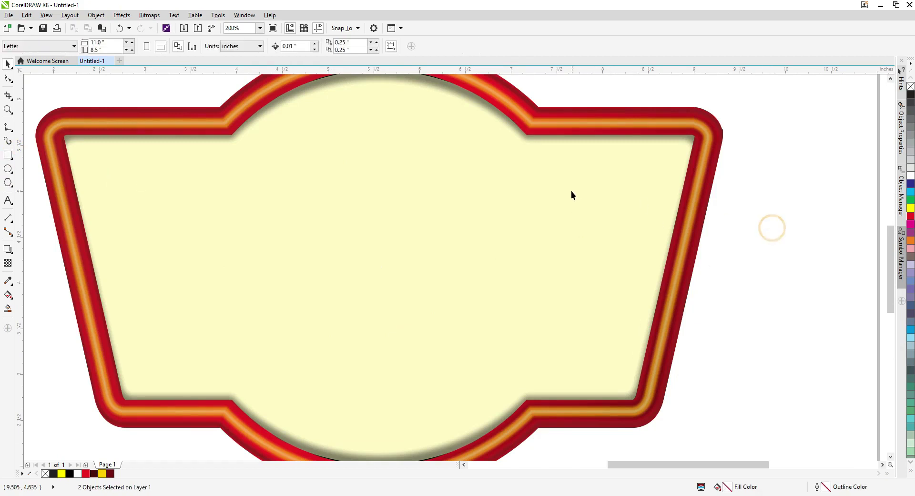
Fill the thin bar with golden yellow and apply a top-to-bottom fountain fill fading to white
{"action": "left_click", "coordinate": [572, 191]}
{"action": "left_click", "coordinate": [102, 474]}
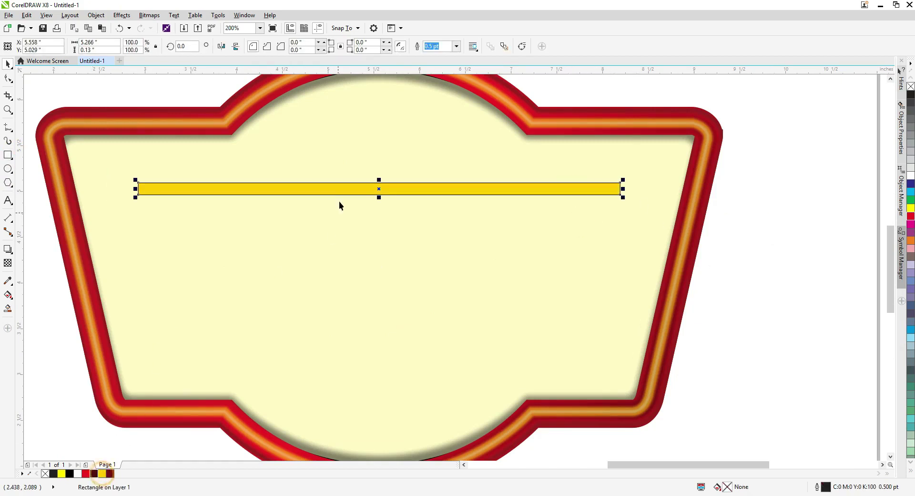
{"action": "scroll", "coordinate": [370, 186], "scroll_direction": "up", "scroll_amount": 2}
{"action": "key", "text": "g"}
{"action": "left_click_drag", "start_coordinate": [373, 156], "coordinate": [375, 225]}
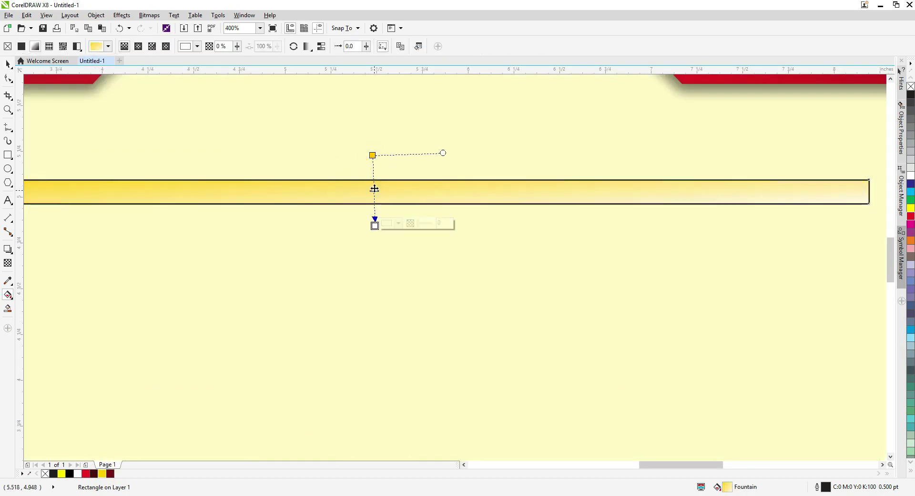
Add a white node at 41% of the bar's fountain fill and recolor the end node golden yellow
{"action": "double_click", "coordinate": [374, 185]}
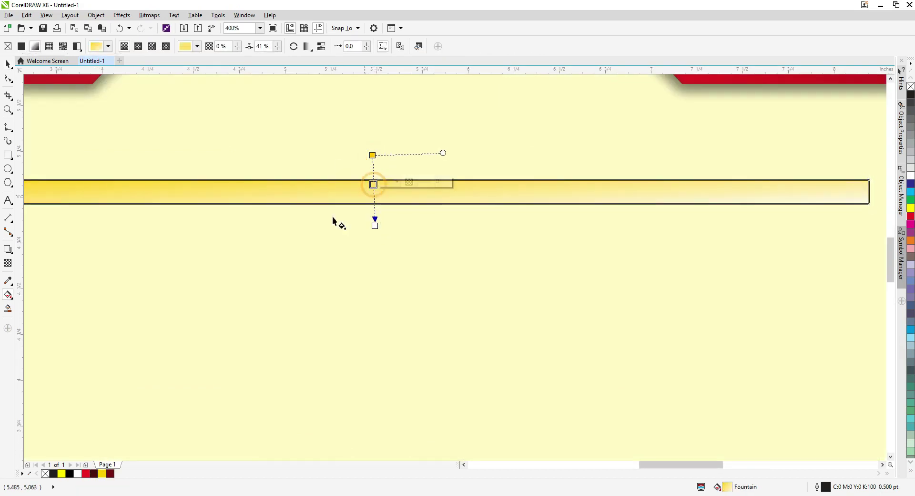
{"action": "left_click", "coordinate": [78, 474]}
{"action": "left_click", "coordinate": [375, 225]}
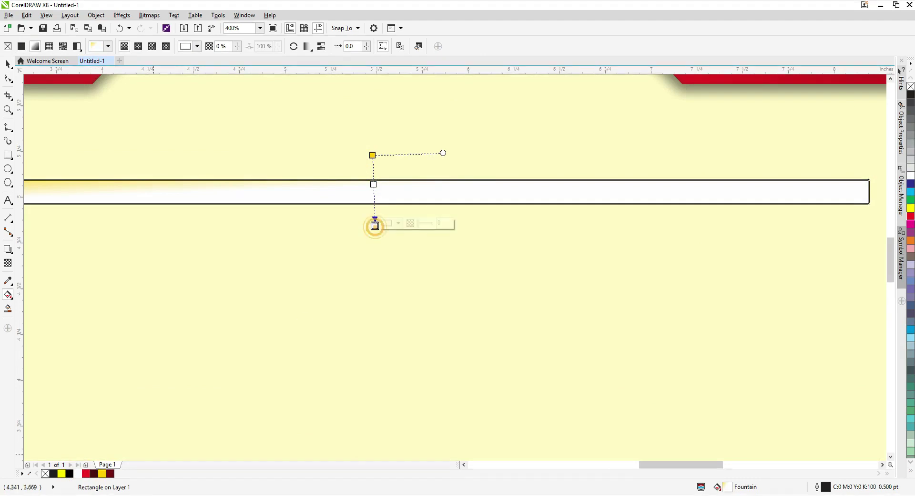
{"action": "left_click", "coordinate": [102, 473]}
{"action": "left_click", "coordinate": [374, 155]}
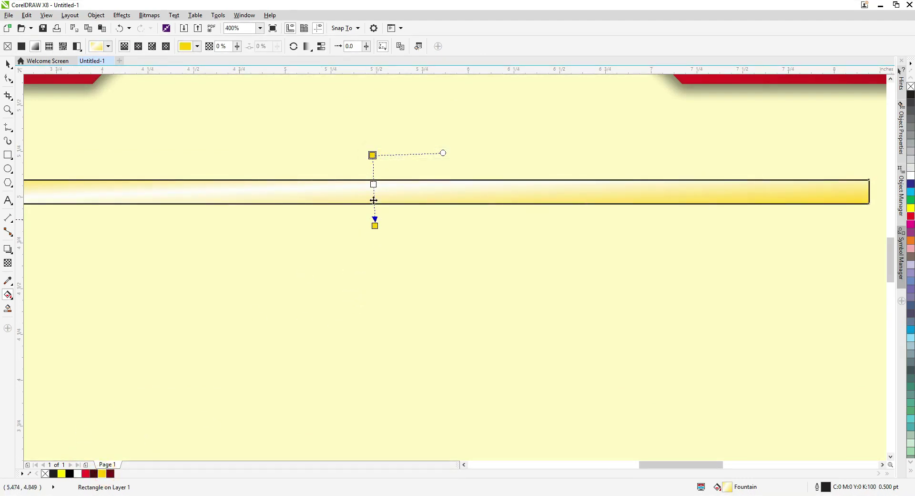
{"action": "left_click", "coordinate": [372, 155]}
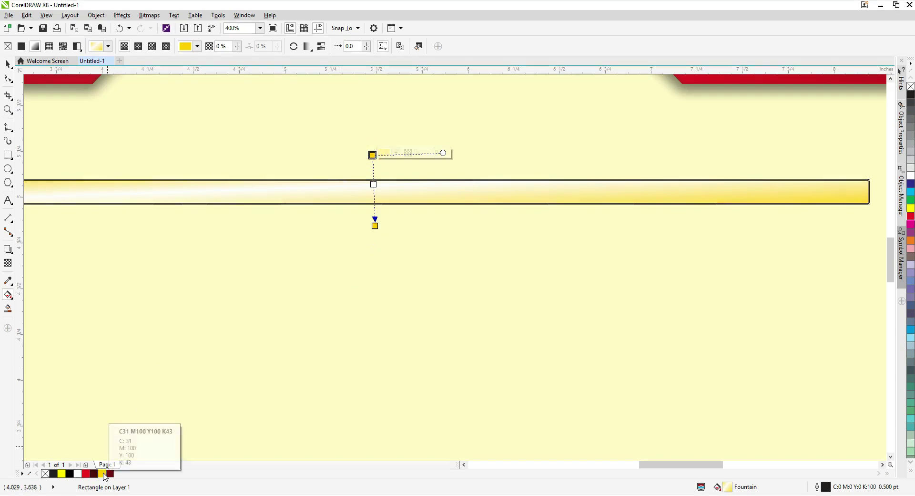
Align the bar's gradient exactly vertically and move the white node to its midpoint
{"action": "left_click_drag", "start_coordinate": [371, 227], "coordinate": [371, 226]}
{"action": "left_click_drag", "start_coordinate": [371, 186], "coordinate": [372, 192]}
{"action": "left_click", "coordinate": [371, 226]}
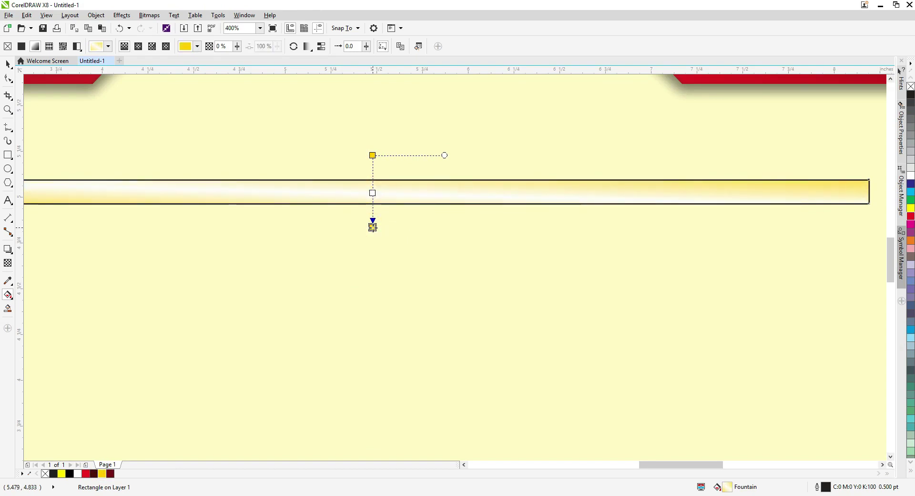
{"action": "left_click_drag", "start_coordinate": [371, 226], "coordinate": [373, 228]}
{"action": "key", "text": "space"}
Set the bar's outline width to 0.75 pt
{"action": "key", "text": "F12"}
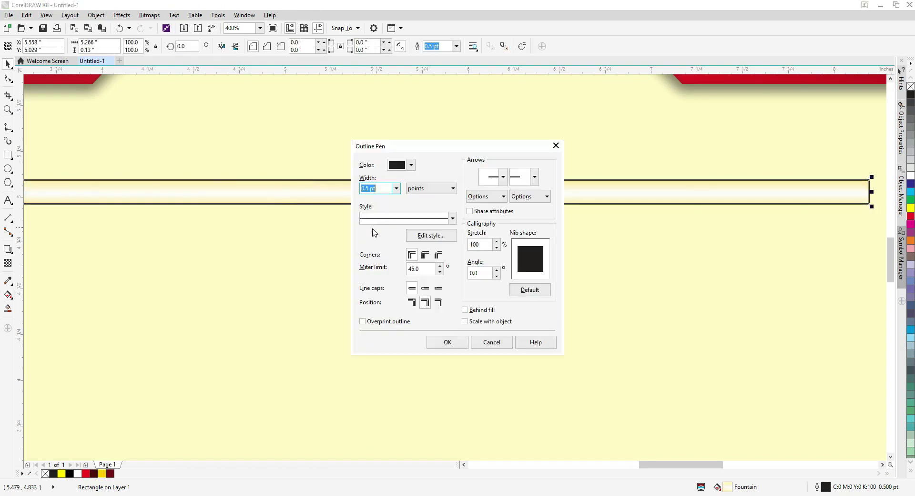
{"action": "left_click", "coordinate": [648, 183]}
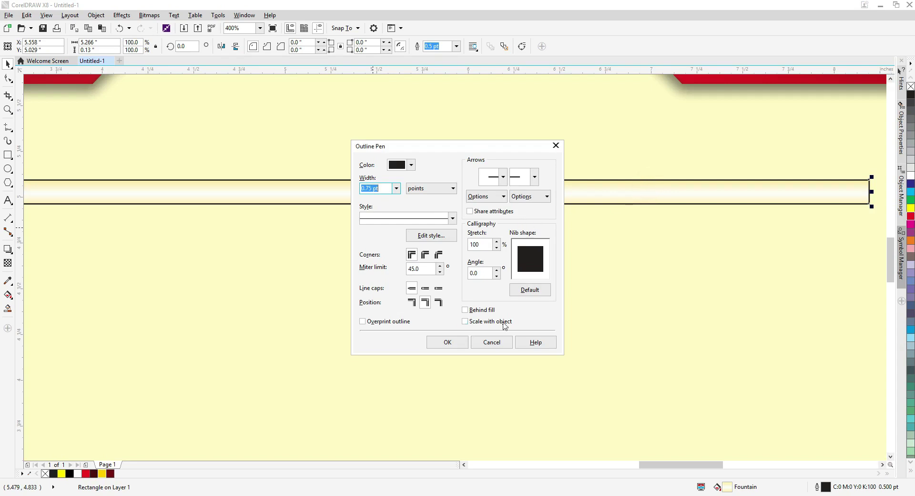
Cancel the outline settings and move the thin horizontal bar down to about Y 4.951 in
{"action": "left_click", "coordinate": [491, 343]}
{"action": "left_click", "coordinate": [476, 253]}
{"action": "scroll", "coordinate": [476, 254], "scroll_direction": "down", "scroll_amount": 1}
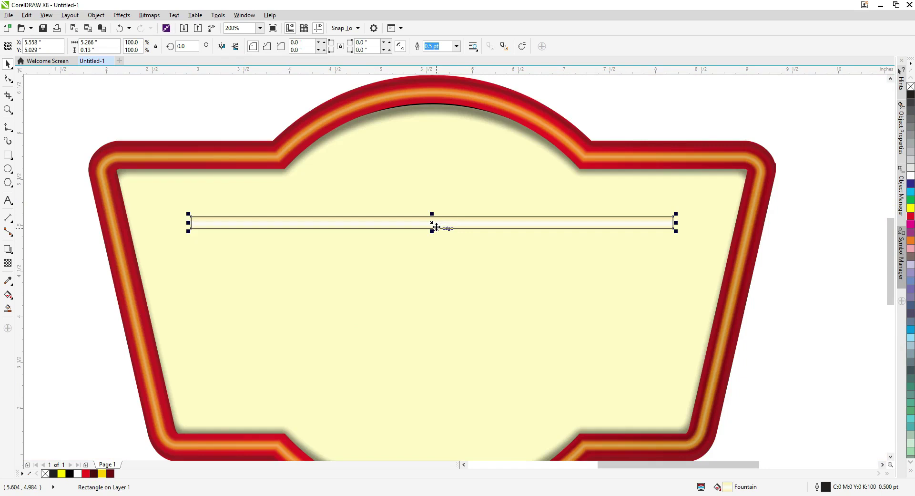
{"action": "scroll", "coordinate": [437, 229], "scroll_direction": "up", "scroll_amount": 1}
{"action": "left_click_drag", "start_coordinate": [436, 226], "coordinate": [435, 240]}
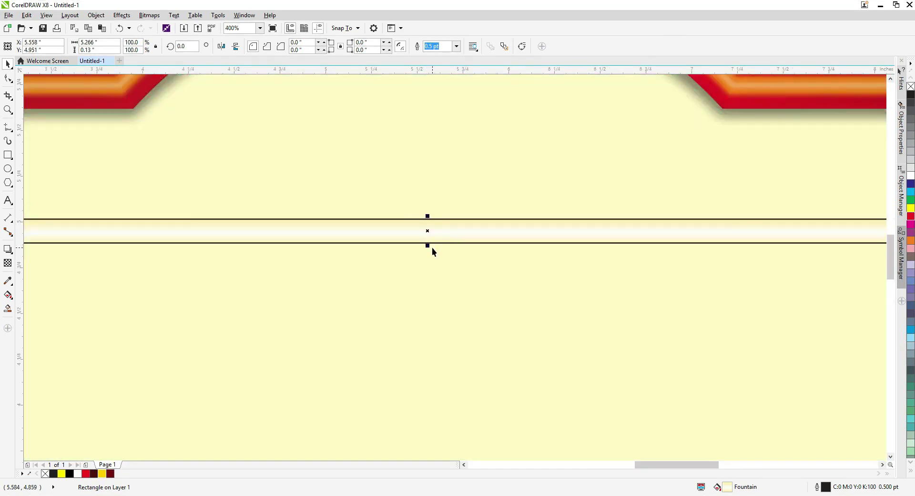
{"action": "left_click", "coordinate": [432, 253]}
{"action": "scroll", "coordinate": [428, 224], "scroll_direction": "up", "scroll_amount": 1}
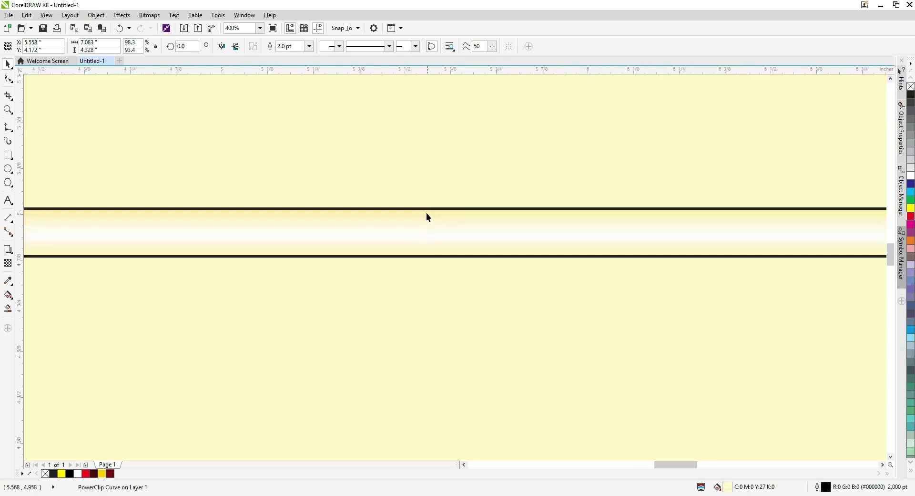
Remove the thin bar's outline and place a duplicate of the bar slightly below the original
{"action": "left_click", "coordinate": [425, 208]}
{"action": "key", "text": "Delete"}
{"action": "left_click", "coordinate": [427, 215]}
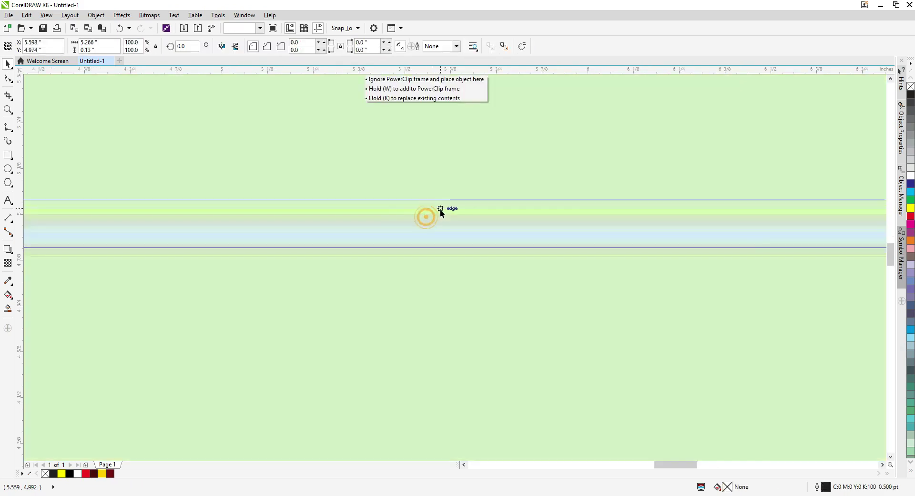
{"action": "left_click_drag", "start_coordinate": [439, 245], "coordinate": [437, 262]}
PowerClip the duplicate bar inside the original bar
{"action": "right_click", "coordinate": [439, 247]}
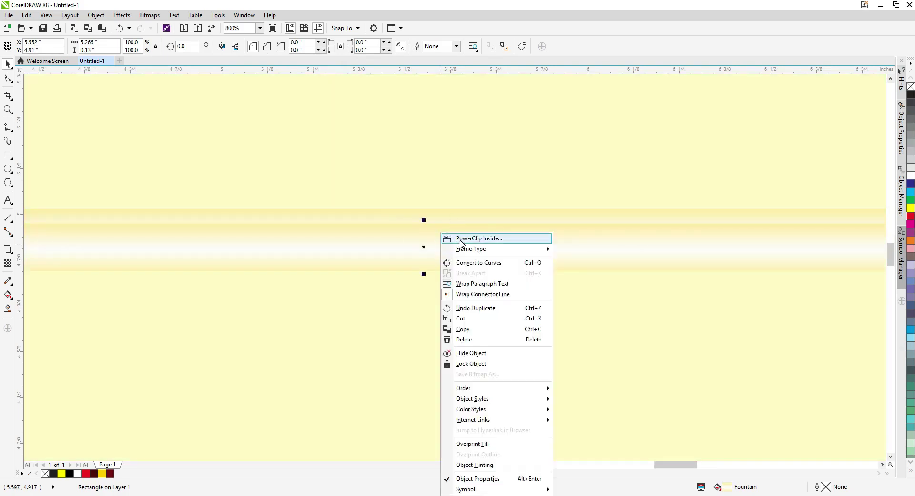
{"action": "left_click", "coordinate": [461, 238]}
{"action": "left_click", "coordinate": [442, 233]}
{"action": "left_click_drag", "start_coordinate": [453, 240], "coordinate": [455, 237]}
{"action": "scroll", "coordinate": [456, 235], "scroll_direction": "down", "scroll_amount": 3}
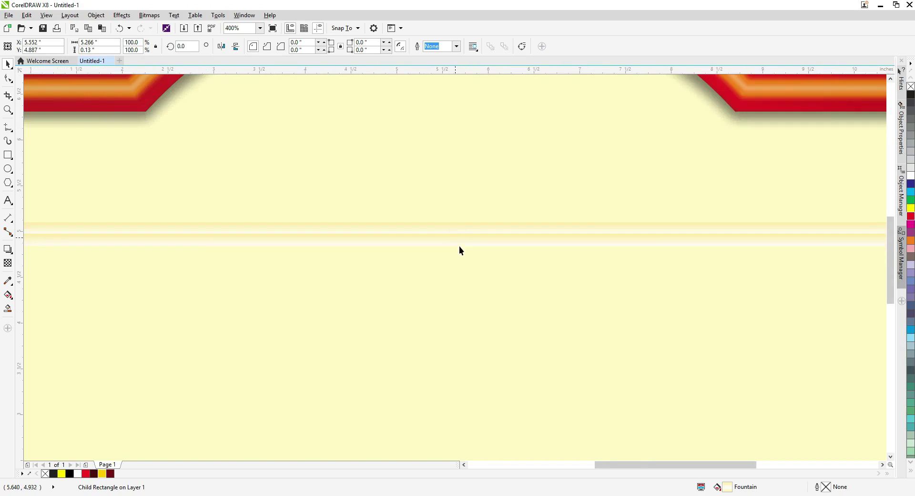
Move the clipped duplicate up to about Y 4.957 in and give it no fill and a black 2 pt outline
{"action": "scroll", "coordinate": [458, 241], "scroll_direction": "up", "scroll_amount": 2}
{"action": "left_click_drag", "start_coordinate": [456, 239], "coordinate": [456, 225]}
{"action": "key", "text": "F12"}
{"action": "key", "text": "Return"}
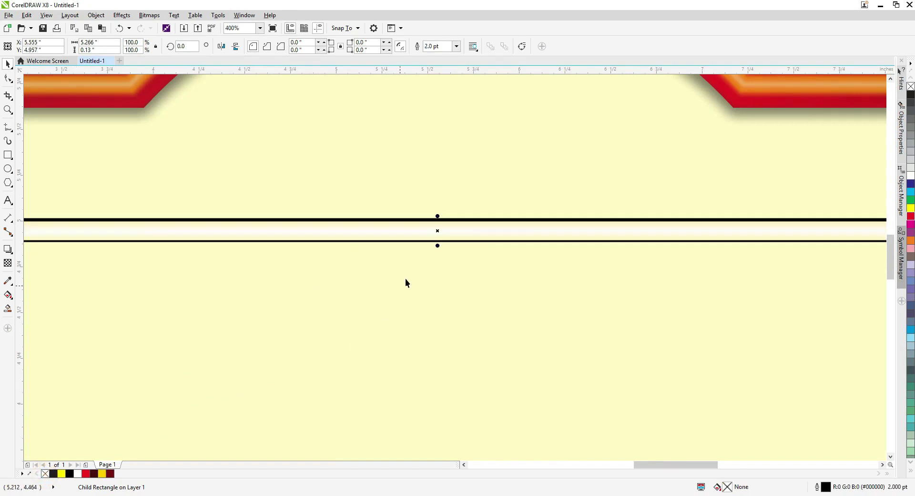
Open the bar's PowerClip contents and apply the Outline Pen settings to the inner rectangle with a 2 pt width
{"action": "scroll", "coordinate": [438, 239], "scroll_direction": "up", "scroll_amount": 2}
{"action": "scroll", "coordinate": [438, 239], "scroll_direction": "up", "scroll_amount": 1}
{"action": "left_click", "coordinate": [448, 288]}
{"action": "double_click", "coordinate": [430, 238]}
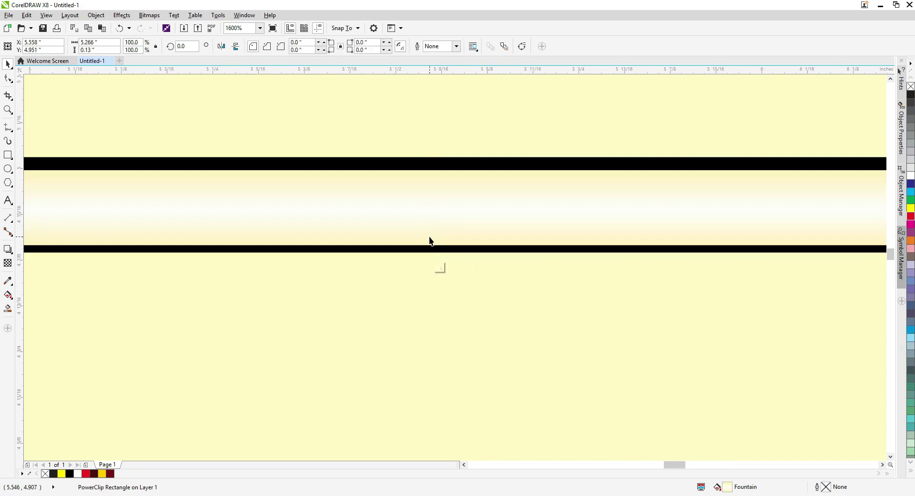
{"action": "left_click_drag", "start_coordinate": [418, 225], "coordinate": [429, 202]}
{"action": "key", "text": "ctrl+z"}
{"action": "key", "text": "F12"}
{"action": "left_click", "coordinate": [471, 307]}
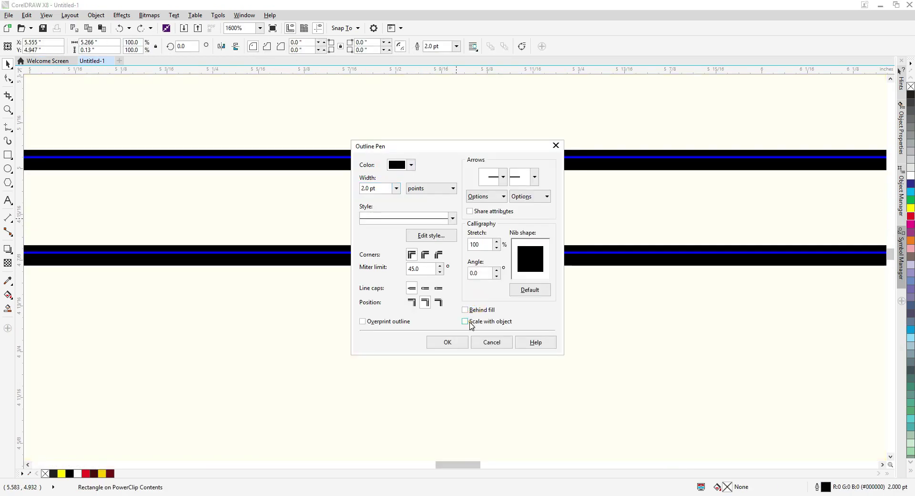
{"action": "left_click", "coordinate": [451, 343]}
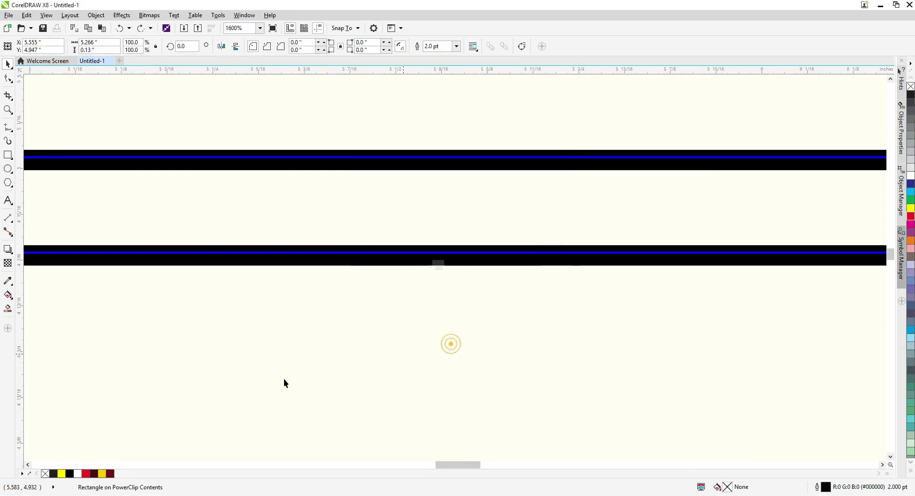
Colour the inner rectangle's outline gold, darken it with black to C14 M28 Y93 K17, and shift it to about Y 4.953 in
{"action": "right_click", "coordinate": [102, 474]}
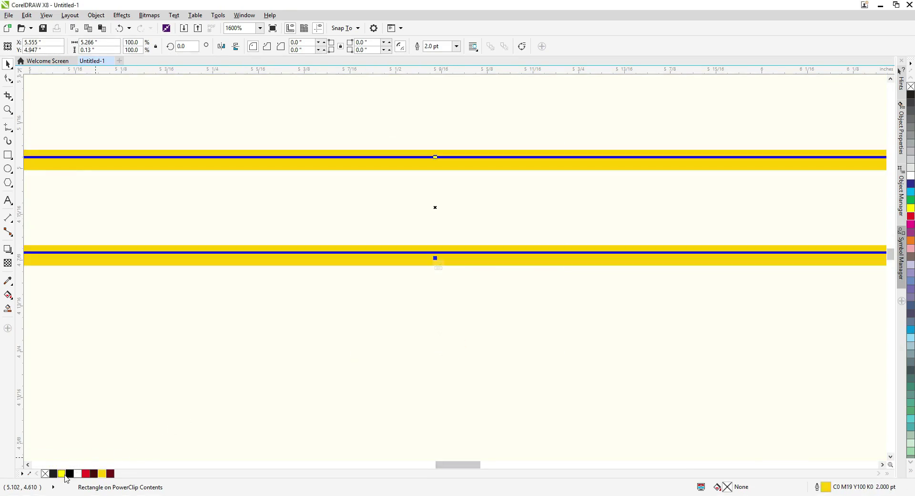
{"action": "right_click", "coordinate": [71, 475], "text": "ctrl"}
{"action": "right_click", "coordinate": [70, 475], "text": "ctrl"}
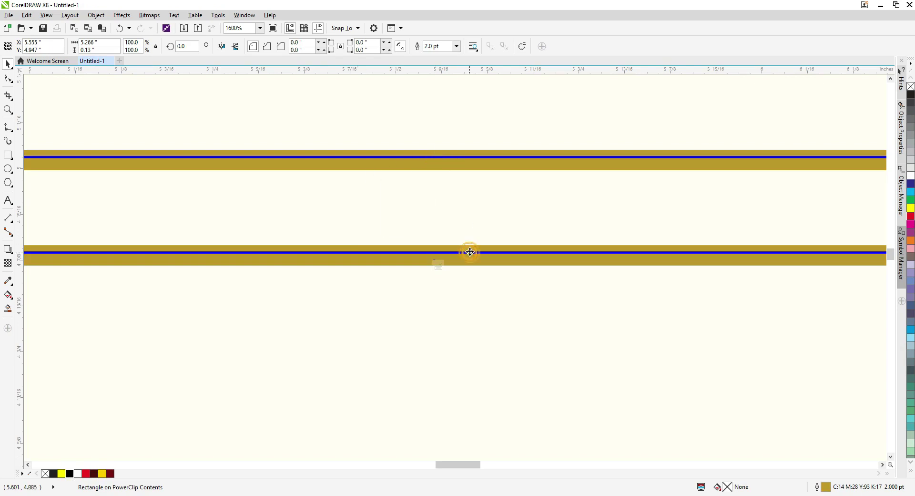
{"action": "scroll", "coordinate": [469, 253], "scroll_direction": "up", "scroll_amount": 1}
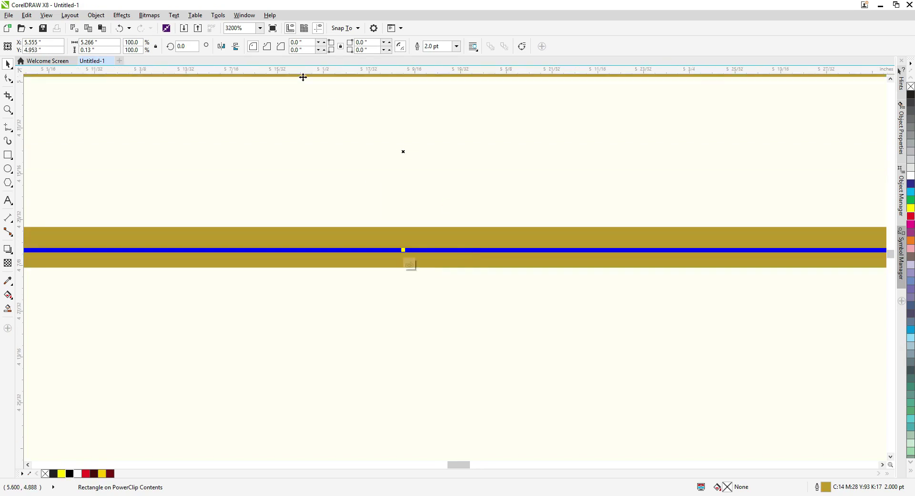
Convert the gold outline rectangle to a 300 dpi CMYK bitmap with a transparent background
{"action": "left_click", "coordinate": [151, 15]}
{"action": "left_click", "coordinate": [158, 25]}
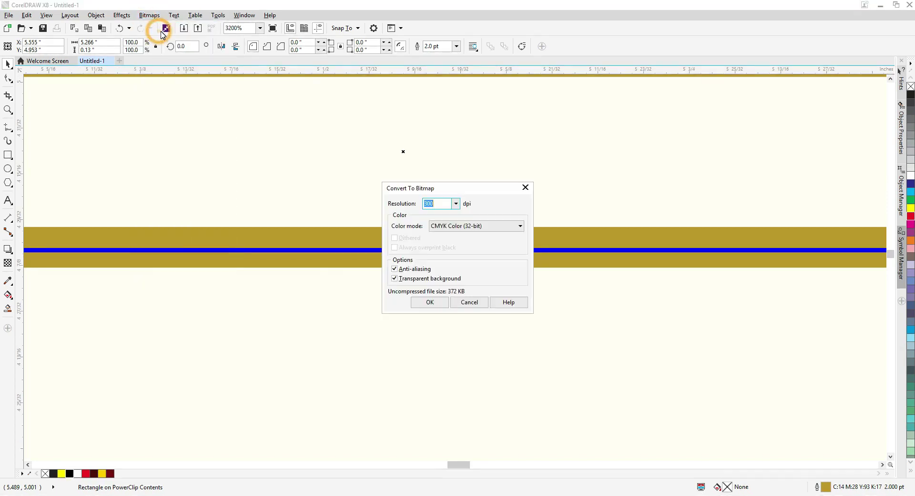
{"action": "key", "text": "Return"}
Apply a Gaussian Blur with a 3.0 pixel radius to the gold outline bitmap
{"action": "left_click", "coordinate": [149, 14]}
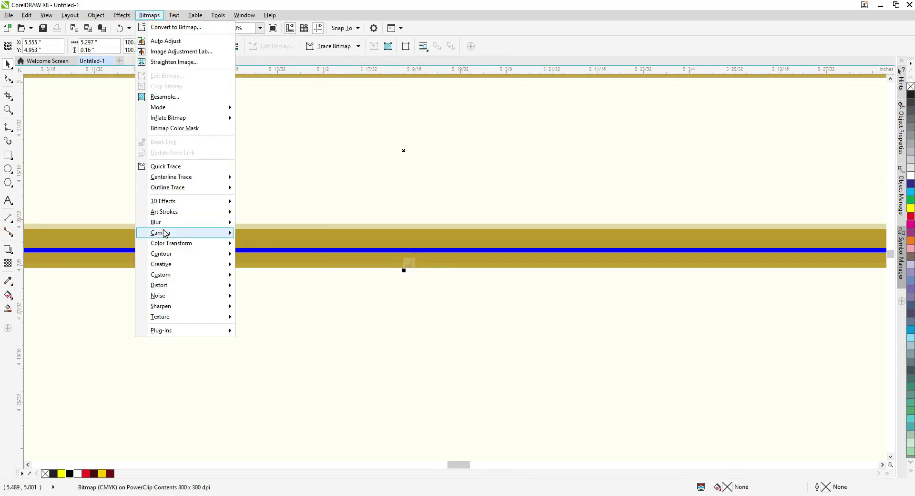
{"action": "mouse_move", "coordinate": [164, 227]}
{"action": "left_click", "coordinate": [260, 233]}
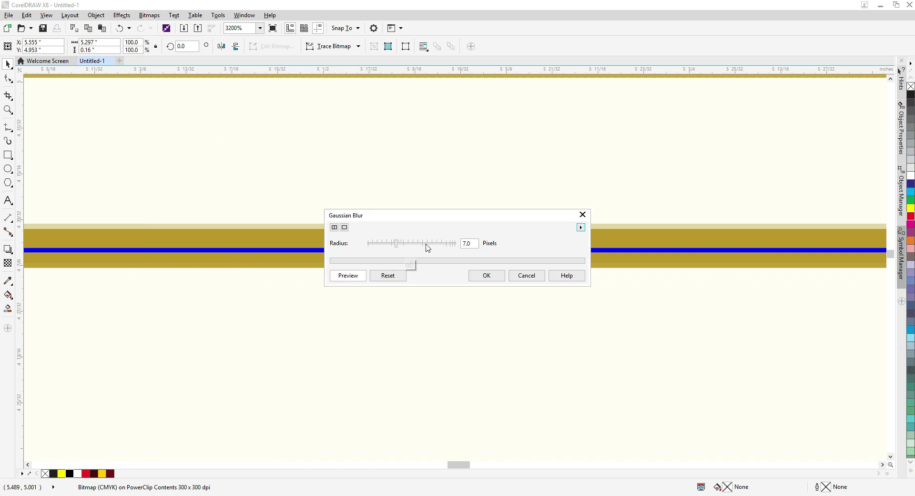
{"action": "left_click_drag", "start_coordinate": [396, 243], "coordinate": [383, 244]}
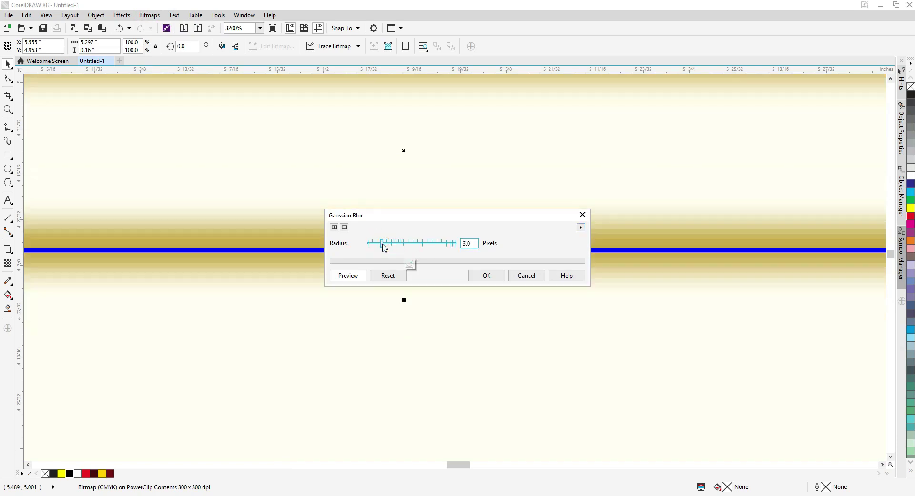
{"action": "left_click", "coordinate": [485, 275]}
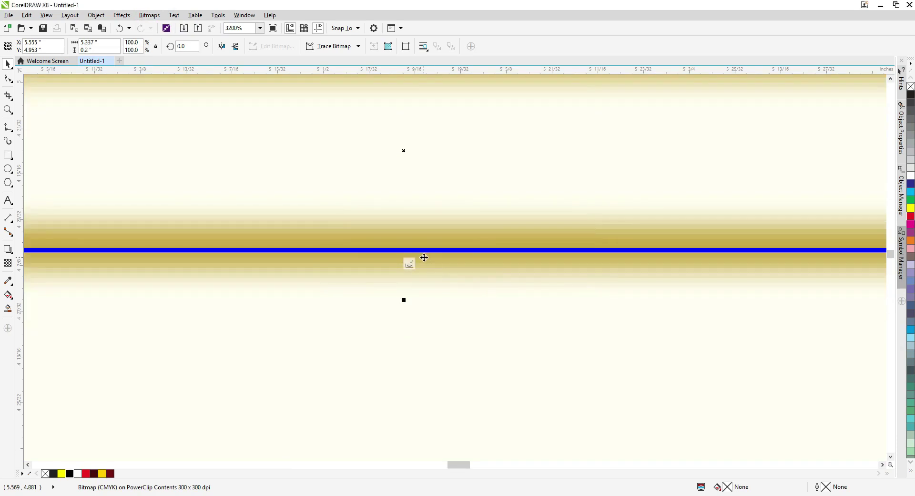
Stretch the blurred bitmap's width to about 106.2% and finish editing the PowerClip contents
{"action": "scroll", "coordinate": [422, 258], "scroll_direction": "down", "scroll_amount": 8}
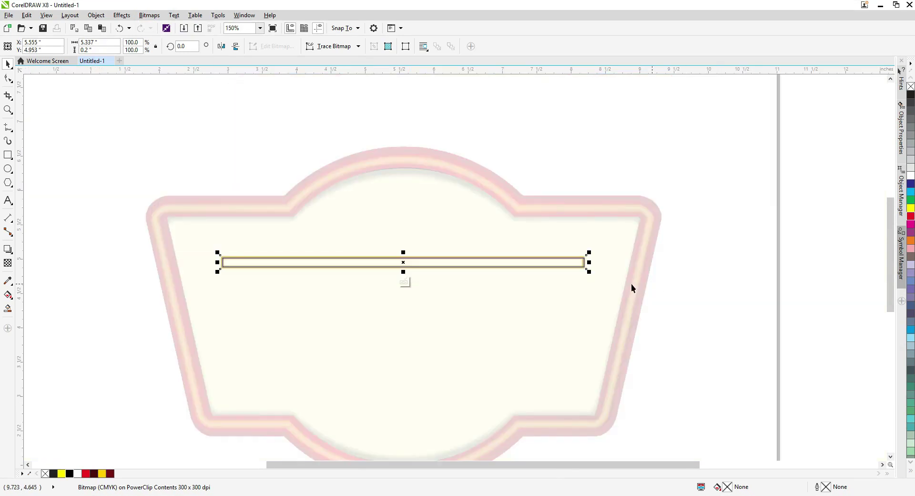
{"action": "left_click_drag", "start_coordinate": [590, 262], "coordinate": [602, 264]}
{"action": "left_click", "coordinate": [614, 275], "text": "ctrl"}
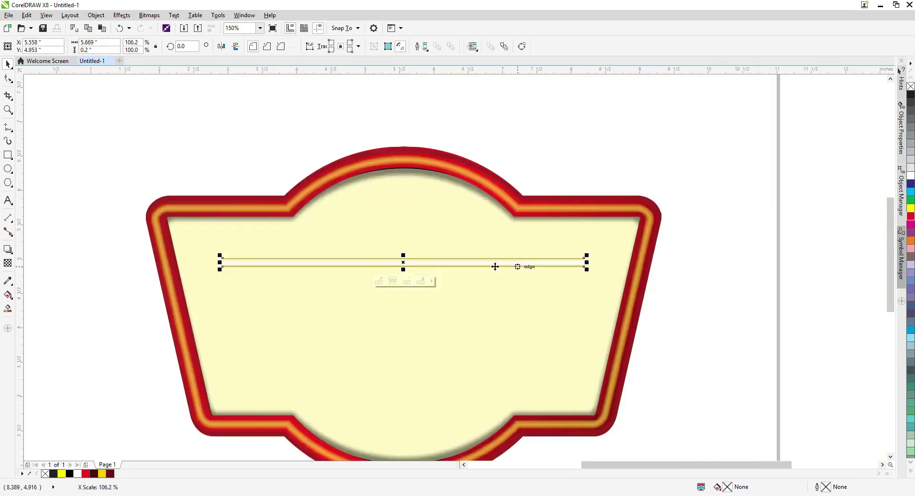
Reduce the height of the blurred bitmap inside the bar to about 80.4%
{"action": "scroll", "coordinate": [381, 253], "scroll_direction": "up", "scroll_amount": 1}
{"action": "scroll", "coordinate": [409, 273], "scroll_direction": "up", "scroll_amount": 4}
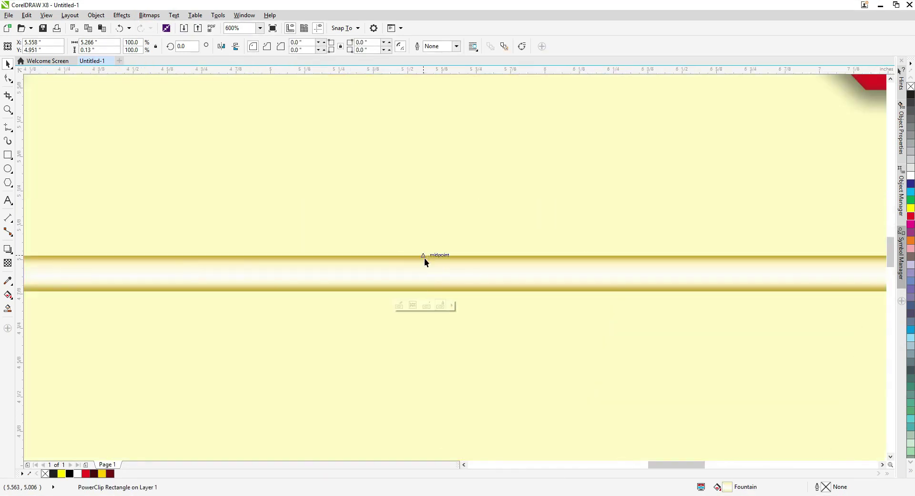
{"action": "left_click", "coordinate": [424, 258], "text": "ctrl"}
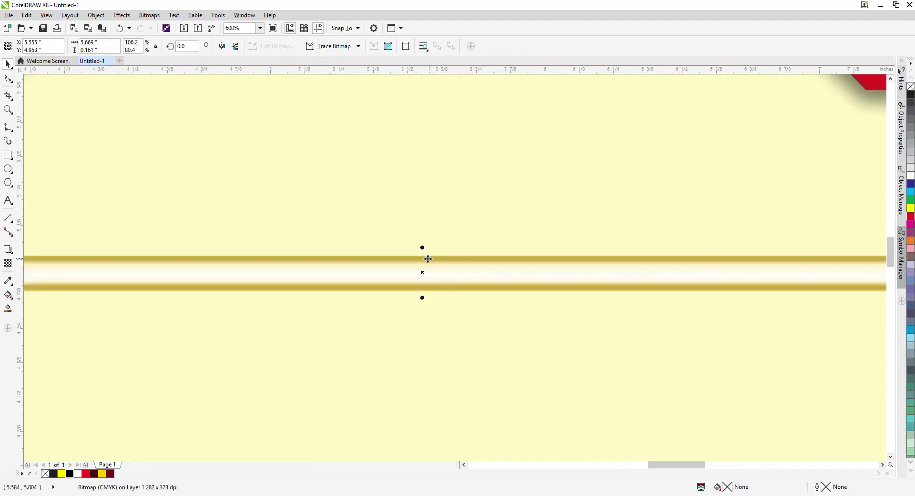
{"action": "scroll", "coordinate": [444, 317], "scroll_direction": "down", "scroll_amount": 2}
Try a dark red fill on the bar, undo it, and fill the bar with white
{"action": "left_click", "coordinate": [435, 295]}
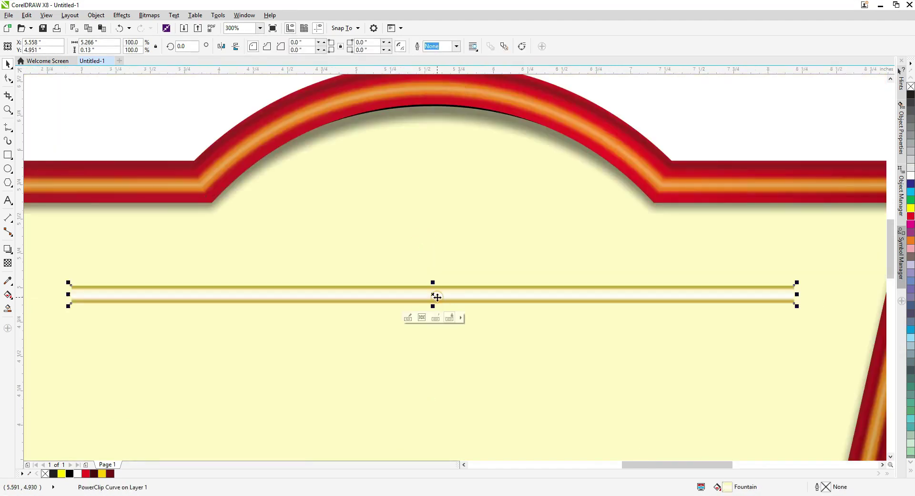
{"action": "left_click", "coordinate": [94, 475]}
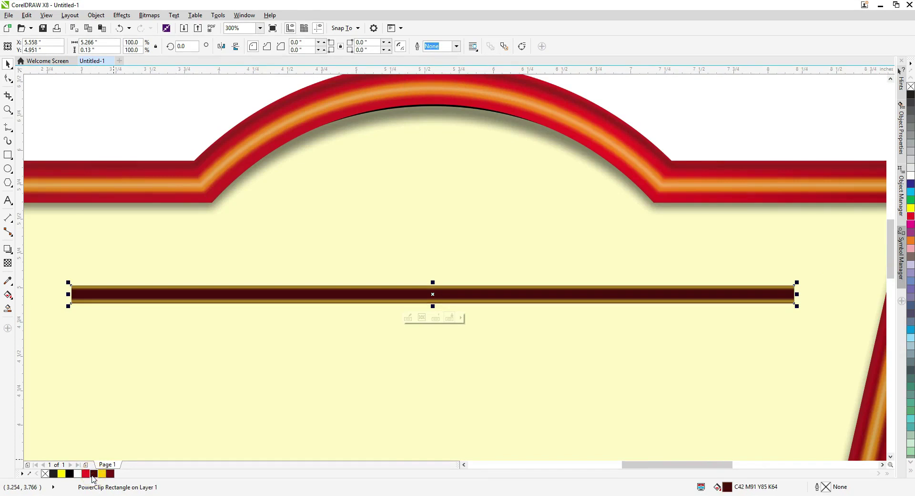
{"action": "key", "text": "ctrl+z"}
{"action": "left_click", "coordinate": [77, 473]}
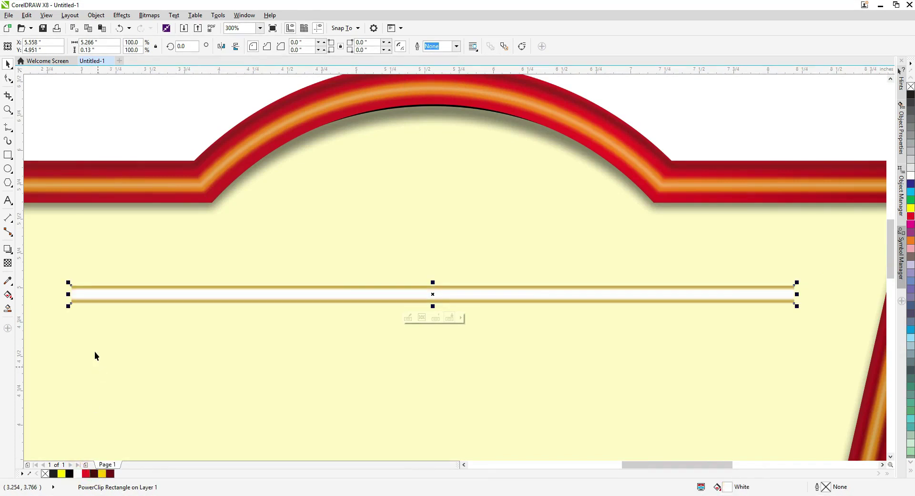
Round all corners of the bar fully, to a radius of about 0.065 in
{"action": "key", "text": "F10"}
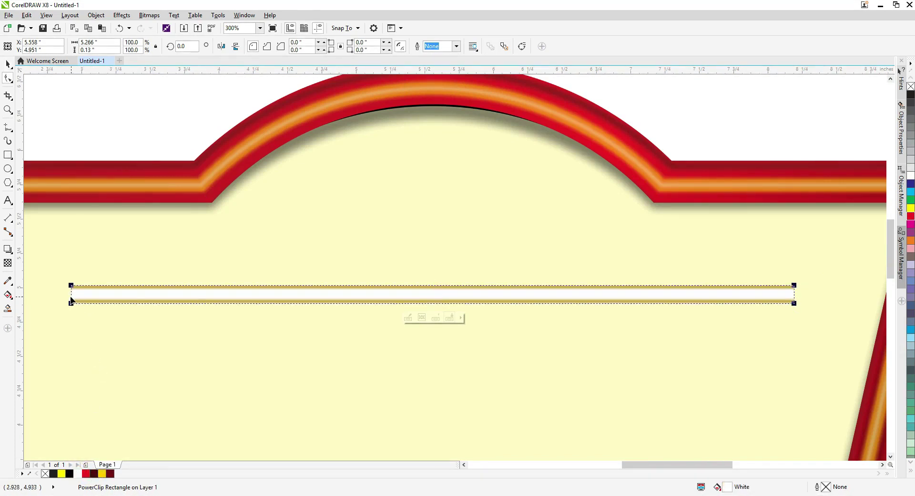
{"action": "left_click_drag", "start_coordinate": [72, 287], "coordinate": [74, 328]}
{"action": "left_click", "coordinate": [139, 324]}
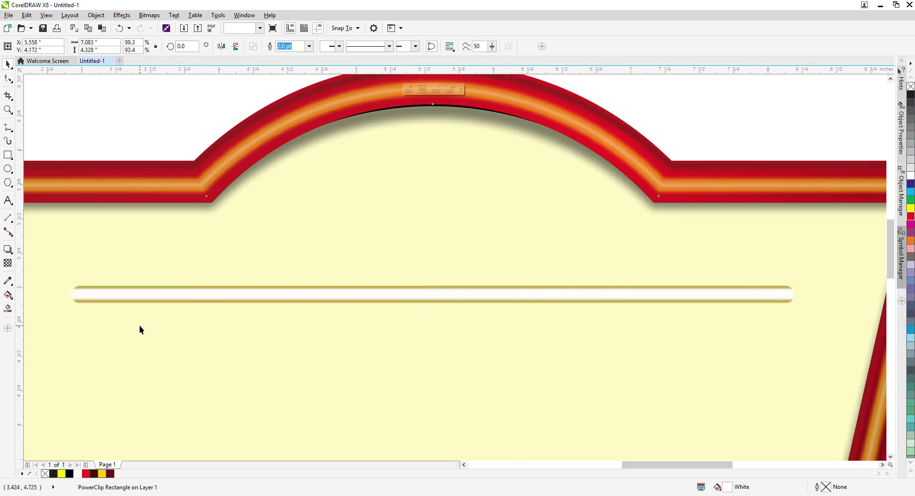
Fill the bar with 50% black and turn the fill into a vertical fountain fill fading to white
{"action": "left_click", "coordinate": [137, 294]}
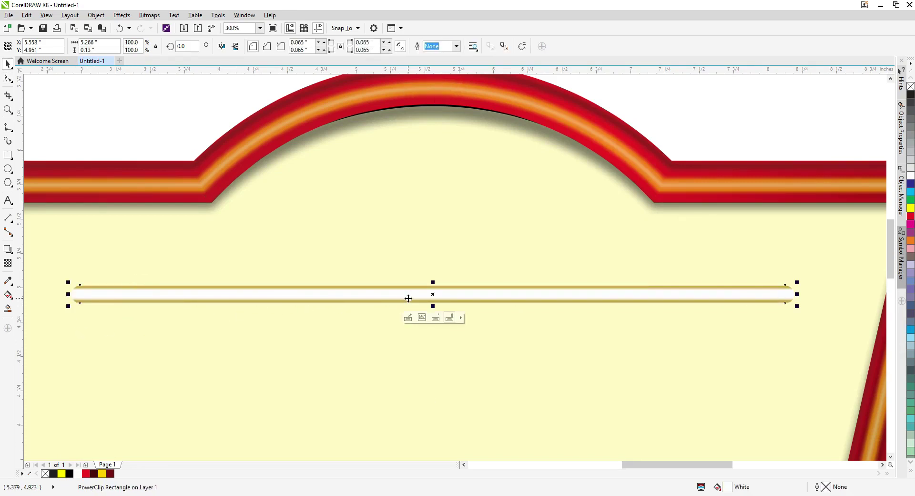
{"action": "left_click", "coordinate": [912, 138]}
{"action": "key", "text": "g"}
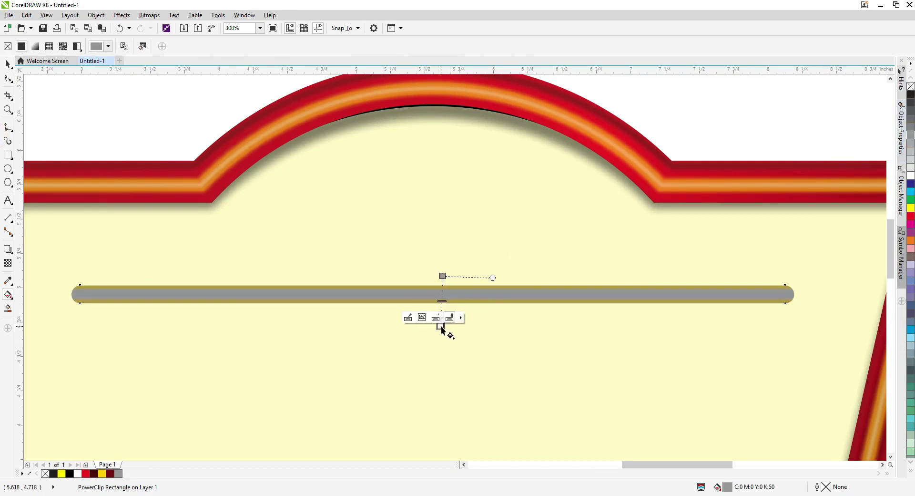
Add a dark grey colour stop at 38% of the bar's gradient and make both end stops white
{"action": "left_click_drag", "start_coordinate": [442, 327], "coordinate": [442, 295]}
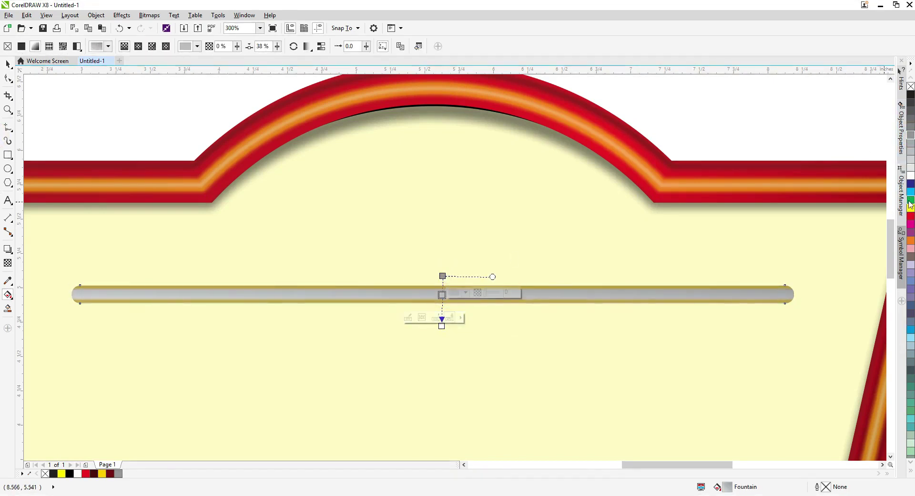
{"action": "left_click", "coordinate": [911, 123]}
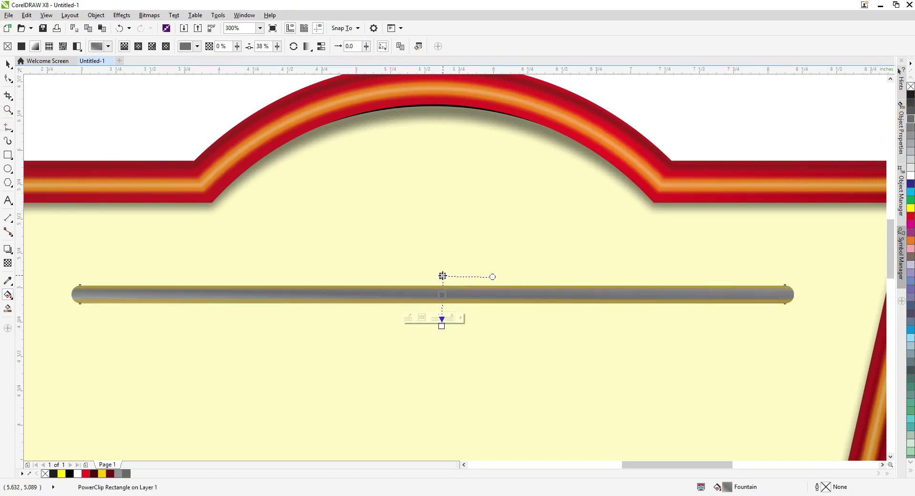
{"action": "left_click", "coordinate": [441, 326]}
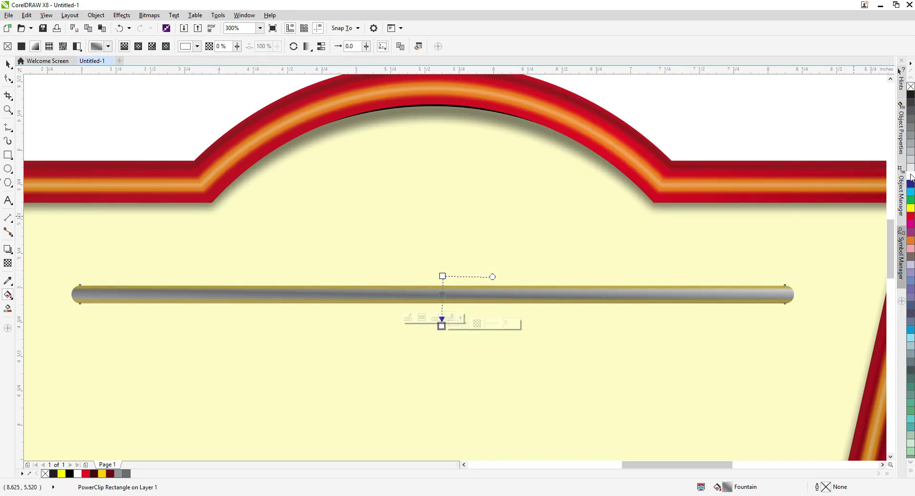
Recolour the gradient's middle stop light grey and pull both end stops in to the bar's upper and lower edges
{"action": "scroll", "coordinate": [444, 334], "scroll_direction": "up", "scroll_amount": 2}
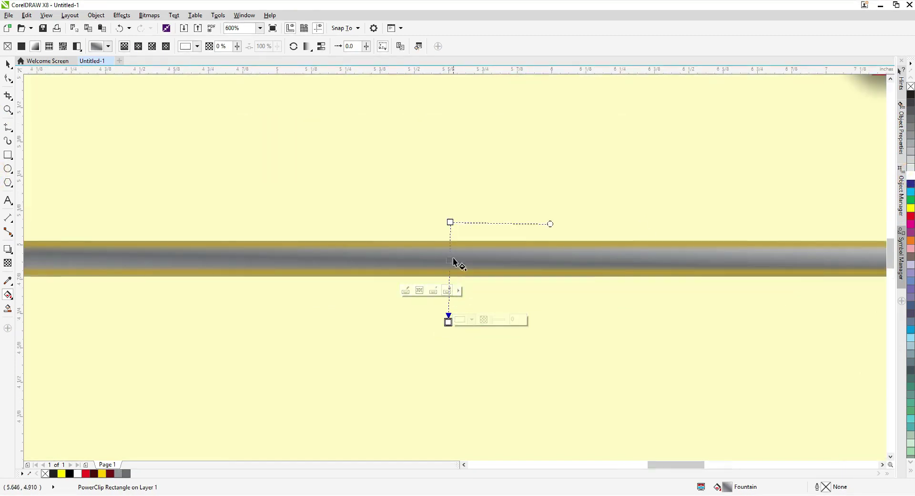
{"action": "double_click", "coordinate": [450, 260]}
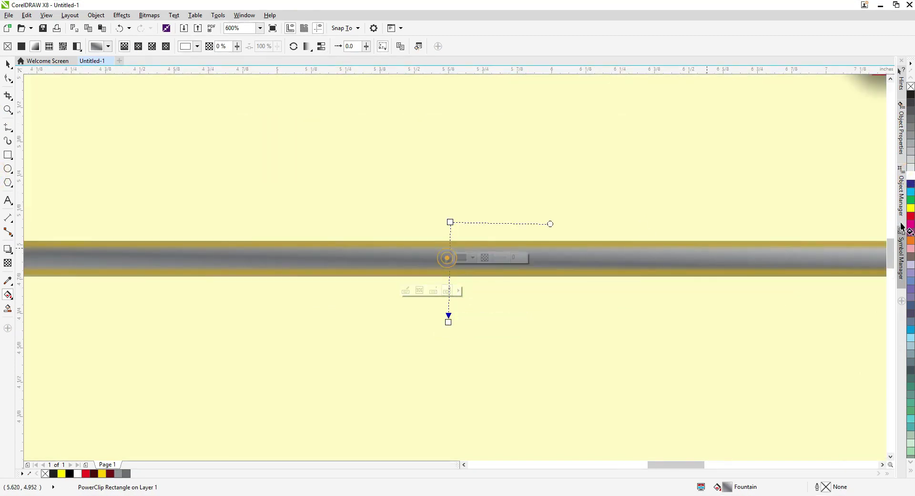
{"action": "left_click", "coordinate": [912, 152]}
{"action": "left_click_drag", "start_coordinate": [448, 321], "coordinate": [452, 286]}
{"action": "left_click_drag", "start_coordinate": [450, 221], "coordinate": [454, 245]}
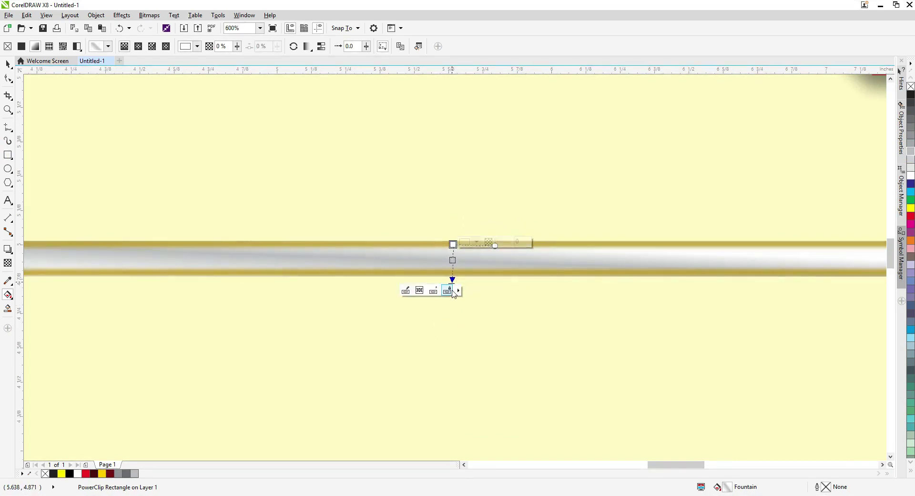
Redraw the bar's fountain fill so its gradient runs straight down between the upper and lower edges
{"action": "scroll", "coordinate": [454, 289], "scroll_direction": "up", "scroll_amount": 2}
{"action": "left_click_drag", "start_coordinate": [449, 305], "coordinate": [451, 300]}
{"action": "scroll", "coordinate": [448, 260], "scroll_direction": "down", "scroll_amount": 1}
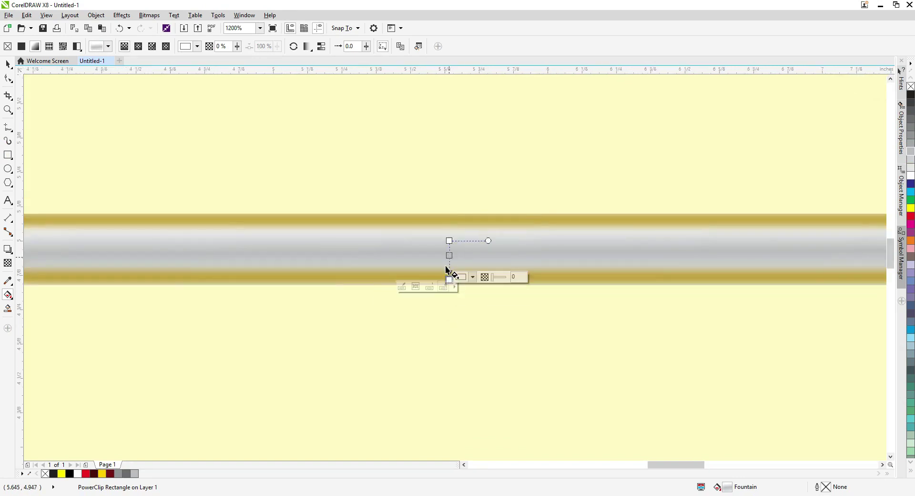
{"action": "scroll", "coordinate": [446, 266], "scroll_direction": "down", "scroll_amount": 1}
Open the bar's PowerClip contents and darken the blurred edge bitmap with brightness -48 and contrast 11
{"action": "key", "text": "space"}
{"action": "left_click", "coordinate": [463, 310]}
{"action": "left_click", "coordinate": [457, 256]}
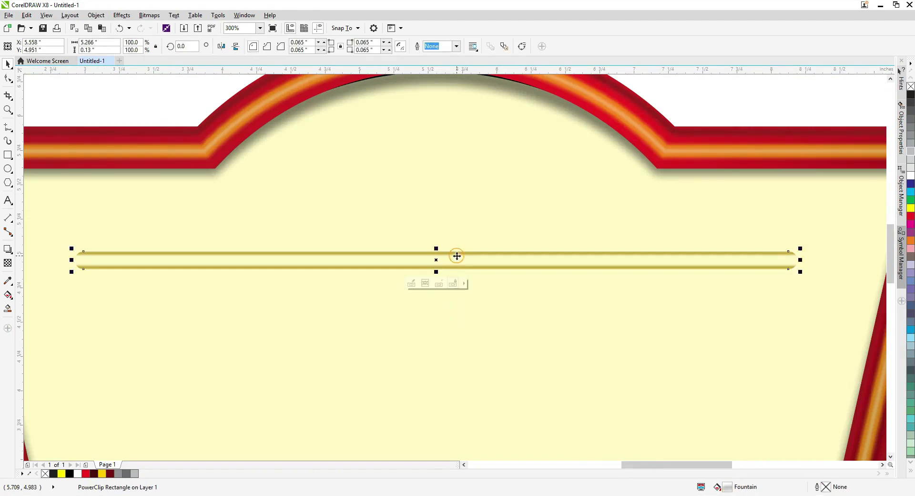
{"action": "left_click", "coordinate": [457, 256], "text": "ctrl"}
{"action": "left_click", "coordinate": [432, 252]}
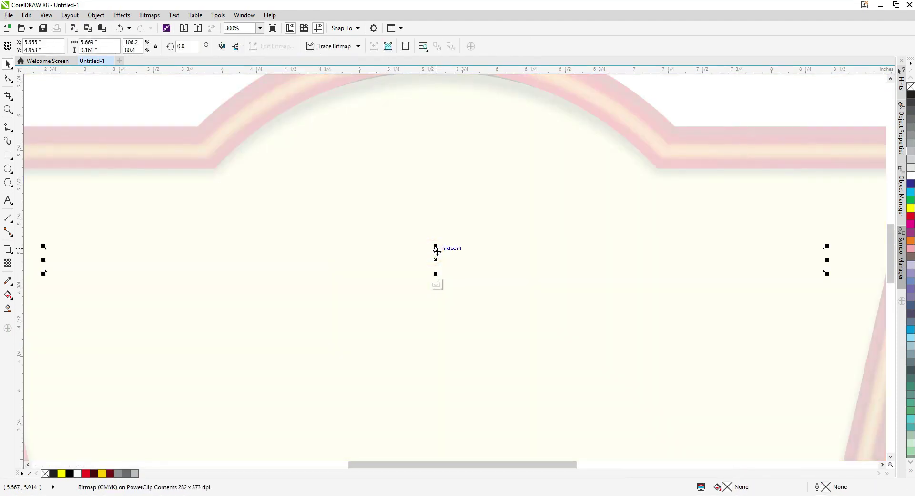
{"action": "key", "text": "ctrl+b"}
{"action": "left_click", "coordinate": [451, 227]}
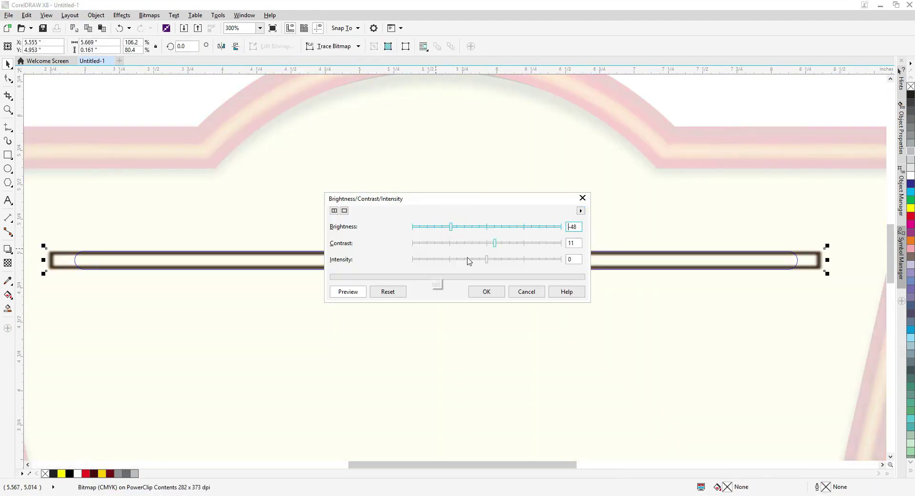
{"action": "left_click", "coordinate": [493, 292]}
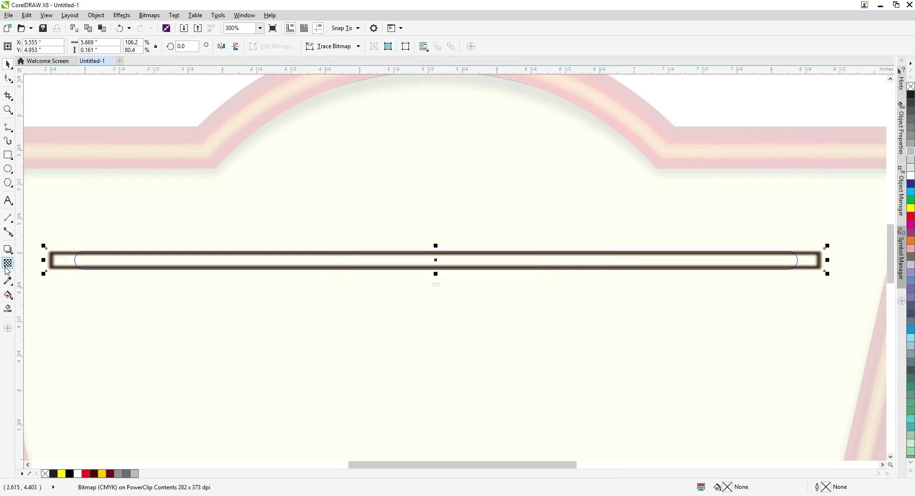
Give the darkened edge bitmap a uniform transparency of 50 and leave the PowerClip
{"action": "left_click", "coordinate": [7, 263]}
{"action": "left_click", "coordinate": [19, 46]}
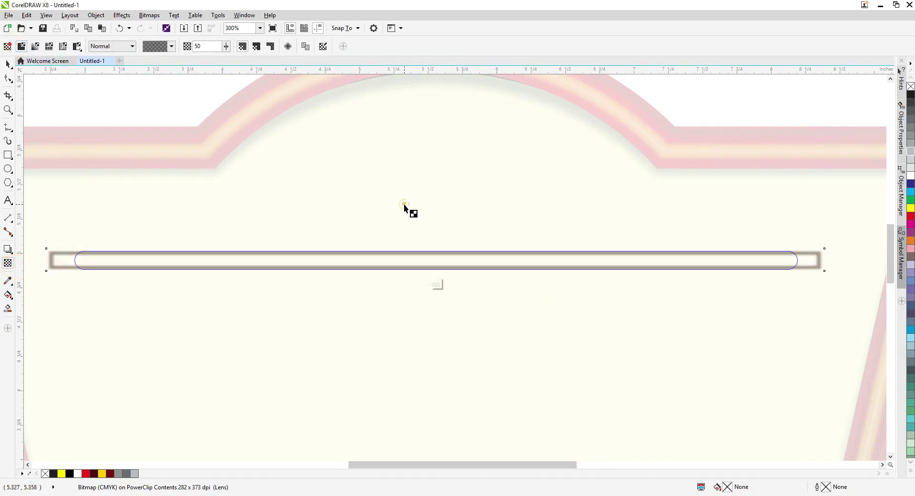
{"action": "left_click", "coordinate": [511, 298]}
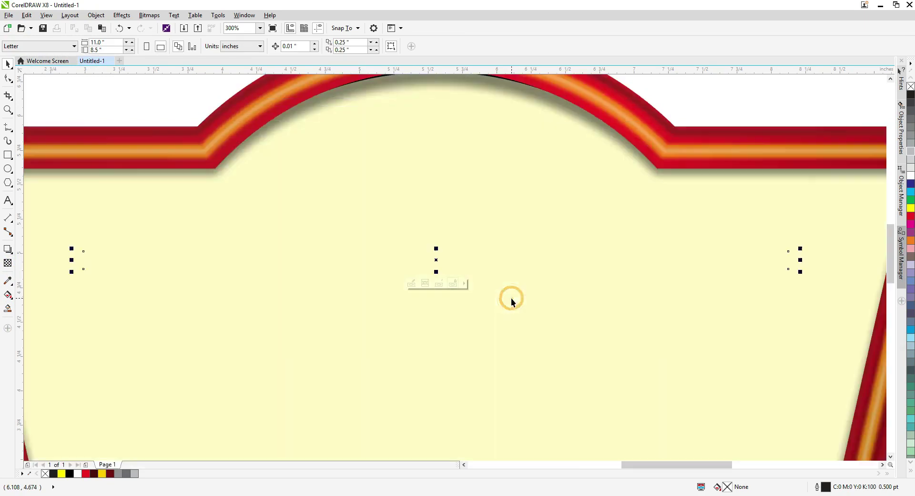
Reopen the PowerClip and narrow the edge bitmap symmetrically to about 5.357 in so it shades the bar's rounded ends
{"action": "left_click", "coordinate": [791, 260], "text": "ctrl"}
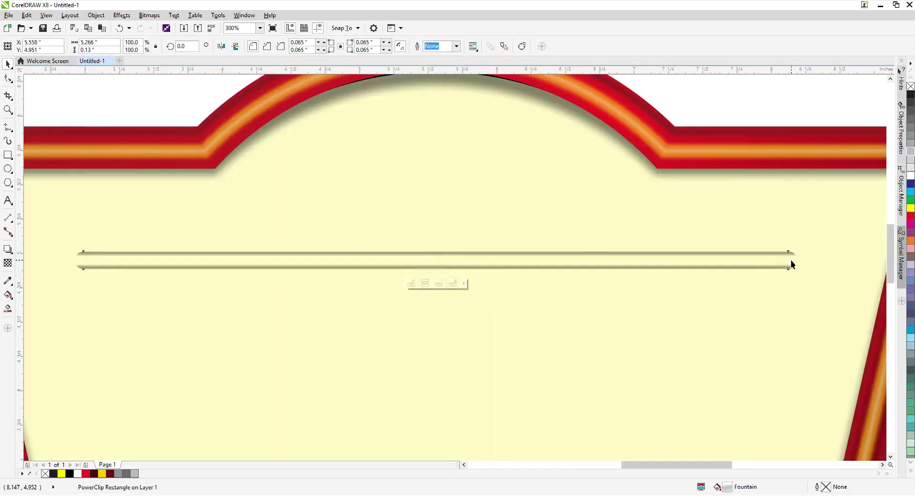
{"action": "left_click_drag", "start_coordinate": [828, 260], "coordinate": [806, 261]}
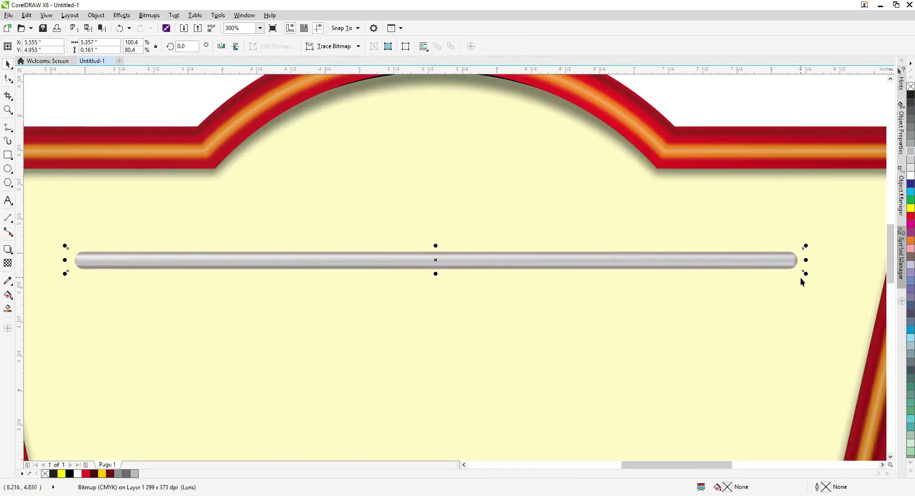
{"action": "left_click", "coordinate": [795, 282]}
Try a vertical fountain transparency on the bar and undo it
{"action": "left_click", "coordinate": [434, 256]}
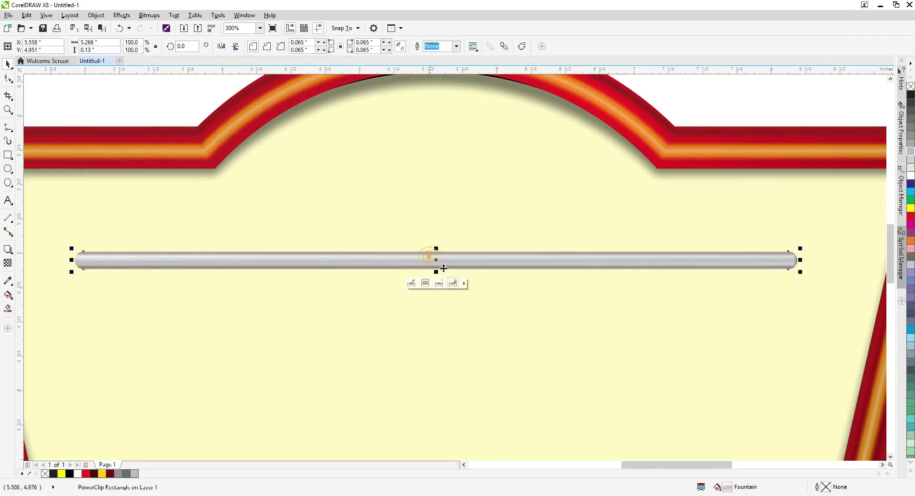
{"action": "scroll", "coordinate": [446, 269], "scroll_direction": "up", "scroll_amount": 2}
{"action": "scroll", "coordinate": [412, 256], "scroll_direction": "down", "scroll_amount": 1}
{"action": "left_click_drag", "start_coordinate": [418, 254], "coordinate": [434, 237]}
{"action": "key", "text": "ctrl+z"}
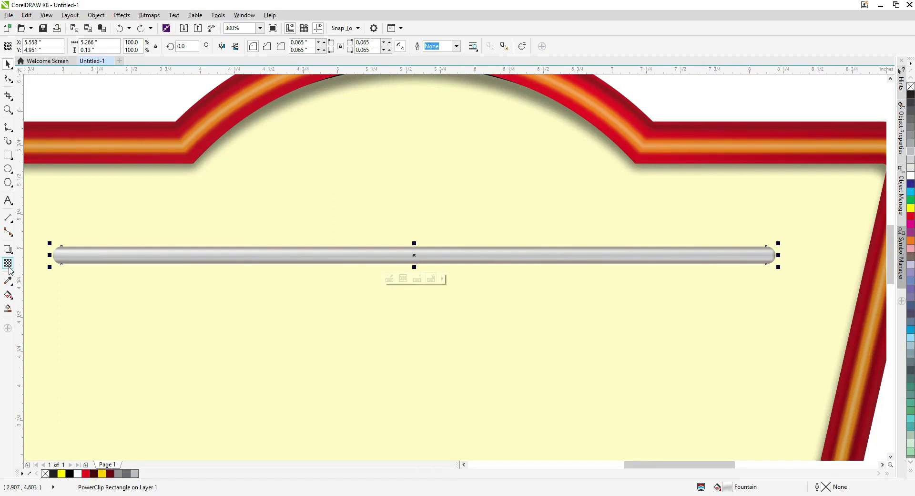
{"action": "left_click", "coordinate": [8, 263]}
{"action": "scroll", "coordinate": [393, 254], "scroll_direction": "up", "scroll_amount": 2}
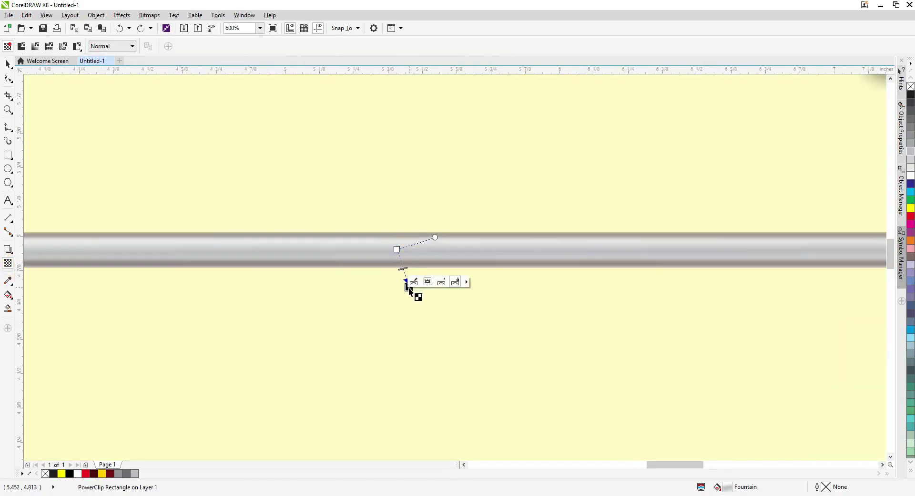
{"action": "left_click_drag", "start_coordinate": [408, 289], "coordinate": [409, 287]}
{"action": "scroll", "coordinate": [409, 287], "scroll_direction": "down", "scroll_amount": 2}
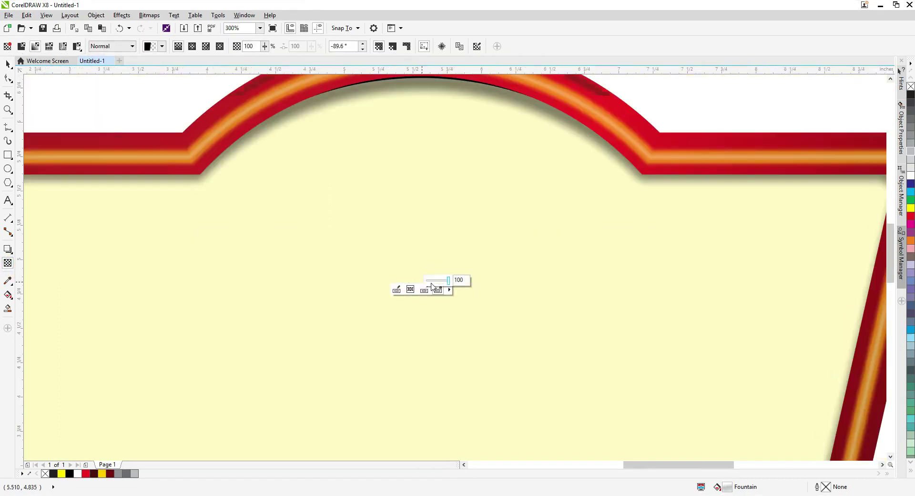
{"action": "key", "text": "ctrl+z"}
Try a short diagonal drop shadow on the bar and undo it
{"action": "key", "text": "space"}
{"action": "left_click", "coordinate": [8, 249]}
{"action": "left_click_drag", "start_coordinate": [420, 257], "coordinate": [440, 277]}
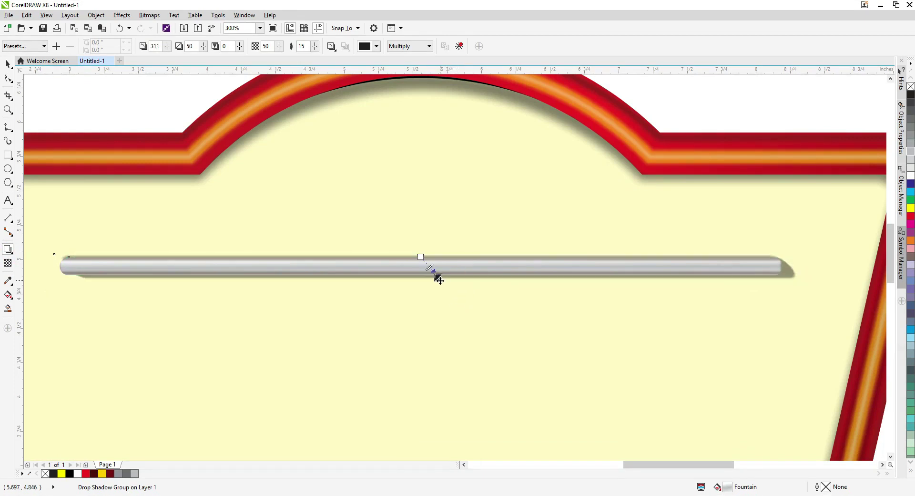
{"action": "key", "text": "ctrl+z"}
{"action": "key", "text": "ctrl+z"}
{"action": "key", "text": "ctrl+z"}
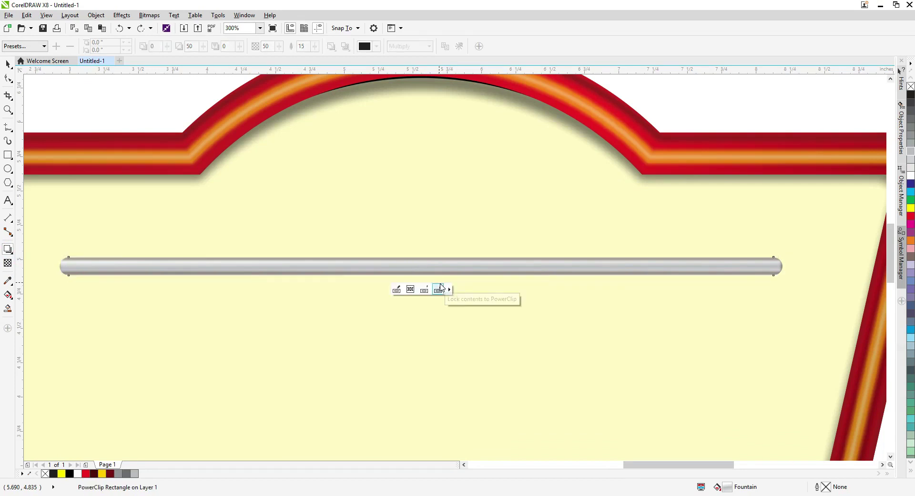
Duplicate the bar three times straight down to make a stack of four bars on the sign
{"action": "key", "text": "space"}
{"action": "scroll", "coordinate": [439, 271], "scroll_direction": "down", "scroll_amount": 2}
{"action": "left_click_drag", "start_coordinate": [439, 266], "coordinate": [443, 291]}
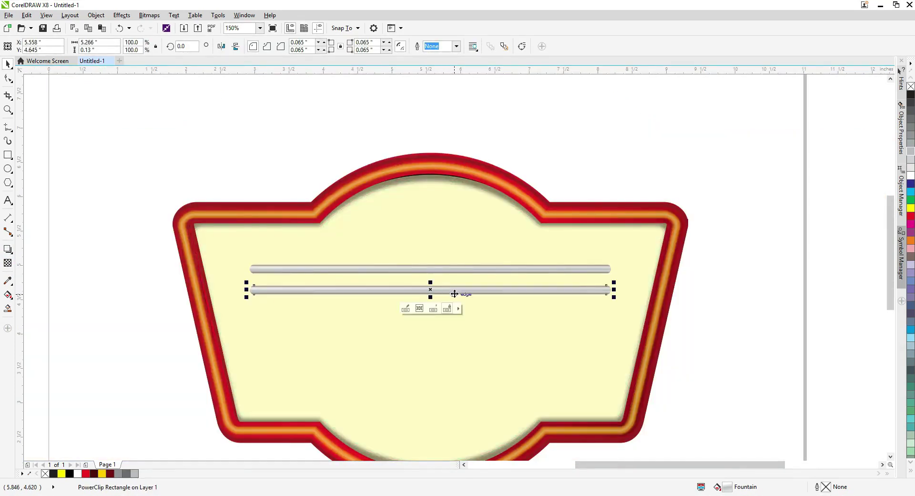
{"action": "key", "text": "ctrl+d"}
{"action": "left_click", "coordinate": [433, 291]}
{"action": "left_click_drag", "start_coordinate": [456, 274], "coordinate": [449, 326]}
{"action": "key", "text": "ctrl+d"}
Select all four bars and distribute their centres evenly in the vertical direction
{"action": "left_click_drag", "start_coordinate": [133, 239], "coordinate": [673, 387]}
{"action": "key", "text": "shift+c"}
{"action": "key", "text": "e"}
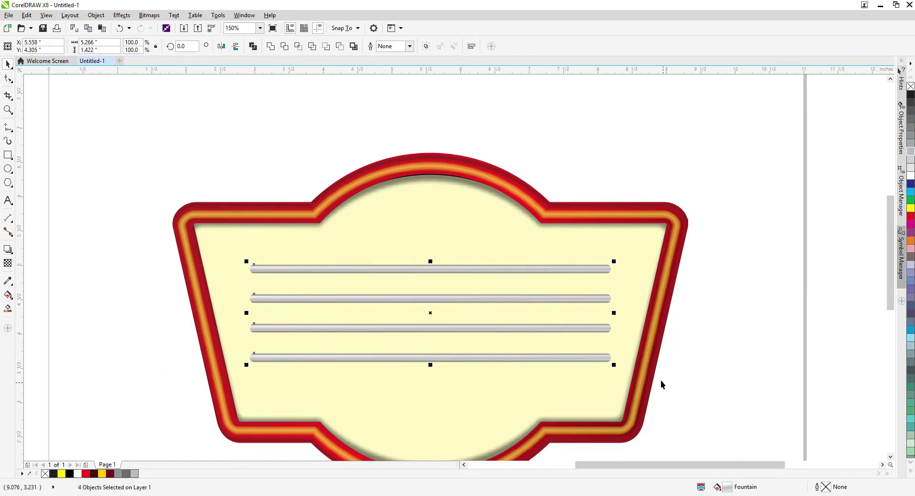
{"action": "left_click", "coordinate": [627, 328]}
Shorten the three lower bars symmetrically about their centres, each one narrower than the bar above it
{"action": "left_click", "coordinate": [595, 357]}
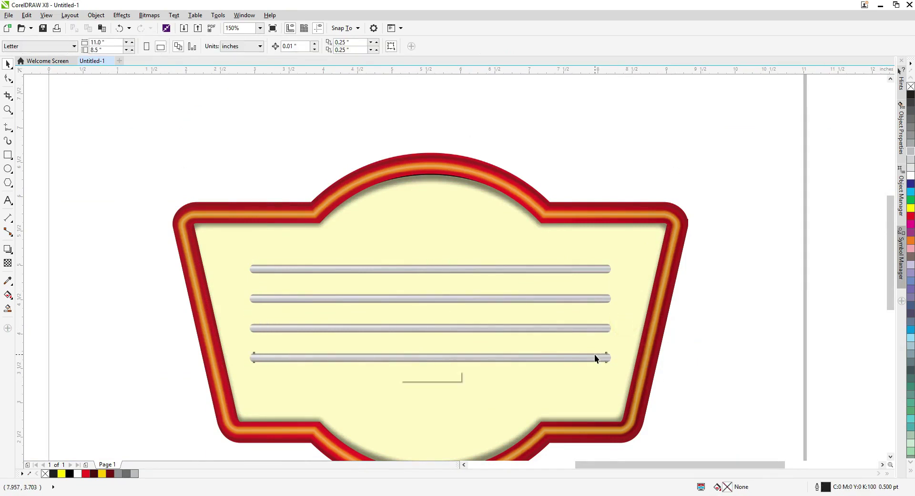
{"action": "left_click_drag", "start_coordinate": [615, 358], "coordinate": [595, 361]}
{"action": "left_click", "coordinate": [602, 330]}
{"action": "left_click_drag", "start_coordinate": [614, 329], "coordinate": [596, 329]}
{"action": "left_click", "coordinate": [604, 299]}
{"action": "left_click_drag", "start_coordinate": [612, 297], "coordinate": [582, 361]}
{"action": "left_click", "coordinate": [591, 327]}
{"action": "left_click", "coordinate": [587, 357]}
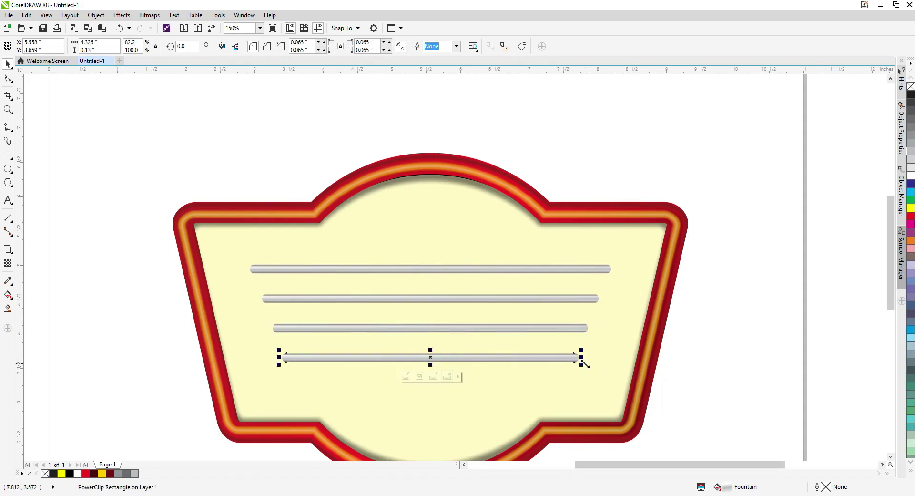
Group the four bars and centre the group vertically on the sign's cream panel
{"action": "left_click", "coordinate": [574, 328], "text": "shift"}
{"action": "left_click", "coordinate": [574, 299], "text": "shift"}
{"action": "left_click", "coordinate": [576, 270], "text": "shift"}
{"action": "key", "text": "ctrl+g"}
{"action": "left_click", "coordinate": [588, 245], "text": "shift"}
{"action": "key", "text": "e"}
{"action": "left_click", "coordinate": [711, 286]}
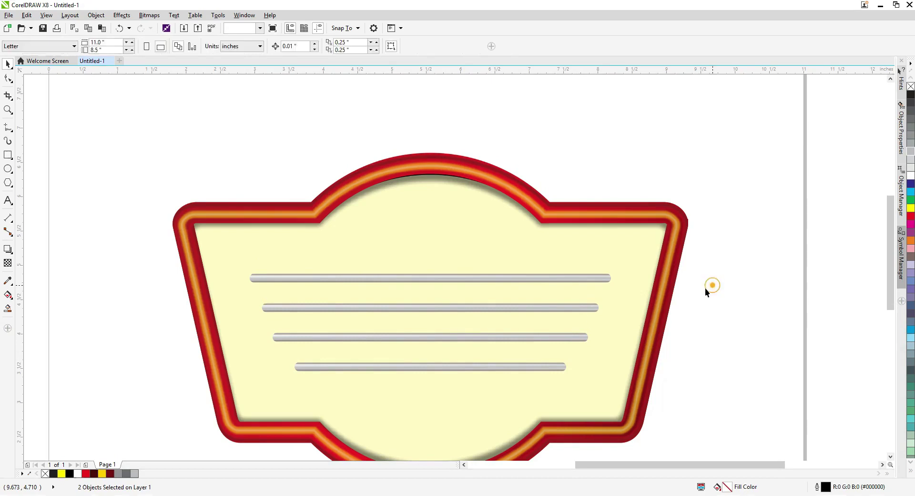
Draw an ellipse above the sign's top arch and set its size to 0.1 by 0.1 in
{"action": "scroll", "coordinate": [488, 325], "scroll_direction": "down", "scroll_amount": 1}
{"action": "scroll", "coordinate": [557, 343], "scroll_direction": "down", "scroll_amount": 1}
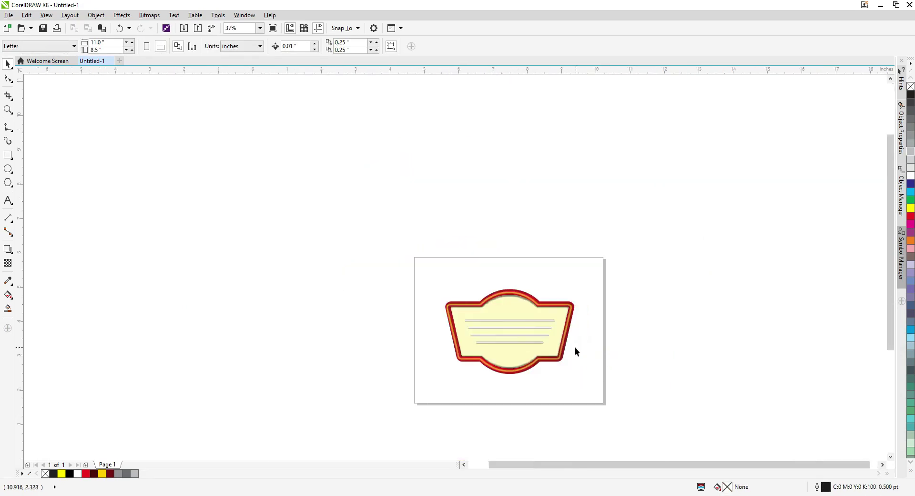
{"action": "scroll", "coordinate": [576, 348], "scroll_direction": "up", "scroll_amount": 1}
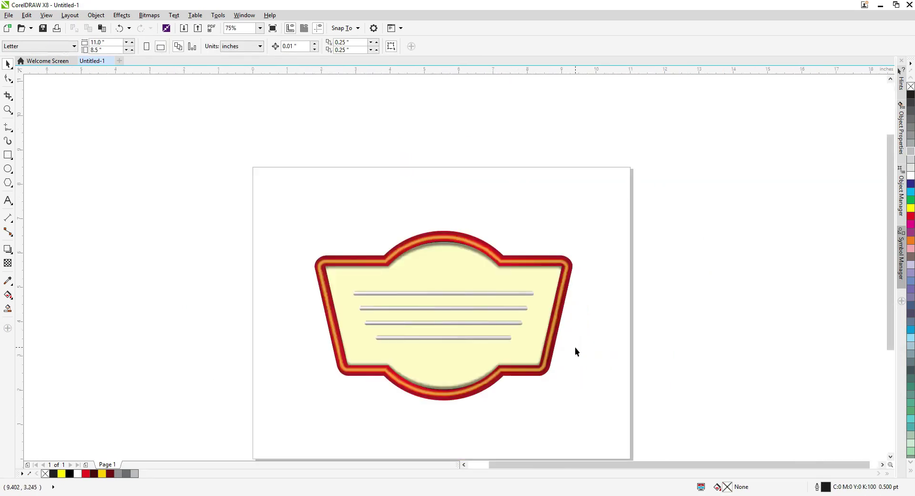
{"action": "scroll", "coordinate": [448, 221], "scroll_direction": "up", "scroll_amount": 2}
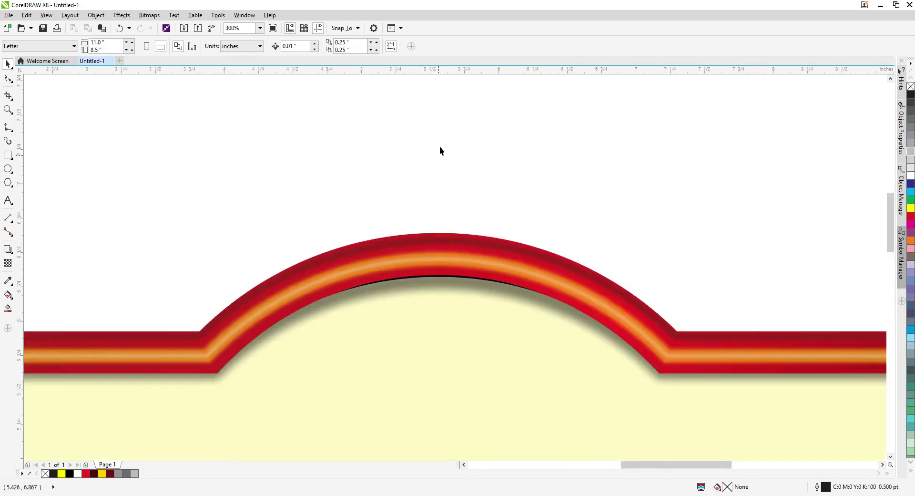
{"action": "scroll", "coordinate": [441, 143], "scroll_direction": "up", "scroll_amount": 1}
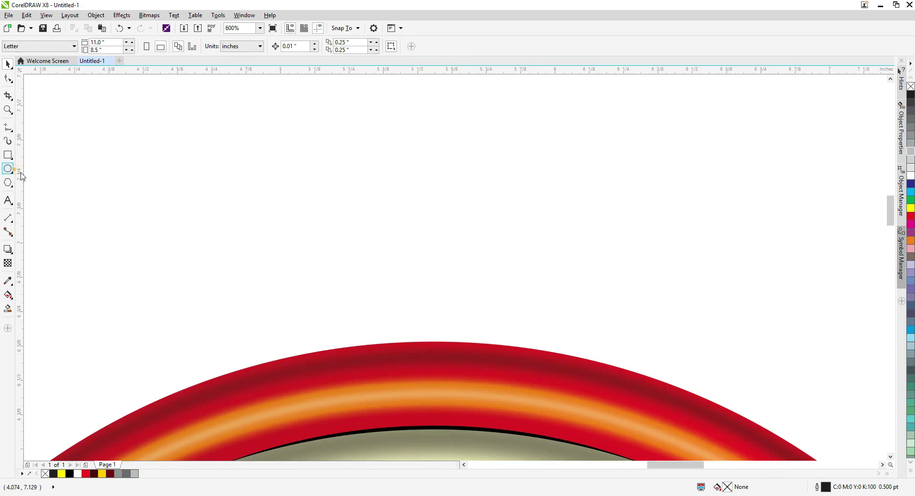
{"action": "scroll", "coordinate": [307, 164], "scroll_direction": "down", "scroll_amount": 1}
{"action": "mouse_move", "coordinate": [302, 151]}
{"action": "left_mouse_down"}
{"action": "mouse_move", "coordinate": [378, 211]}
{"action": "mouse_move", "coordinate": [369, 228]}
{"action": "left_mouse_up"}
{"action": "key", "text": "space"}
{"action": "left_click", "coordinate": [98, 42]}
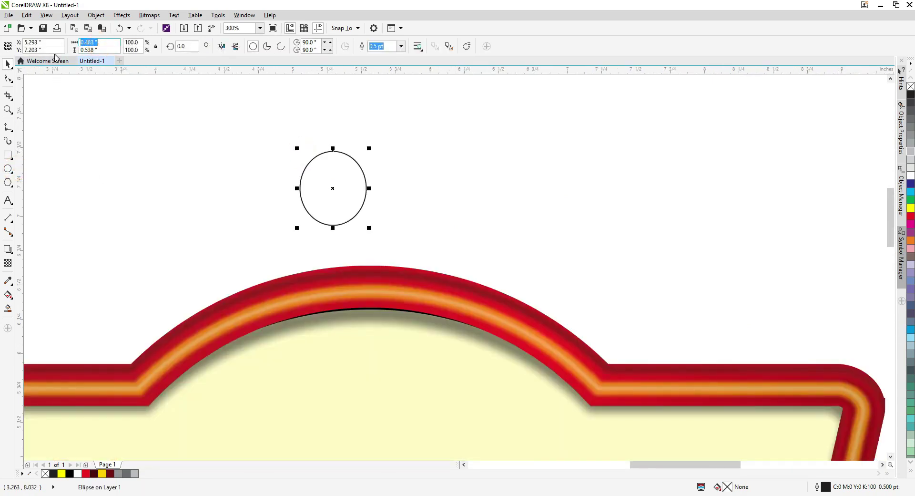
{"action": "type", "text": "0.1"}
{"action": "key", "text": "Tab"}
{"action": "type", "text": "0.1"}
{"action": "key", "text": "Return"}
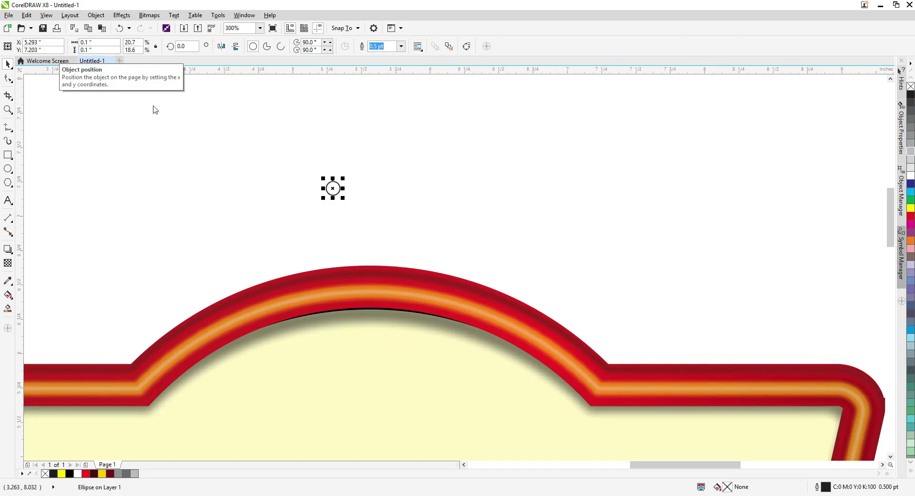
Move the small circle onto the arch's orange band and give it a golden yellow fill and outline (C0 M19 Y100 K0)
{"action": "left_click_drag", "start_coordinate": [323, 188], "coordinate": [363, 292]}
{"action": "key", "text": "ctrl+z"}
{"action": "scroll", "coordinate": [363, 292], "scroll_direction": "up", "scroll_amount": 2}
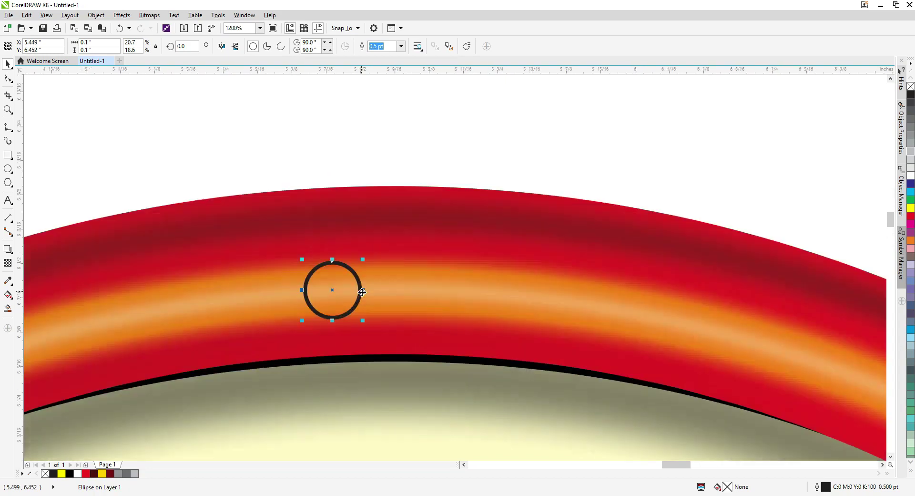
{"action": "left_click", "coordinate": [102, 474]}
{"action": "right_click", "coordinate": [102, 474]}
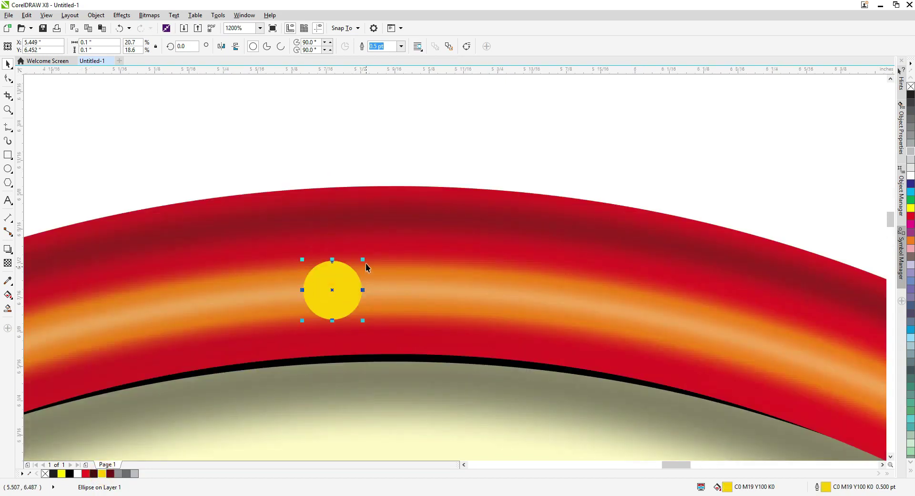
Add two larger concentric copies behind the yellow circle: a white one about 0.163 in and an orange-tinted one about 0.203 in wide
{"action": "left_click_drag", "start_coordinate": [366, 261], "coordinate": [395, 246]}
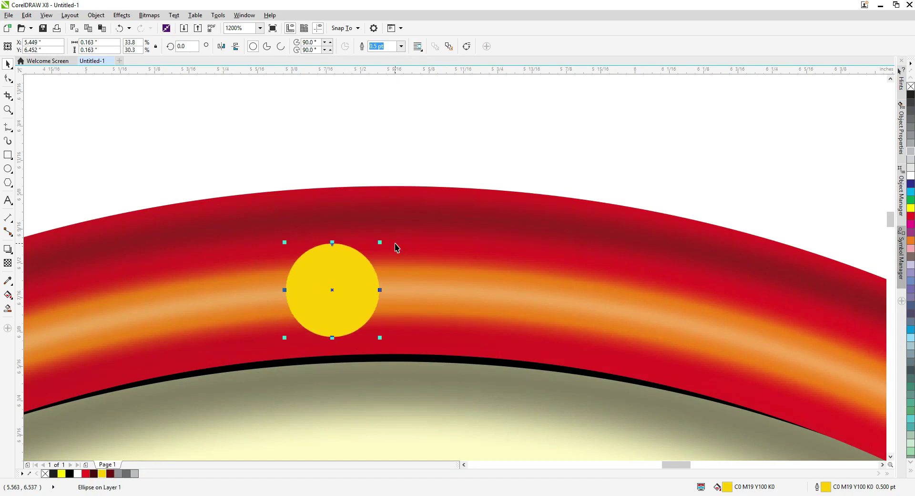
{"action": "left_click", "coordinate": [79, 473]}
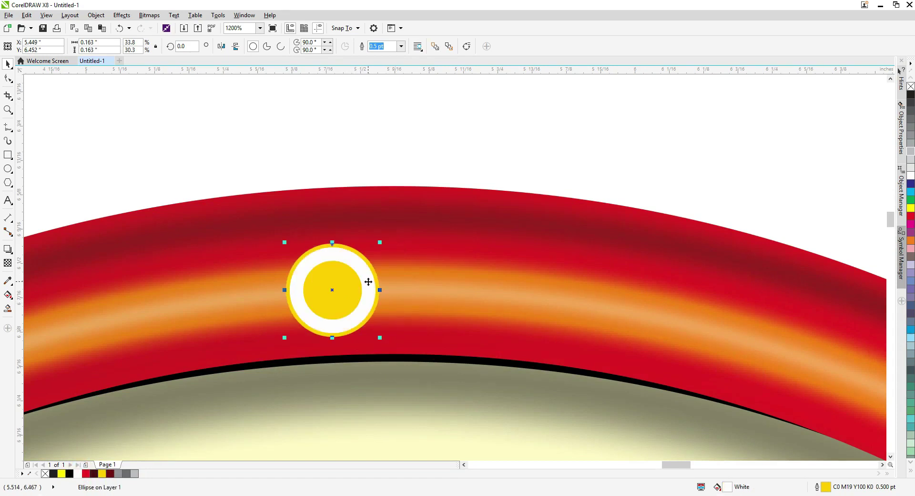
{"action": "left_click_drag", "start_coordinate": [380, 246], "coordinate": [391, 236]}
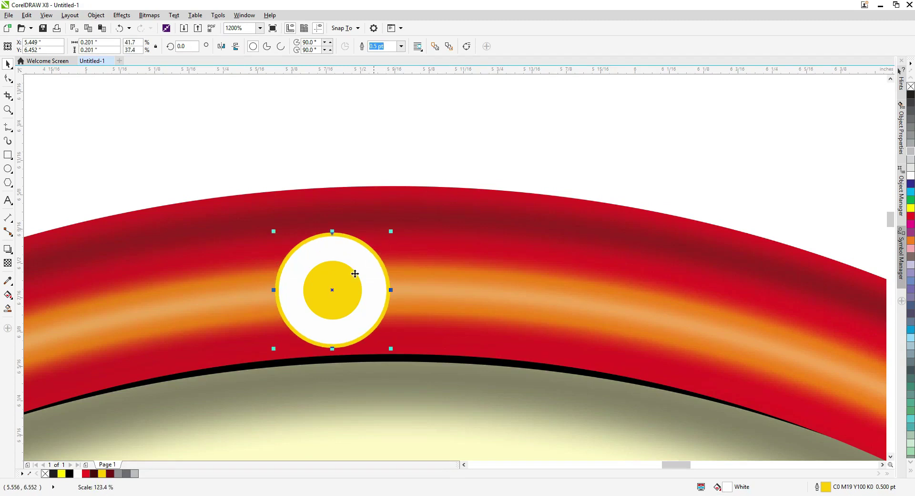
{"action": "left_click", "coordinate": [101, 474]}
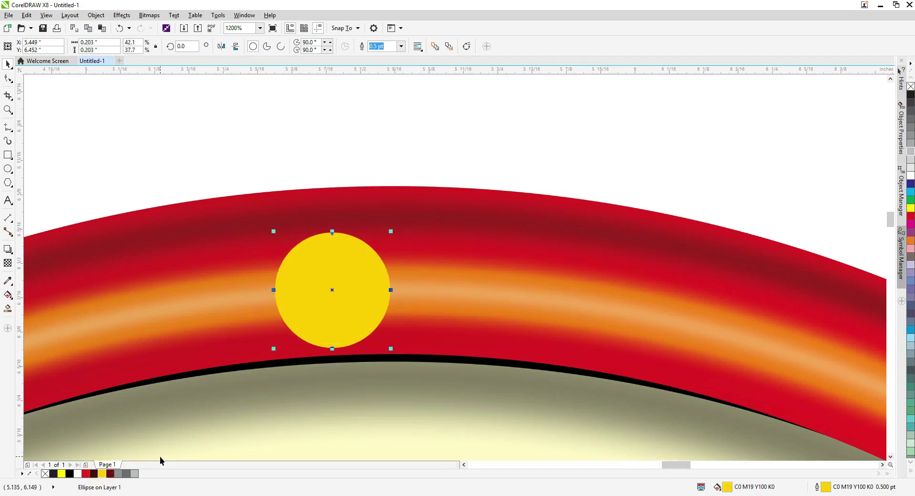
{"action": "key", "text": "ctrl+Page_Down"}
{"action": "left_click", "coordinate": [86, 473], "text": "ctrl"}
{"action": "left_click", "coordinate": [87, 473], "text": "ctrl"}
{"action": "left_click", "coordinate": [87, 473], "text": "ctrl"}
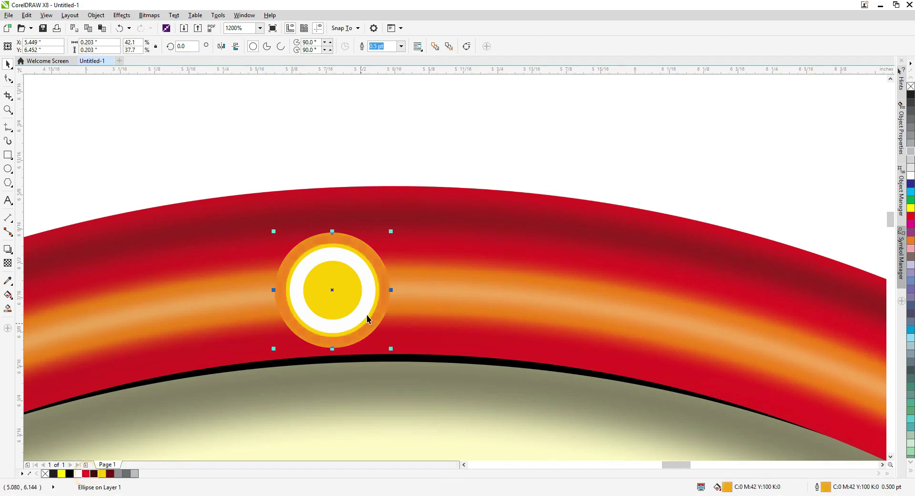
Add another concentric copy about 0.285 in wide, fill it white and send it behind the other circles
{"action": "left_click_drag", "start_coordinate": [394, 232], "coordinate": [417, 210]}
{"action": "left_click", "coordinate": [78, 474]}
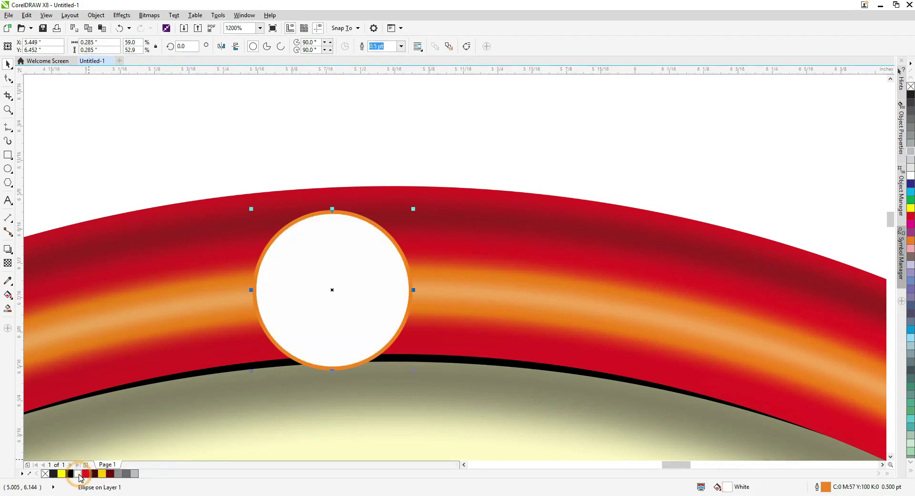
{"action": "key", "text": "ctrl+Page_Down"}
{"action": "key", "text": "ctrl+Page_Down"}
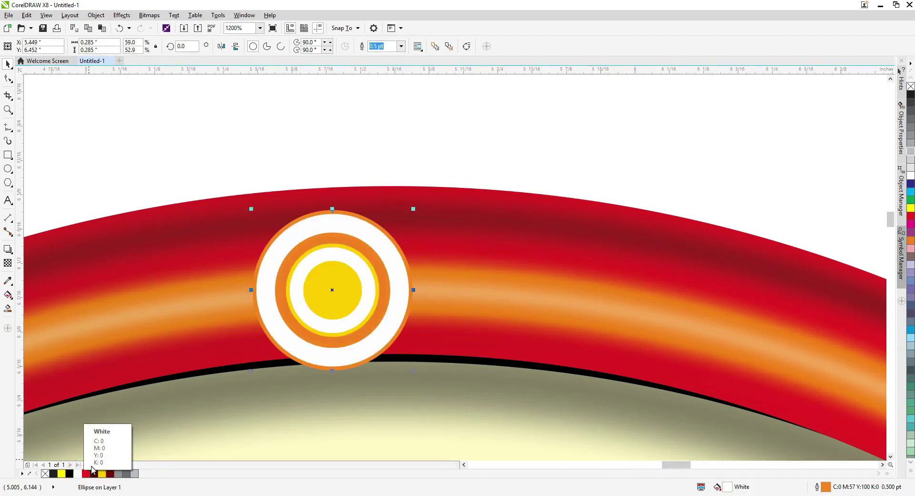
Move the whole circle stack up slightly on the arch and add a dark red centre circle about 0.053 in wide (C31 M100 Y100 K43)
{"action": "left_click_drag", "start_coordinate": [145, 164], "coordinate": [479, 454]}
{"action": "left_click_drag", "start_coordinate": [331, 327], "coordinate": [323, 303]}
{"action": "left_click", "coordinate": [344, 268]}
{"action": "left_click_drag", "start_coordinate": [361, 248], "coordinate": [365, 264]}
{"action": "key", "text": "ctrl+z"}
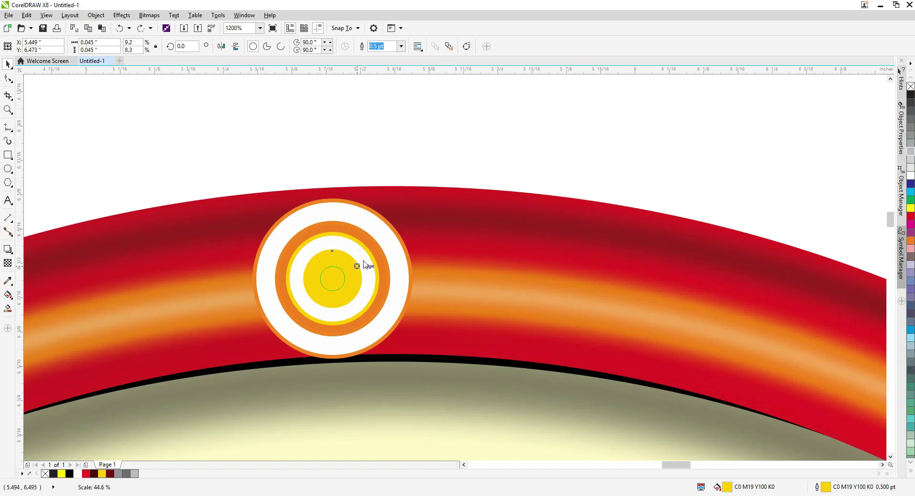
{"action": "left_click", "coordinate": [113, 474]}
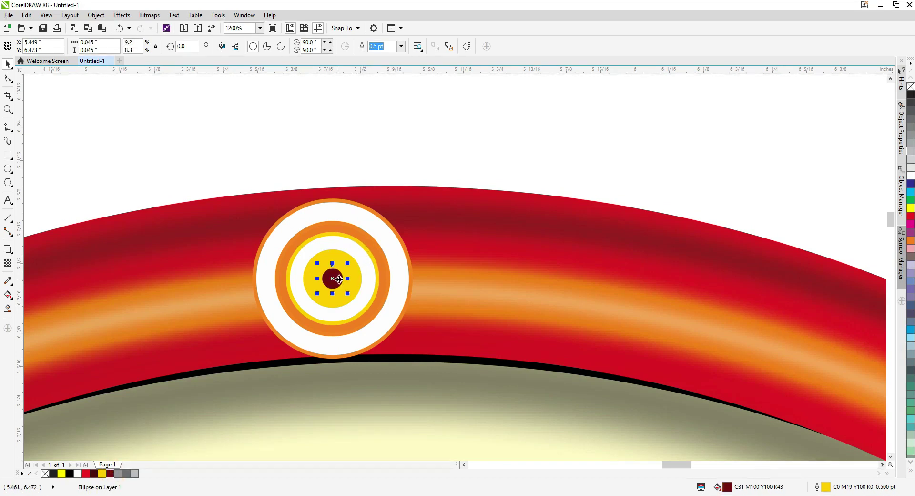
{"action": "scroll", "coordinate": [350, 302], "scroll_direction": "up", "scroll_amount": 1}
{"action": "left_click_drag", "start_coordinate": [356, 310], "coordinate": [363, 311]}
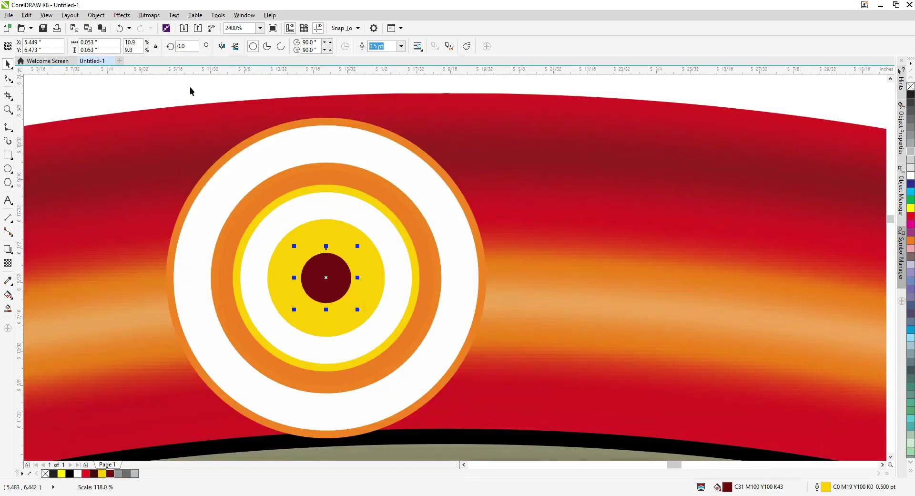
{"action": "left_click", "coordinate": [149, 15]}
{"action": "left_click", "coordinate": [159, 27]}
{"action": "left_click", "coordinate": [149, 15]}
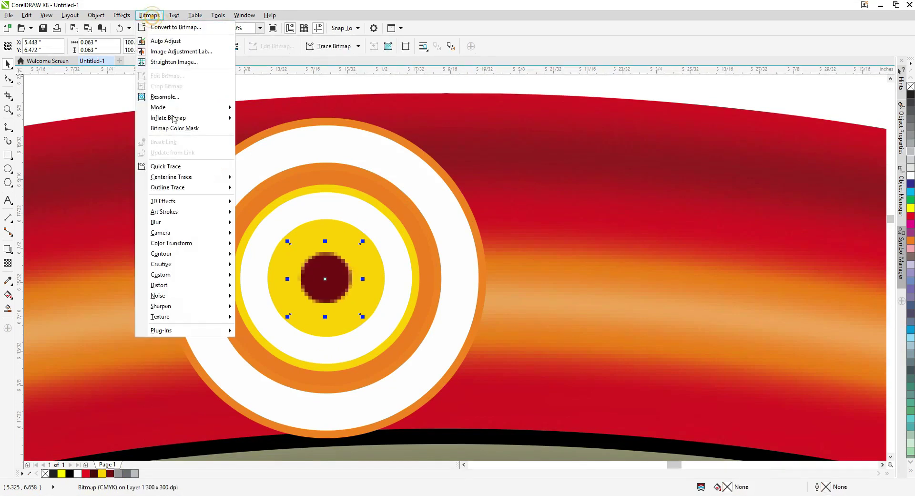
{"action": "mouse_move", "coordinate": [170, 224]}
{"action": "left_click", "coordinate": [272, 224]}
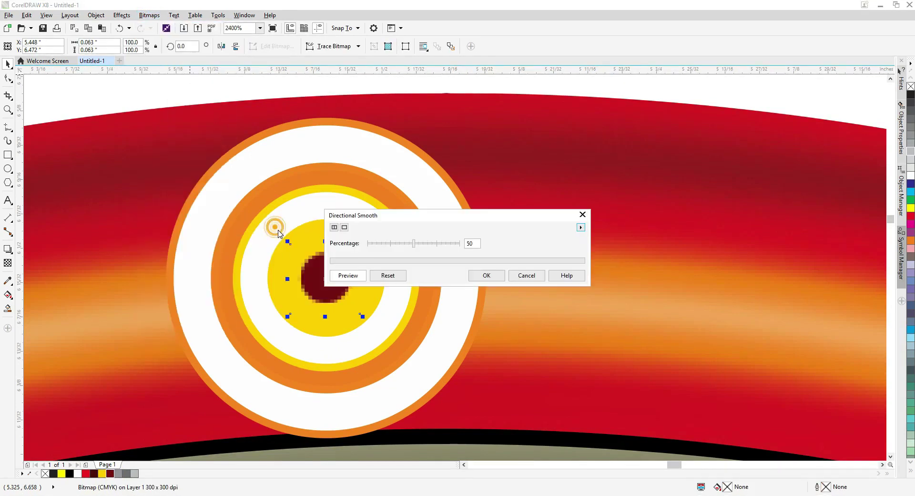
{"action": "left_click", "coordinate": [537, 276]}
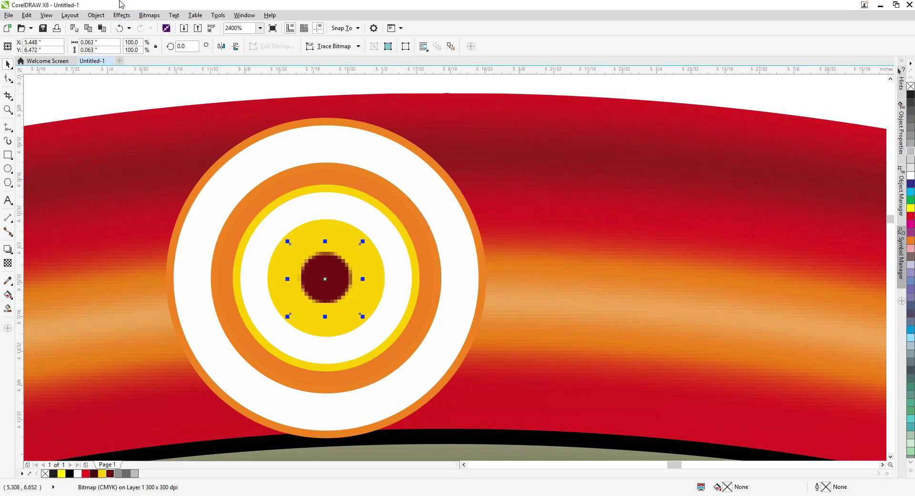
{"action": "key", "text": "ctrl+z"}
Convert the dark red centre circle to a 400 dpi CMYK bitmap with transparent background and apply a 3-pixel Gaussian Blur
{"action": "left_click", "coordinate": [150, 16]}
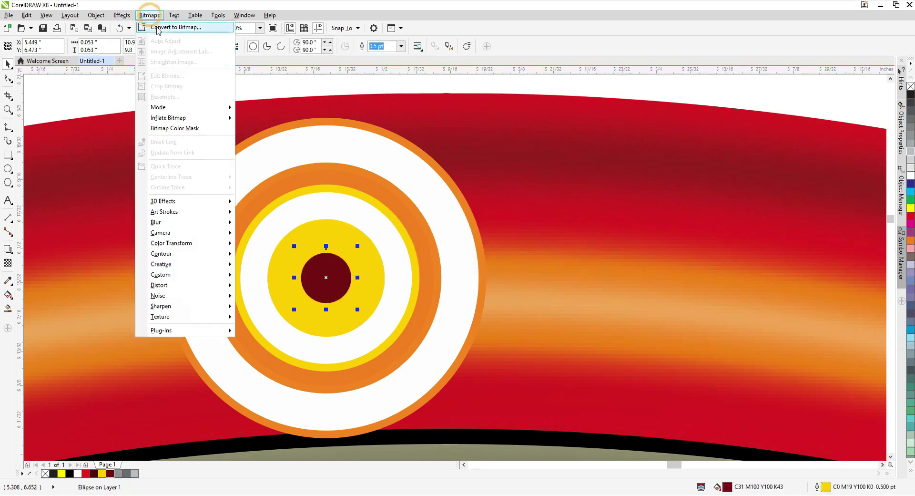
{"action": "left_click", "coordinate": [159, 28]}
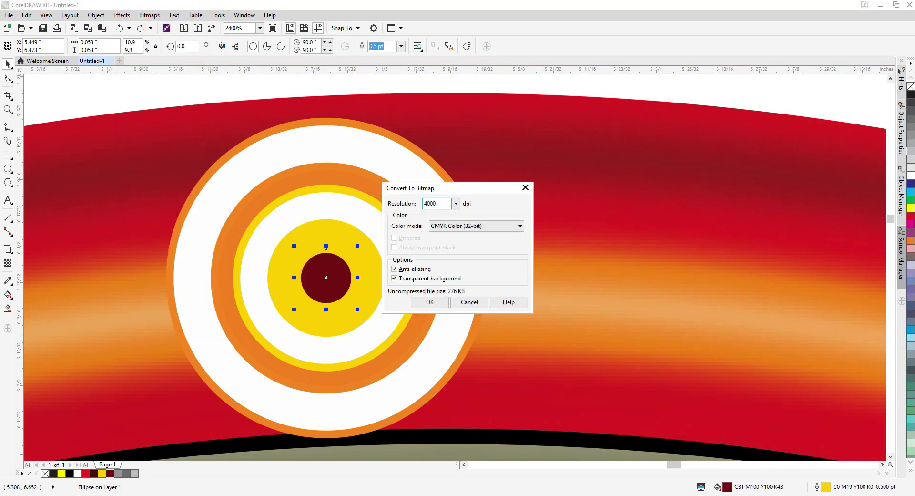
{"action": "key", "text": "Return"}
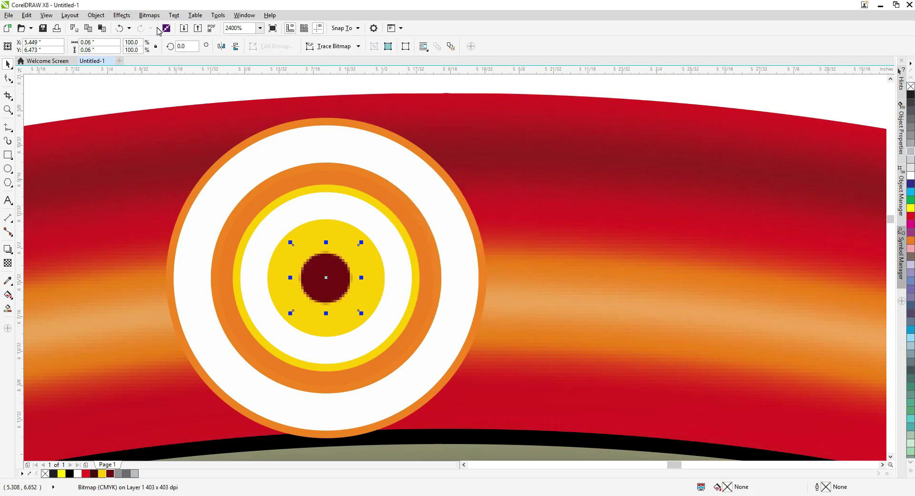
{"action": "left_click", "coordinate": [161, 17]}
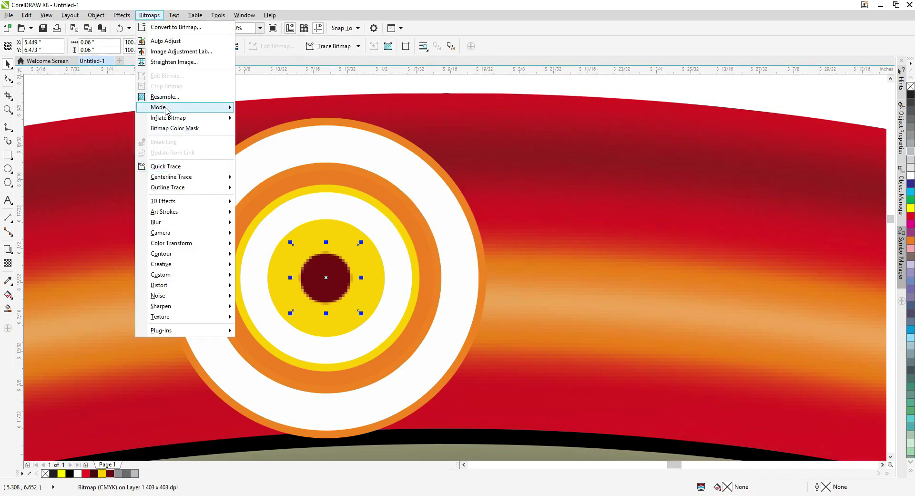
{"action": "left_click", "coordinate": [265, 233]}
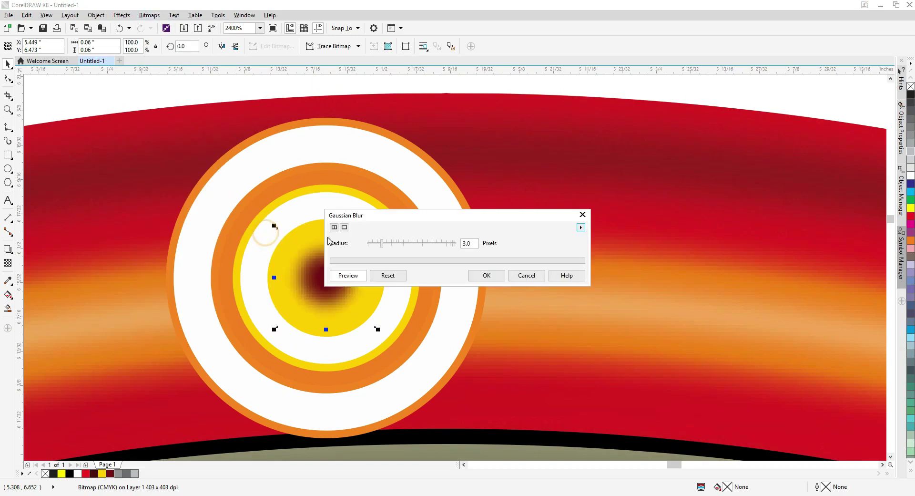
{"action": "left_click", "coordinate": [473, 277]}
Convert the yellow circle around the dark centre to a bitmap and soften it with a 3-pixel Gaussian Blur
{"action": "left_click", "coordinate": [338, 222]}
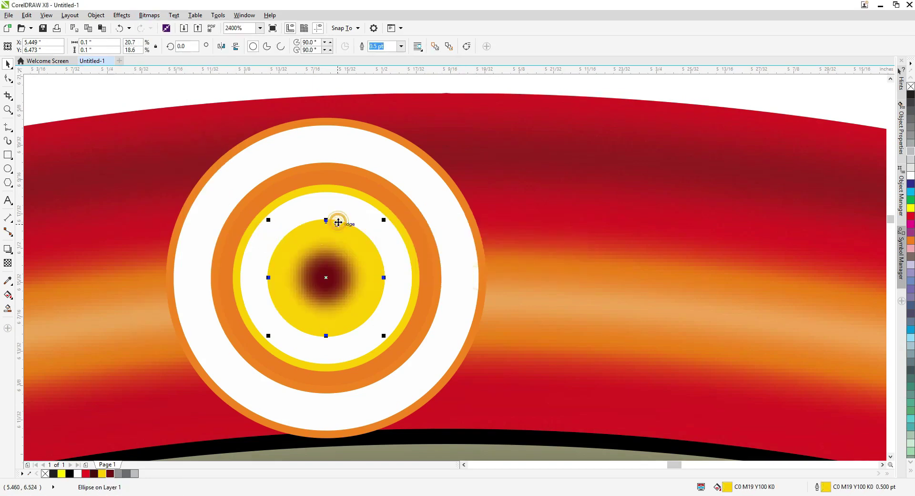
{"action": "left_click", "coordinate": [351, 220]}
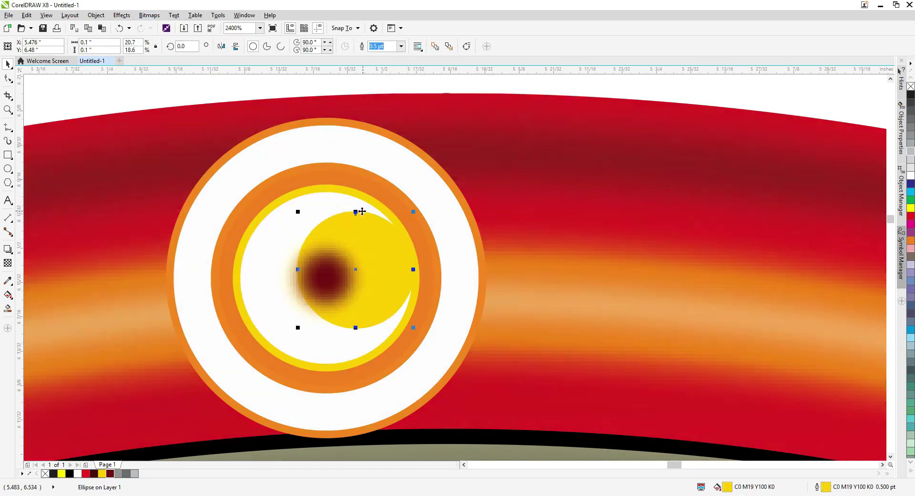
{"action": "left_click", "coordinate": [150, 15]}
{"action": "left_click", "coordinate": [167, 28]}
{"action": "left_click", "coordinate": [149, 15]}
{"action": "left_click", "coordinate": [165, 223]}
{"action": "left_click", "coordinate": [268, 234]}
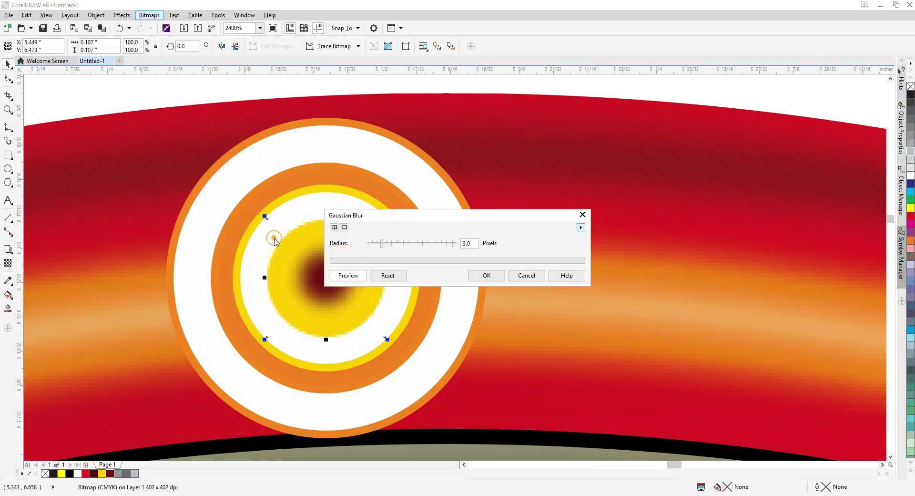
{"action": "left_click", "coordinate": [487, 275]}
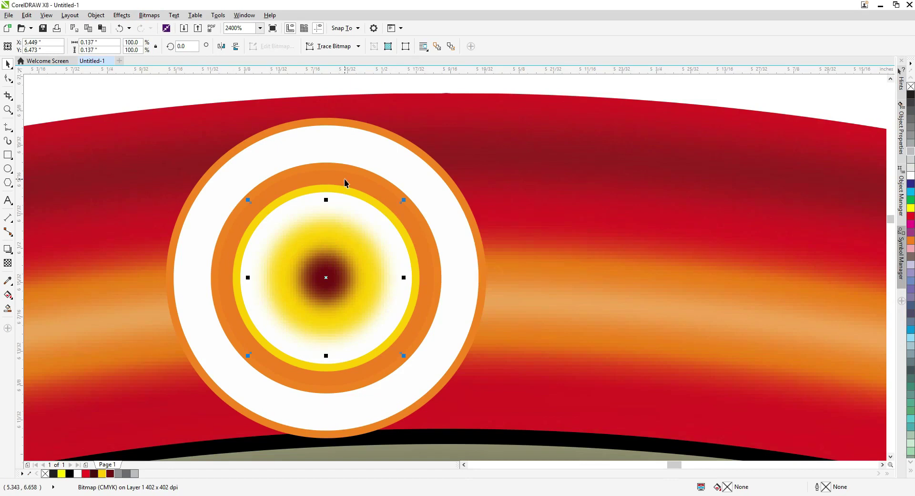
Convert the inner white circle with the yellow outline to a bitmap and apply a Gaussian Blur of 3 pixels
{"action": "left_click", "coordinate": [329, 190]}
{"action": "left_click", "coordinate": [148, 14]}
{"action": "left_click", "coordinate": [152, 27]}
{"action": "key", "text": "Return"}
{"action": "left_click", "coordinate": [149, 16]}
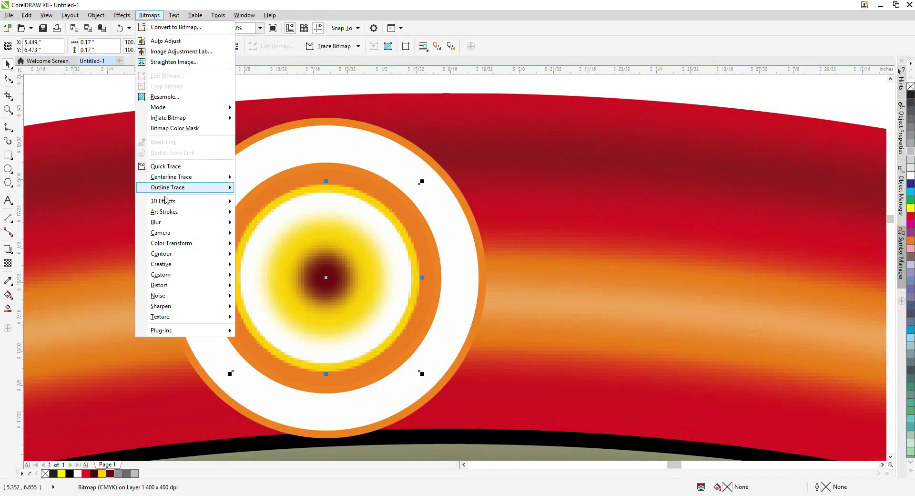
{"action": "mouse_move", "coordinate": [158, 222]}
{"action": "left_click", "coordinate": [279, 238]}
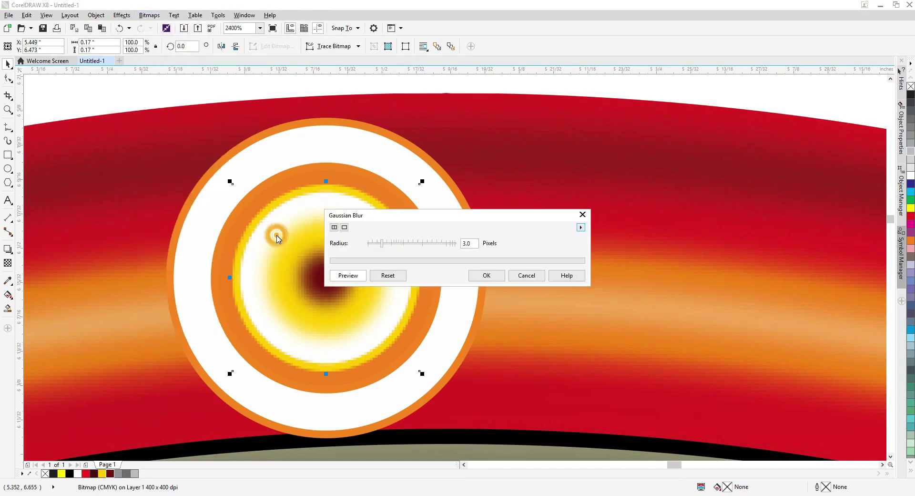
{"action": "key", "text": "Return"}
Convert the orange circle to a bitmap and blur its edge with a Gaussian Blur of 3 pixels
{"action": "left_click", "coordinate": [303, 164]}
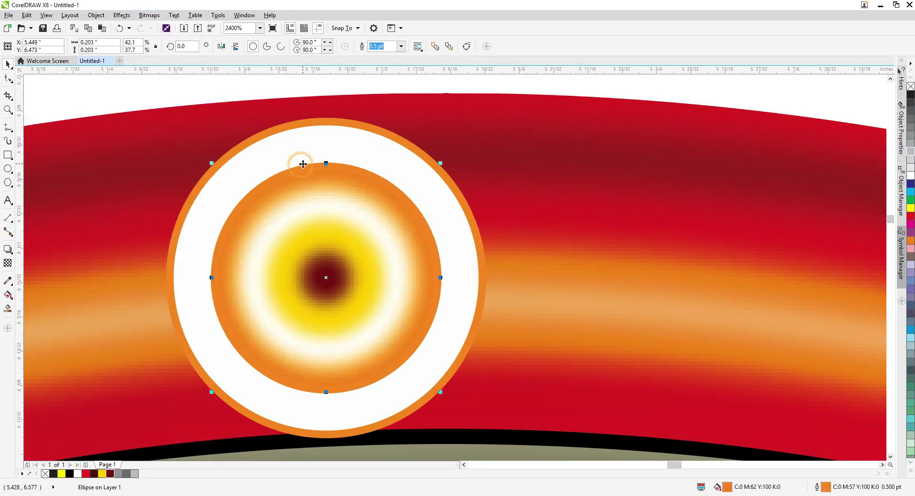
{"action": "left_click_drag", "start_coordinate": [303, 164], "coordinate": [337, 153]}
{"action": "key", "text": "ctrl+z"}
{"action": "left_click", "coordinate": [149, 16]}
{"action": "left_click", "coordinate": [159, 27]}
{"action": "key", "text": "Return"}
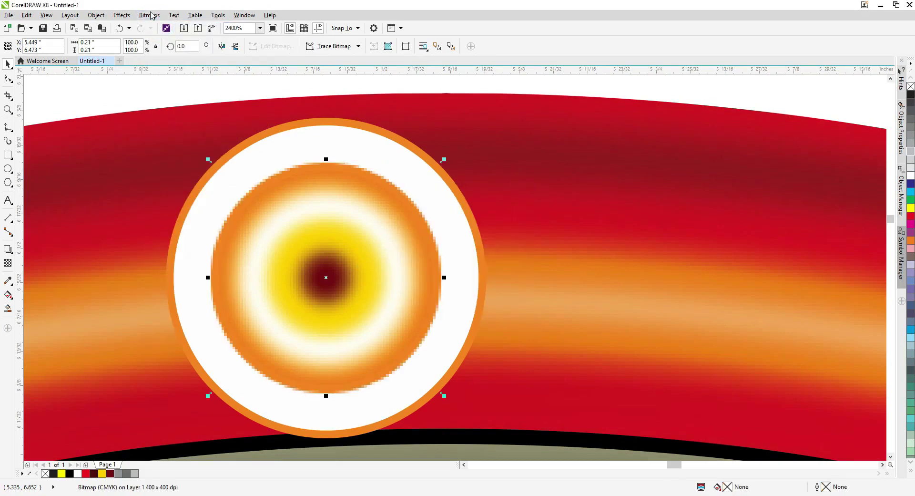
{"action": "left_click", "coordinate": [151, 16]}
{"action": "left_click", "coordinate": [179, 224]}
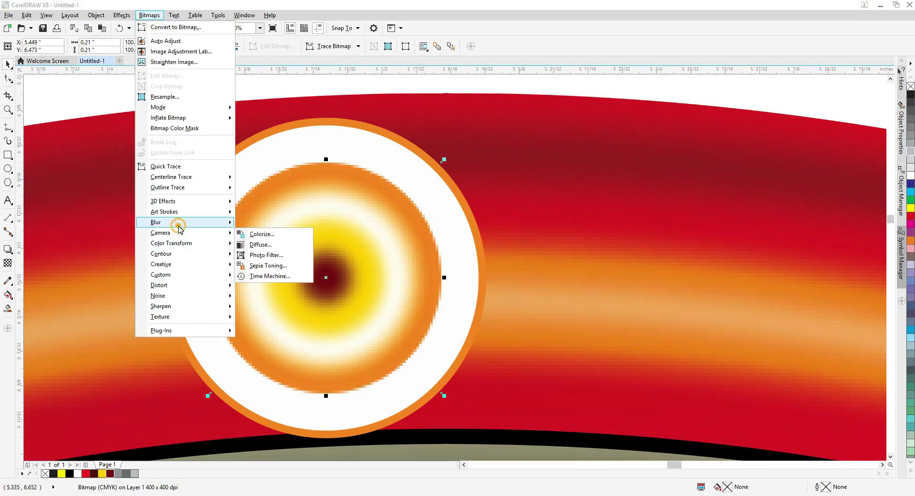
{"action": "left_click", "coordinate": [284, 237]}
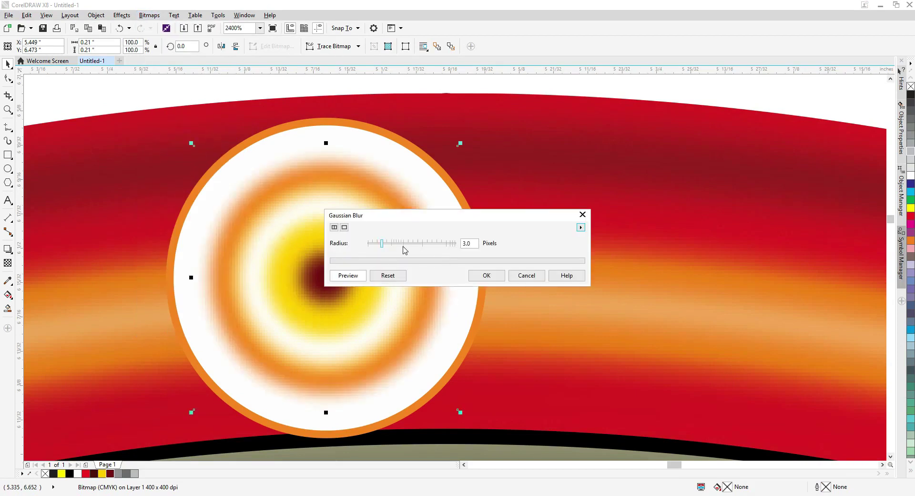
{"action": "left_click", "coordinate": [487, 276]}
Convert the outermost white circle to a bitmap and apply a stronger Gaussian Blur of 7.2 pixels for the glow
{"action": "left_click_drag", "start_coordinate": [370, 134], "coordinate": [390, 128]}
{"action": "key", "text": "ctrl+z"}
{"action": "left_click", "coordinate": [147, 15]}
{"action": "left_click", "coordinate": [152, 28]}
{"action": "key", "text": "Return"}
{"action": "left_click", "coordinate": [148, 16]}
{"action": "mouse_move", "coordinate": [174, 226]}
{"action": "left_click", "coordinate": [278, 238]}
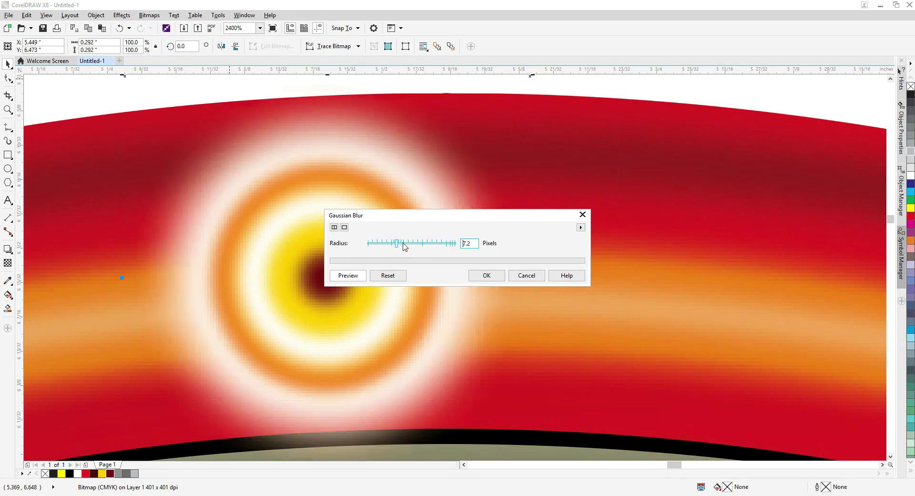
{"action": "left_click", "coordinate": [486, 276]}
Apply a uniform transparency of 50 to the blurred orange ring of the bulb
{"action": "scroll", "coordinate": [404, 250], "scroll_direction": "down", "scroll_amount": 2}
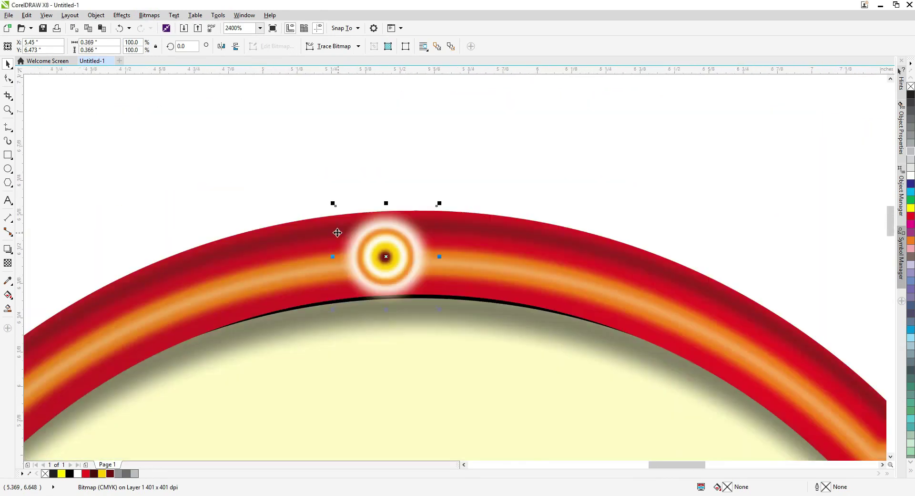
{"action": "left_click", "coordinate": [274, 181]}
{"action": "scroll", "coordinate": [392, 235], "scroll_direction": "up", "scroll_amount": 1}
{"action": "left_click_drag", "start_coordinate": [396, 230], "coordinate": [419, 220]}
{"action": "key", "text": "ctrl+z"}
{"action": "scroll", "coordinate": [391, 219], "scroll_direction": "up", "scroll_amount": 1}
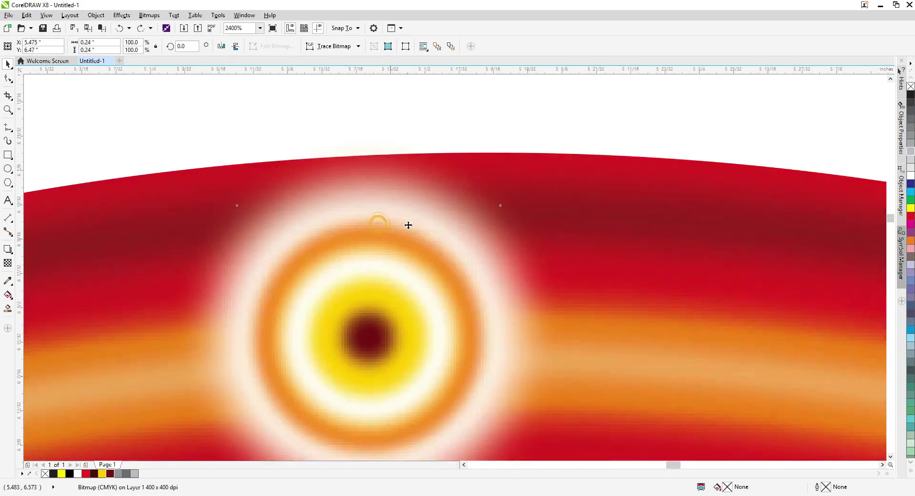
{"action": "key", "text": "ctrl+z"}
{"action": "left_click", "coordinate": [7, 263]}
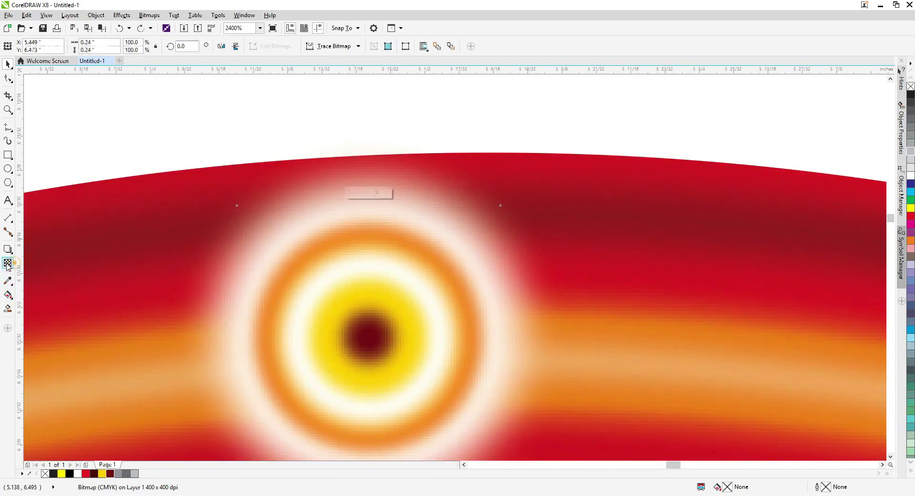
{"action": "left_click", "coordinate": [8, 263]}
{"action": "left_click", "coordinate": [21, 45]}
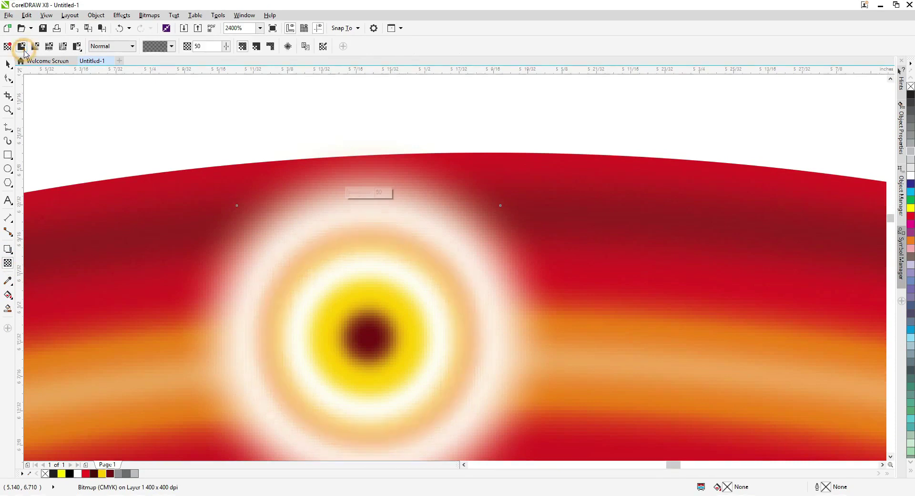
Select the five blurred circles of the bulb and group them
{"action": "scroll", "coordinate": [385, 270], "scroll_direction": "down", "scroll_amount": 1}
{"action": "key", "text": "space"}
{"action": "left_click_drag", "start_coordinate": [230, 186], "coordinate": [516, 427]}
{"action": "key", "text": "ctrl+g"}
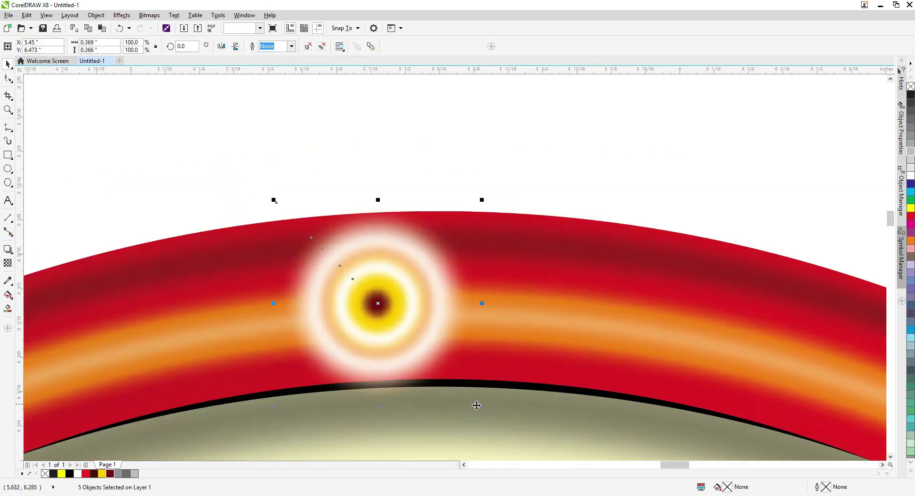
{"action": "key", "text": "ctrl+z"}
Scale the bulb group down to about 0.283 in wide and nudge it slightly upward on the arch
{"action": "left_click_drag", "start_coordinate": [484, 206], "coordinate": [448, 233]}
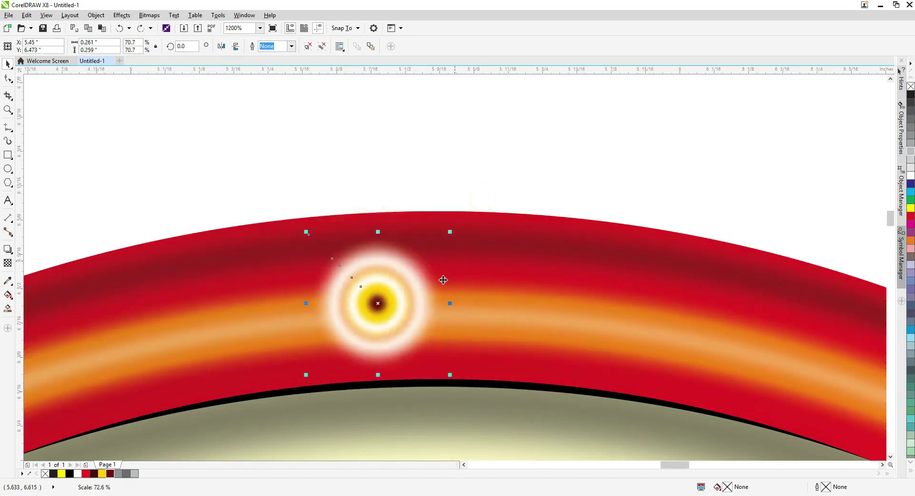
{"action": "scroll", "coordinate": [398, 321], "scroll_direction": "up", "scroll_amount": 2}
{"action": "left_click_drag", "start_coordinate": [503, 143], "coordinate": [520, 127]}
{"action": "left_click_drag", "start_coordinate": [385, 227], "coordinate": [386, 225]}
{"action": "scroll", "coordinate": [356, 294], "scroll_direction": "down", "scroll_amount": 2}
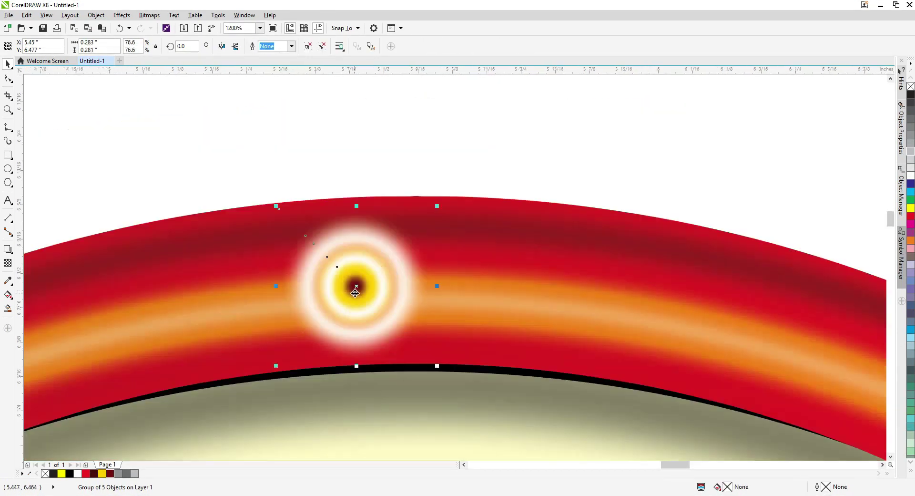
Center the bulb group horizontally on the red sign frame and clear the selection
{"action": "scroll", "coordinate": [355, 294], "scroll_direction": "down", "scroll_amount": 1}
{"action": "left_click", "coordinate": [442, 293], "text": "shift"}
{"action": "key", "text": "c"}
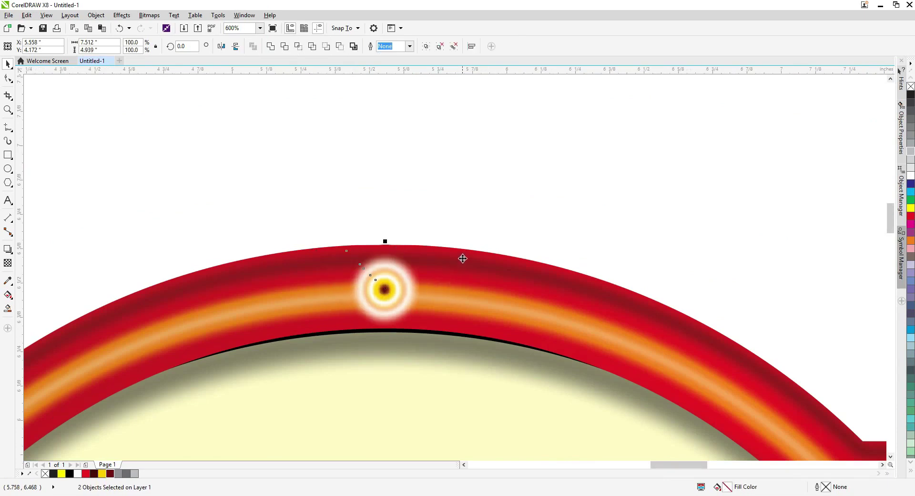
{"action": "key", "text": "shift+F2"}
{"action": "key", "text": "shift+F2"}
{"action": "left_click", "coordinate": [614, 115]}
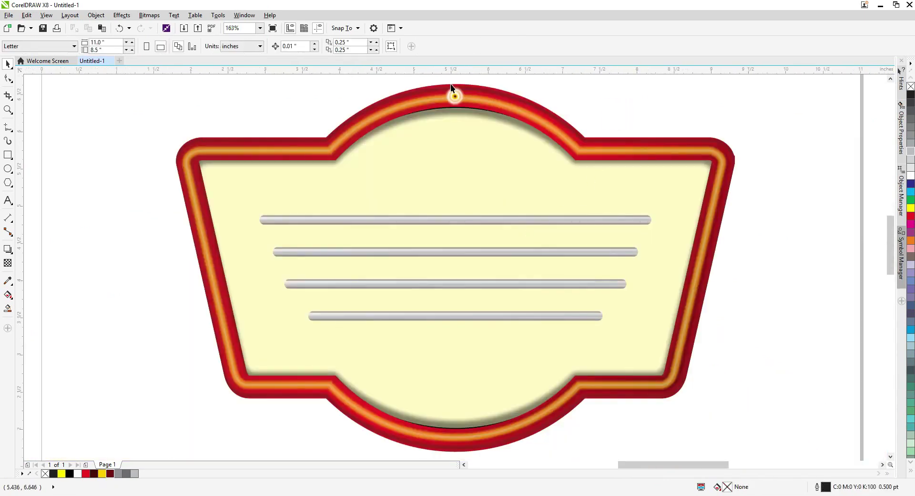
Shrink the centred bulb group to about 0.243 in wide
{"action": "scroll", "coordinate": [451, 85], "scroll_direction": "up", "scroll_amount": 4}
{"action": "left_click", "coordinate": [486, 126]}
{"action": "left_click_drag", "start_coordinate": [514, 90], "coordinate": [507, 92]}
{"action": "scroll", "coordinate": [508, 93], "scroll_direction": "up", "scroll_amount": 2}
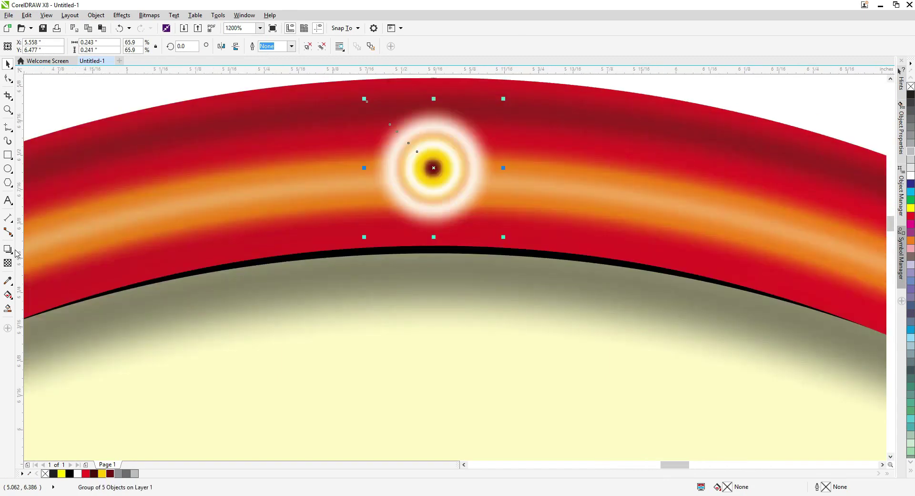
Draw a 10-sided polygon about 0.222 in wide left of the bulb and pull its side nodes inward to form a ten-pointed star
{"action": "left_click_drag", "start_coordinate": [155, 167], "coordinate": [282, 299]}
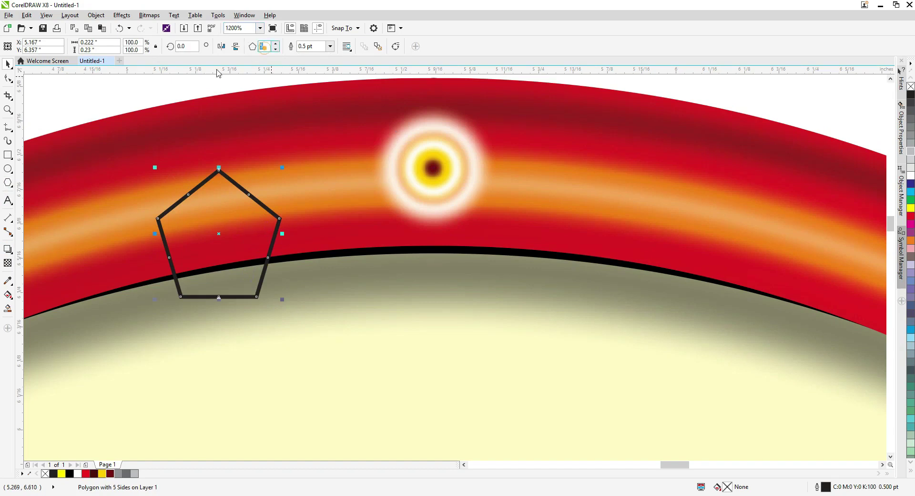
{"action": "type", "text": "10"}
{"action": "key", "text": "Return"}
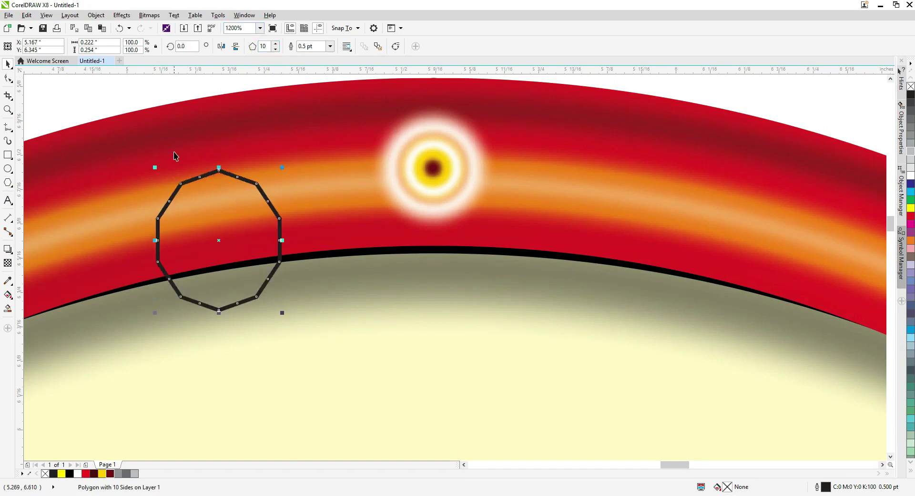
{"action": "key", "text": "F10"}
{"action": "left_click_drag", "start_coordinate": [238, 176], "coordinate": [220, 225]}
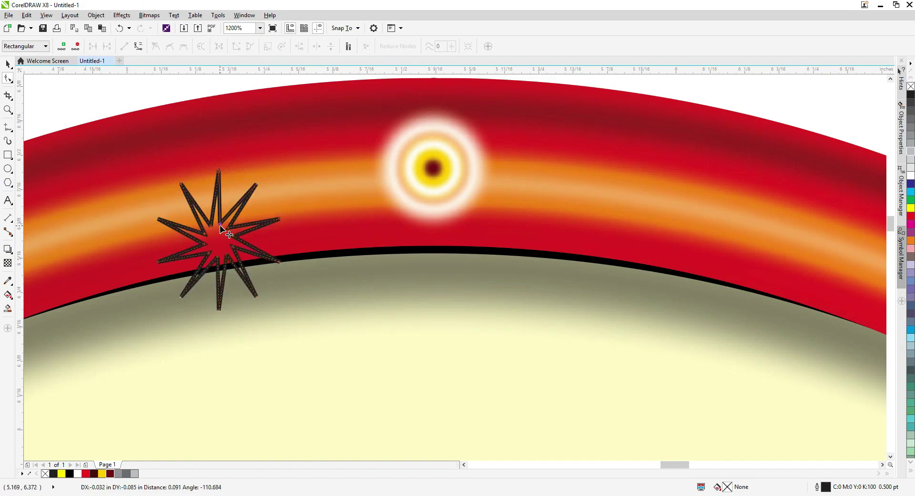
Centre the star on the bulb, enlarge it to about 0.26 in wide and refine its inner nodes
{"action": "key", "text": "space"}
{"action": "left_click_drag", "start_coordinate": [231, 257], "coordinate": [449, 186]}
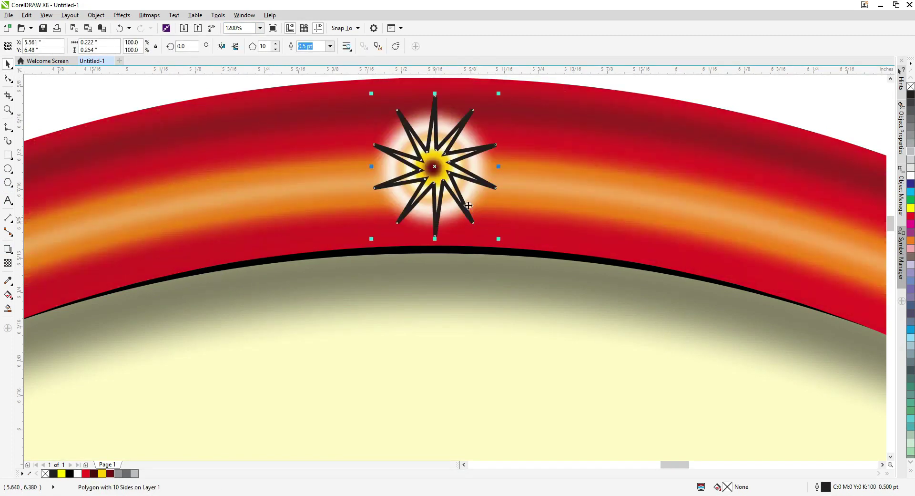
{"action": "left_click_drag", "start_coordinate": [500, 240], "coordinate": [511, 253]}
{"action": "key", "text": "space"}
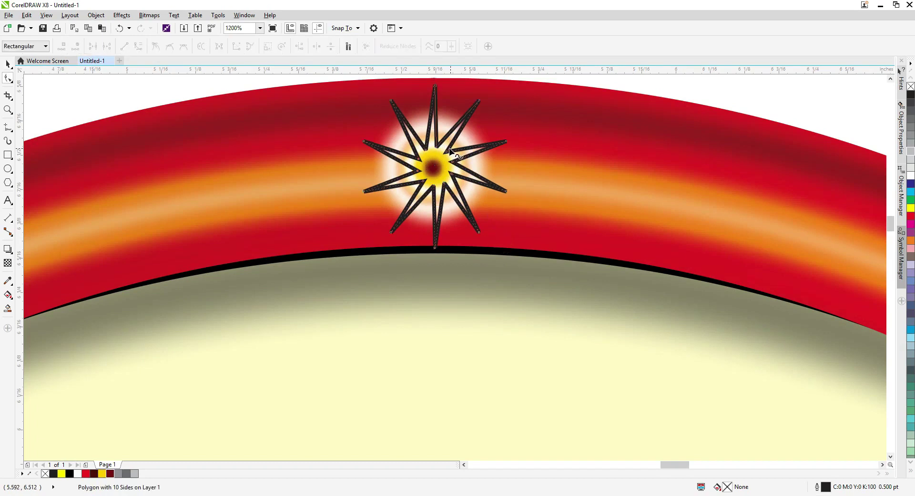
{"action": "mouse_move", "coordinate": [444, 157]}
{"action": "left_mouse_down"}
{"action": "mouse_move", "coordinate": [437, 162]}
{"action": "mouse_move", "coordinate": [444, 155]}
{"action": "left_mouse_up"}
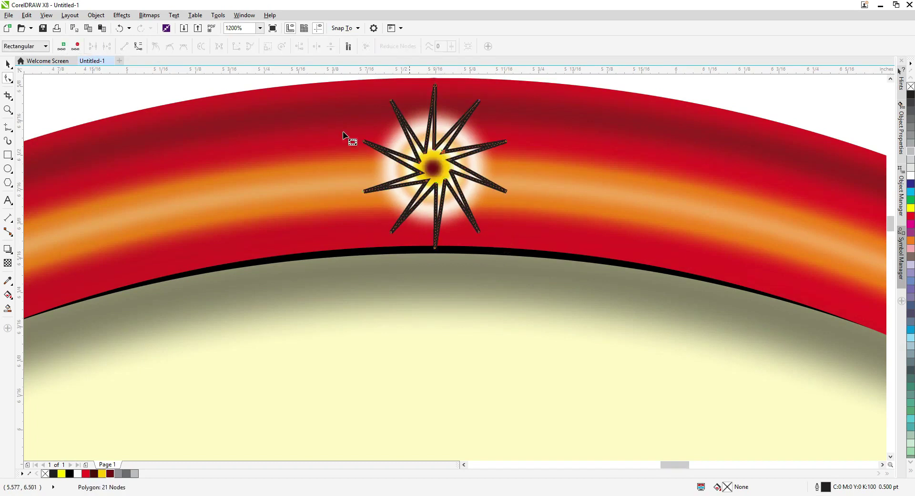
Fill the star white without an outline and convert it to a 400 dpi CMYK bitmap
{"action": "key", "text": "space"}
{"action": "left_click", "coordinate": [74, 473]}
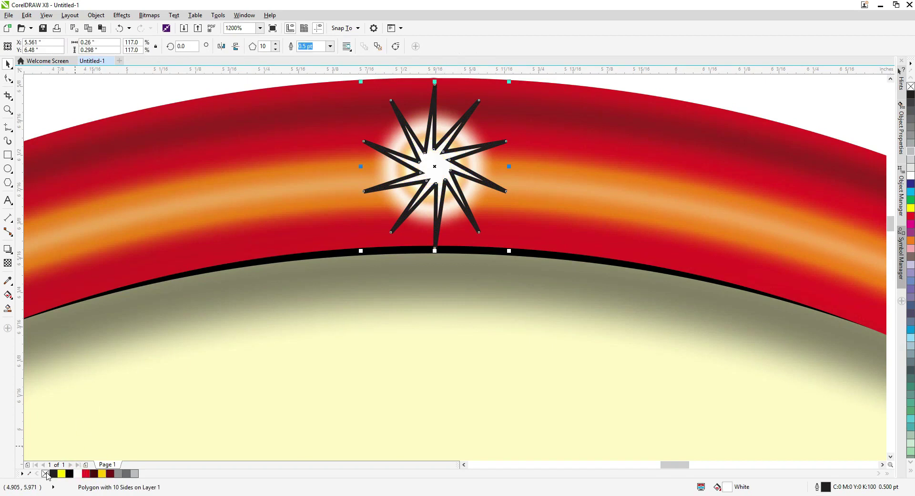
{"action": "left_click", "coordinate": [149, 14]}
{"action": "left_click", "coordinate": [175, 27]}
Apply a Gaussian blur with a radius of 3.6 pixels to the white star bitmap
{"action": "left_click", "coordinate": [149, 15]}
{"action": "mouse_move", "coordinate": [162, 223]}
{"action": "left_click", "coordinate": [260, 234]}
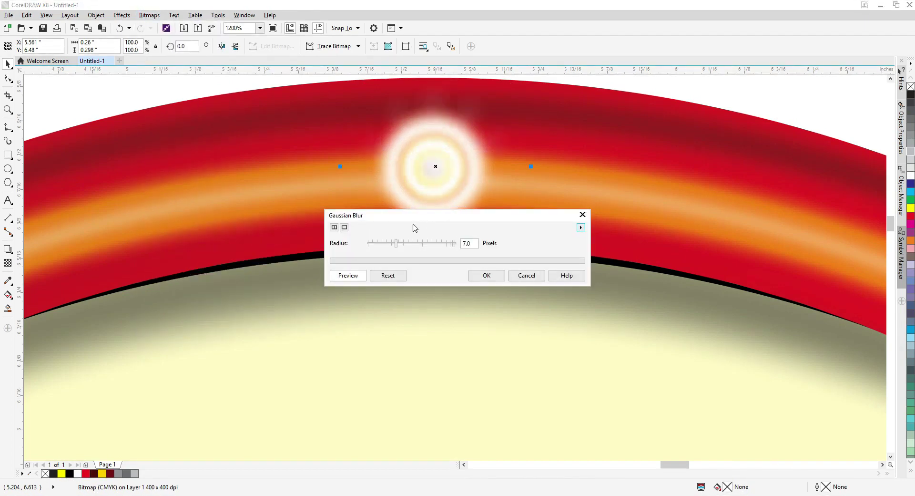
{"action": "left_click", "coordinate": [385, 244]}
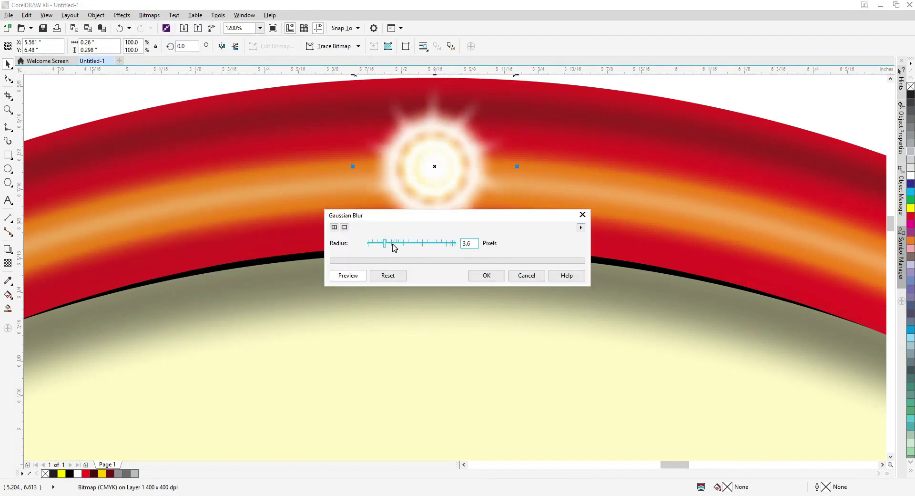
{"action": "left_click", "coordinate": [484, 275]}
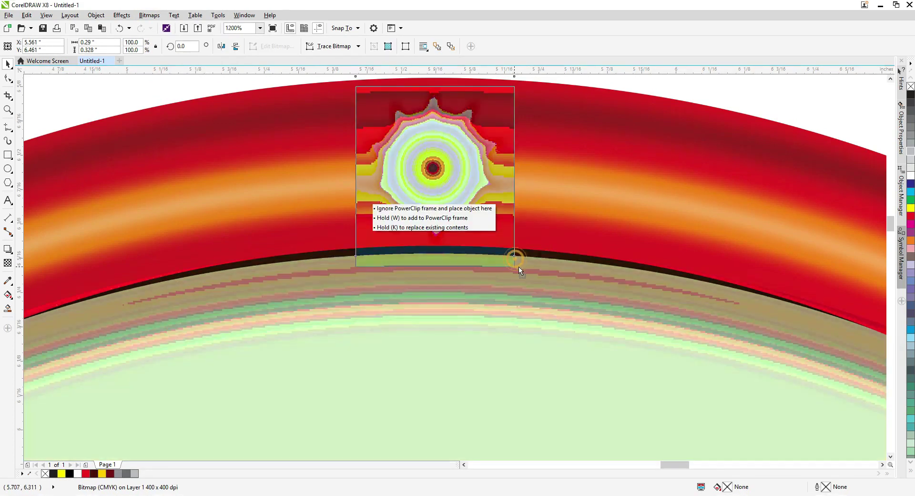
Align the blurred star with the bulb's centre and group the two objects
{"action": "scroll", "coordinate": [474, 266], "scroll_direction": "down", "scroll_amount": 1}
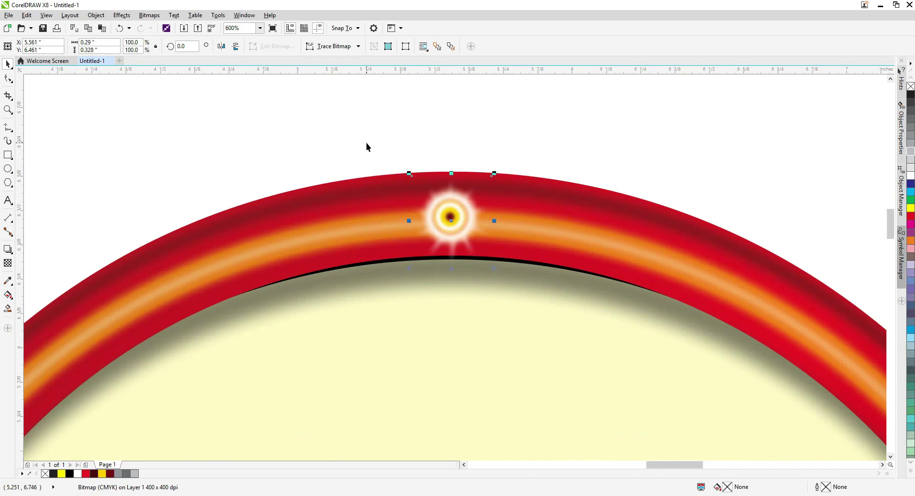
{"action": "left_click_drag", "start_coordinate": [370, 131], "coordinate": [546, 299]}
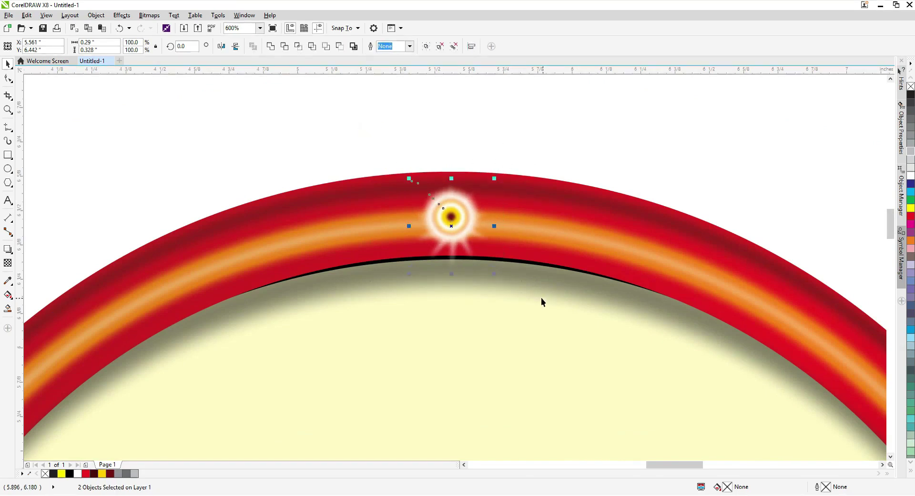
{"action": "key", "text": "e"}
{"action": "left_click_drag", "start_coordinate": [453, 226], "coordinate": [509, 210]}
{"action": "key", "text": "ctrl+g"}
Try a duplicate of the bulb just right of the original on the arch, and undo it
{"action": "scroll", "coordinate": [471, 218], "scroll_direction": "up", "scroll_amount": 1}
{"action": "scroll", "coordinate": [430, 213], "scroll_direction": "down", "scroll_amount": 1}
{"action": "left_click", "coordinate": [534, 213], "text": "shift"}
{"action": "left_click", "coordinate": [521, 166]}
{"action": "right_click", "coordinate": [508, 210]}
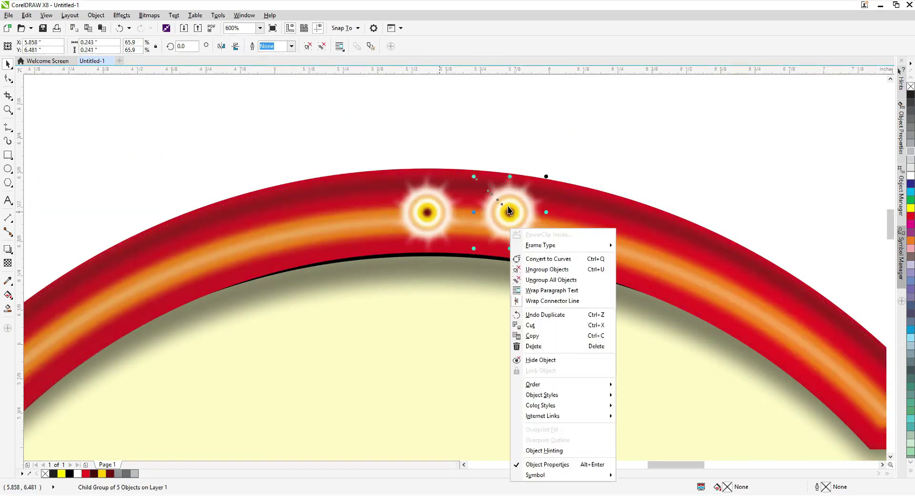
{"action": "key", "text": "Escape"}
{"action": "scroll", "coordinate": [445, 221], "scroll_direction": "down", "scroll_amount": 3}
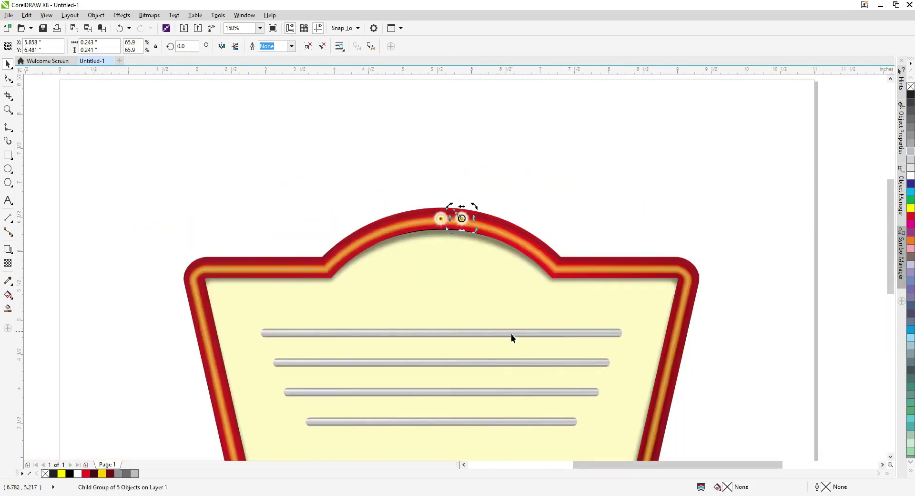
{"action": "scroll", "coordinate": [496, 308], "scroll_direction": "down", "scroll_amount": 1}
{"action": "scroll", "coordinate": [502, 366], "scroll_direction": "up", "scroll_amount": 1}
{"action": "key", "text": "ctrl+z"}
Place a horizontal guideline through the centre of the sign's cream panel
{"action": "left_click", "coordinate": [468, 222]}
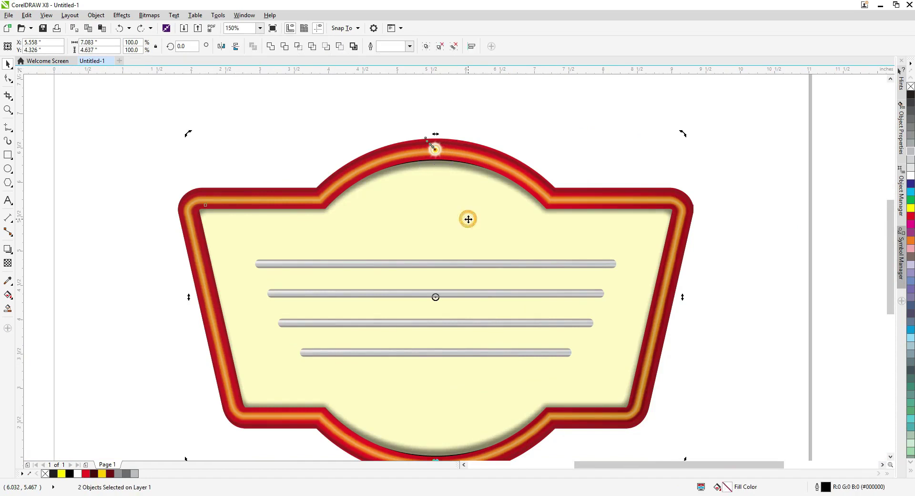
{"action": "key", "text": "shift+F2"}
{"action": "left_click", "coordinate": [831, 244]}
{"action": "left_click", "coordinate": [452, 98]}
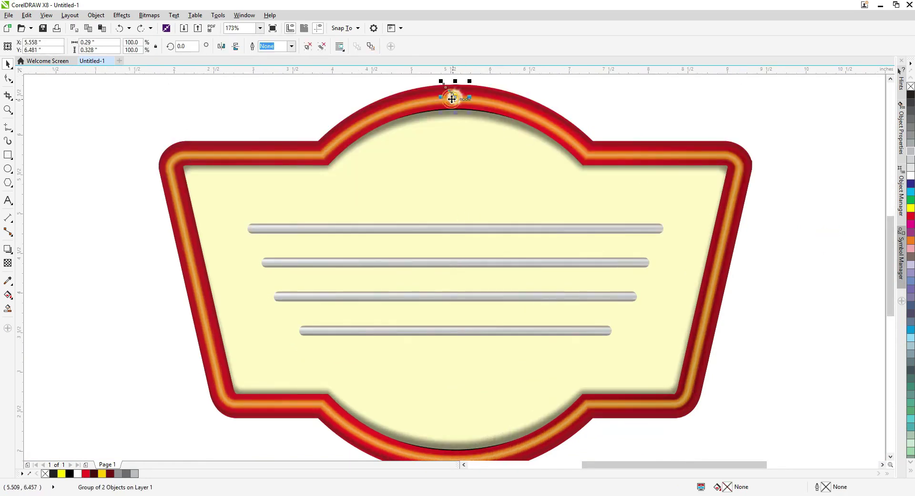
{"action": "left_click_drag", "start_coordinate": [419, 70], "coordinate": [472, 281]}
{"action": "left_click", "coordinate": [429, 231]}
{"action": "left_click", "coordinate": [527, 197]}
{"action": "left_click", "coordinate": [283, 200]}
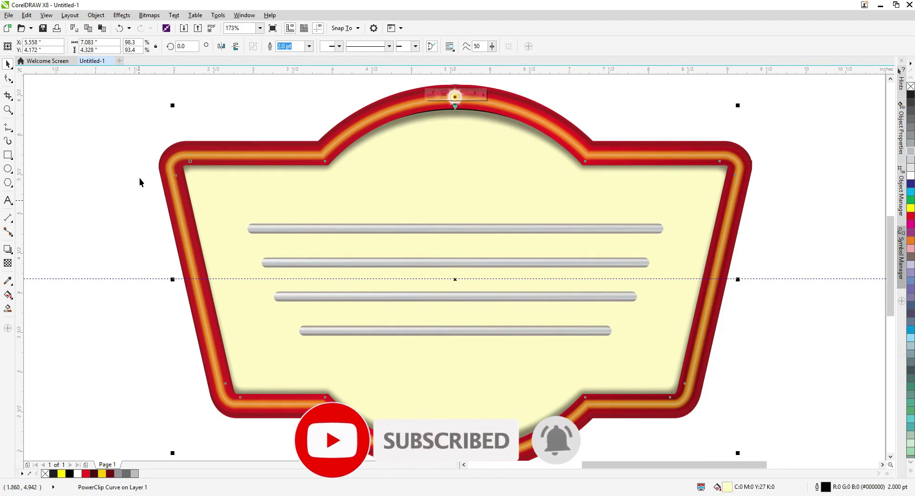
{"action": "left_click_drag", "start_coordinate": [21, 215], "coordinate": [455, 298]}
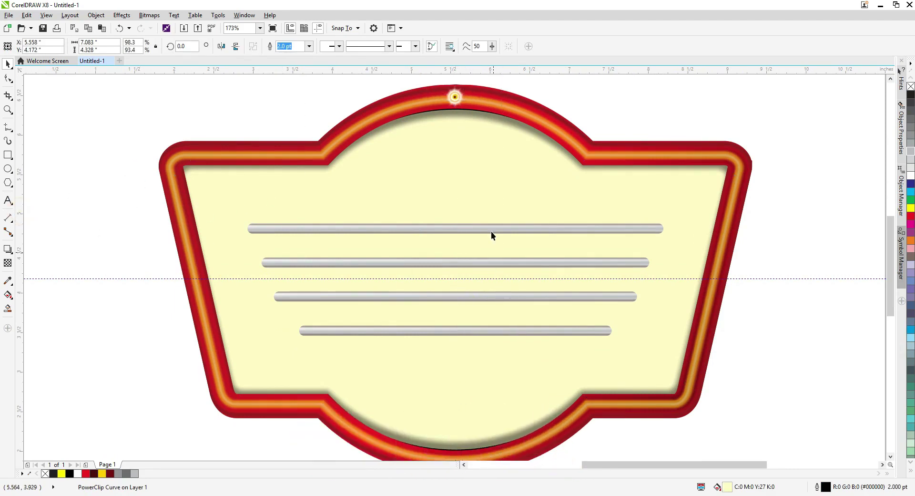
Add a vertical guideline through the bulb, move its rotation centre to the guideline crossing, and rotate a copy about 7.2° clockwise
{"action": "left_click", "coordinate": [456, 99]}
{"action": "left_click", "coordinate": [461, 101]}
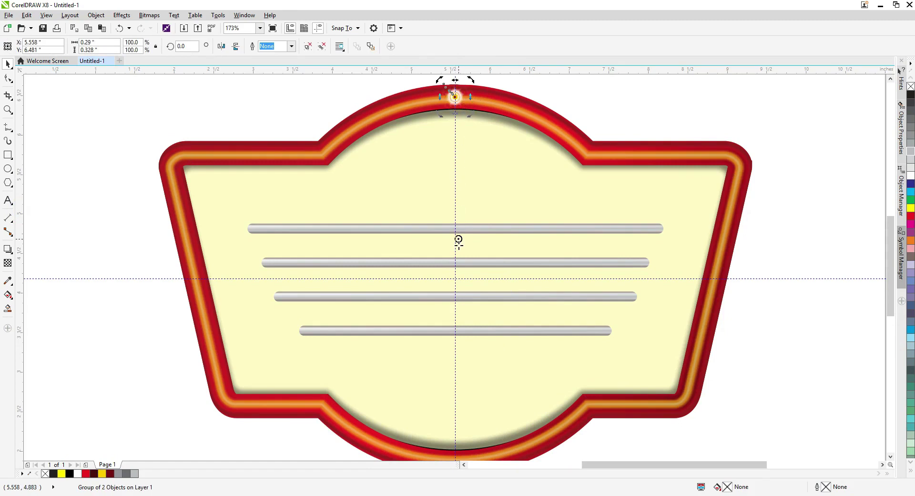
{"action": "left_click_drag", "start_coordinate": [470, 80], "coordinate": [494, 94]}
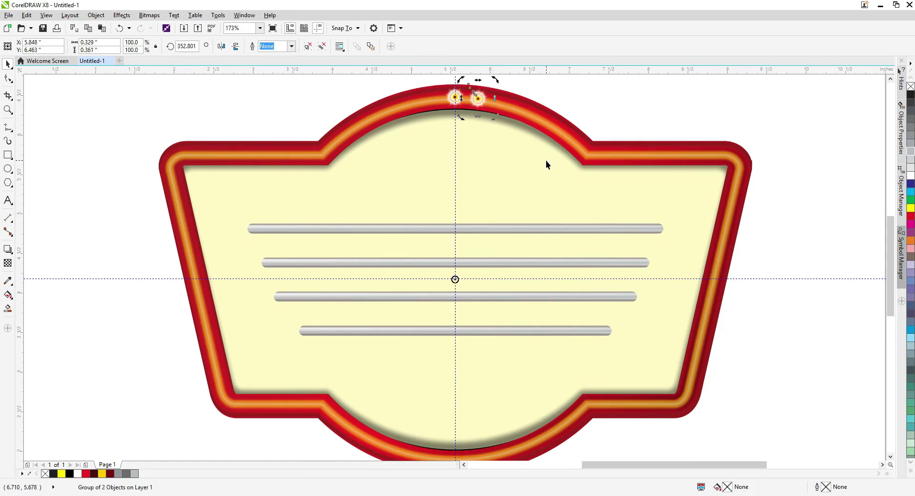
Repeat the rotated bulb copy five more times down the right half of the upper arch
{"action": "key", "text": "ctrl+r"}
{"action": "key", "text": "ctrl+r"}
{"action": "key", "text": "ctrl+r"}
{"action": "key", "text": "ctrl+r"}
{"action": "key", "text": "ctrl+r"}
Try placing a copy of the topmost bulb rotated about 6.785° counterclockwise along the arch
{"action": "left_click", "coordinate": [454, 99]}
{"action": "left_click", "coordinate": [456, 99]}
{"action": "mouse_move", "coordinate": [438, 79]}
{"action": "left_mouse_down"}
{"action": "mouse_move", "coordinate": [414, 87]}
{"action": "mouse_move", "coordinate": [428, 88]}
{"action": "left_mouse_up"}
{"action": "key", "text": "ctrl+z"}
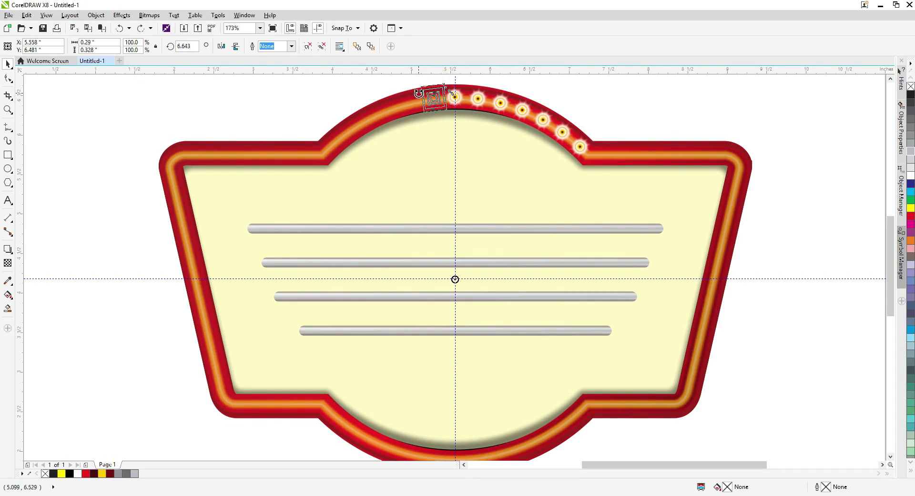
{"action": "left_click_drag", "start_coordinate": [419, 93], "coordinate": [416, 98]}
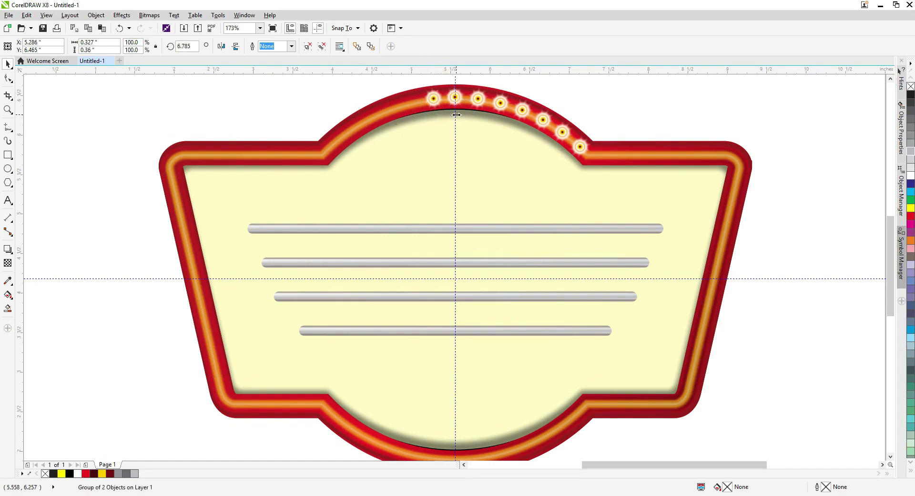
Repeat the counterclockwise bulb copy six times down the left half of the upper arch
{"action": "key", "text": "ctrl+r"}
{"action": "key", "text": "ctrl+r"}
{"action": "key", "text": "ctrl+r"}
{"action": "key", "text": "ctrl+r"}
{"action": "key", "text": "ctrl+r"}
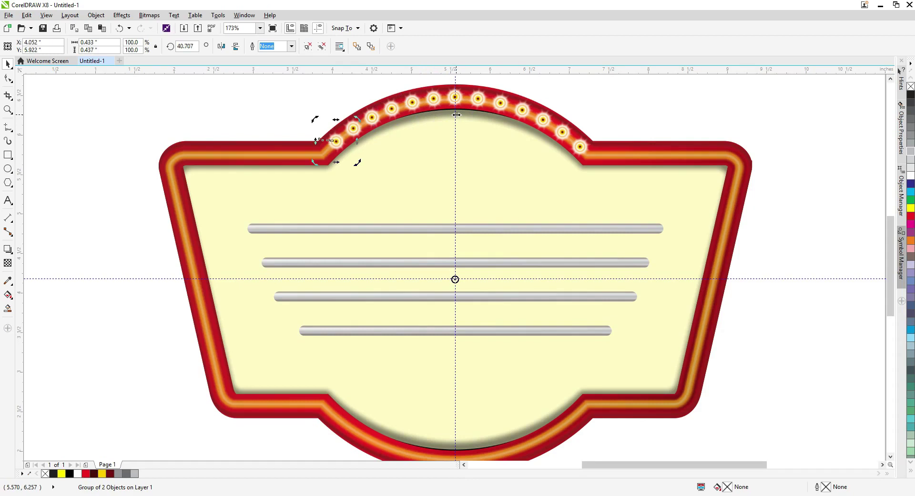
{"action": "key", "text": "ctrl+r"}
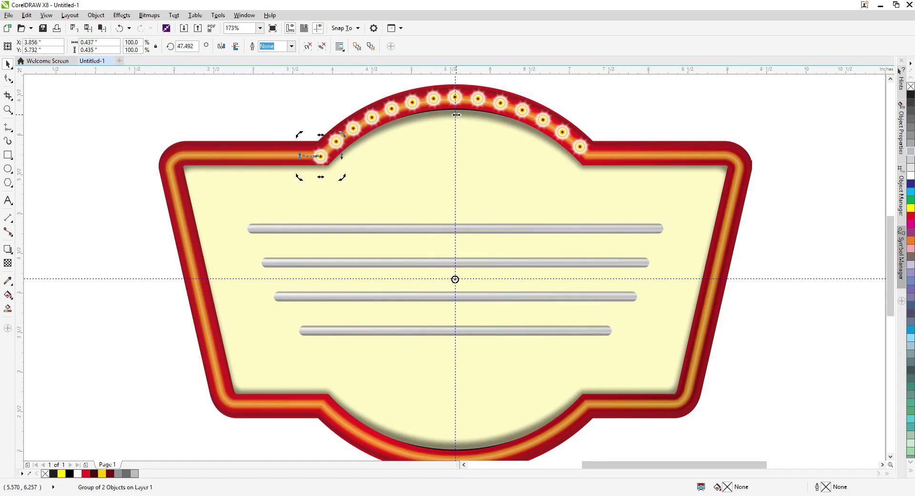
Undo the bulb copies on the left half of the arch
{"action": "key", "text": "ctrl+z"}
{"action": "scroll", "coordinate": [439, 106], "scroll_direction": "up", "scroll_amount": 4}
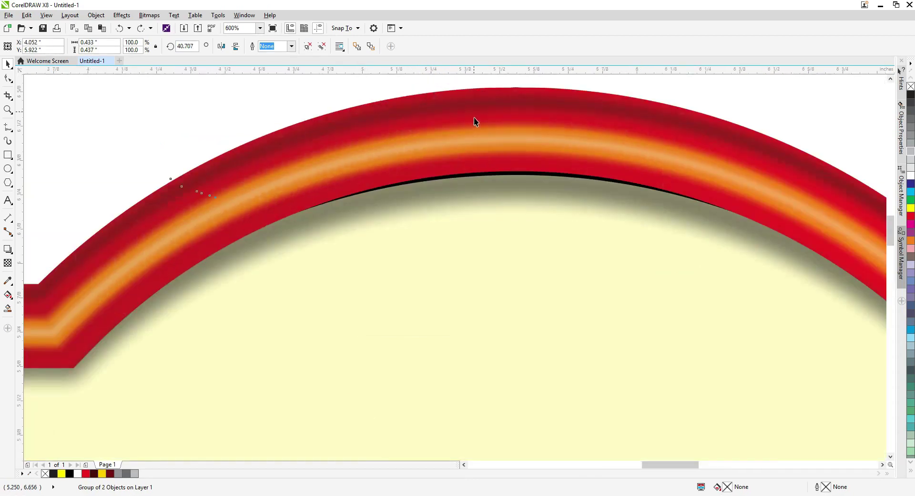
{"action": "key", "text": "ctrl+z"}
{"action": "key", "text": "ctrl+z"}
{"action": "key", "text": "ctrl+z"}
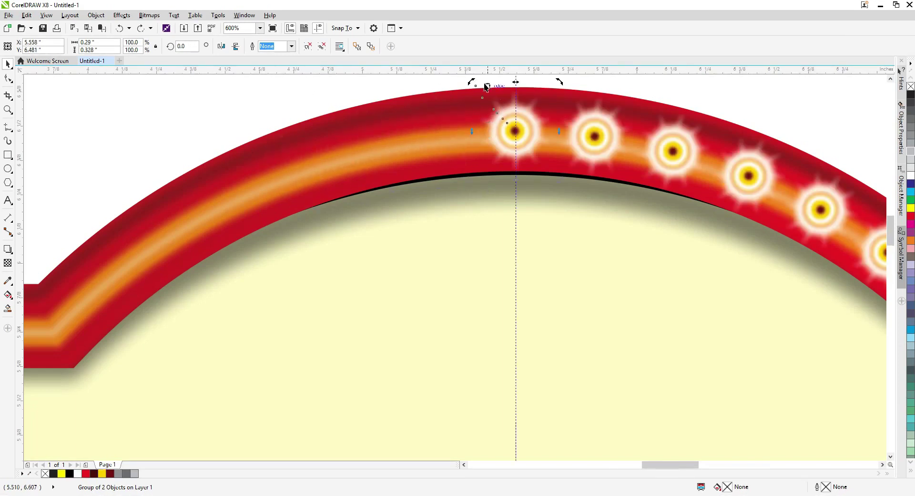
Try new counterclockwise rotations for a copy of the topmost bulb, settling on about 6.191°
{"action": "left_click_drag", "start_coordinate": [467, 82], "coordinate": [399, 122]}
{"action": "key", "text": "ctrl+z"}
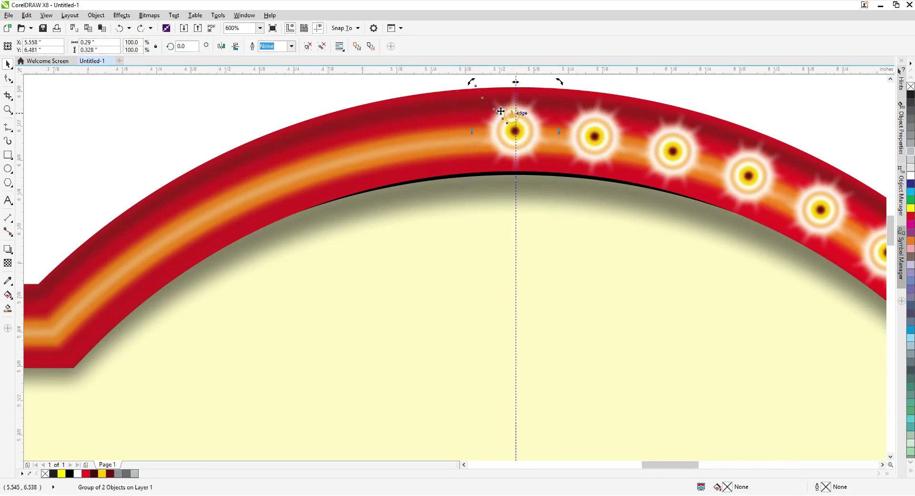
{"action": "left_click_drag", "start_coordinate": [469, 83], "coordinate": [404, 114]}
{"action": "key", "text": "ctrl+z"}
{"action": "left_click_drag", "start_coordinate": [468, 83], "coordinate": [399, 82]}
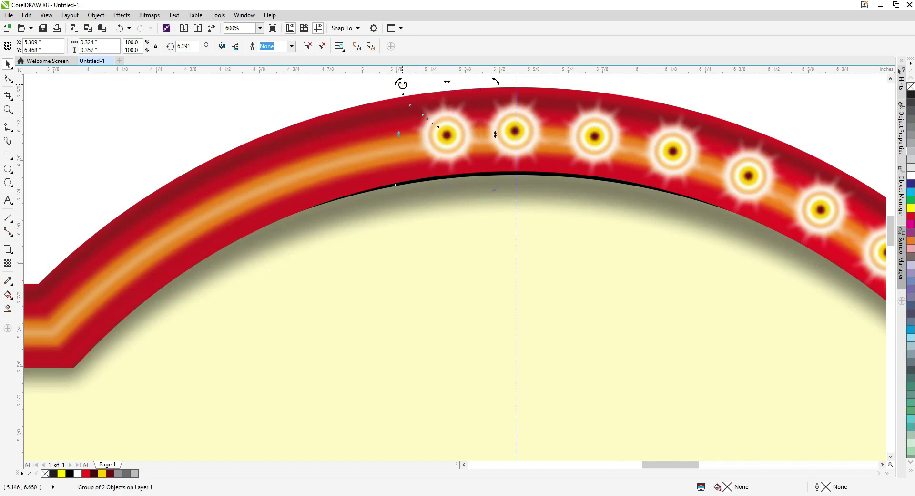
Try a slightly larger rotation for the left-hand bulb copy with one further repeat, and undo both
{"action": "left_click_drag", "start_coordinate": [398, 81], "coordinate": [392, 84]}
{"action": "key", "text": "ctrl+d"}
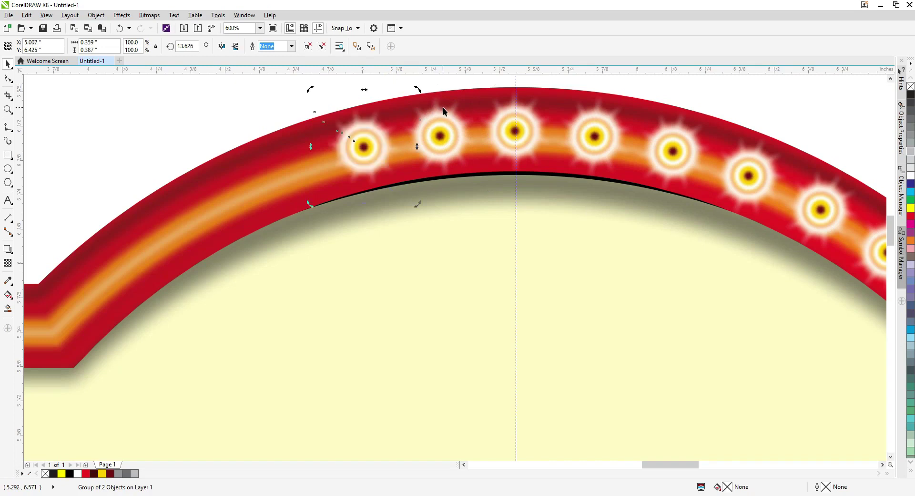
{"action": "key", "text": "ctrl+z"}
{"action": "key", "text": "ctrl+z"}
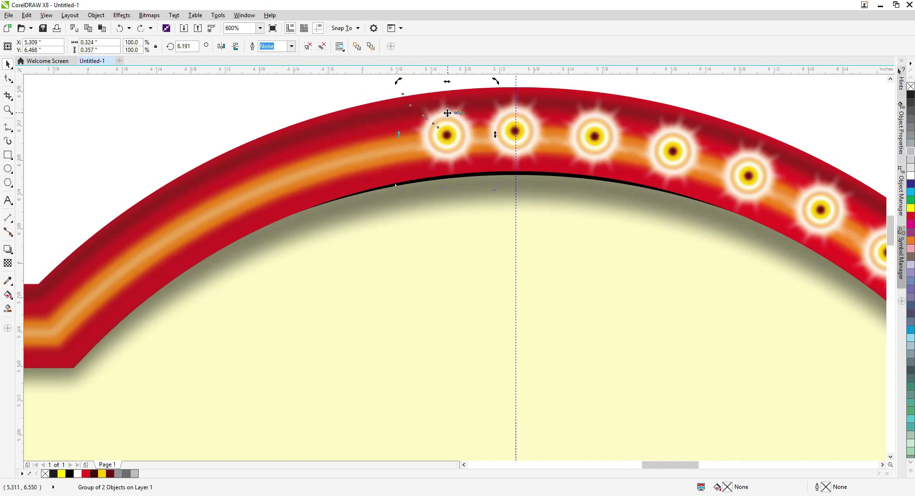
Try repeating the 6.191° counterclockwise bulb copy three times along the left half of the arch
{"action": "key", "text": "ctrl+r"}
{"action": "key", "text": "ctrl+r"}
{"action": "key", "text": "ctrl+r"}
{"action": "key", "text": "ctrl+r"}
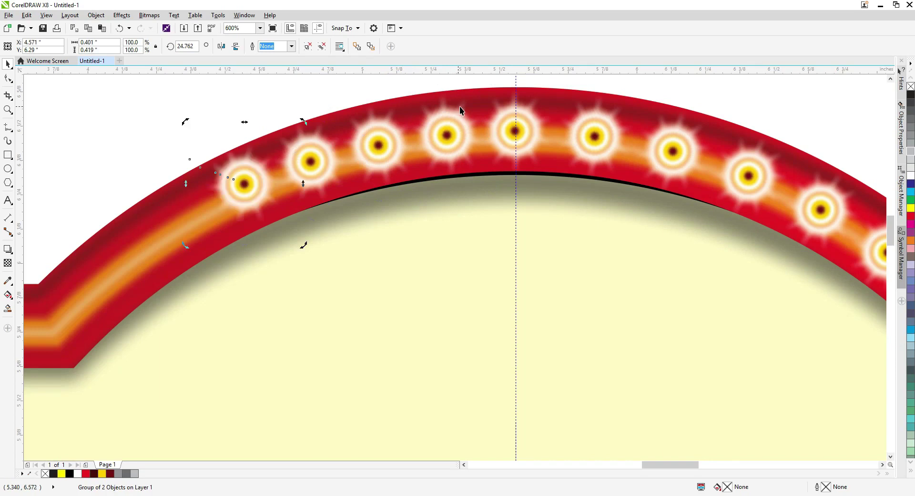
Undo all the 6.191° bulb copies on the left half of the arch
{"action": "scroll", "coordinate": [465, 113], "scroll_direction": "down", "scroll_amount": 1}
{"action": "key", "text": "ctrl+z"}
{"action": "key", "text": "ctrl+z"}
{"action": "key", "text": "ctrl+z"}
{"action": "key", "text": "ctrl+z"}
{"action": "key", "text": "ctrl+z"}
{"action": "key", "text": "ctrl+z"}
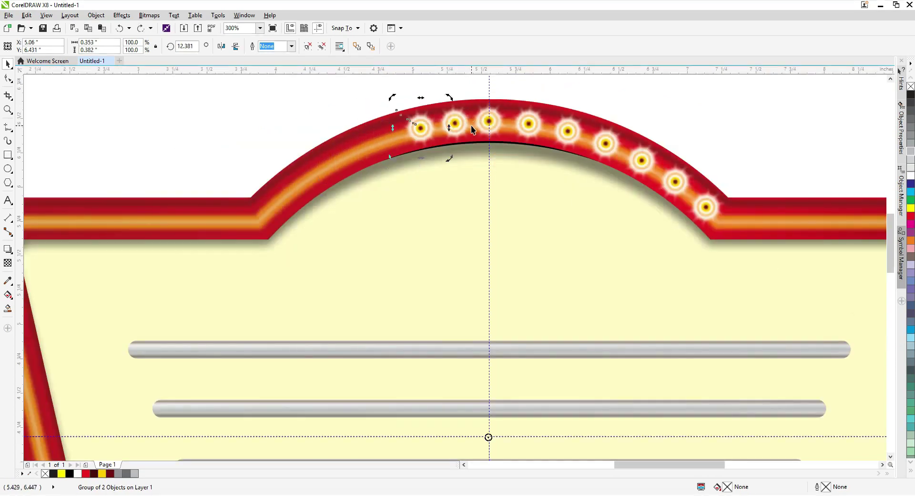
{"action": "key", "text": "ctrl+shift+z"}
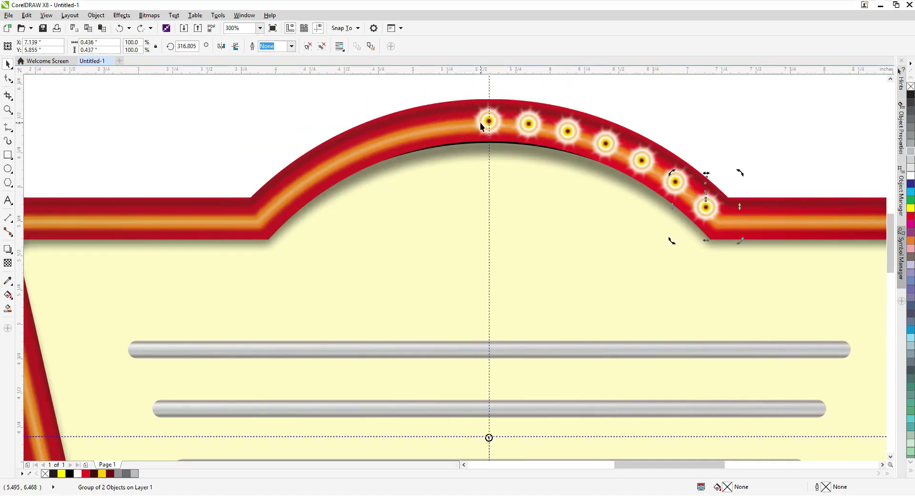
Continue repeating the bulb copy about 7.2° clockwise around the full circle until it returns to the topmost bulb
{"action": "key", "text": "ctrl+shift+z"}
{"action": "key", "text": "ctrl+z"}
{"action": "key", "text": "ctrl+z"}
{"action": "key", "text": "ctrl+shift+z"}
{"action": "key", "text": "ctrl+shift+z"}
{"action": "key", "text": "ctrl+shift+z"}
{"action": "scroll", "coordinate": [508, 134], "scroll_direction": "down", "scroll_amount": 2}
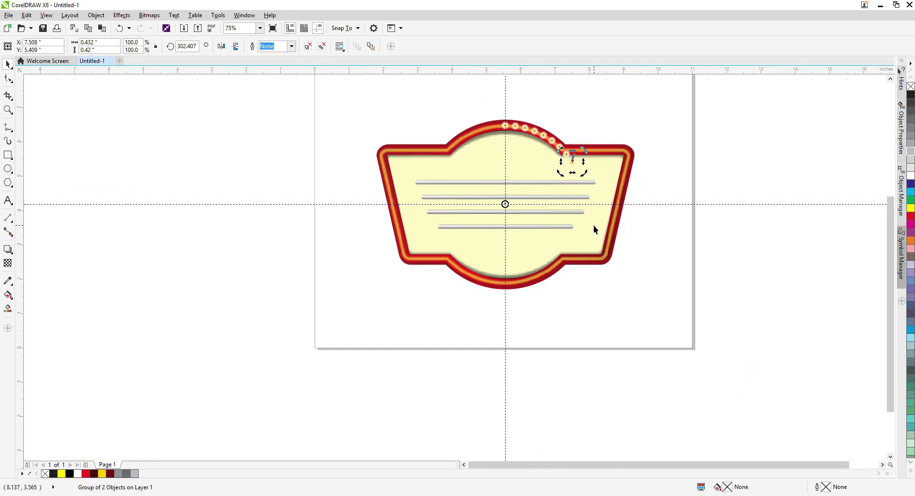
{"action": "scroll", "coordinate": [556, 180], "scroll_direction": "up", "scroll_amount": 1}
{"action": "key", "text": "ctrl+r"}
{"action": "key", "text": "ctrl+r"}
{"action": "key", "text": "ctrl+r"}
{"action": "key", "text": "ctrl+r"}
{"action": "key", "text": "ctrl+r"}
{"action": "key", "text": "ctrl+r"}
{"action": "key", "text": "ctrl+r"}
{"action": "key", "text": "ctrl+r"}
{"action": "key", "text": "ctrl+r"}
{"action": "key", "text": "ctrl+r"}
{"action": "key", "text": "ctrl+r"}
{"action": "key", "text": "ctrl+r"}
{"action": "key", "text": "ctrl+r"}
{"action": "key", "text": "ctrl+r"}
{"action": "key", "text": "ctrl+r"}
{"action": "key", "text": "ctrl+r"}
{"action": "key", "text": "ctrl+r"}
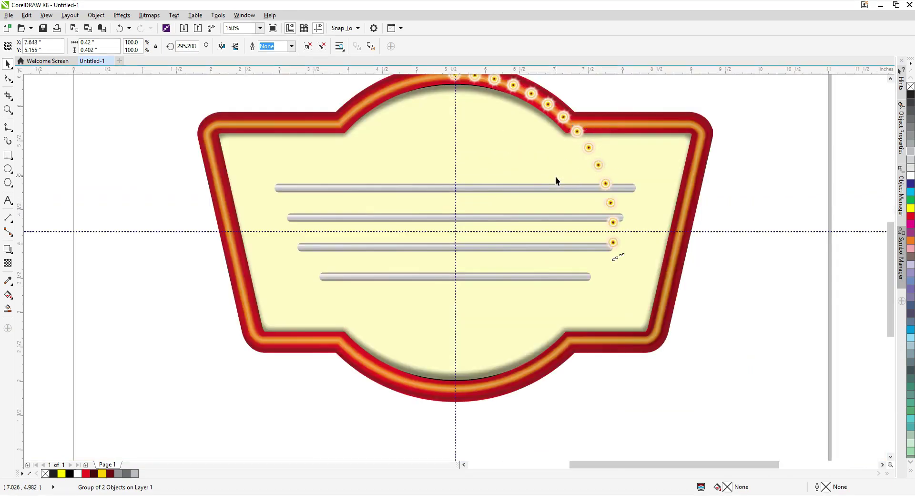
{"action": "key", "text": "ctrl+r"}
{"action": "key", "text": "ctrl+r"}
{"action": "key", "text": "ctrl+r"}
{"action": "key", "text": "ctrl+r"}
{"action": "key", "text": "ctrl+r"}
{"action": "key", "text": "ctrl+r"}
{"action": "key", "text": "ctrl+r"}
{"action": "key", "text": "ctrl+r"}
{"action": "key", "text": "ctrl+r"}
{"action": "key", "text": "ctrl+r"}
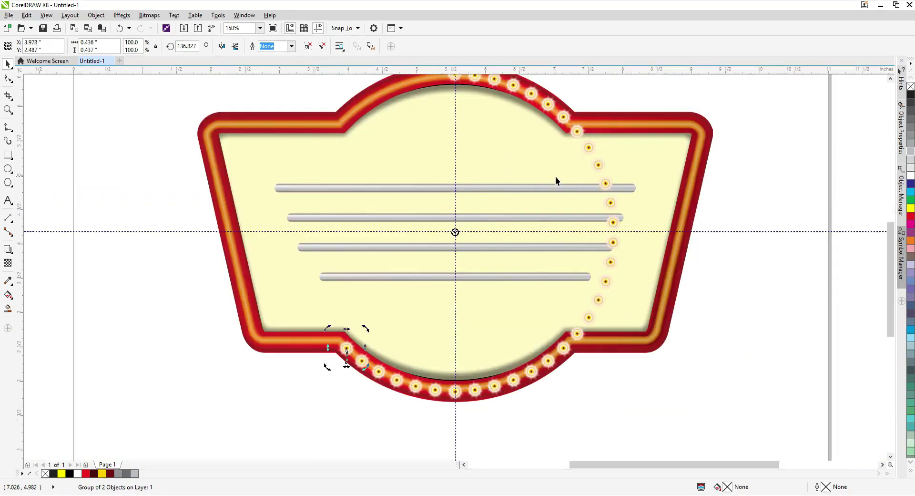
{"action": "key", "text": "ctrl+r"}
{"action": "key", "text": "ctrl+r"}
{"action": "key", "text": "ctrl+r"}
{"action": "key", "text": "ctrl+r"}
{"action": "key", "text": "ctrl+r"}
{"action": "key", "text": "ctrl+r"}
{"action": "key", "text": "ctrl+r"}
{"action": "key", "text": "ctrl+r"}
{"action": "key", "text": "ctrl+r"}
{"action": "key", "text": "ctrl+r"}
{"action": "key", "text": "ctrl+r"}
{"action": "key", "text": "ctrl+r"}
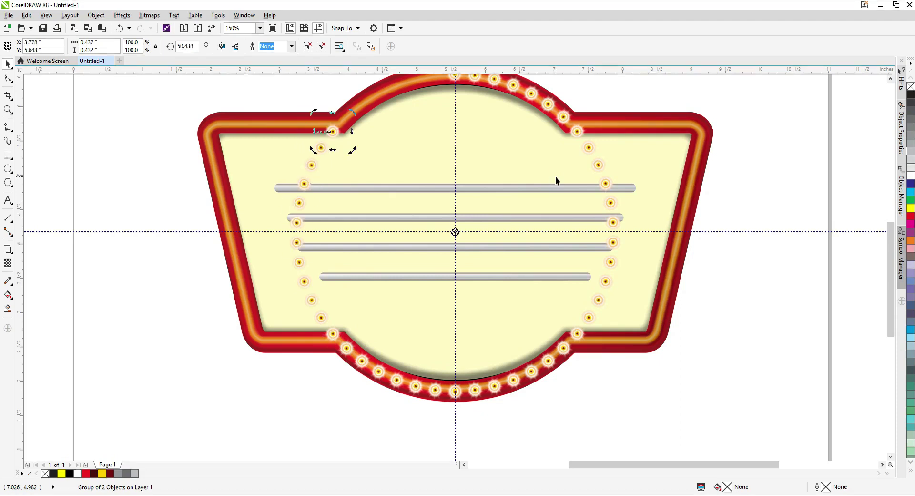
{"action": "key", "text": "ctrl+r"}
{"action": "scroll", "coordinate": [471, 190], "scroll_direction": "down", "scroll_amount": 1}
{"action": "scroll", "coordinate": [459, 147], "scroll_direction": "up", "scroll_amount": 1}
{"action": "key", "text": "ctrl+r"}
{"action": "key", "text": "ctrl+r"}
{"action": "key", "text": "ctrl+r"}
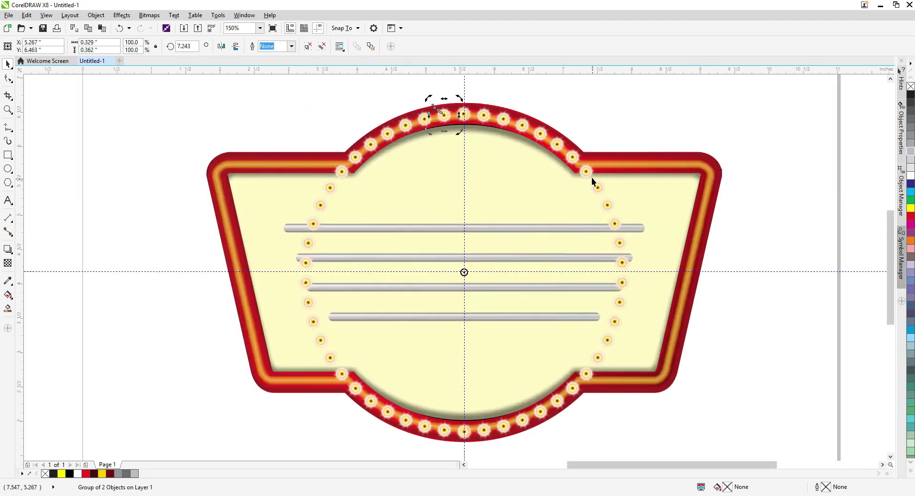
Move the two bulbs just past the arch's right end onto the straight upper-right part of the frame
{"action": "scroll", "coordinate": [592, 167], "scroll_direction": "up", "scroll_amount": 2}
{"action": "left_click_drag", "start_coordinate": [576, 189], "coordinate": [593, 156]}
{"action": "left_click_drag", "start_coordinate": [612, 242], "coordinate": [658, 143]}
{"action": "scroll", "coordinate": [525, 209], "scroll_direction": "down", "scroll_amount": 2}
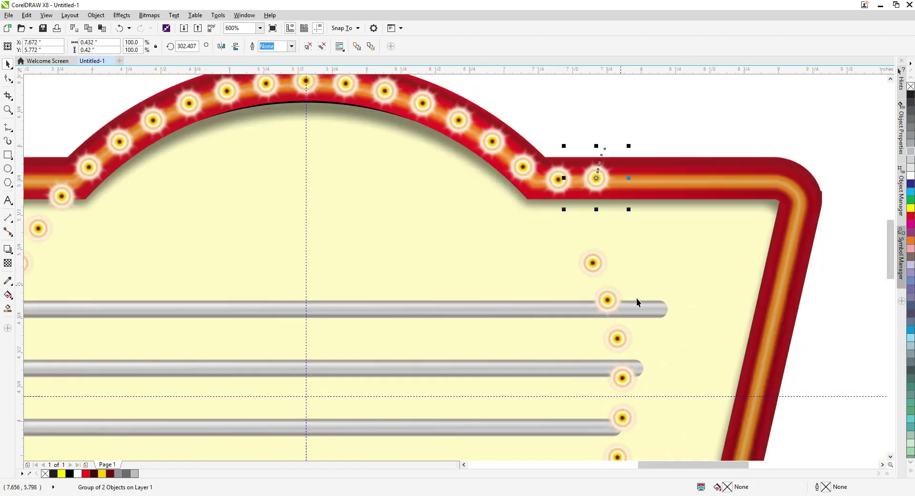
Align the next stray right-hand bulbs level with the bulbs on the frame's upper-right bar and place them there
{"action": "left_click", "coordinate": [623, 378]}
{"action": "scroll", "coordinate": [604, 280], "scroll_direction": "down", "scroll_amount": 2}
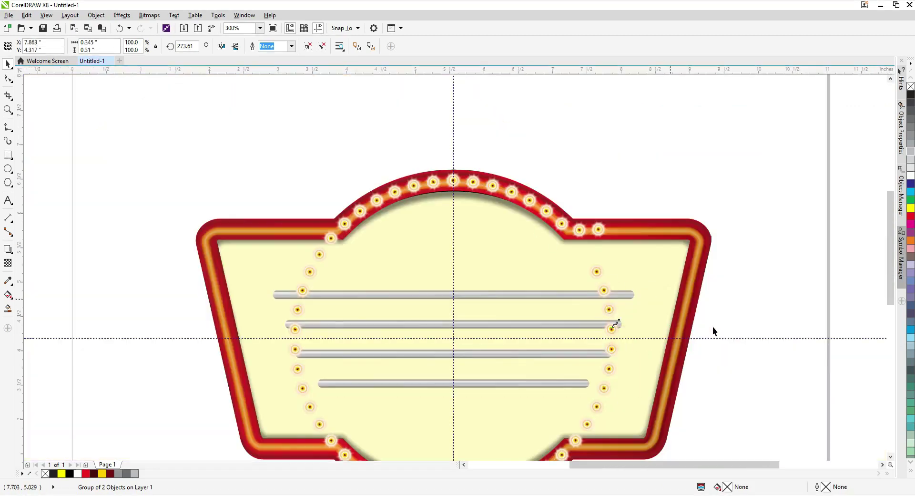
{"action": "left_click_drag", "start_coordinate": [717, 371], "coordinate": [576, 279]}
{"action": "left_click_drag", "start_coordinate": [683, 386], "coordinate": [688, 385]}
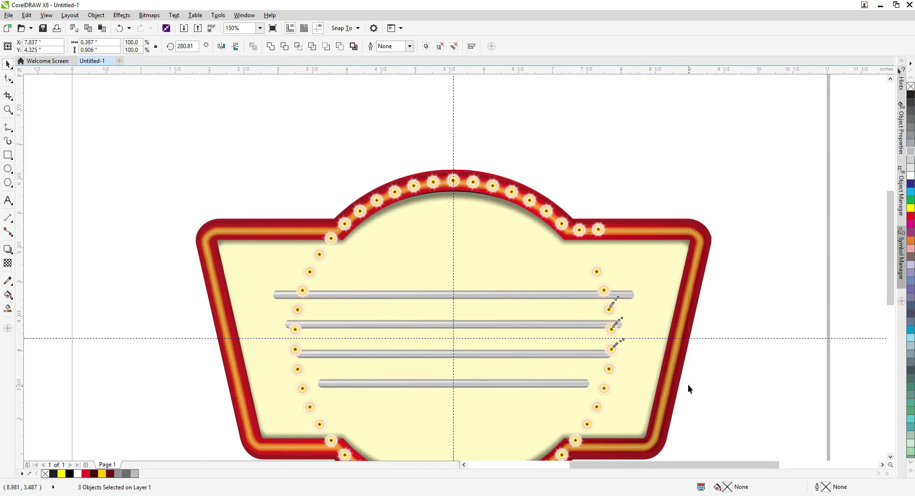
{"action": "key", "text": "e"}
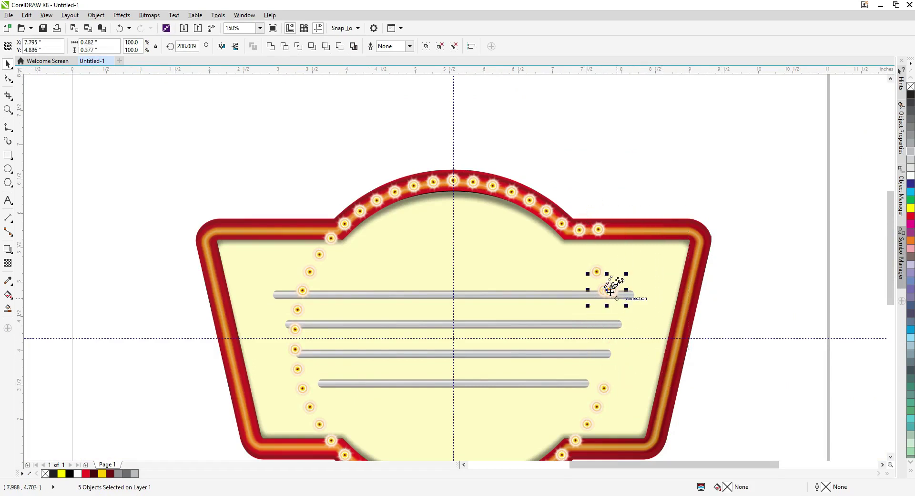
{"action": "left_click_drag", "start_coordinate": [620, 272], "coordinate": [650, 329]}
{"action": "left_click", "coordinate": [596, 270], "text": "shift"}
{"action": "left_click", "coordinate": [623, 204]}
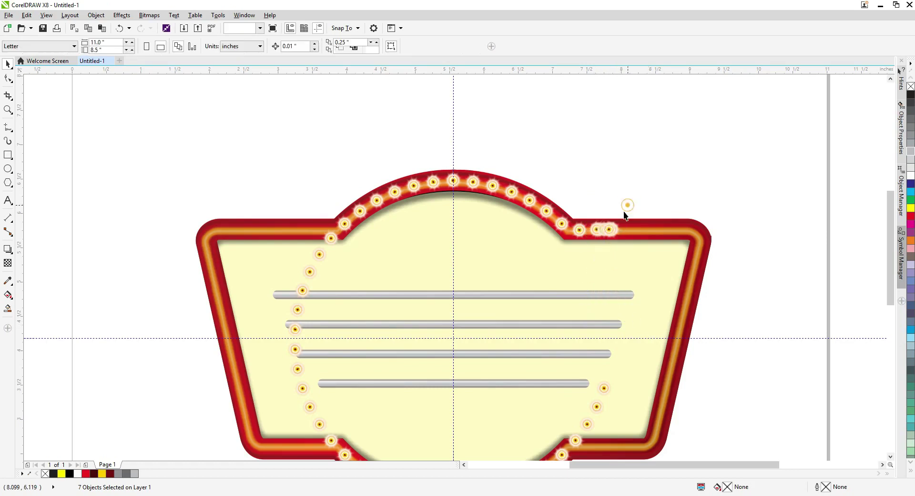
Move the outermost bulb to the upper-right corner and distribute the upper-right row evenly
{"action": "scroll", "coordinate": [637, 219], "scroll_direction": "up", "scroll_amount": 3}
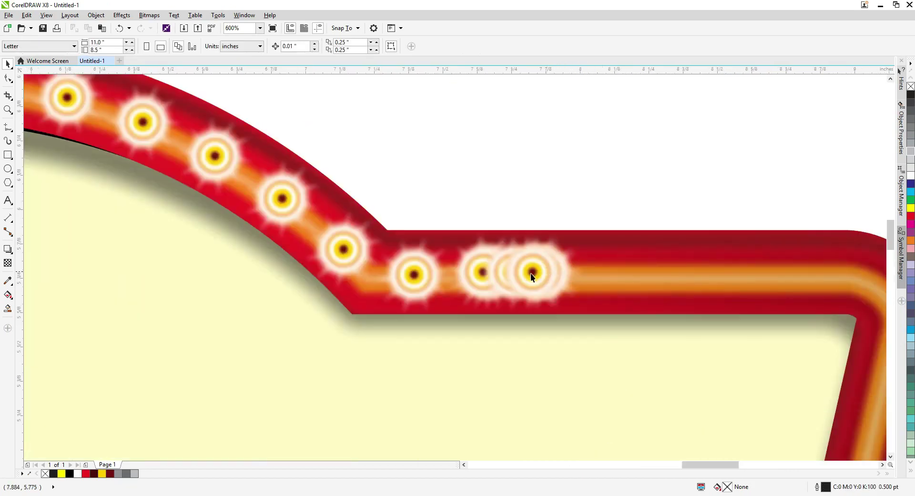
{"action": "scroll", "coordinate": [532, 276], "scroll_direction": "down", "scroll_amount": 2}
{"action": "left_click_drag", "start_coordinate": [526, 273], "coordinate": [691, 284]}
{"action": "left_click_drag", "start_coordinate": [480, 225], "coordinate": [765, 351]}
{"action": "key", "text": "shift+e"}
{"action": "left_click", "coordinate": [742, 317]}
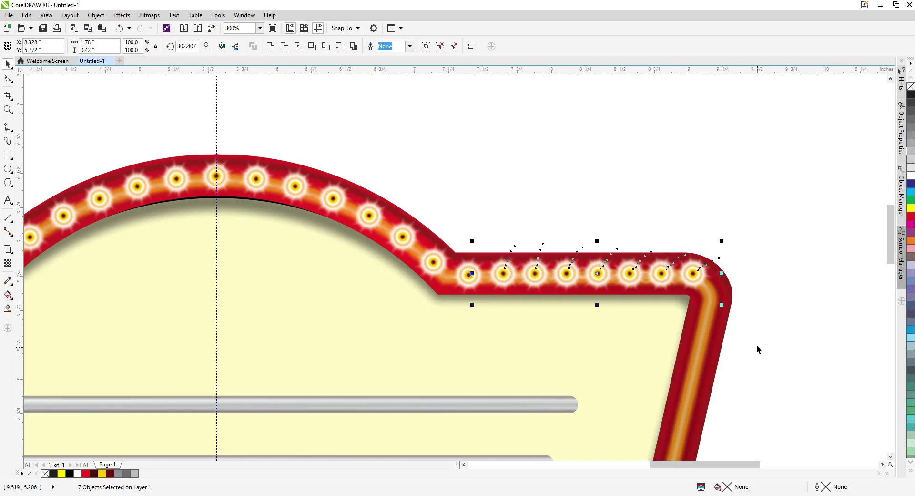
Take one bulb out of the upper-right row and distribute the remaining six evenly
{"action": "left_click", "coordinate": [630, 273]}
{"action": "left_click_drag", "start_coordinate": [630, 273], "coordinate": [631, 216]}
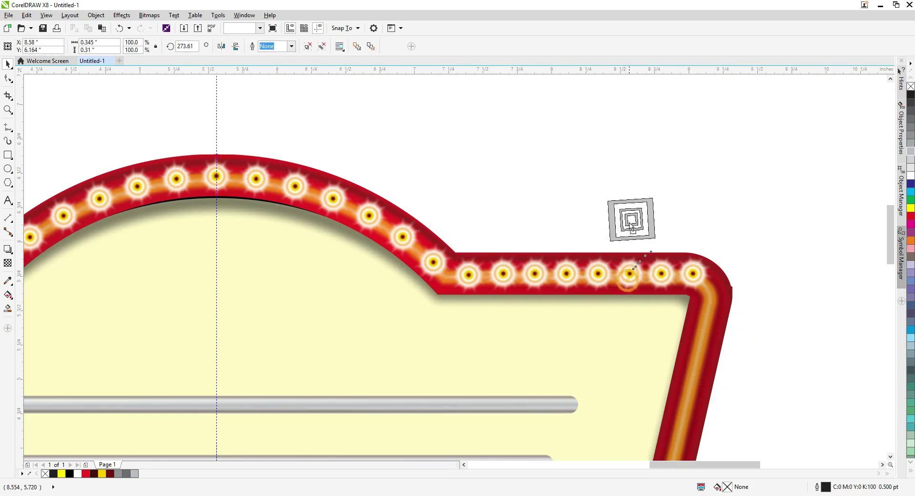
{"action": "left_click_drag", "start_coordinate": [473, 233], "coordinate": [782, 318]}
{"action": "key", "text": "shift+e"}
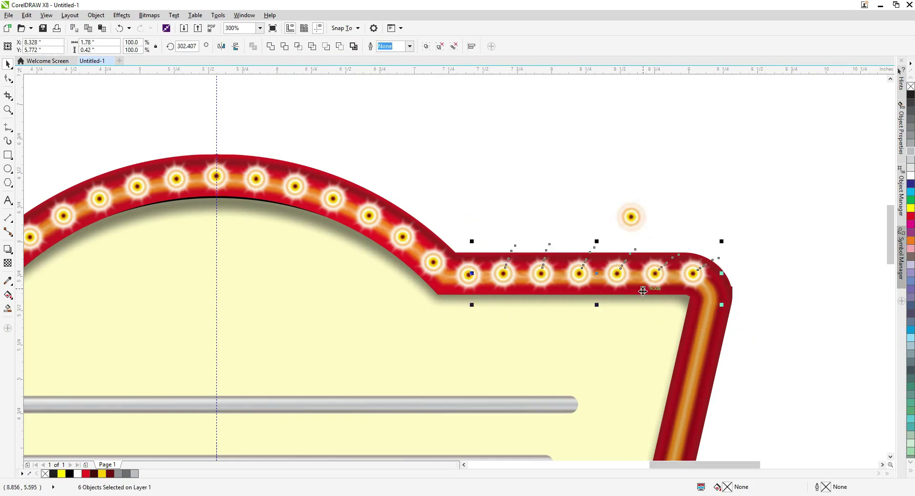
{"action": "left_click", "coordinate": [739, 316]}
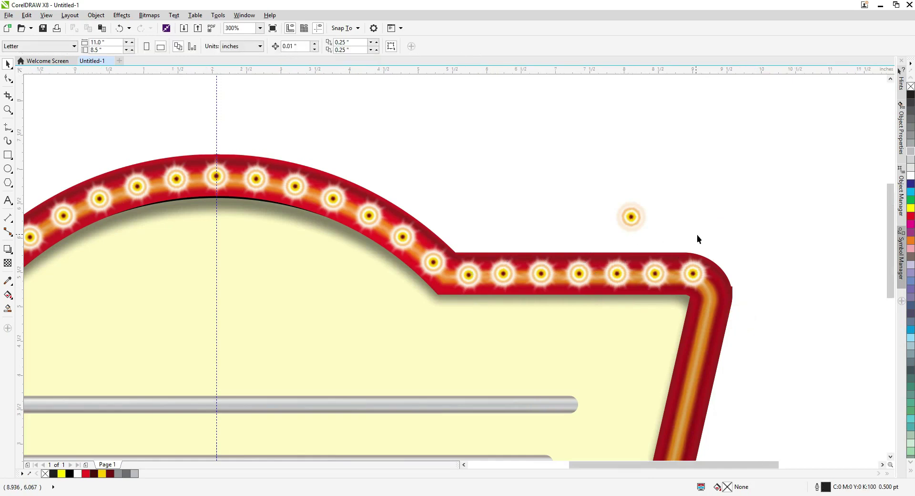
Copy the six-bulb row to the frame's upper-left bar and nudge it left to reach the corner
{"action": "scroll", "coordinate": [697, 234], "scroll_direction": "down", "scroll_amount": 1}
{"action": "left_click_drag", "start_coordinate": [742, 293], "coordinate": [269, 265]}
{"action": "scroll", "coordinate": [214, 259], "scroll_direction": "up", "scroll_amount": 1}
{"action": "key", "text": "Left"}
{"action": "key", "text": "Left"}
{"action": "key", "text": "Left"}
{"action": "key", "text": "Left"}
{"action": "key", "text": "Left"}
{"action": "key", "text": "Left"}
{"action": "key", "text": "Left"}
{"action": "key", "text": "Left"}
{"action": "key", "text": "Left"}
{"action": "key", "text": "Left"}
{"action": "key", "text": "Left"}
{"action": "key", "text": "Left"}
{"action": "key", "text": "Left"}
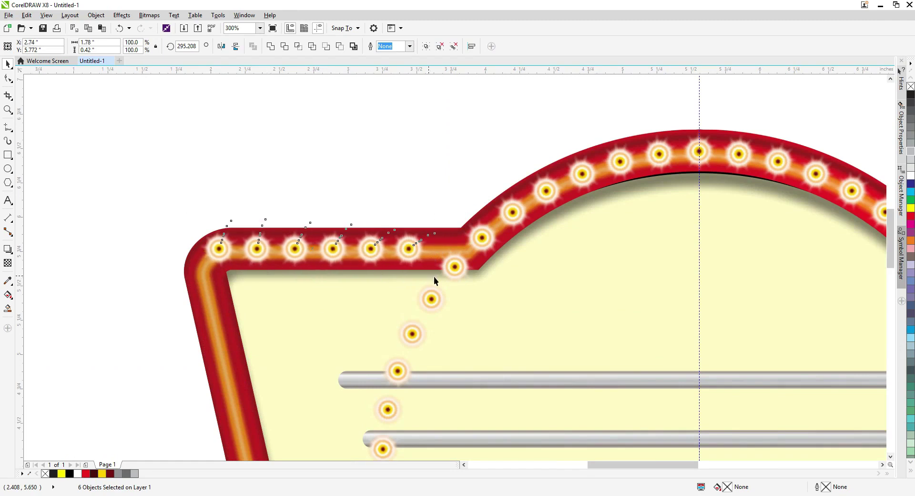
Move the bulb at the arch's left end onto the straight upper-left bar beside the copied row
{"action": "left_click", "coordinate": [454, 267]}
{"action": "left_click_drag", "start_coordinate": [460, 265], "coordinate": [475, 253]}
{"action": "scroll", "coordinate": [445, 248], "scroll_direction": "up", "scroll_amount": 1}
{"action": "scroll", "coordinate": [474, 253], "scroll_direction": "down", "scroll_amount": 1}
Shift the outer upper-left bulbs inward and distribute the seven-bulb row evenly along the bar's centre line
{"action": "left_click_drag", "start_coordinate": [116, 206], "coordinate": [450, 279]}
{"action": "key", "text": "Right"}
{"action": "key", "text": "Right"}
{"action": "key", "text": "Right"}
{"action": "key", "text": "Right"}
{"action": "left_click_drag", "start_coordinate": [184, 205], "coordinate": [498, 298]}
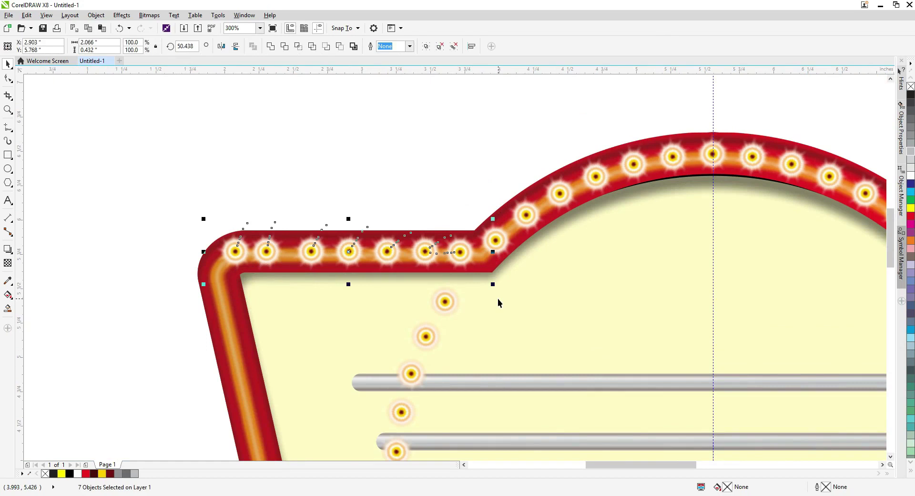
{"action": "scroll", "coordinate": [401, 264], "scroll_direction": "down", "scroll_amount": 1}
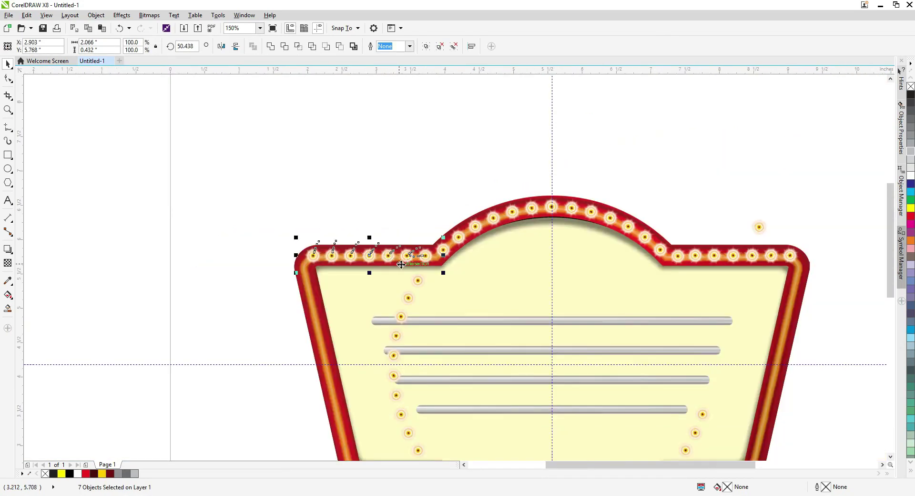
{"action": "scroll", "coordinate": [462, 237], "scroll_direction": "down", "scroll_amount": 1}
{"action": "scroll", "coordinate": [493, 309], "scroll_direction": "up", "scroll_amount": 1}
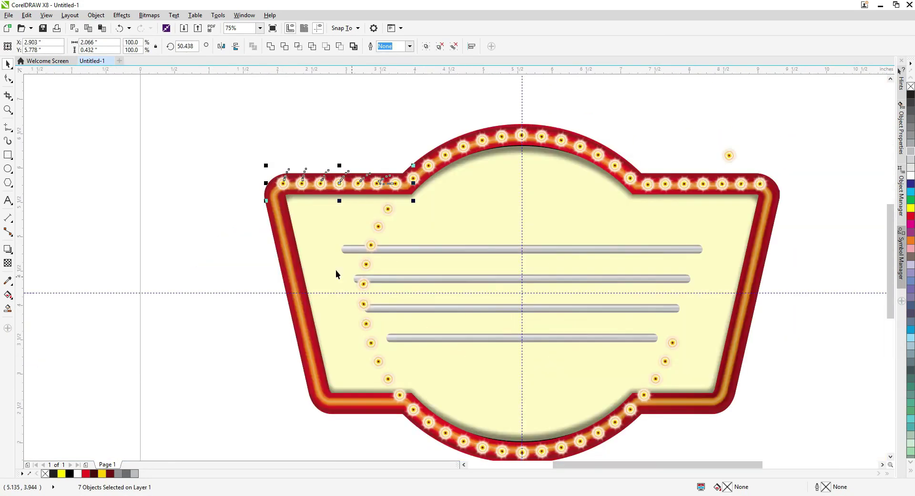
Align eight stray left-hand bulbs in a vertical column and move the column onto the frame's left side
{"action": "left_click_drag", "start_coordinate": [209, 198], "coordinate": [430, 391]}
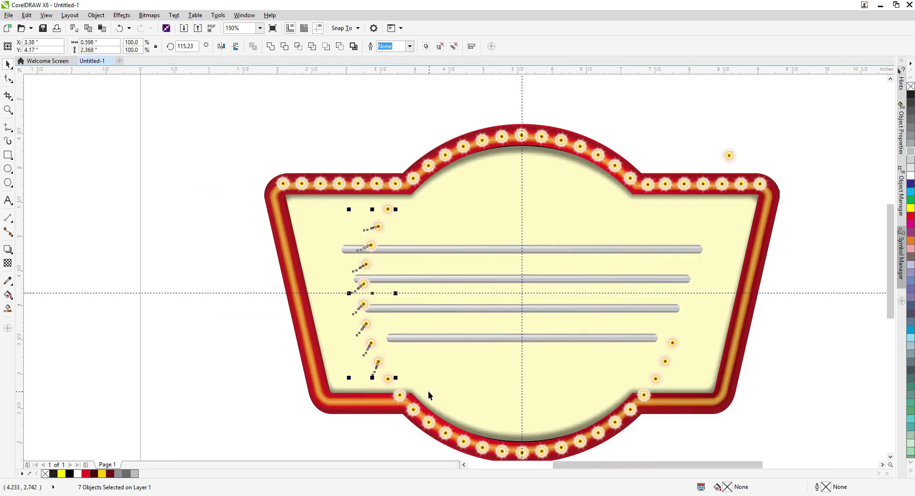
{"action": "left_click_drag", "start_coordinate": [378, 290], "coordinate": [283, 297]}
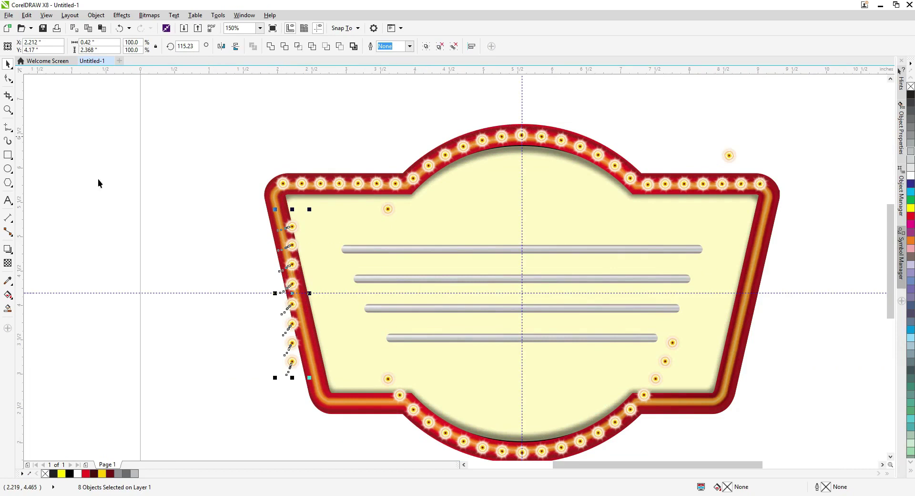
{"action": "key", "text": "Left"}
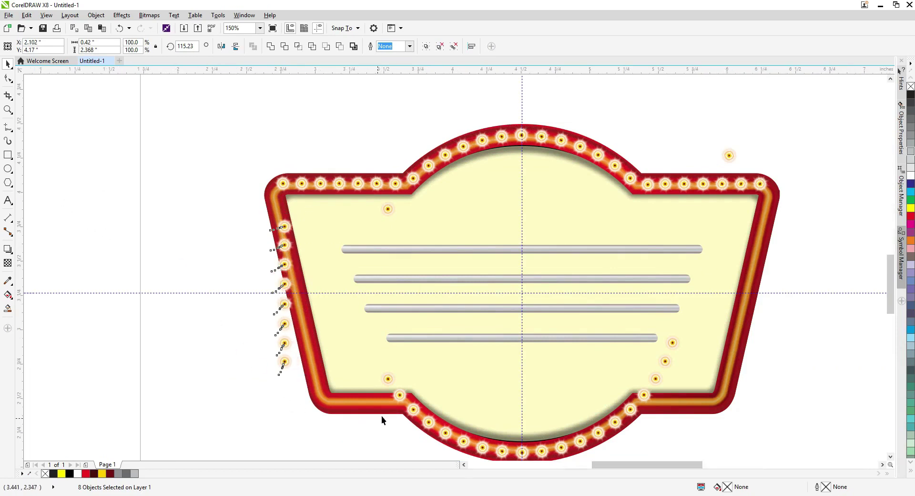
Move the bulb at the lower arch's left end onto the straight lower-left bar and delete the stray bulb beside it
{"action": "scroll", "coordinate": [378, 418], "scroll_direction": "up", "scroll_amount": 2}
{"action": "left_click", "coordinate": [420, 374]}
{"action": "left_click_drag", "start_coordinate": [420, 374], "coordinate": [334, 371]}
{"action": "key", "text": "Left"}
{"action": "key", "text": "Left"}
{"action": "key", "text": "Left"}
{"action": "key", "text": "Left"}
{"action": "key", "text": "Left"}
{"action": "key", "text": "Left"}
{"action": "key", "text": "Left"}
{"action": "key", "text": "Up"}
{"action": "key", "text": "Up"}
{"action": "key", "text": "Delete"}
{"action": "scroll", "coordinate": [408, 424], "scroll_direction": "up", "scroll_amount": 1}
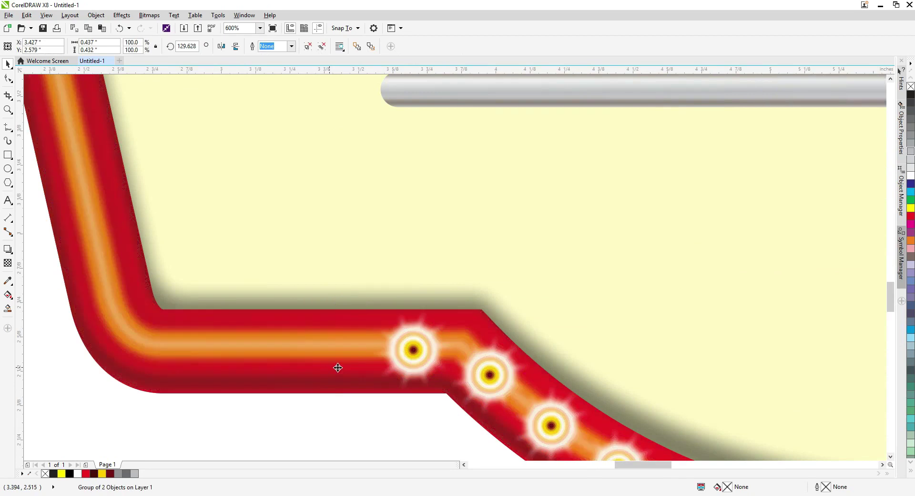
Repeat the bulb copy three times along the lower-left bar and move the last copy into the corner curve
{"action": "key", "text": "ctrl+r"}
{"action": "key", "text": "ctrl+r"}
{"action": "key", "text": "ctrl+r"}
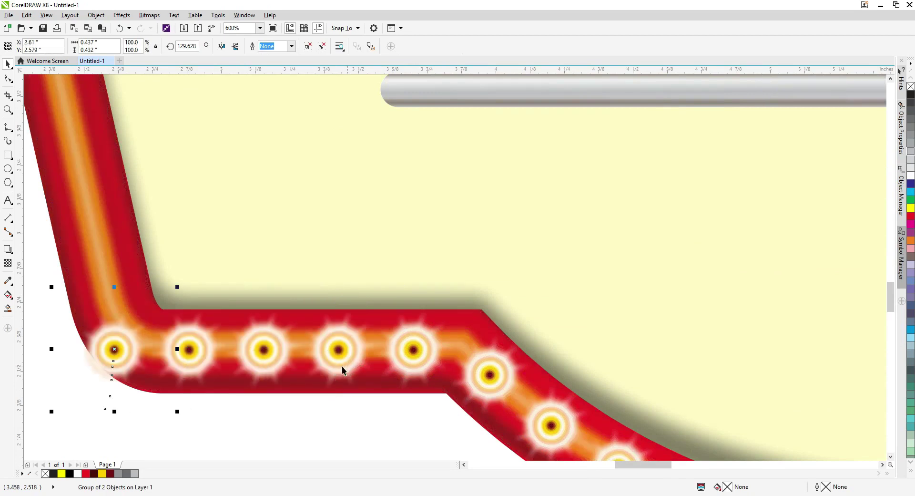
{"action": "left_click_drag", "start_coordinate": [114, 341], "coordinate": [121, 319]}
{"action": "scroll", "coordinate": [118, 313], "scroll_direction": "up", "scroll_amount": 1}
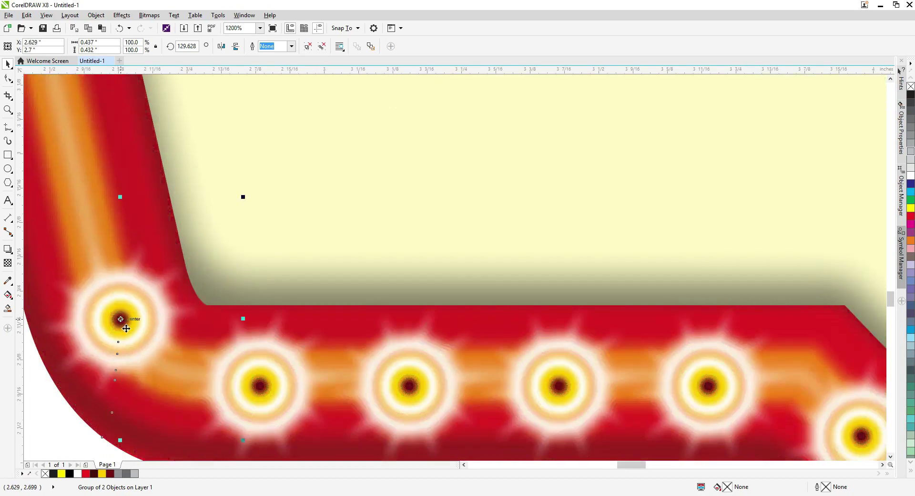
{"action": "scroll", "coordinate": [127, 332], "scroll_direction": "down", "scroll_amount": 2}
{"action": "scroll", "coordinate": [129, 336], "scroll_direction": "down", "scroll_amount": 2}
{"action": "scroll", "coordinate": [110, 283], "scroll_direction": "down", "scroll_amount": 2}
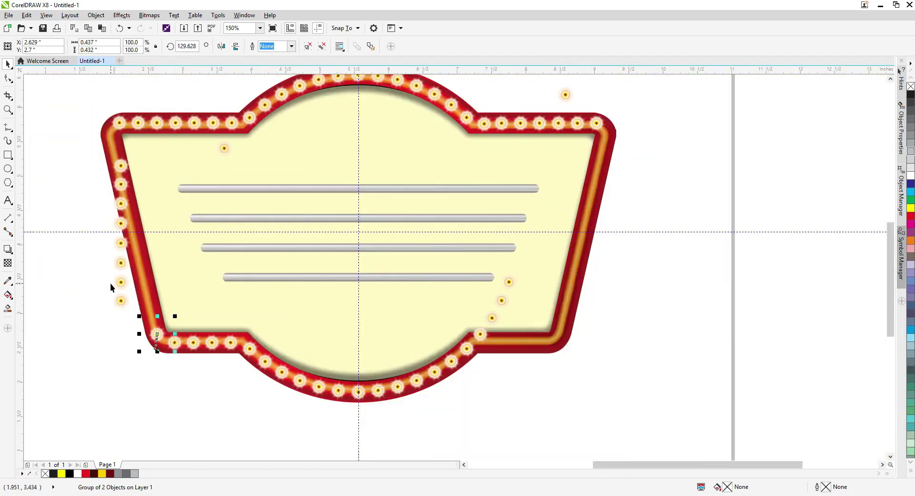
Delete the surplus bulbs from the vertical column on the frame's left side, keeping the topmost one
{"action": "scroll", "coordinate": [122, 301], "scroll_direction": "up", "scroll_amount": 1}
{"action": "left_click_drag", "start_coordinate": [122, 301], "coordinate": [168, 317]}
{"action": "scroll", "coordinate": [181, 285], "scroll_direction": "down", "scroll_amount": 1}
{"action": "left_click_drag", "start_coordinate": [114, 178], "coordinate": [196, 316]}
{"action": "key", "text": "Delete"}
{"action": "scroll", "coordinate": [148, 165], "scroll_direction": "up", "scroll_amount": 1}
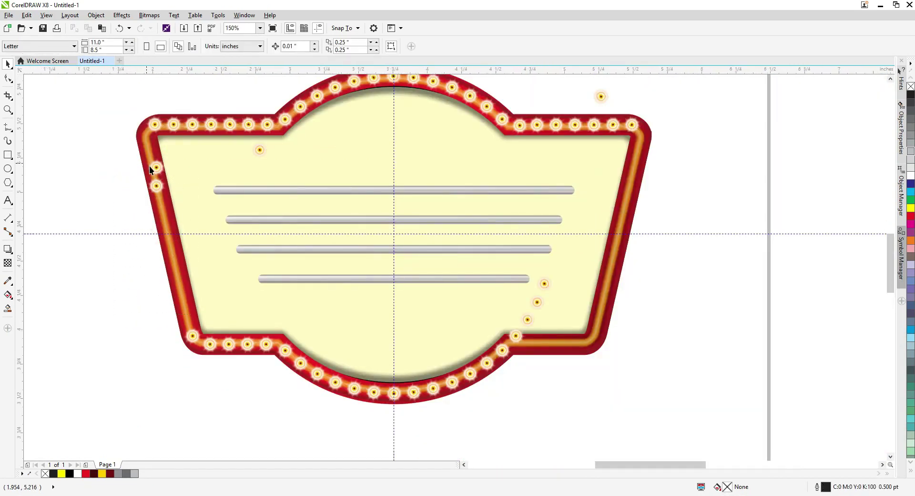
{"action": "left_click", "coordinate": [166, 210]}
{"action": "key", "text": "Delete"}
Place the remaining bulb just below the upper-left corner and start repeating copies of it down the slanted left side
{"action": "left_click_drag", "start_coordinate": [165, 170], "coordinate": [144, 116]}
{"action": "scroll", "coordinate": [145, 115], "scroll_direction": "up", "scroll_amount": 1}
{"action": "scroll", "coordinate": [152, 119], "scroll_direction": "up", "scroll_amount": 1}
{"action": "scroll", "coordinate": [163, 146], "scroll_direction": "down", "scroll_amount": 1}
{"action": "left_click_drag", "start_coordinate": [163, 146], "coordinate": [181, 202]}
{"action": "right_click", "coordinate": [185, 233]}
{"action": "scroll", "coordinate": [184, 203], "scroll_direction": "up", "scroll_amount": 2}
{"action": "scroll", "coordinate": [190, 214], "scroll_direction": "down", "scroll_amount": 2}
{"action": "key", "text": "ctrl+d"}
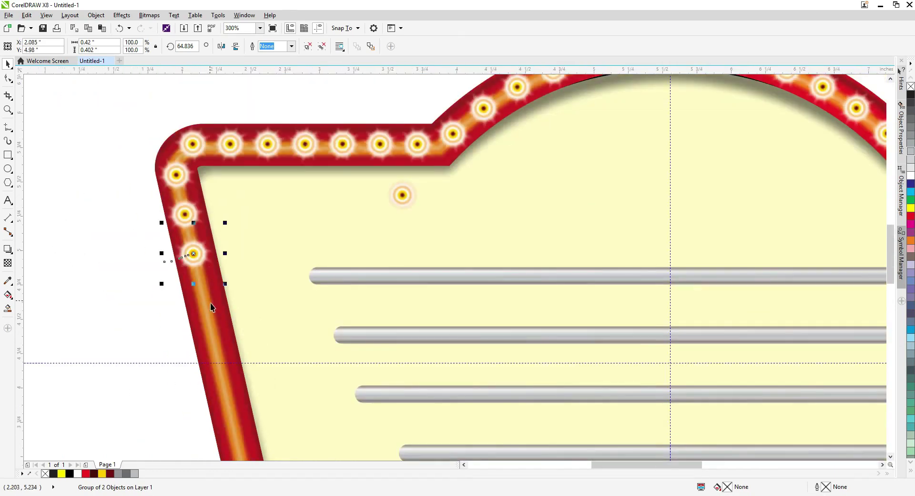
Continue the bulb copies down the left side to the lower-left corner and nudge the last copy right
{"action": "left_click_drag", "start_coordinate": [212, 306], "coordinate": [221, 339]}
{"action": "scroll", "coordinate": [231, 378], "scroll_direction": "down", "scroll_amount": 2}
{"action": "left_click_drag", "start_coordinate": [228, 282], "coordinate": [249, 410]}
{"action": "scroll", "coordinate": [239, 391], "scroll_direction": "up", "scroll_amount": 2}
{"action": "scroll", "coordinate": [245, 394], "scroll_direction": "down", "scroll_amount": 1}
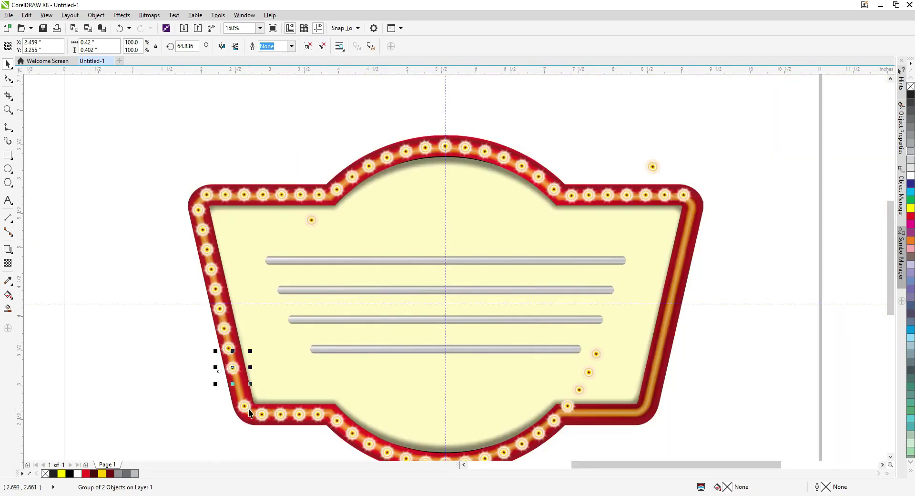
{"action": "scroll", "coordinate": [231, 409], "scroll_direction": "up", "scroll_amount": 3}
{"action": "scroll", "coordinate": [217, 379], "scroll_direction": "down", "scroll_amount": 3}
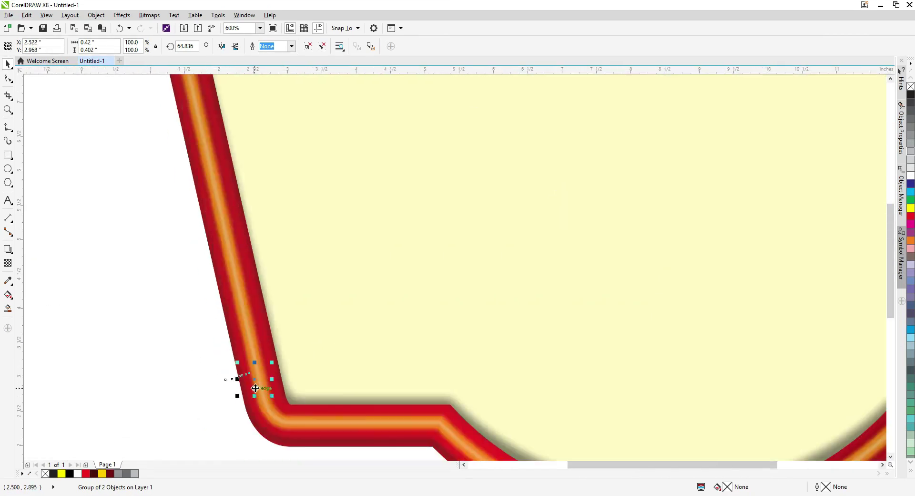
{"action": "key", "text": "Right"}
{"action": "key", "text": "Right"}
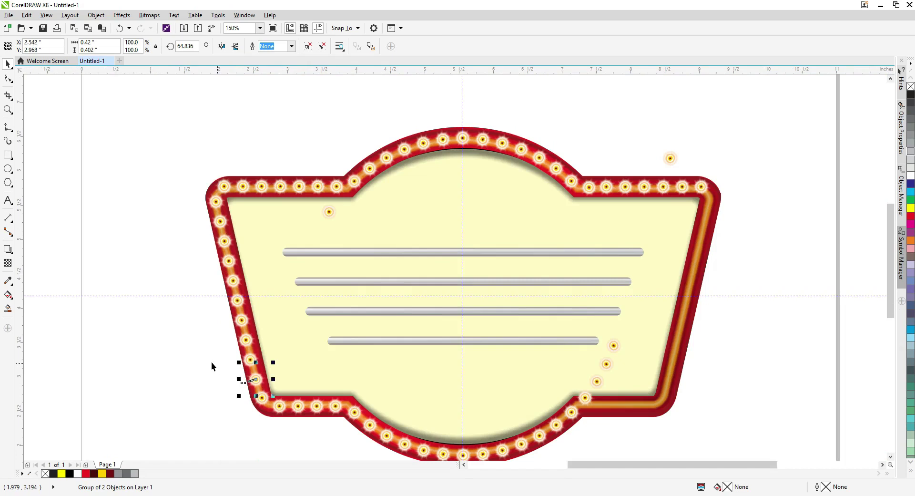
Try centre alignment and left alignment on the nine left-side bulbs, and undo both
{"action": "left_click_drag", "start_coordinate": [167, 194], "coordinate": [297, 395]}
{"action": "key", "text": "c"}
{"action": "key", "text": "ctrl+z"}
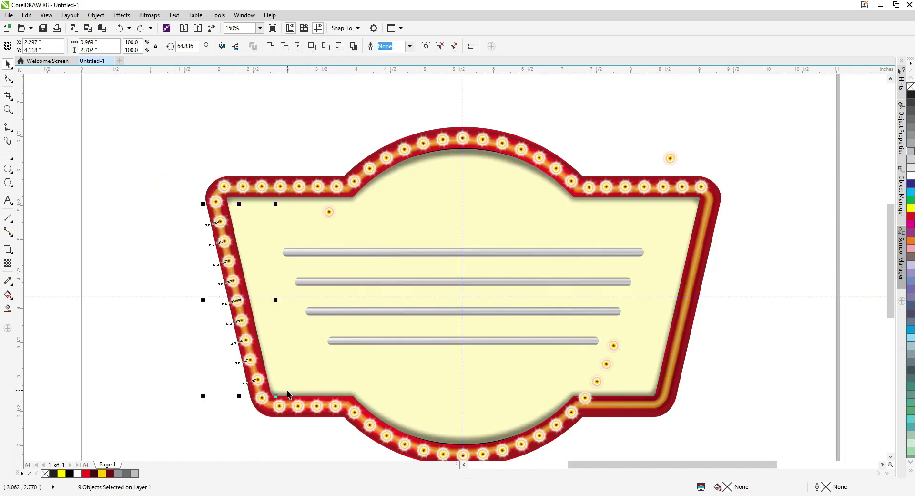
{"action": "key", "text": "l"}
{"action": "key", "text": "ctrl+z"}
{"action": "left_click", "coordinate": [186, 402]}
Nudge individual left-side bulbs slightly right so the row follows the centre of the slanted frame
{"action": "scroll", "coordinate": [247, 368], "scroll_direction": "up", "scroll_amount": 2}
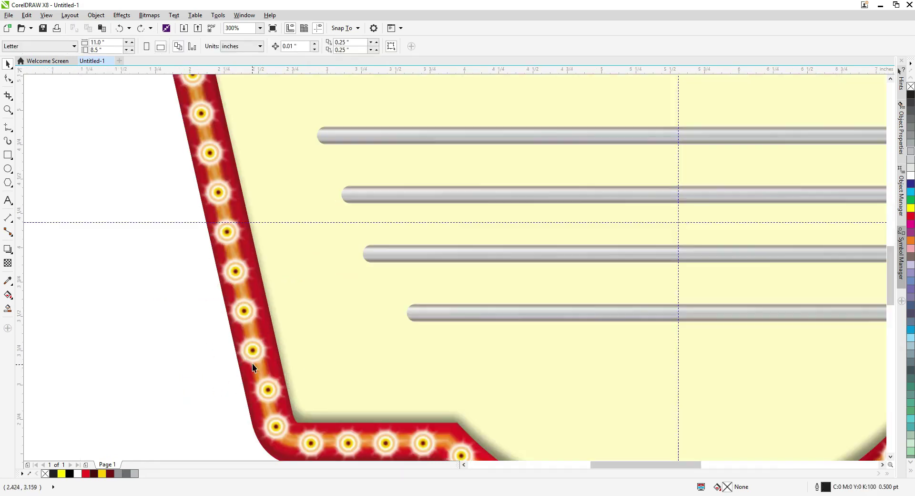
{"action": "left_click", "coordinate": [251, 352]}
{"action": "left_click_drag", "start_coordinate": [252, 352], "coordinate": [203, 113]}
{"action": "scroll", "coordinate": [223, 173], "scroll_direction": "down", "scroll_amount": 2}
{"action": "scroll", "coordinate": [202, 114], "scroll_direction": "up", "scroll_amount": 1}
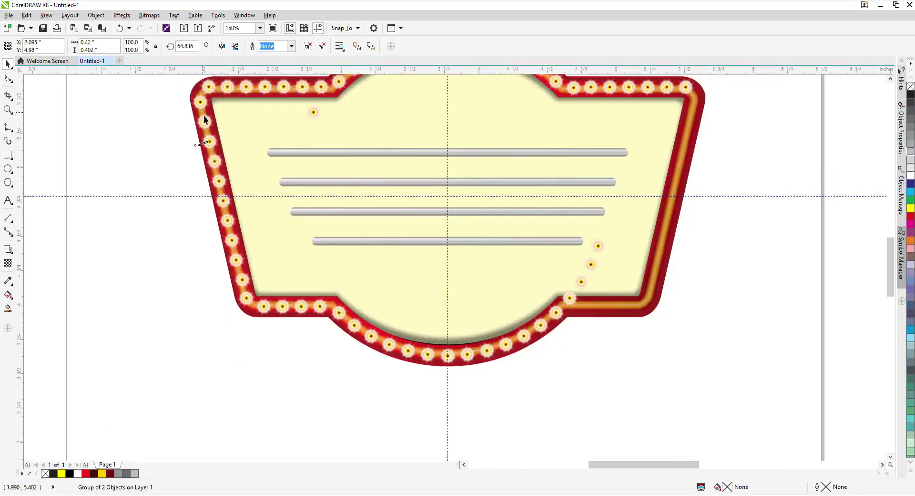
{"action": "left_click", "coordinate": [207, 128]}
{"action": "scroll", "coordinate": [212, 142], "scroll_direction": "down", "scroll_amount": 1}
{"action": "left_click_drag", "start_coordinate": [153, 116], "coordinate": [282, 308]}
{"action": "left_click_drag", "start_coordinate": [165, 100], "coordinate": [322, 345]}
Delete the stray bulb inside the upper-left panel and the three stray bulbs inside the lower-right panel
{"action": "left_click", "coordinate": [318, 128]}
{"action": "key", "text": "Delete"}
{"action": "left_click_drag", "start_coordinate": [727, 315], "coordinate": [559, 243]}
{"action": "key", "text": "Delete"}
{"action": "left_click", "coordinate": [198, 144]}
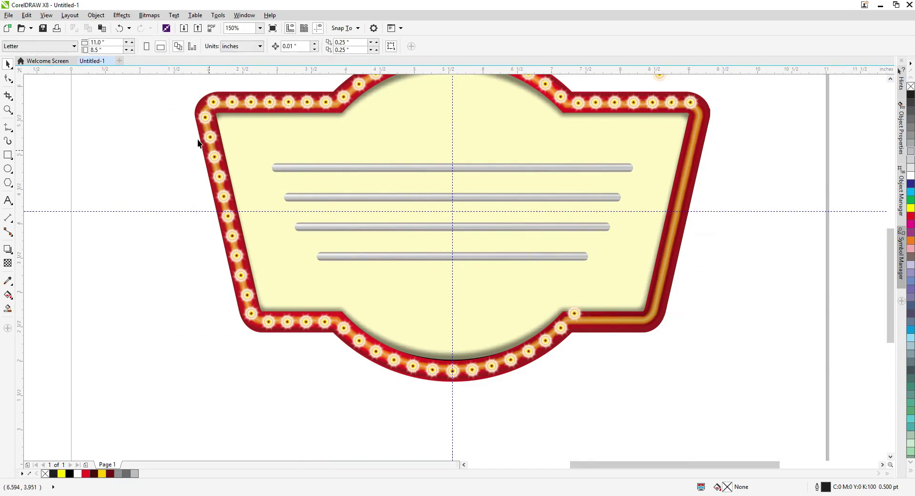
Group the left-side and lower-left bulbs and place a horizontally mirrored copy on the frame's right side and lower-right bar
{"action": "left_click_drag", "start_coordinate": [174, 107], "coordinate": [654, 326]}
{"action": "key", "text": "ctrl+g"}
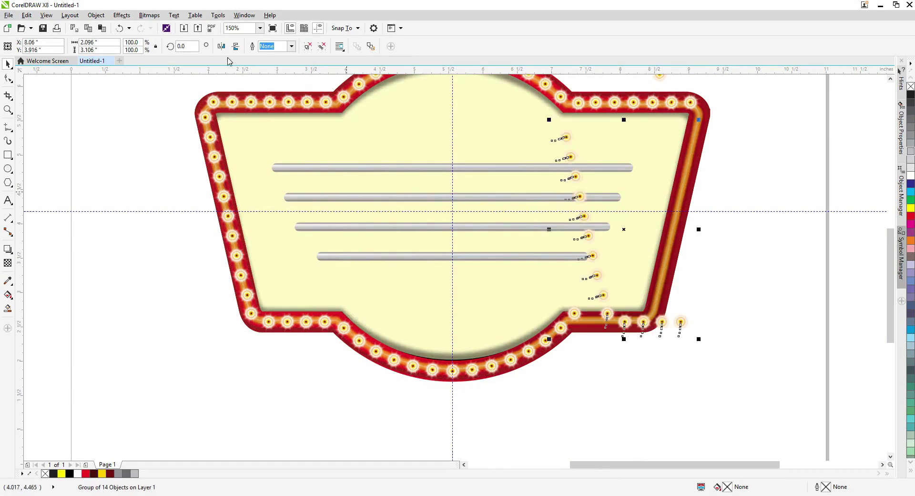
{"action": "left_click", "coordinate": [222, 47]}
{"action": "left_click_drag", "start_coordinate": [640, 295], "coordinate": [657, 322]}
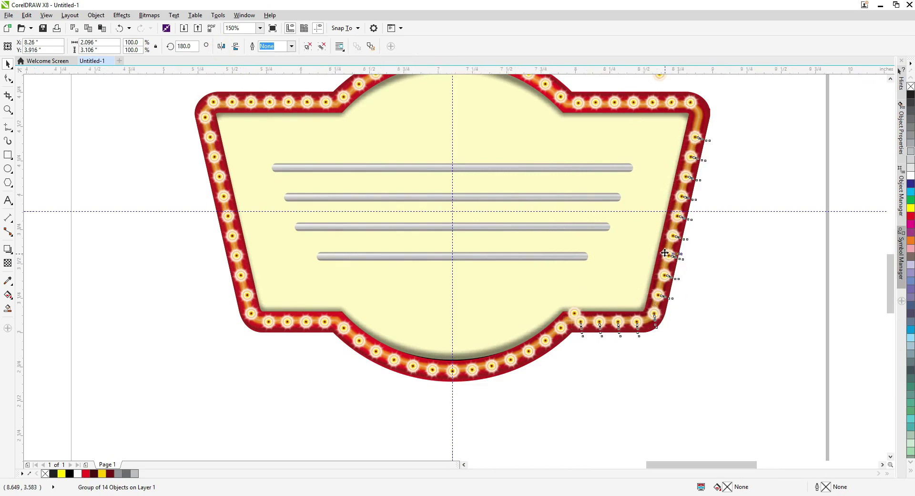
Delete the leftover bulb at the lower-right junction and nudge the mirrored bulb group slightly left and down
{"action": "scroll", "coordinate": [665, 253], "scroll_direction": "up", "scroll_amount": 2}
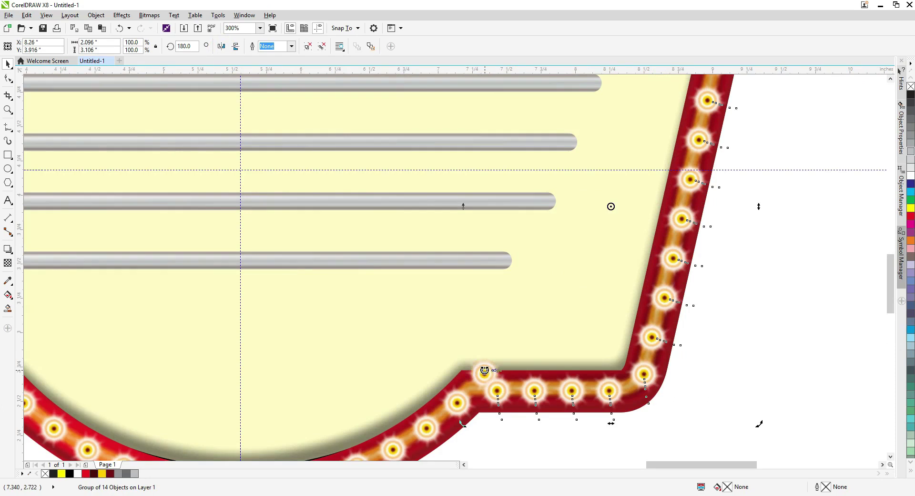
{"action": "left_click", "coordinate": [484, 373]}
{"action": "key", "text": "Delete"}
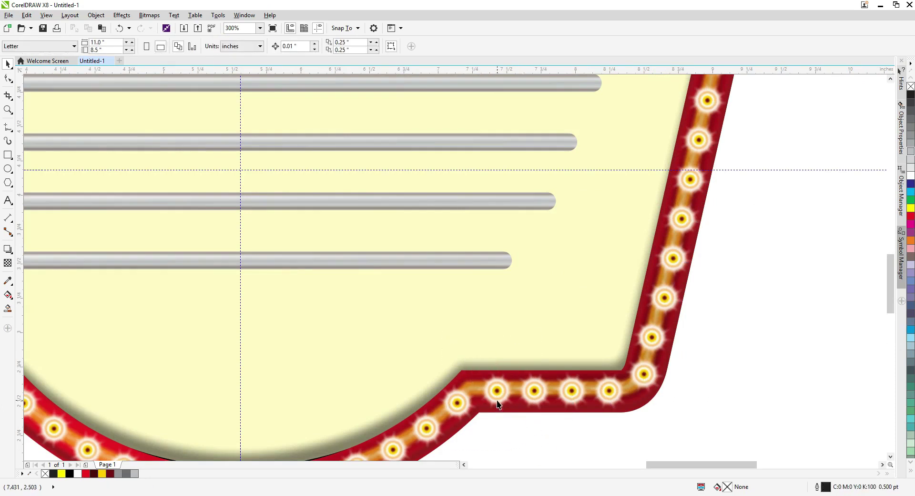
{"action": "left_click", "coordinate": [498, 400]}
{"action": "key", "text": "Left"}
{"action": "scroll", "coordinate": [591, 382], "scroll_direction": "down", "scroll_amount": 2}
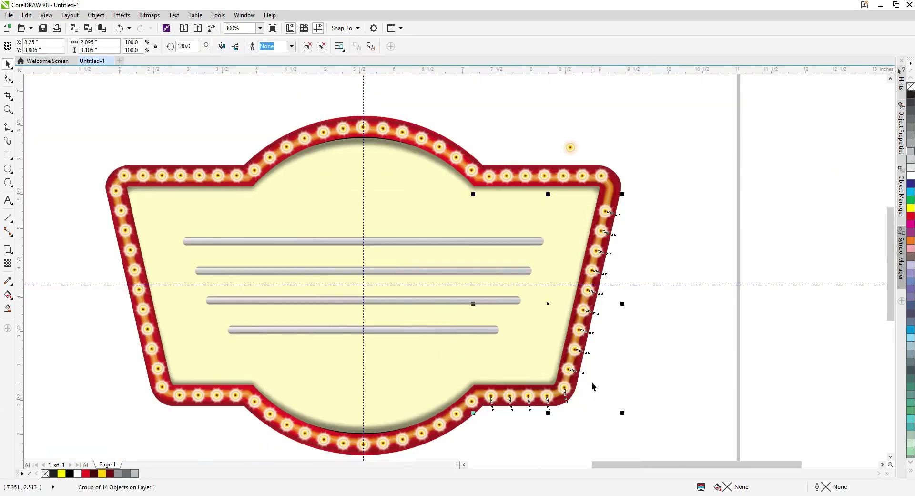
Nudge the lower-right corner bulb slightly left and down, and the bulb above it slightly right, to follow the frame's centre
{"action": "left_click", "coordinate": [596, 410]}
{"action": "scroll", "coordinate": [565, 353], "scroll_direction": "up", "scroll_amount": 4}
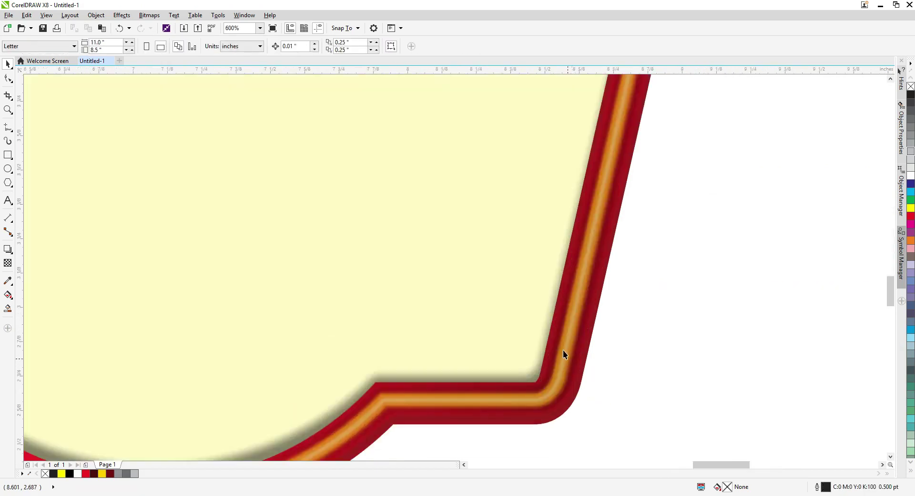
{"action": "left_click", "coordinate": [564, 325]}
{"action": "left_click", "coordinate": [542, 393]}
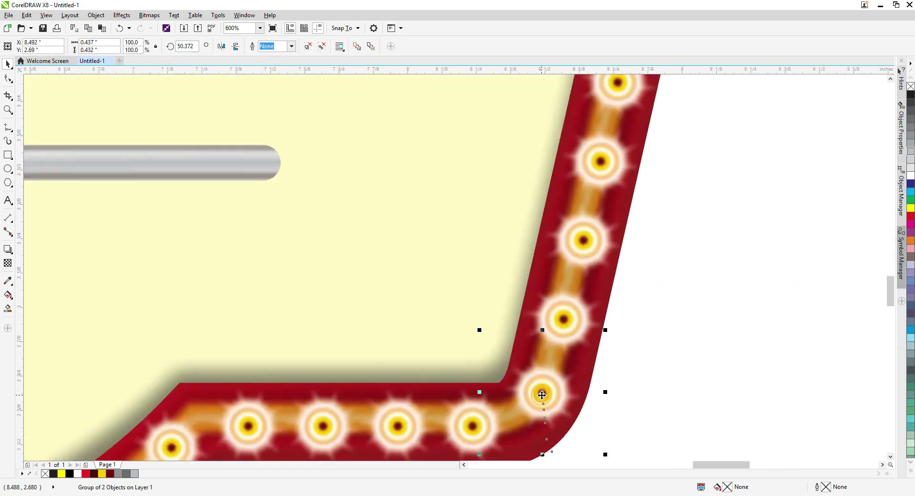
{"action": "left_click", "coordinate": [555, 307]}
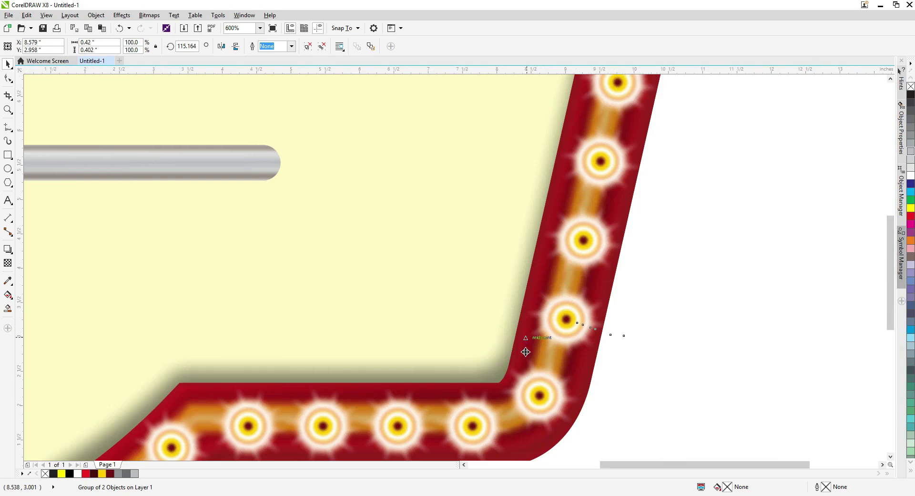
Move the spare bulb from outside the sign into the gap at the frame's upper-right corner
{"action": "scroll", "coordinate": [566, 229], "scroll_direction": "down", "scroll_amount": 4}
{"action": "scroll", "coordinate": [584, 144], "scroll_direction": "up", "scroll_amount": 2}
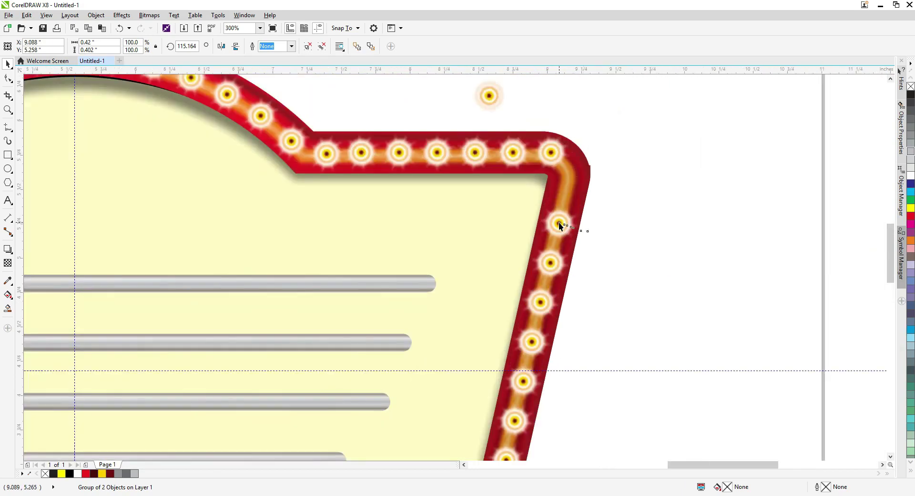
{"action": "left_click_drag", "start_coordinate": [494, 95], "coordinate": [568, 173]}
{"action": "scroll", "coordinate": [570, 185], "scroll_direction": "up", "scroll_amount": 1}
{"action": "left_click", "coordinate": [583, 133]}
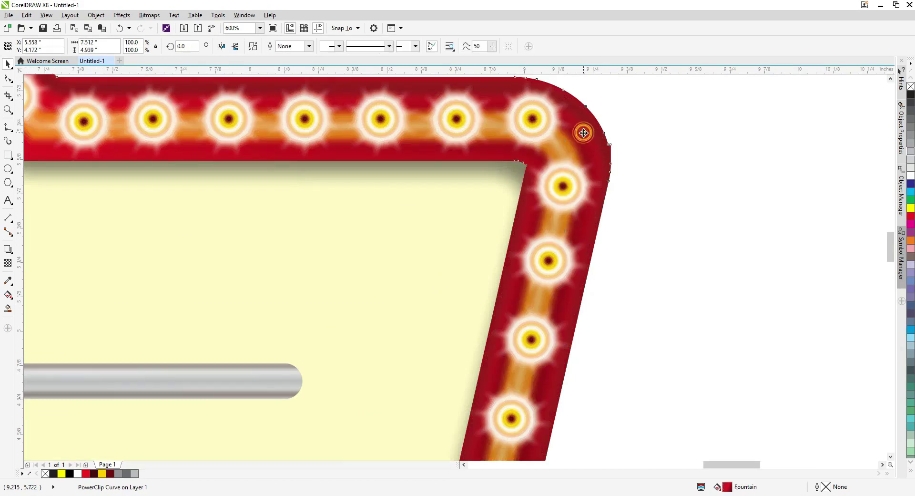
{"action": "key", "text": "shift+F2"}
{"action": "key", "text": "shift+F2"}
{"action": "left_click", "coordinate": [731, 303]}
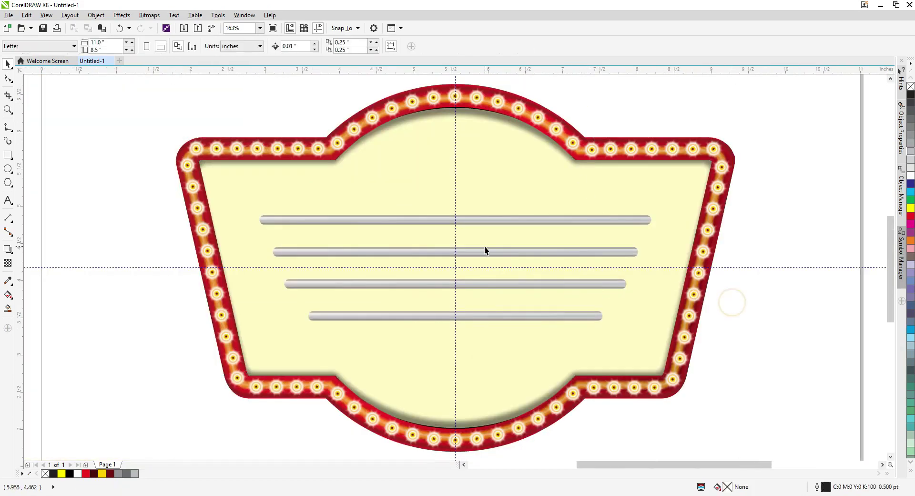
Delete the vertical and horizontal guidelines crossing the sign
{"action": "scroll", "coordinate": [472, 233], "scroll_direction": "down", "scroll_amount": 3}
{"action": "left_click", "coordinate": [464, 155]}
{"action": "key", "text": "Delete"}
{"action": "left_click", "coordinate": [608, 258]}
{"action": "key", "text": "Delete"}
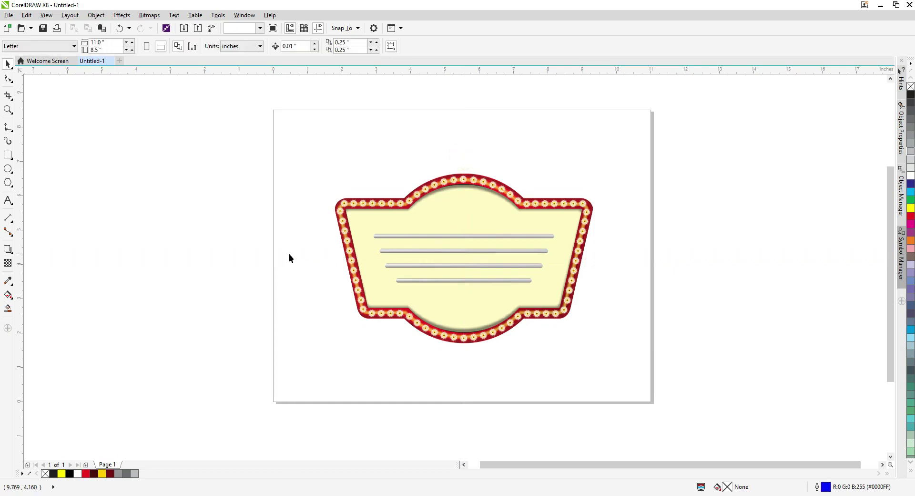
{"action": "left_click", "coordinate": [321, 300]}
{"action": "key", "text": "F4"}
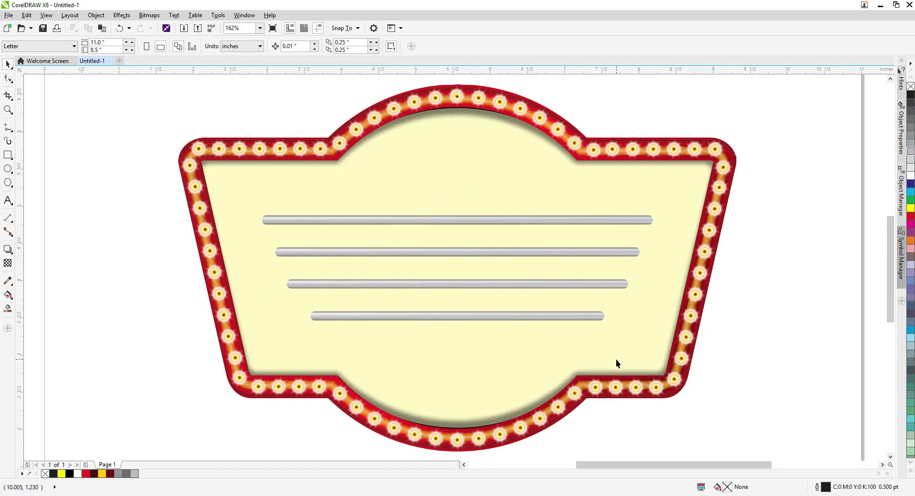
Edit the cream panel's PowerClip contents and narrow its inner shadow bitmap to 7.128 inches wide
{"action": "left_click", "coordinate": [390, 171]}
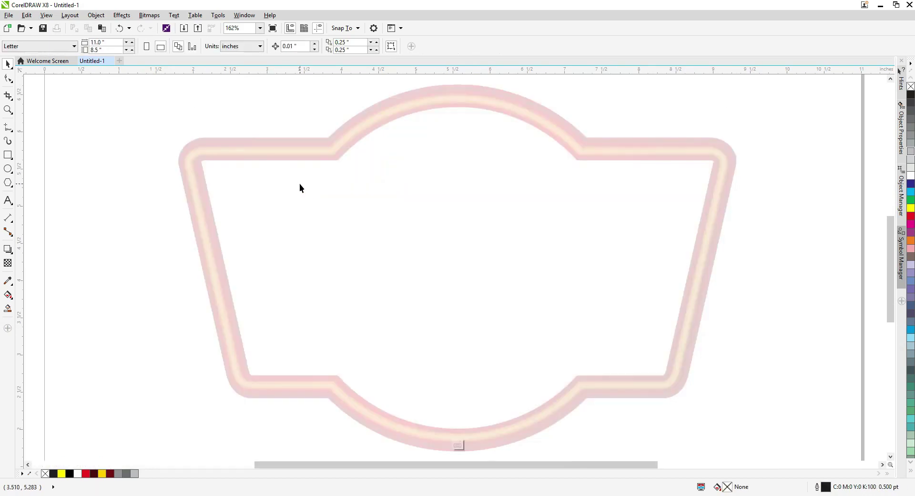
{"action": "left_click_drag", "start_coordinate": [183, 268], "coordinate": [189, 267]}
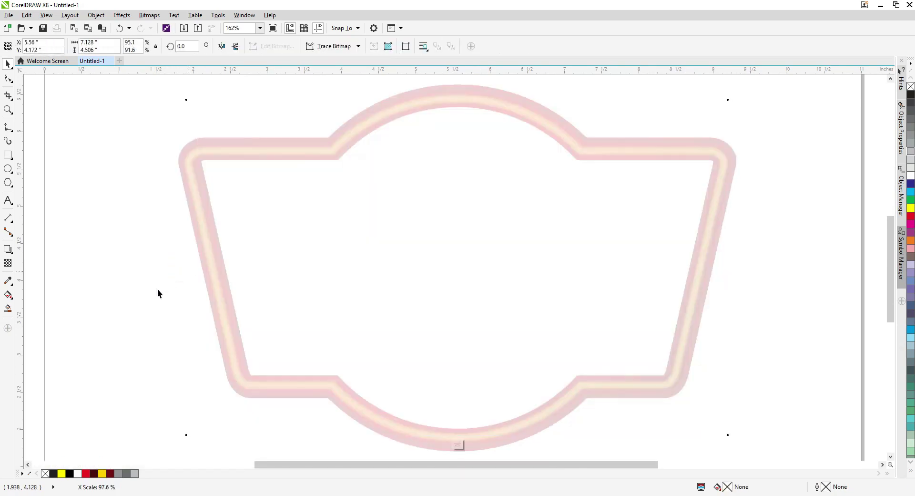
{"action": "left_click", "coordinate": [147, 296], "text": "ctrl"}
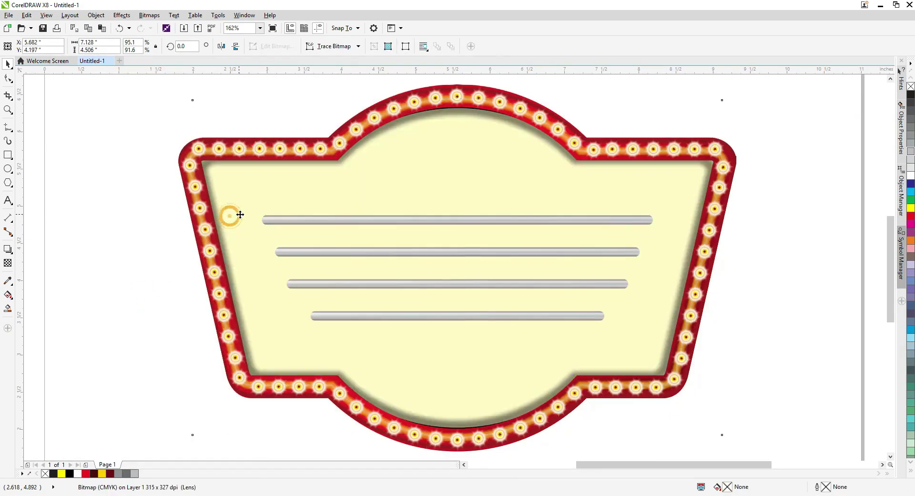
{"action": "left_click_drag", "start_coordinate": [230, 217], "coordinate": [237, 225]}
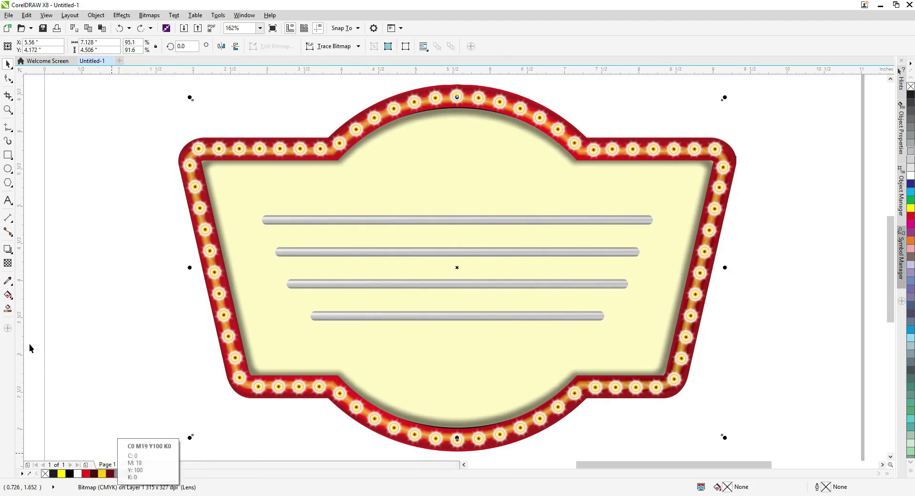
Try to apply a uniform transparency to the panel's inner shadow bitmap
{"action": "left_click", "coordinate": [8, 263]}
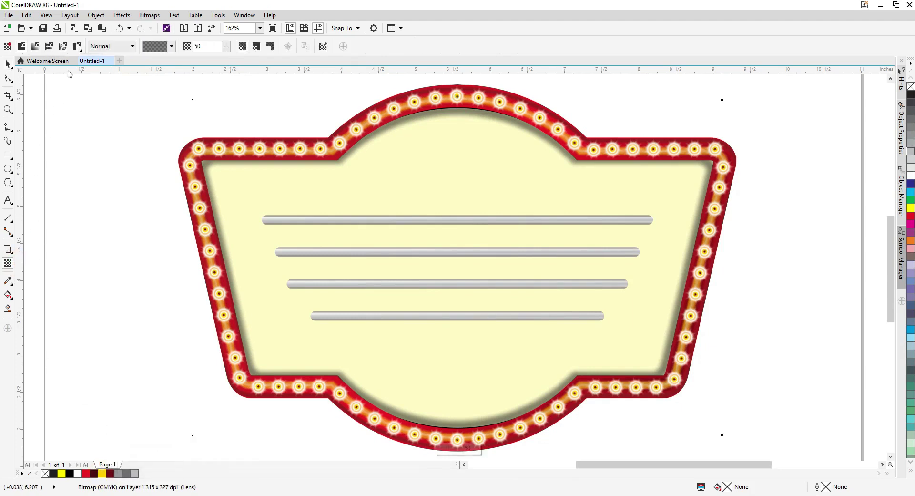
{"action": "left_click", "coordinate": [21, 48]}
{"action": "left_click", "coordinate": [11, 217]}
{"action": "left_click", "coordinate": [247, 264]}
{"action": "key", "text": "space"}
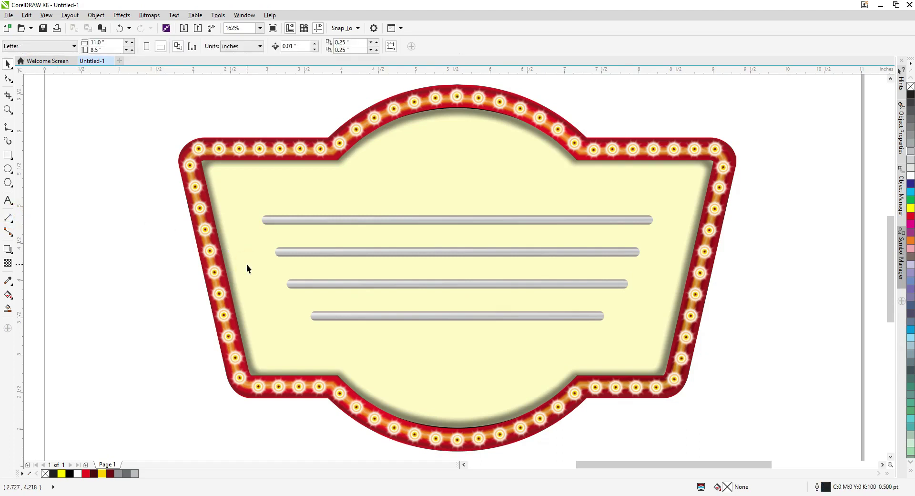
Open the cream panel's PowerClip contents and increase the inner shadow bitmap's transparency to lighten the shadow
{"action": "double_click", "coordinate": [247, 264]}
{"action": "left_click", "coordinate": [233, 244]}
{"action": "key", "text": "space"}
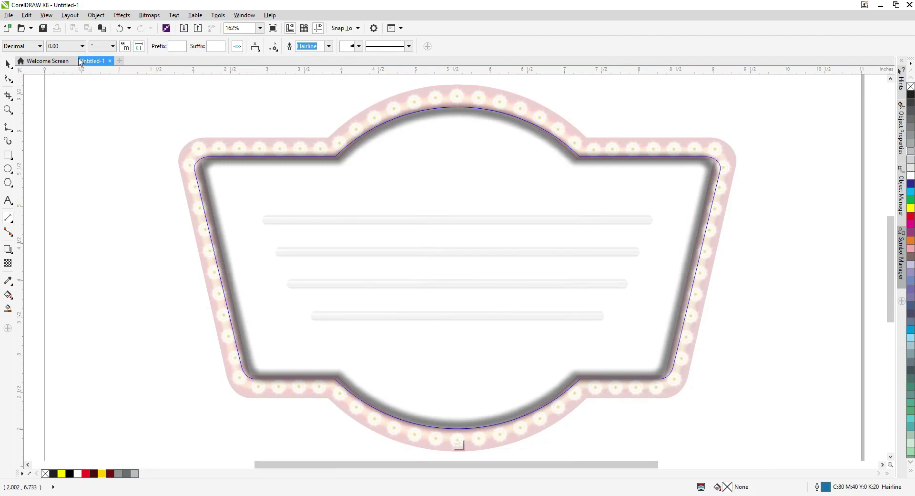
{"action": "left_click", "coordinate": [9, 260]}
{"action": "key", "text": "space"}
{"action": "left_click", "coordinate": [204, 160]}
{"action": "left_click", "coordinate": [8, 263]}
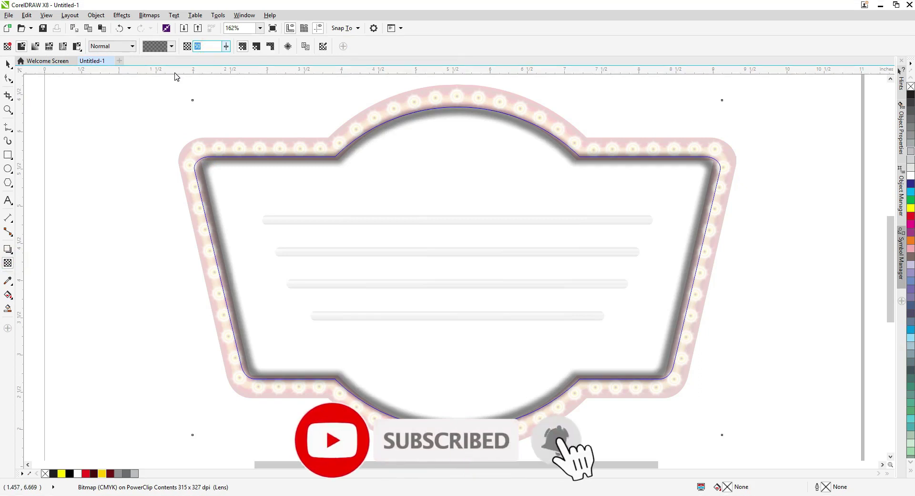
{"action": "key", "text": "Return"}
{"action": "key", "text": "space"}
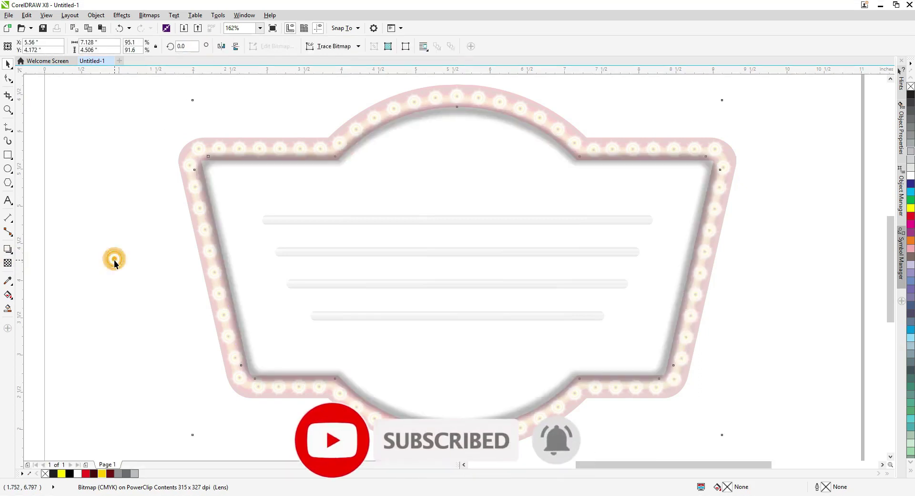
{"action": "left_click_drag", "start_coordinate": [421, 170], "coordinate": [422, 173]}
{"action": "key", "text": "ctrl+z"}
{"action": "left_click", "coordinate": [457, 143], "text": "alt"}
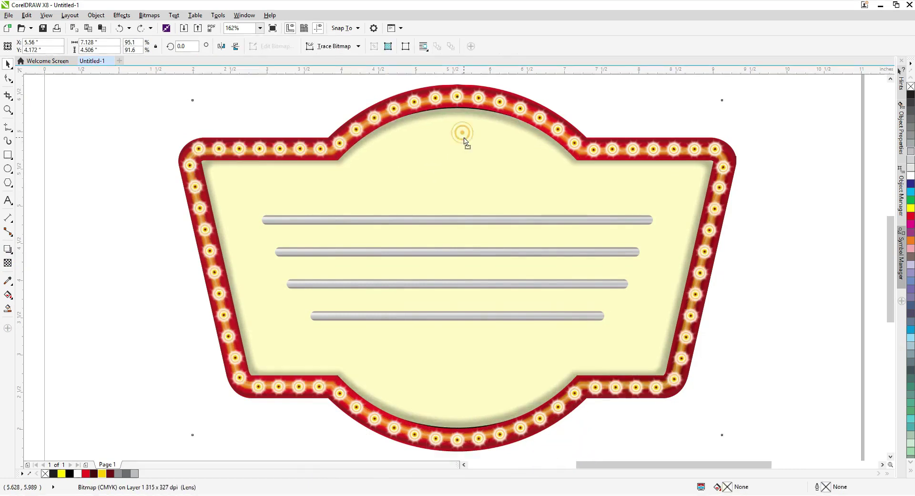
{"action": "left_click_drag", "start_coordinate": [463, 133], "coordinate": [464, 137]}
{"action": "key", "text": "ctrl+z"}
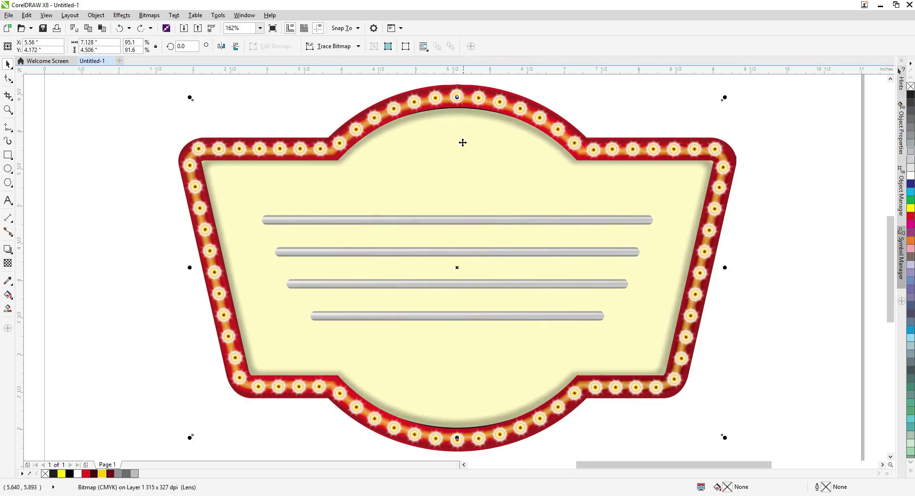
{"action": "left_click", "coordinate": [770, 260]}
Try a vertical fountain fill on the cream panel, running from pale yellow in its upper part to white at its base
{"action": "left_click", "coordinate": [466, 178]}
{"action": "key", "text": "g"}
{"action": "left_click_drag", "start_coordinate": [448, 144], "coordinate": [456, 415]}
{"action": "key", "text": "space"}
Try a solid gray fill on the four metallic bars, and undo it together with the panel's fountain fill
{"action": "left_click_drag", "start_coordinate": [116, 177], "coordinate": [664, 339]}
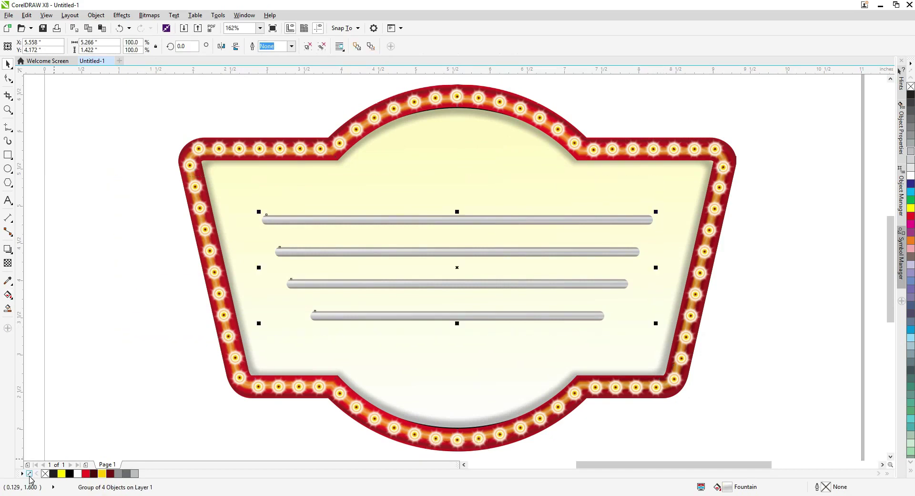
{"action": "left_click", "coordinate": [77, 474]}
{"action": "left_click", "coordinate": [118, 473]}
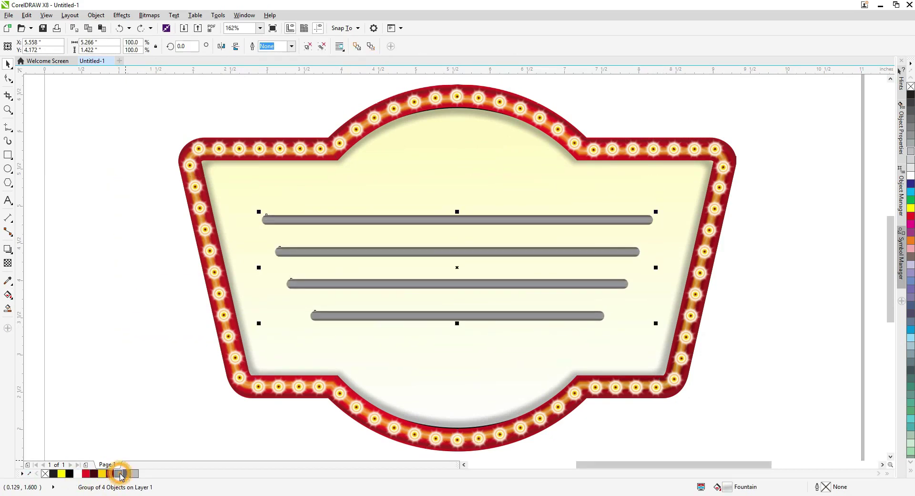
{"action": "key", "text": "ctrl+z"}
{"action": "key", "text": "ctrl+z"}
{"action": "key", "text": "ctrl+z"}
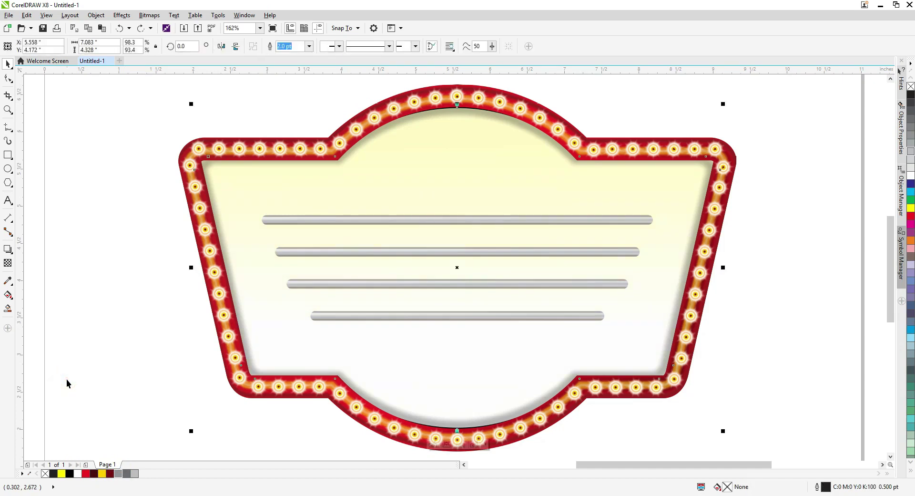
Lighten the cream panel's fill to C0 M0 Y22 K0 by mixing in white, and preview the sign full screen
{"action": "left_click", "coordinate": [66, 379]}
{"action": "left_click", "coordinate": [465, 385]}
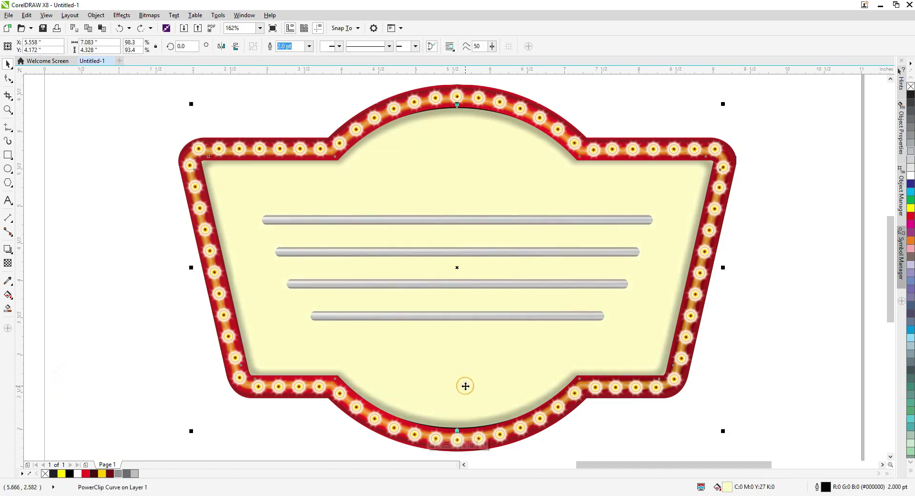
{"action": "left_click", "coordinate": [77, 473]}
{"action": "left_click", "coordinate": [71, 408]}
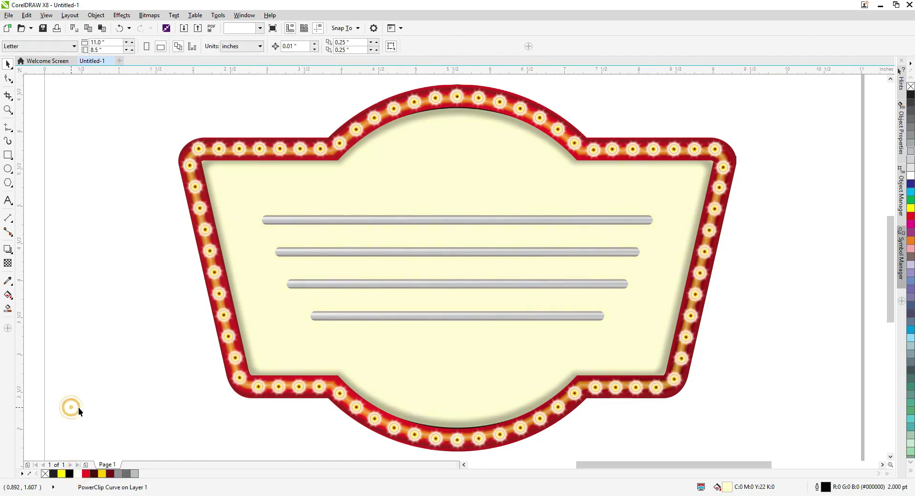
{"action": "key", "text": "F9"}
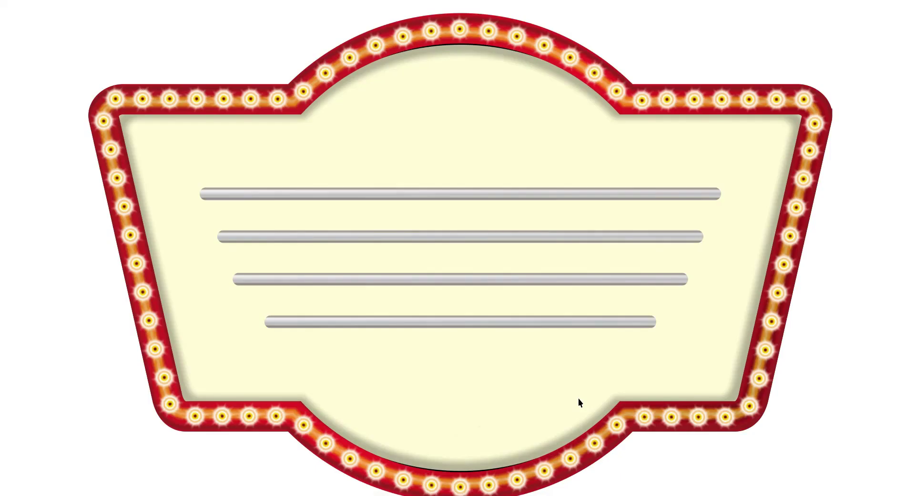